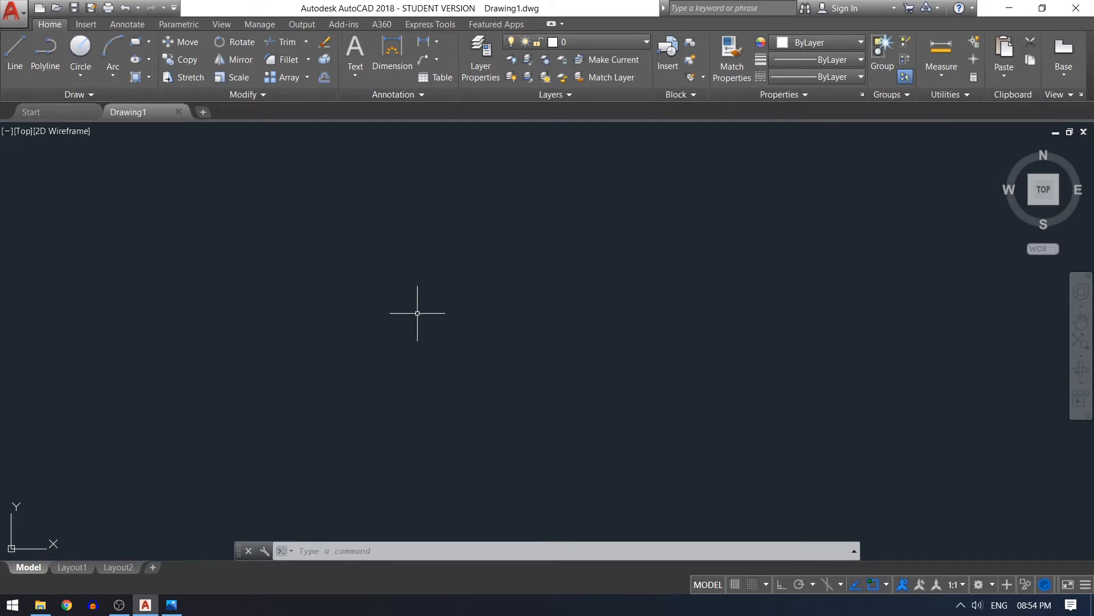
- Draw a straight horizontal line about 2383 units long across the middle of the drawing area, with Ortho on
{"action": "type", "text": "l"}
{"action": "key", "text": "Return"}
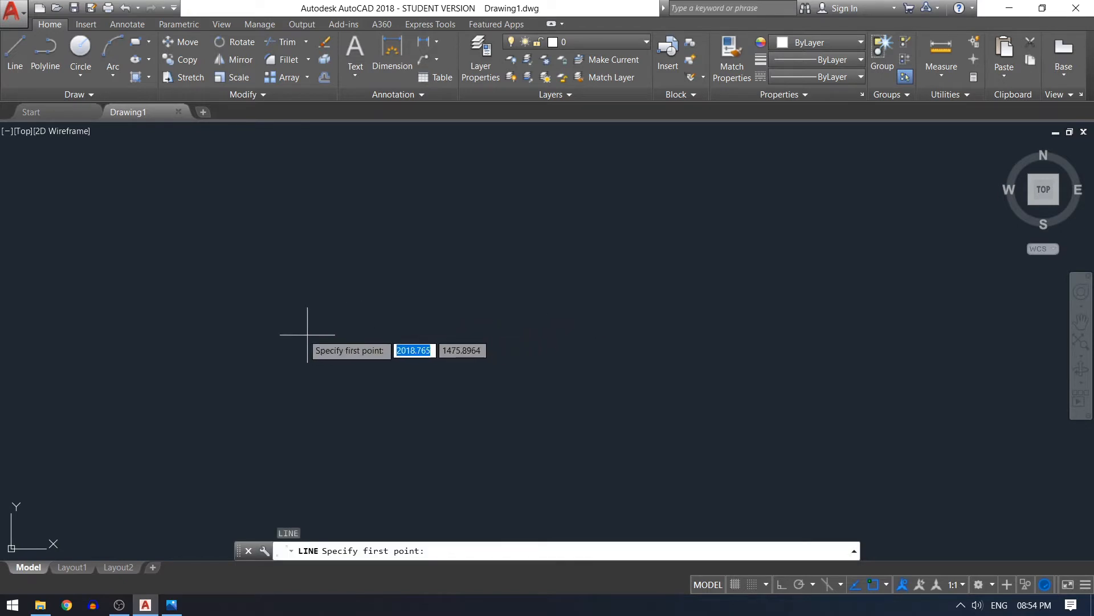
{"action": "left_click", "coordinate": [288, 318]}
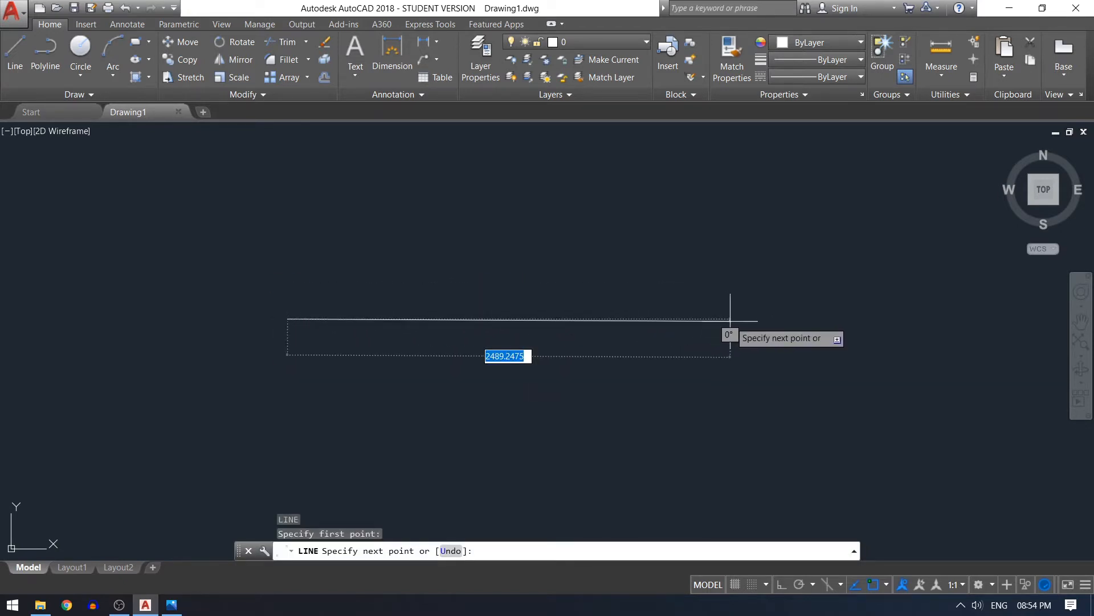
{"action": "key", "text": "F8"}
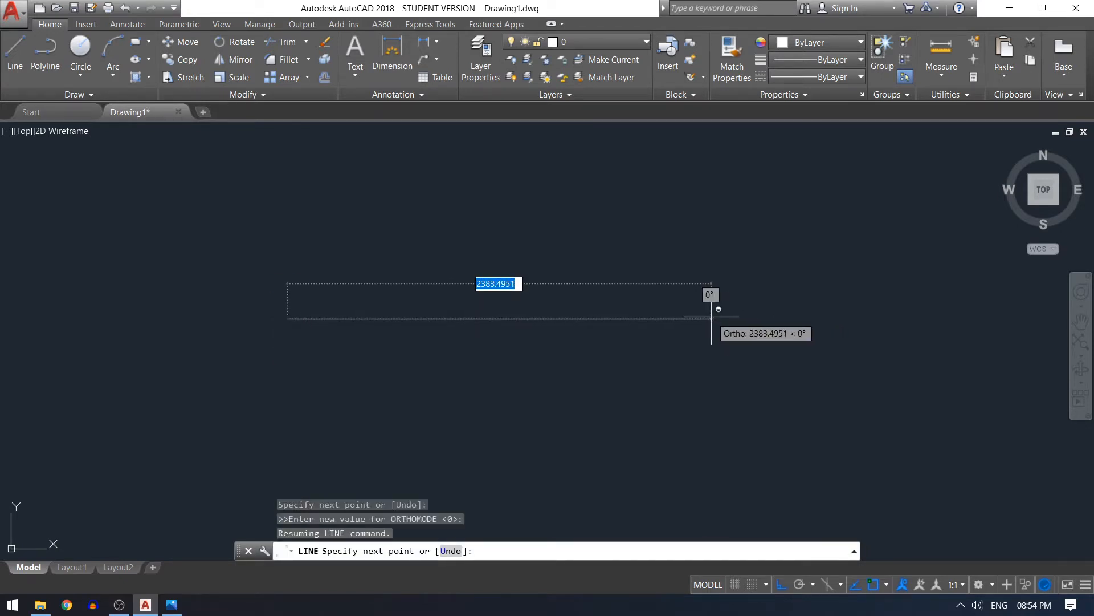
{"action": "left_click", "coordinate": [711, 318]}
{"action": "key", "text": "F8"}
{"action": "key", "text": "Return"}
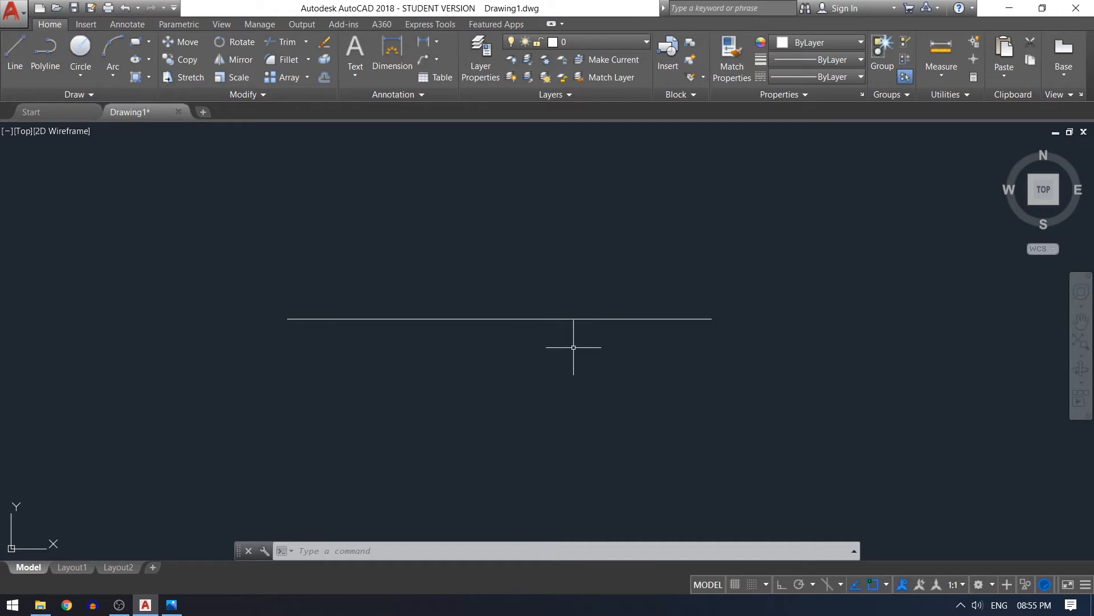
- Offset the horizontal line by 14 to both its lower and upper side
{"action": "type", "text": "o"}
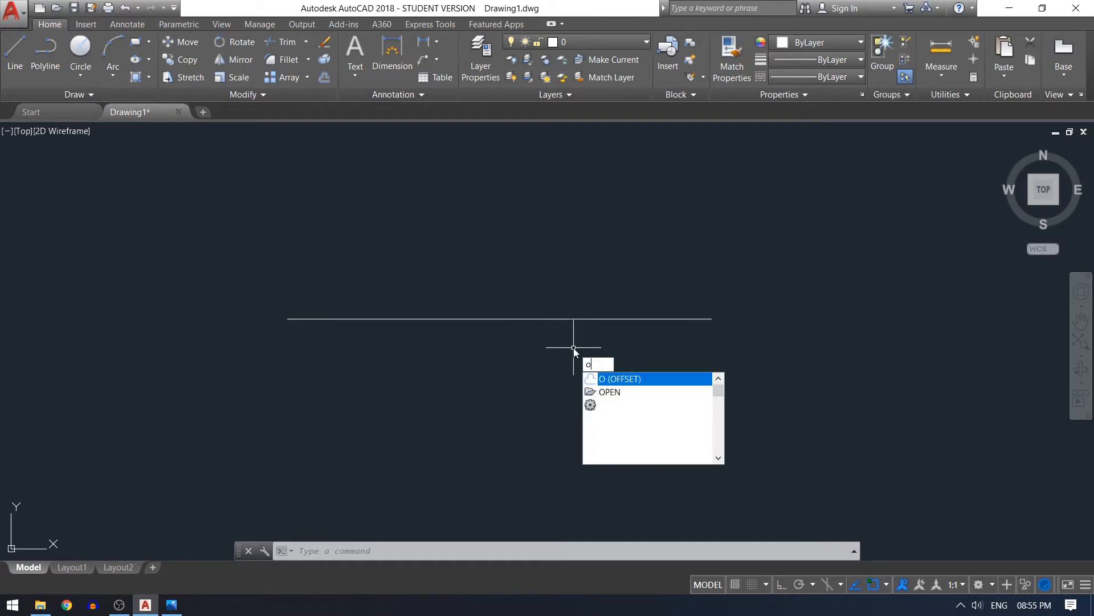
{"action": "key", "text": "Return"}
{"action": "type", "text": "14"}
{"action": "key", "text": "Return"}
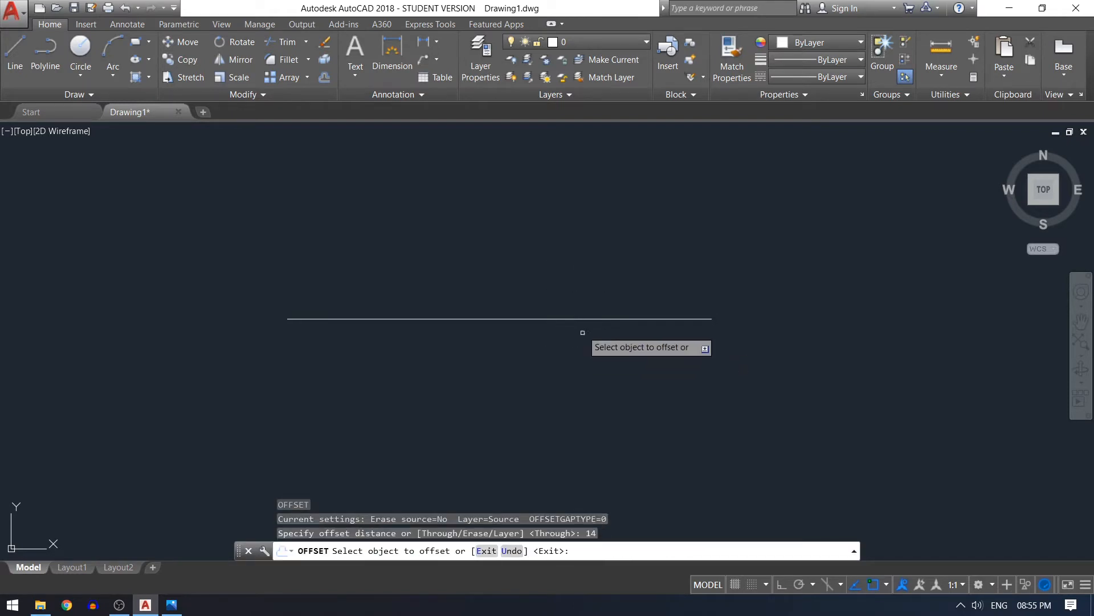
{"action": "left_click", "coordinate": [588, 318]}
{"action": "left_click", "coordinate": [539, 324]}
{"action": "left_click", "coordinate": [523, 318]}
{"action": "left_click", "coordinate": [493, 309]}
- Draw a vertical line about 82 units long crossing all three horizontal lines, with Ortho on
{"action": "scroll", "coordinate": [492, 308], "scroll_direction": "up", "scroll_amount": 8}
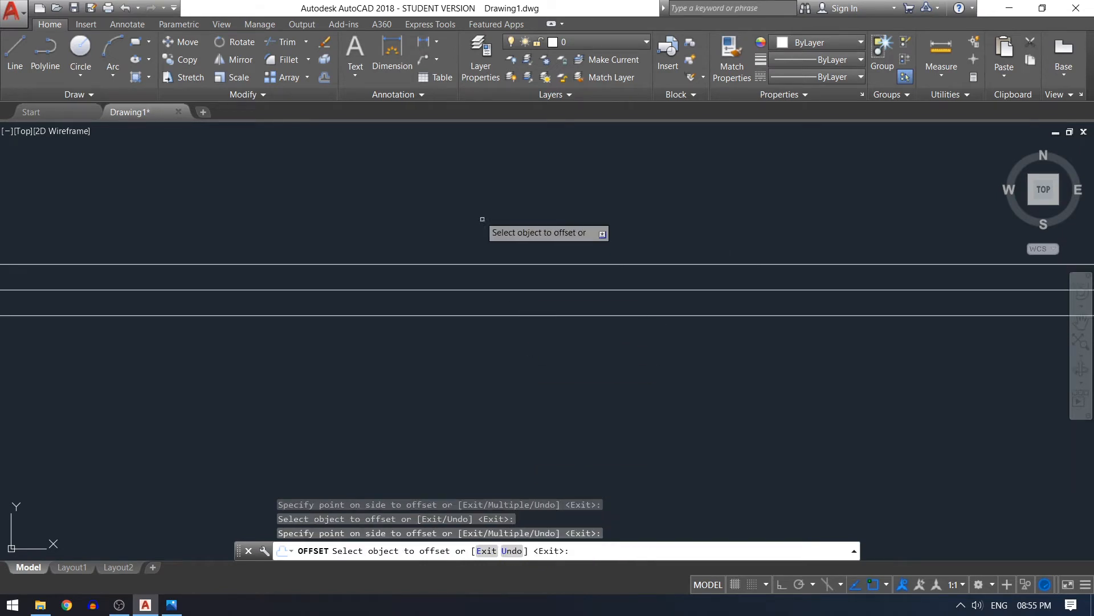
{"action": "left_click", "coordinate": [1081, 320]}
{"action": "left_click_drag", "start_coordinate": [667, 369], "coordinate": [667, 315]}
{"action": "left_click_drag", "start_coordinate": [603, 362], "coordinate": [588, 371]}
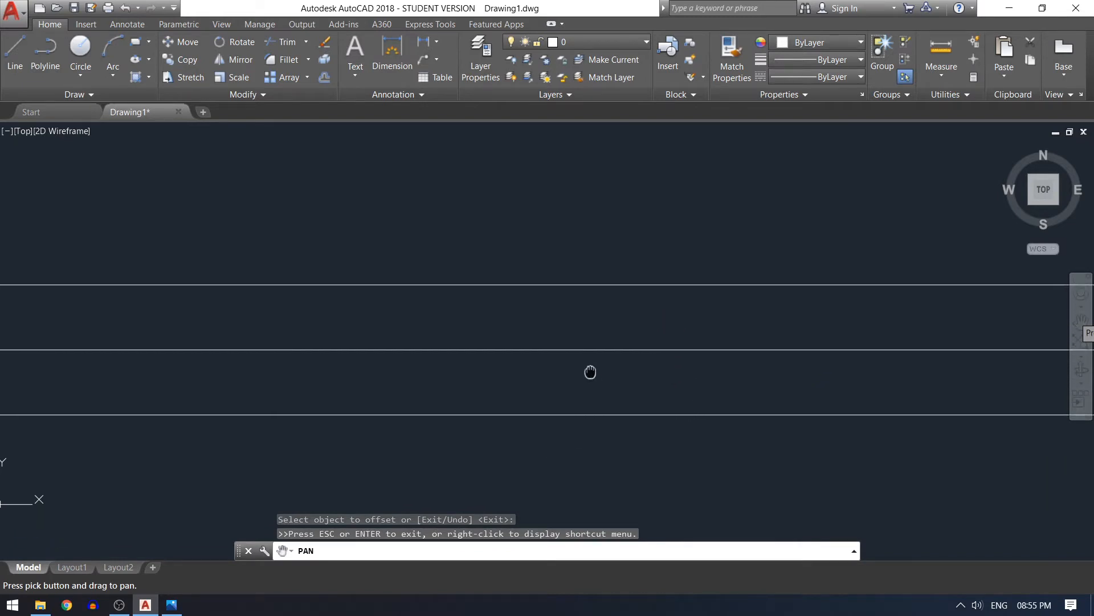
{"action": "right_click", "coordinate": [597, 253]}
{"action": "left_click", "coordinate": [605, 257]}
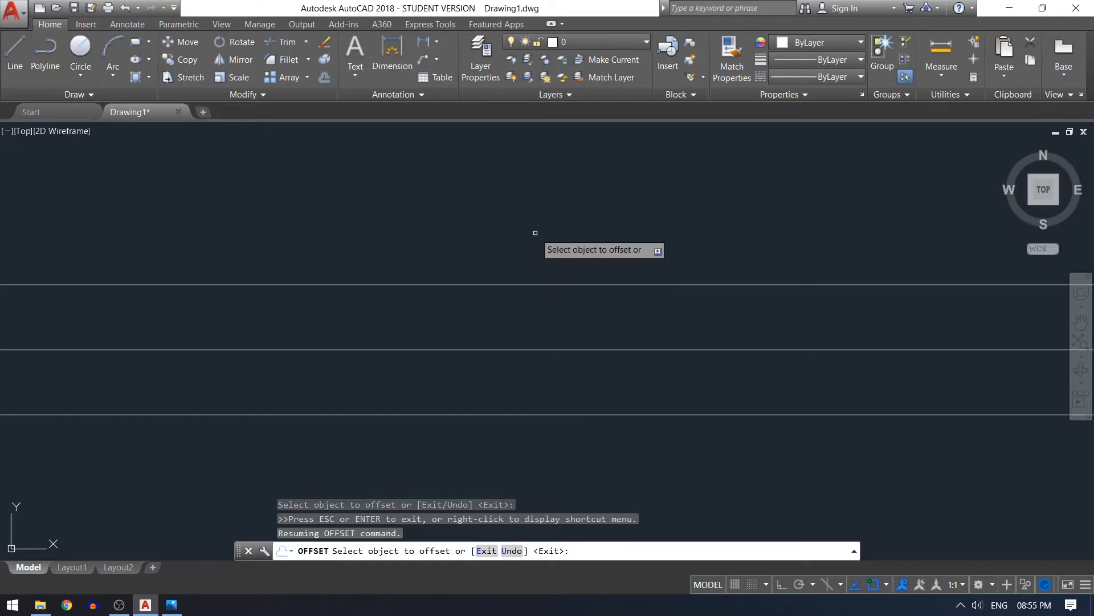
{"action": "type", "text": "L"}
{"action": "key", "text": "Return"}
{"action": "key", "text": "Escape"}
{"action": "type", "text": "L"}
{"action": "key", "text": "Return"}
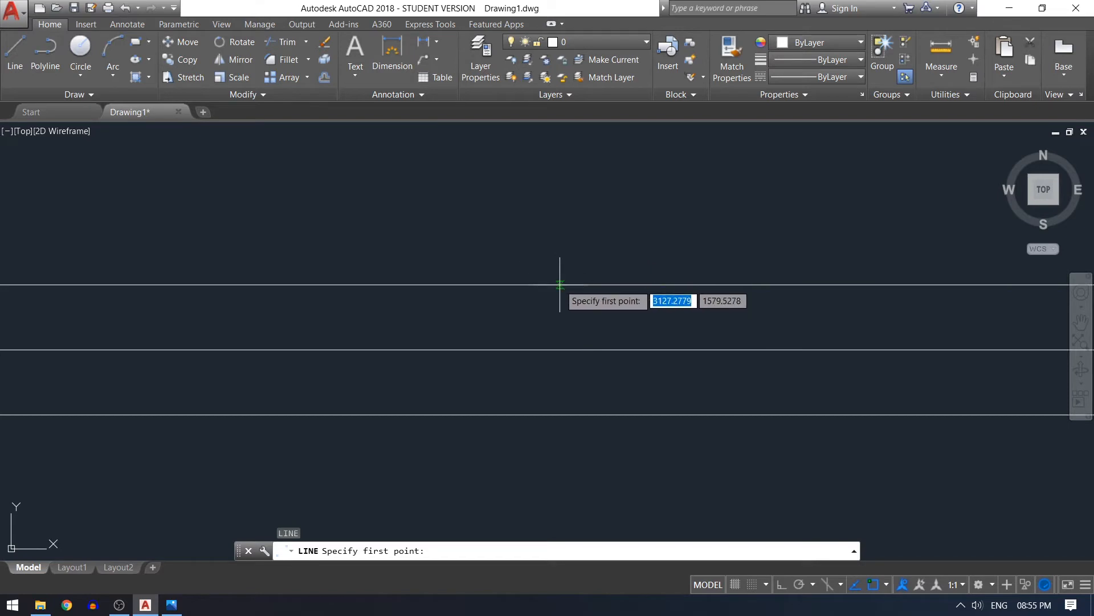
{"action": "left_click", "coordinate": [556, 155]}
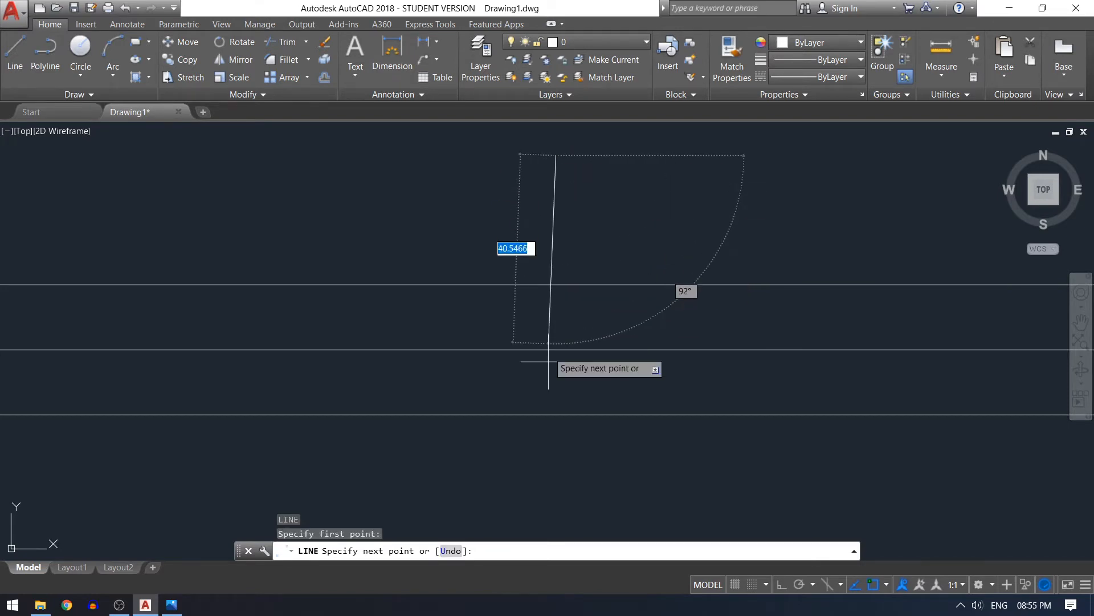
{"action": "key", "text": "F8"}
{"action": "scroll", "coordinate": [562, 516], "scroll_direction": "down", "scroll_amount": 4}
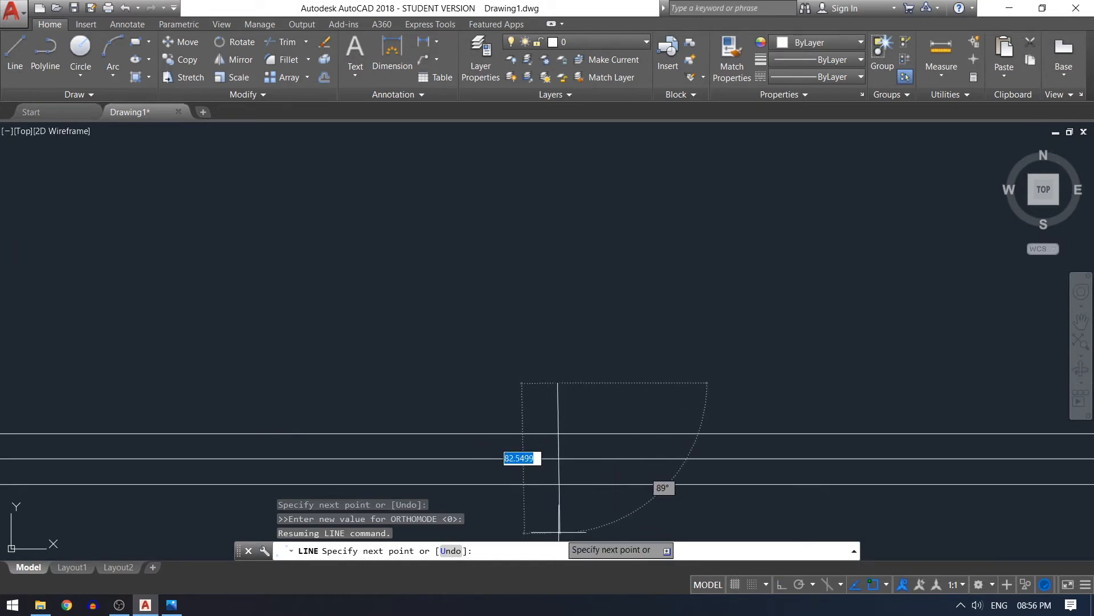
{"action": "left_click", "coordinate": [557, 531]}
{"action": "key", "text": "Return"}
- Offset the vertical line by 16 to both its right and left side
{"action": "middle_click_drag", "start_coordinate": [623, 412], "coordinate": [637, 259]}
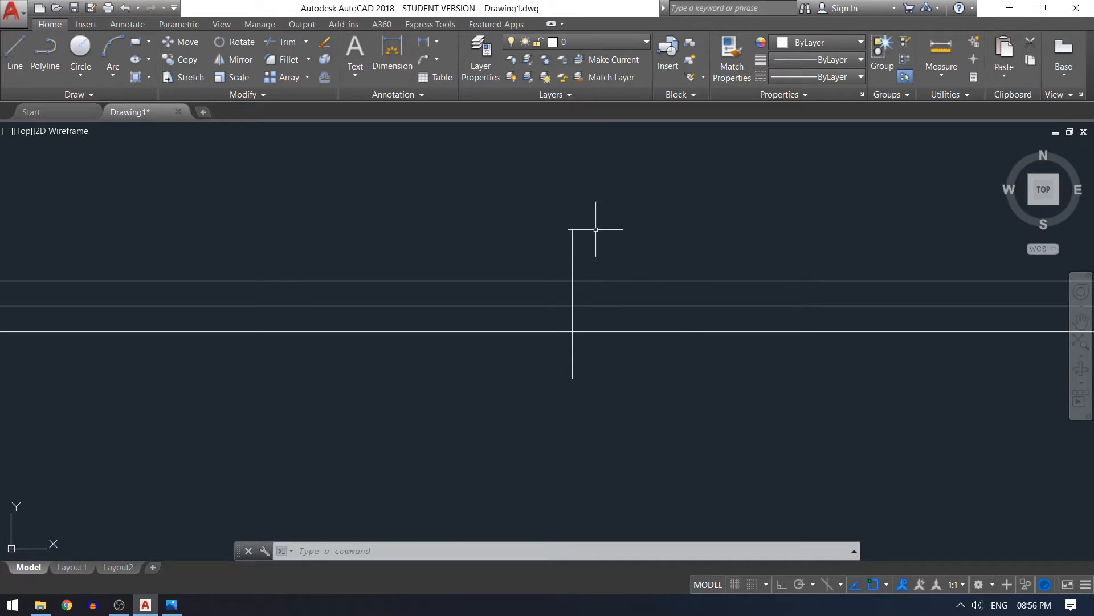
{"action": "type", "text": "o"}
{"action": "key", "text": "Return"}
{"action": "type", "text": "16"}
{"action": "key", "text": "Return"}
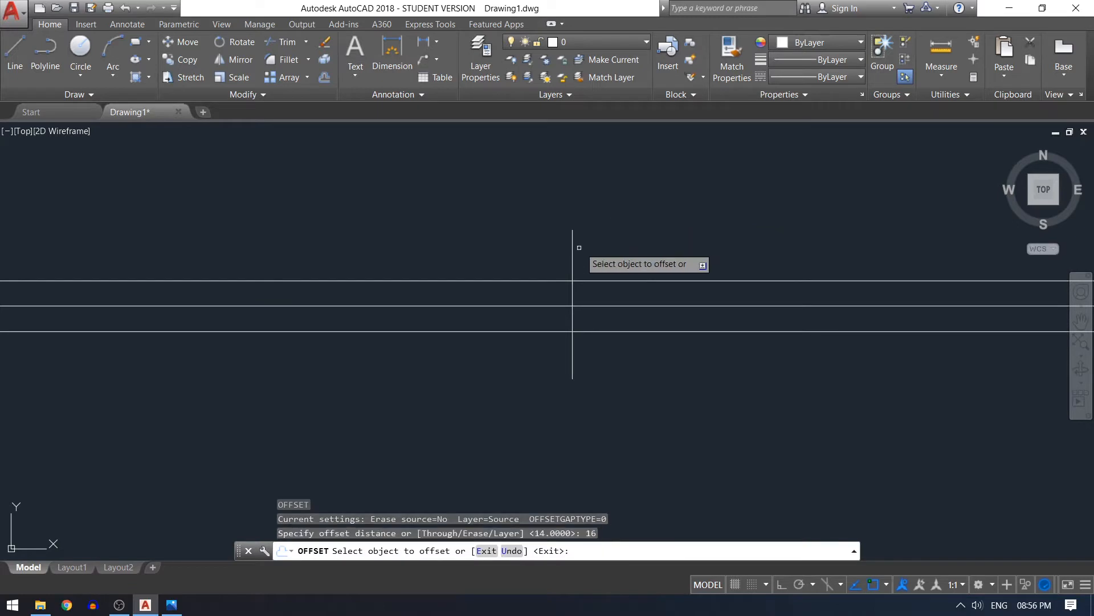
{"action": "left_click", "coordinate": [572, 250]}
{"action": "left_click", "coordinate": [580, 253]}
{"action": "left_click", "coordinate": [572, 255]}
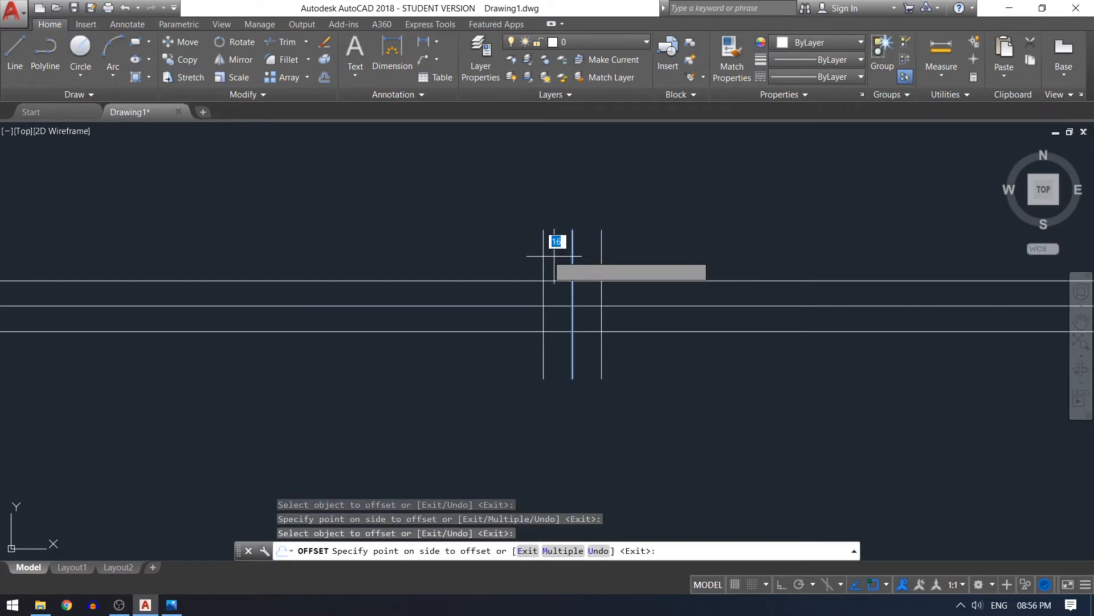
{"action": "left_click", "coordinate": [554, 256]}
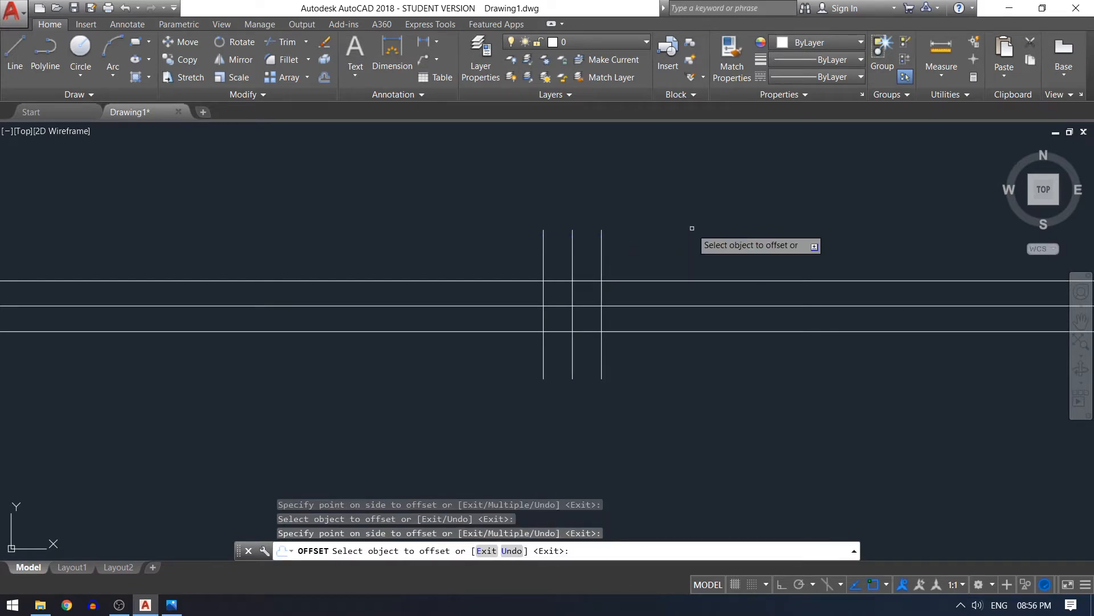
{"action": "key", "text": "Escape"}
- Trim the three vertical lines above the top horizontal line, using all objects as cutting edges
{"action": "type", "text": "Gg"}
{"action": "key", "text": "Escape"}
{"action": "type", "text": "g"}
{"action": "key", "text": "Return"}
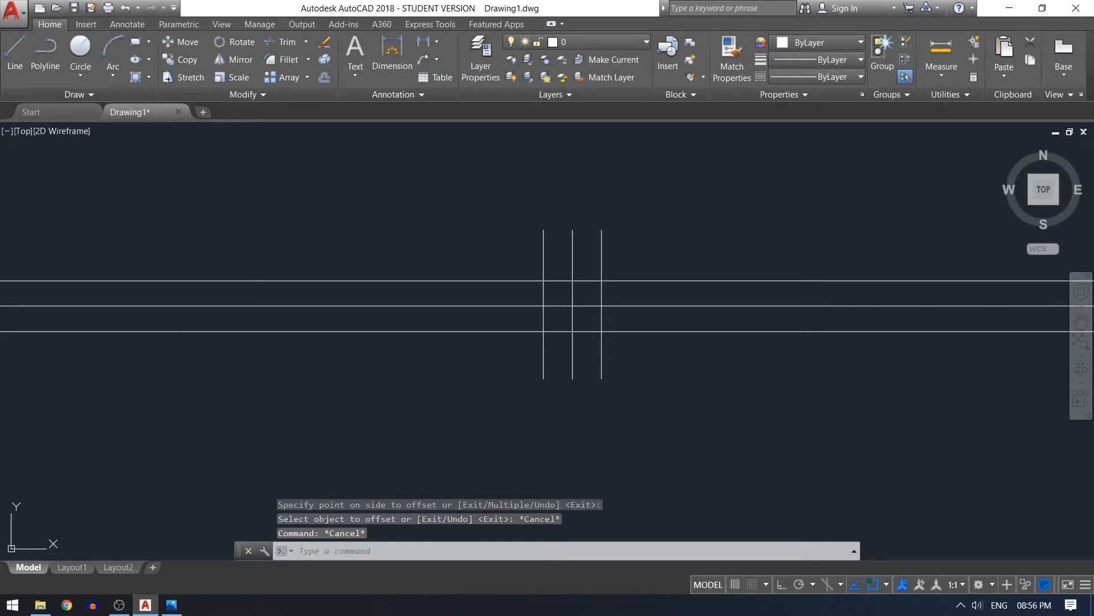
{"action": "key", "text": "Return"}
{"action": "left_click", "coordinate": [602, 258]}
{"action": "left_click", "coordinate": [572, 255]}
{"action": "left_click", "coordinate": [544, 259]}
- Trim the horizontal lines beyond the leftmost vertical line and the vertical lines below the bottom horizontal line
{"action": "left_click", "coordinate": [522, 280]}
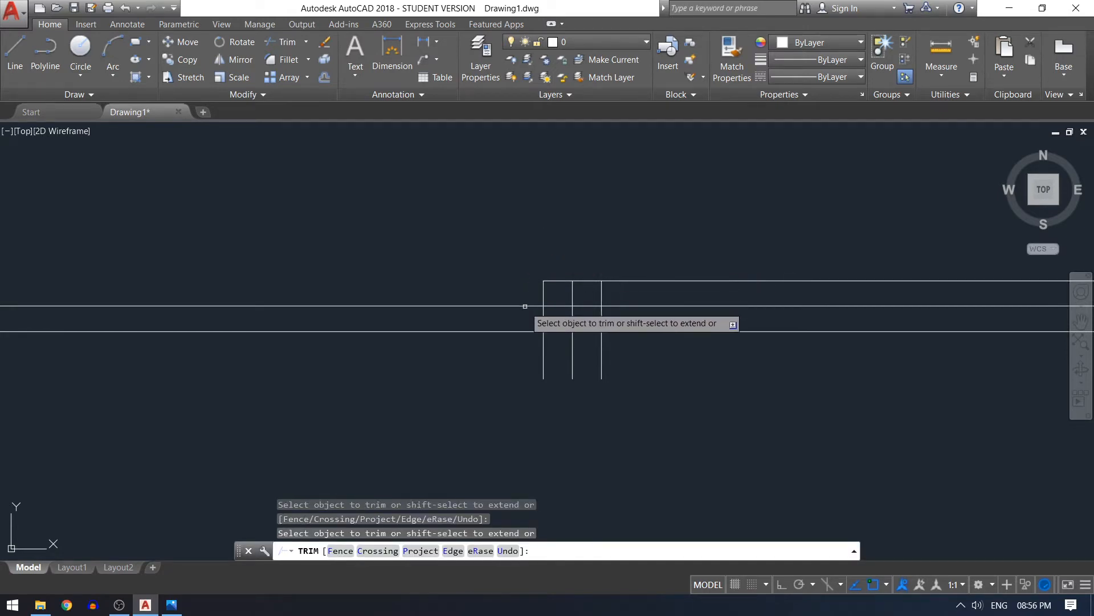
{"action": "left_click", "coordinate": [524, 307]}
{"action": "left_click", "coordinate": [527, 331]}
{"action": "left_click", "coordinate": [543, 347]}
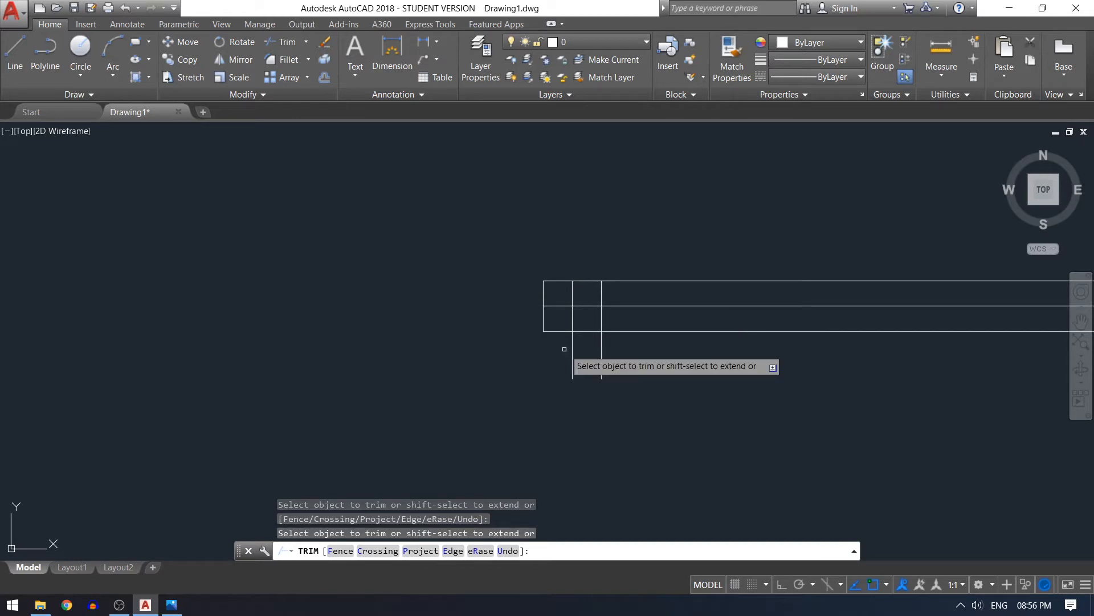
{"action": "left_click", "coordinate": [572, 347]}
{"action": "left_click", "coordinate": [601, 344]}
- Trim the three horizontal lines beyond the rightmost vertical line to leave a closed rectangle with its centre lines
{"action": "left_click", "coordinate": [613, 326]}
{"action": "left_click", "coordinate": [613, 349]}
{"action": "left_click", "coordinate": [613, 323]}
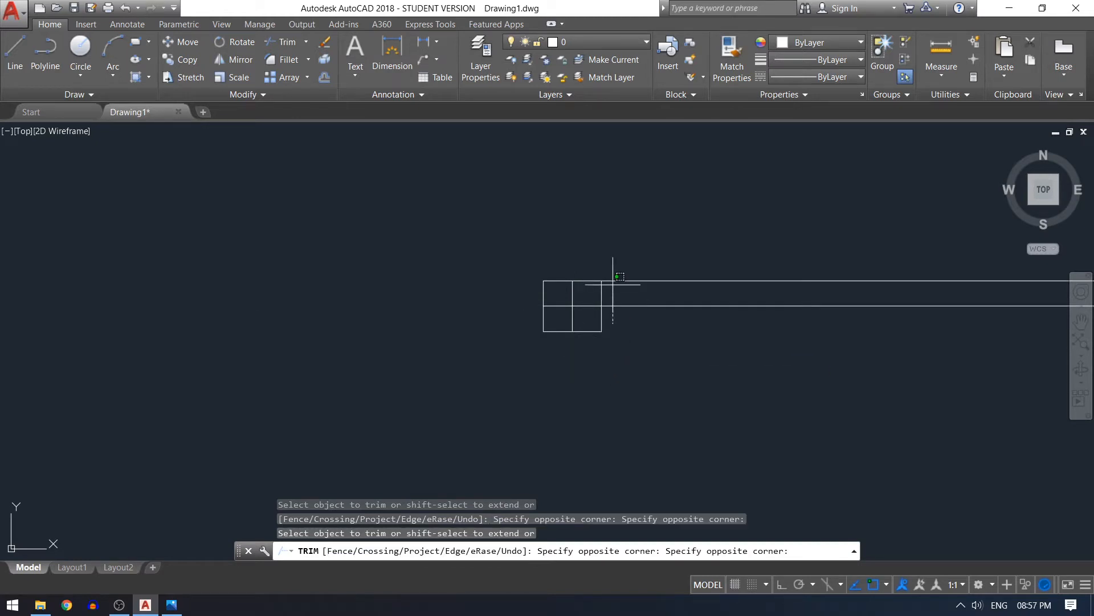
{"action": "left_click", "coordinate": [624, 285]}
{"action": "left_click", "coordinate": [627, 280]}
{"action": "left_click", "coordinate": [632, 306]}
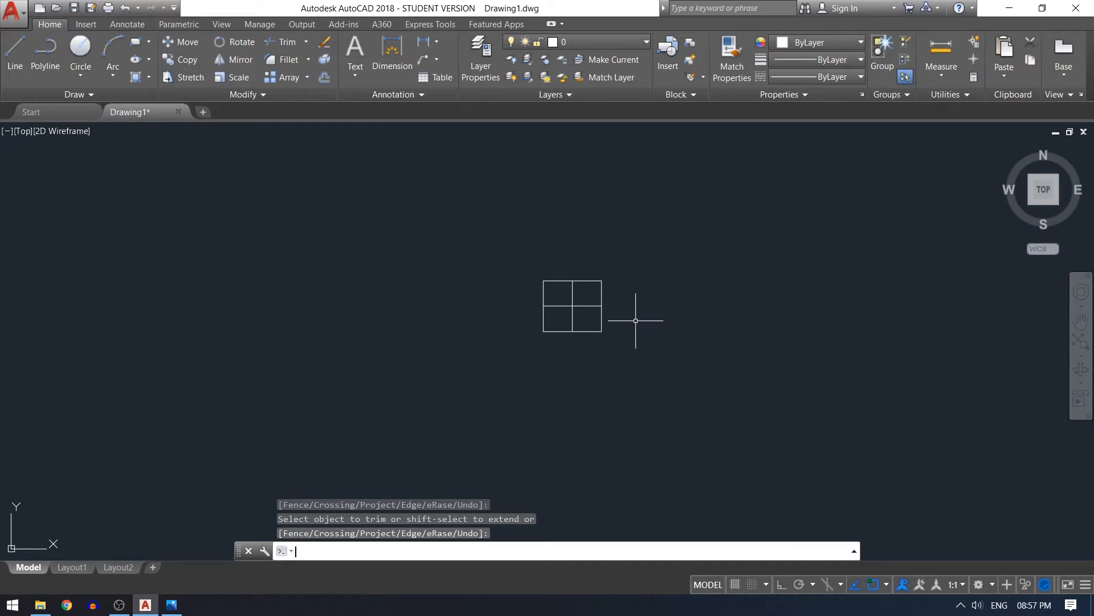
{"action": "key", "text": "Escape"}
- Offset the rectangle's horizontal centre line by 11 both upward and downward
{"action": "type", "text": "o"}
{"action": "key", "text": "Return"}
{"action": "type", "text": "11"}
{"action": "key", "text": "Return"}
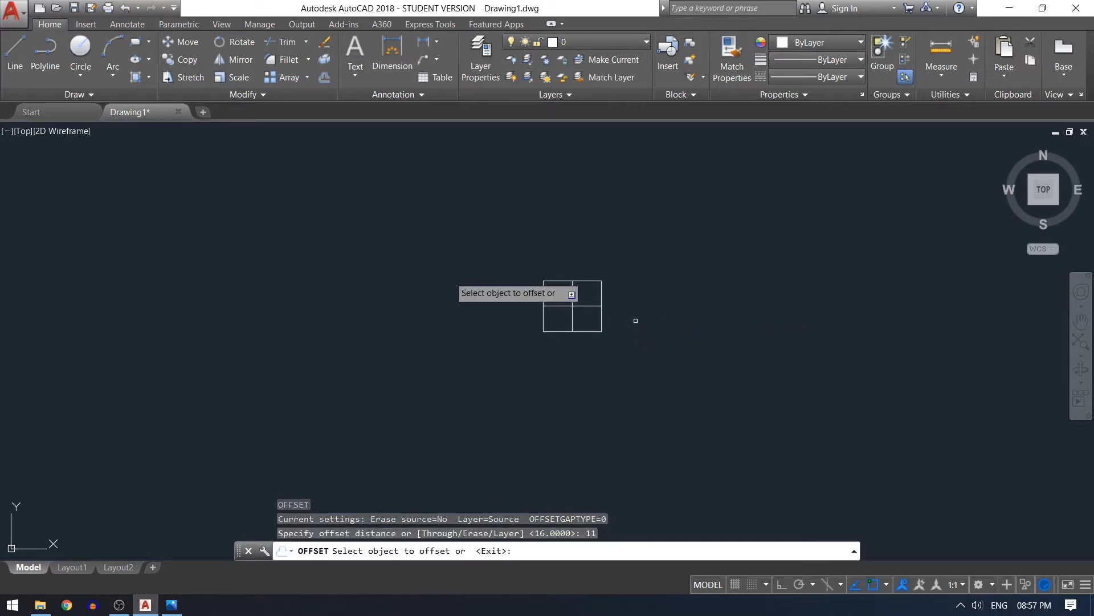
{"action": "left_click", "coordinate": [546, 305]}
{"action": "left_click", "coordinate": [544, 242]}
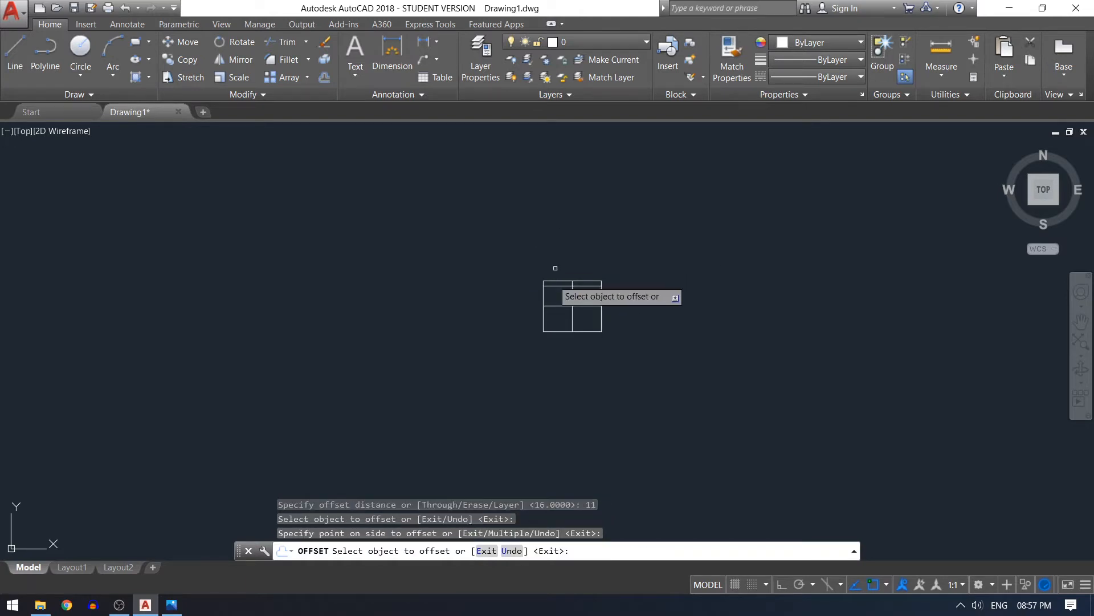
{"action": "left_click", "coordinate": [556, 305]}
{"action": "left_click", "coordinate": [557, 416]}
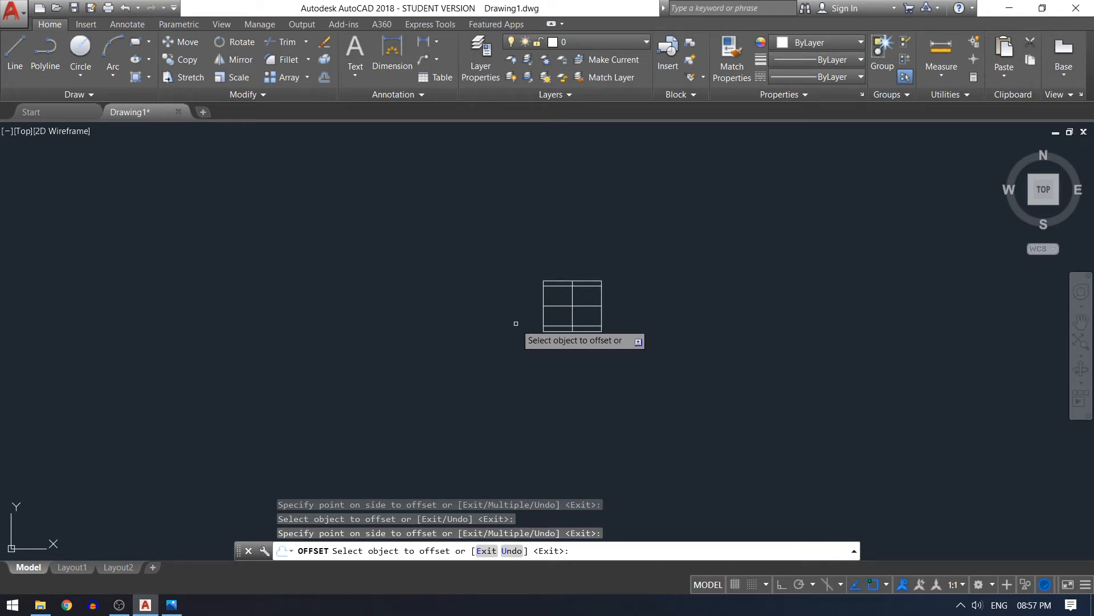
{"action": "key", "text": "Escape"}
- Offset the rectangle's left edge outward by 5
{"action": "type", "text": "o"}
{"action": "key", "text": "Return"}
{"action": "type", "text": "5"}
{"action": "key", "text": "Return"}
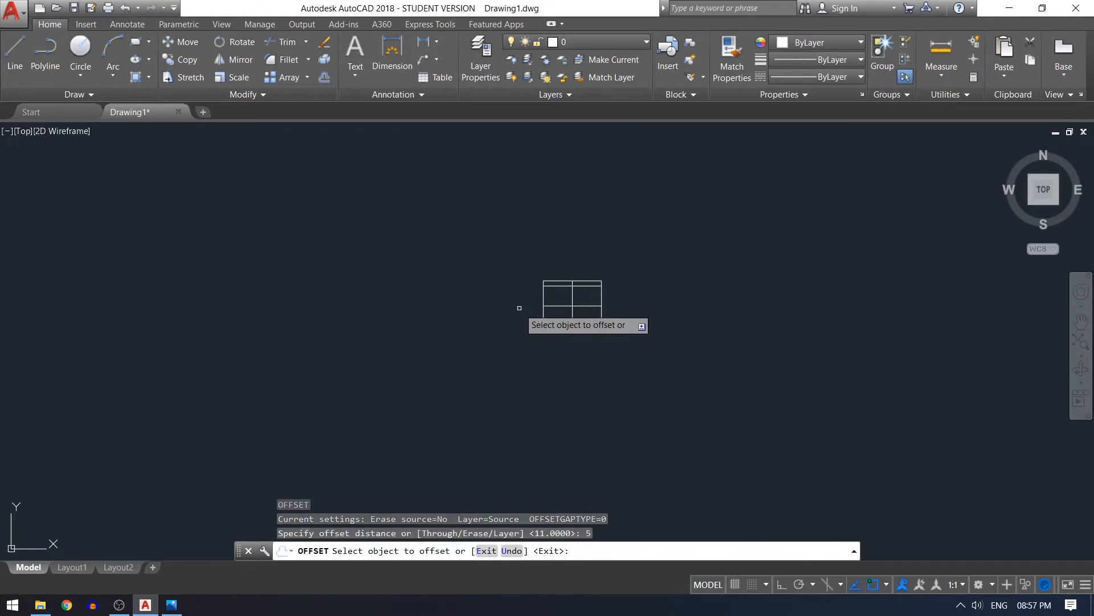
{"action": "left_click", "coordinate": [543, 307]}
{"action": "left_click", "coordinate": [519, 307]}
{"action": "scroll", "coordinate": [506, 304], "scroll_direction": "up", "scroll_amount": 2}
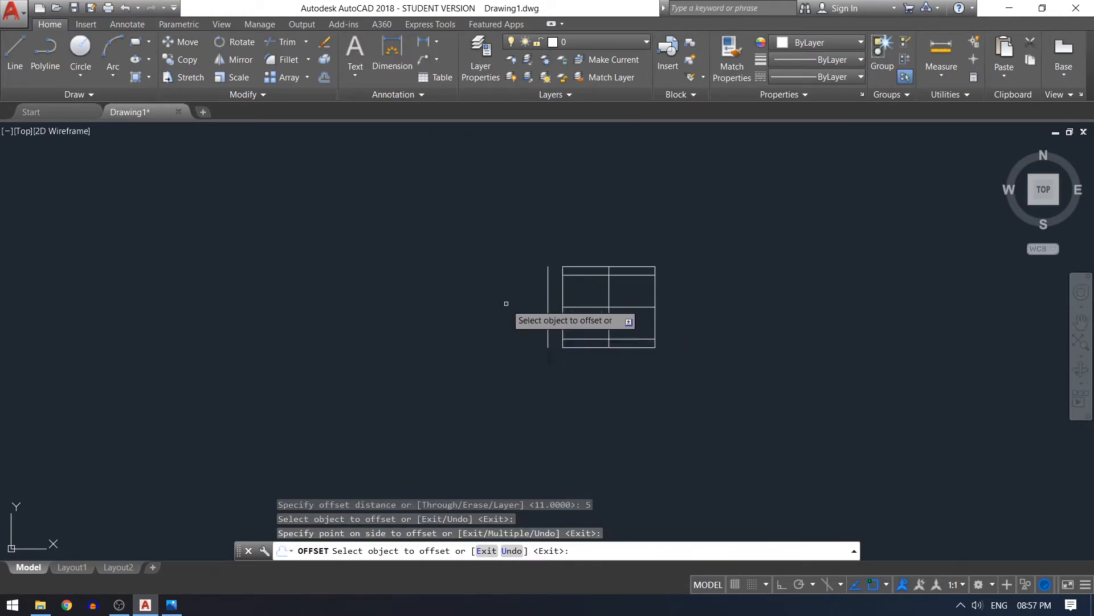
{"action": "scroll", "coordinate": [531, 298], "scroll_direction": "up", "scroll_amount": 2}
{"action": "key", "text": "Escape"}
- Draw two horizontal lines joining the ends of the inner offset lines on the rectangle's left edge to the outer vertical line
{"action": "type", "text": "l"}
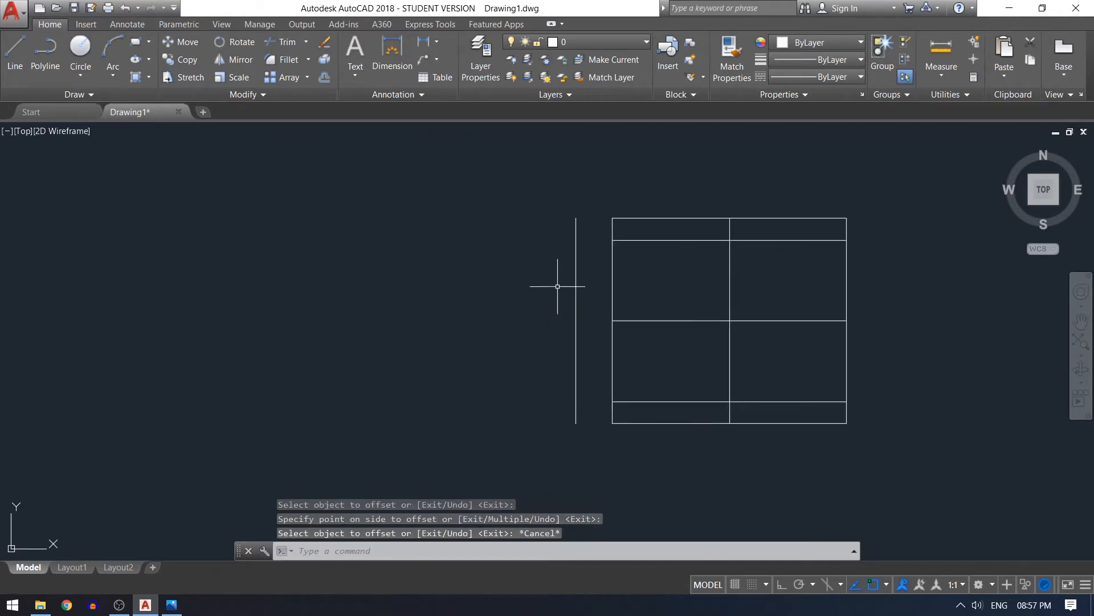
{"action": "key", "text": "Return"}
{"action": "left_click", "coordinate": [612, 241]}
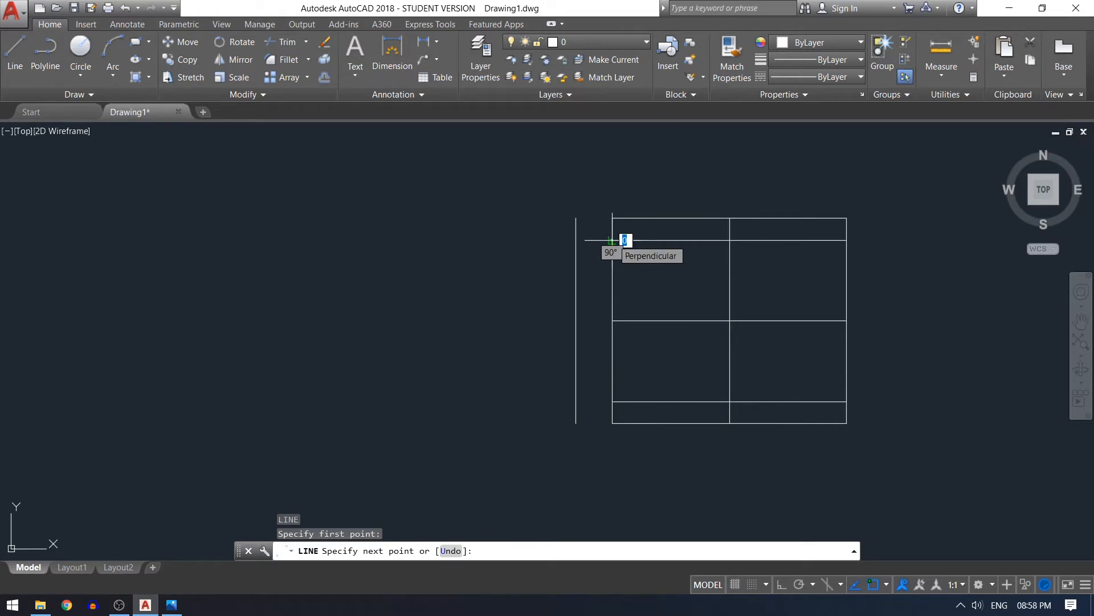
{"action": "left_click", "coordinate": [576, 240]}
{"action": "key", "text": "Return"}
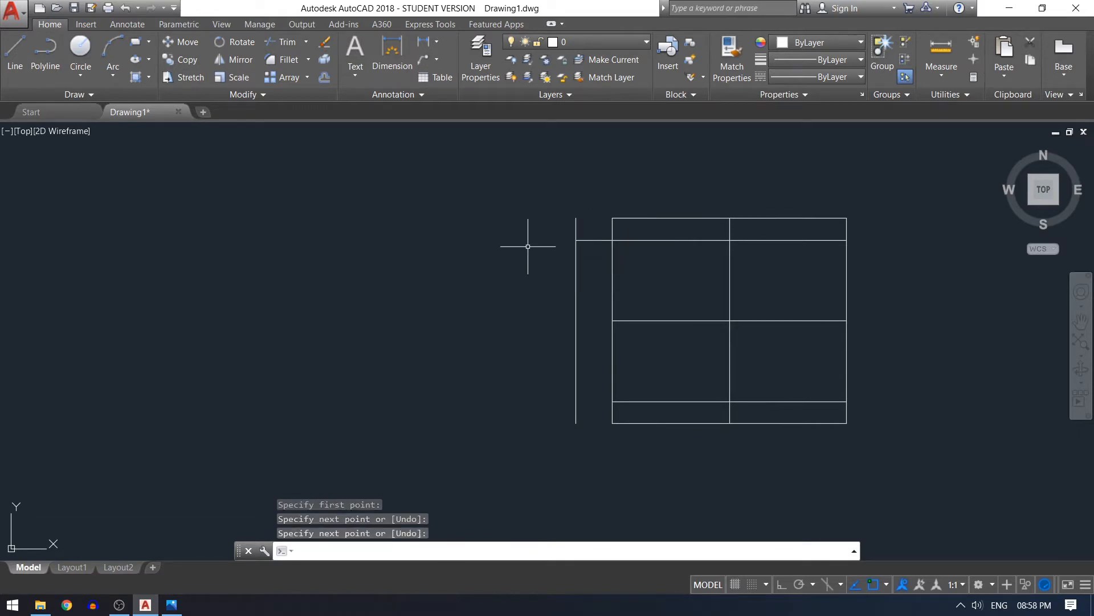
{"action": "key", "text": "Return"}
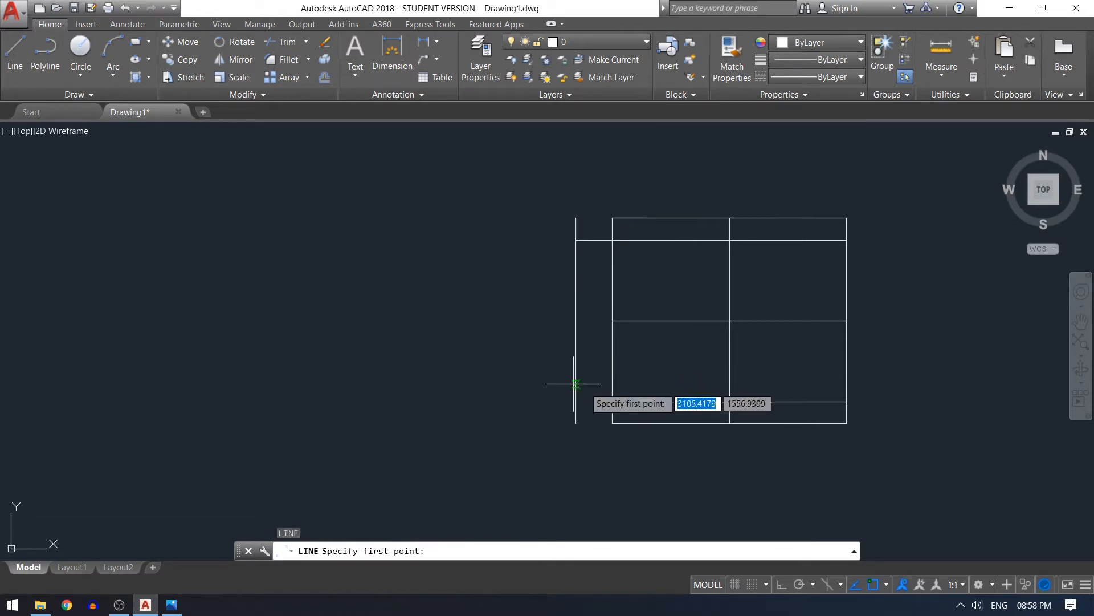
{"action": "left_click", "coordinate": [612, 402]}
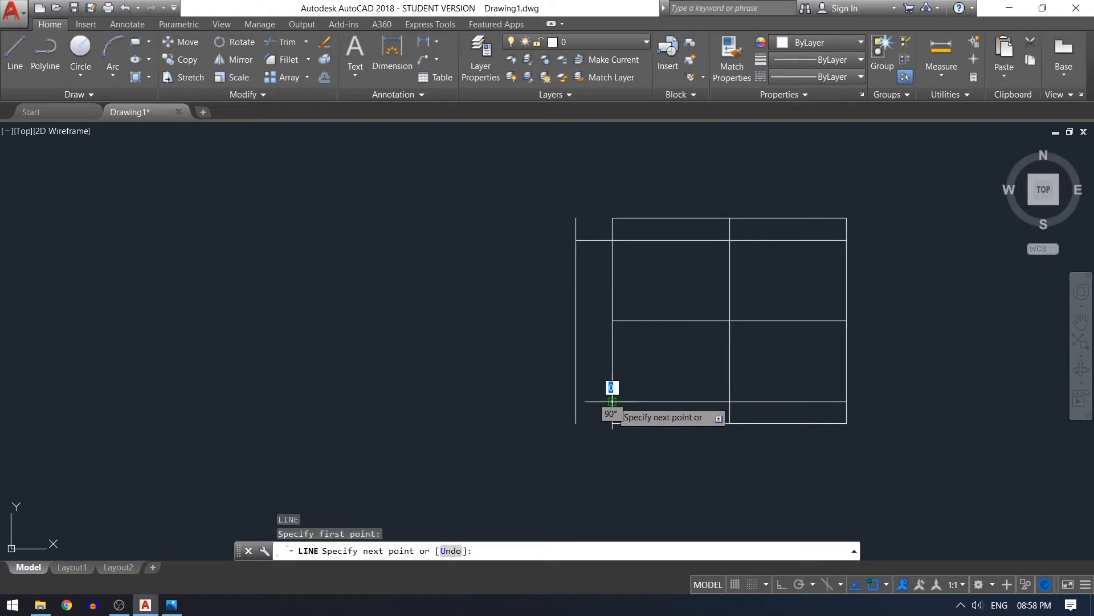
{"action": "left_click", "coordinate": [575, 402]}
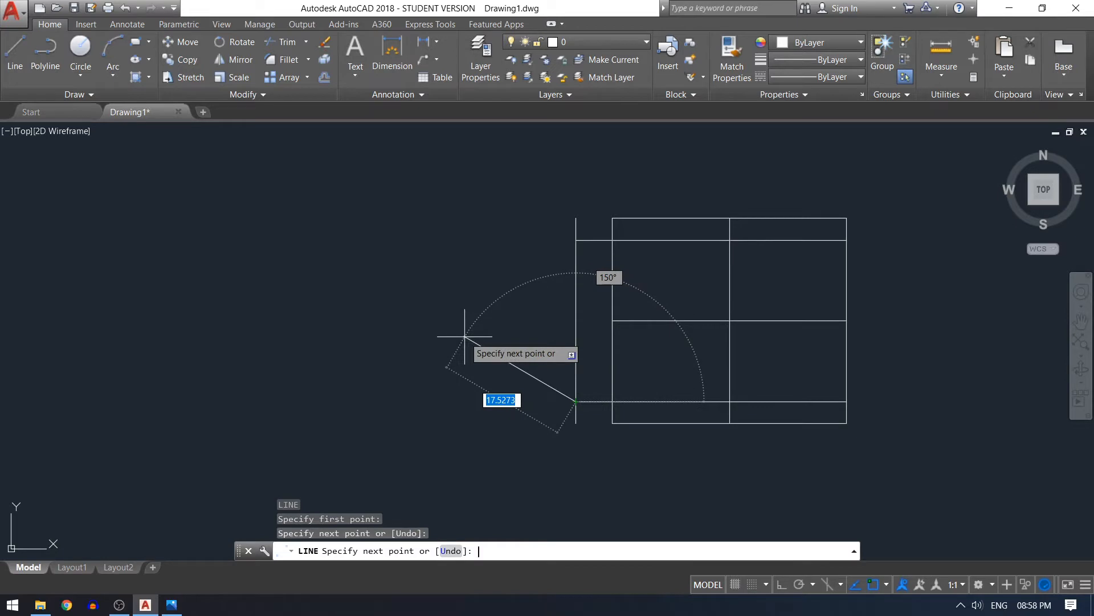
{"action": "key", "text": "Return"}
- Trim the outer vertical line's ends above and below the two short connecting lines
{"action": "type", "text": "tr"}
{"action": "key", "text": "Return"}
{"action": "key", "text": "Return"}
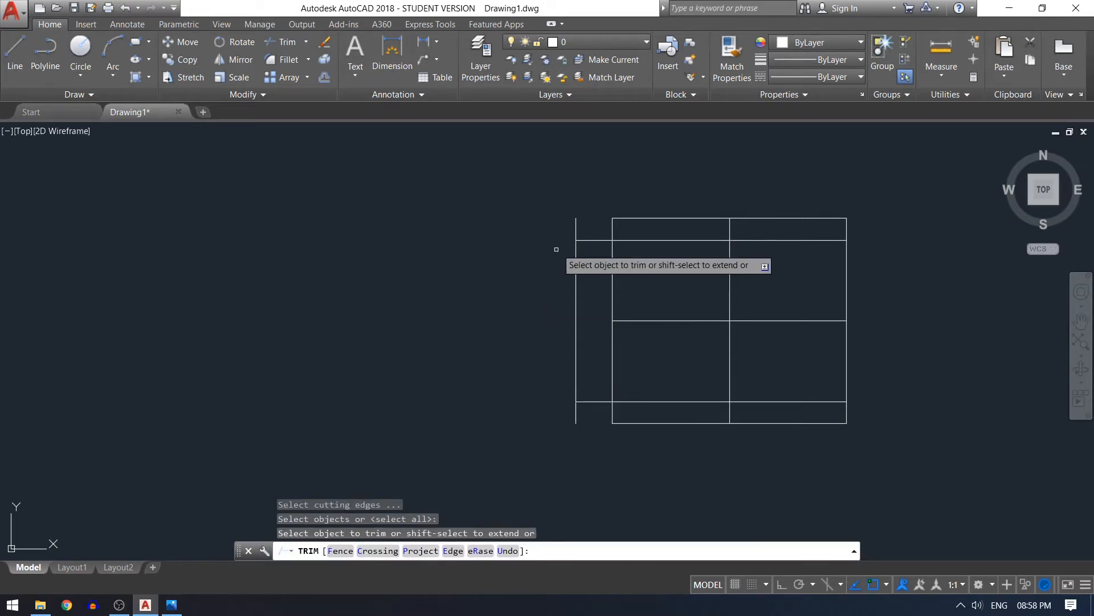
{"action": "left_click", "coordinate": [576, 229]}
{"action": "left_click", "coordinate": [576, 415]}
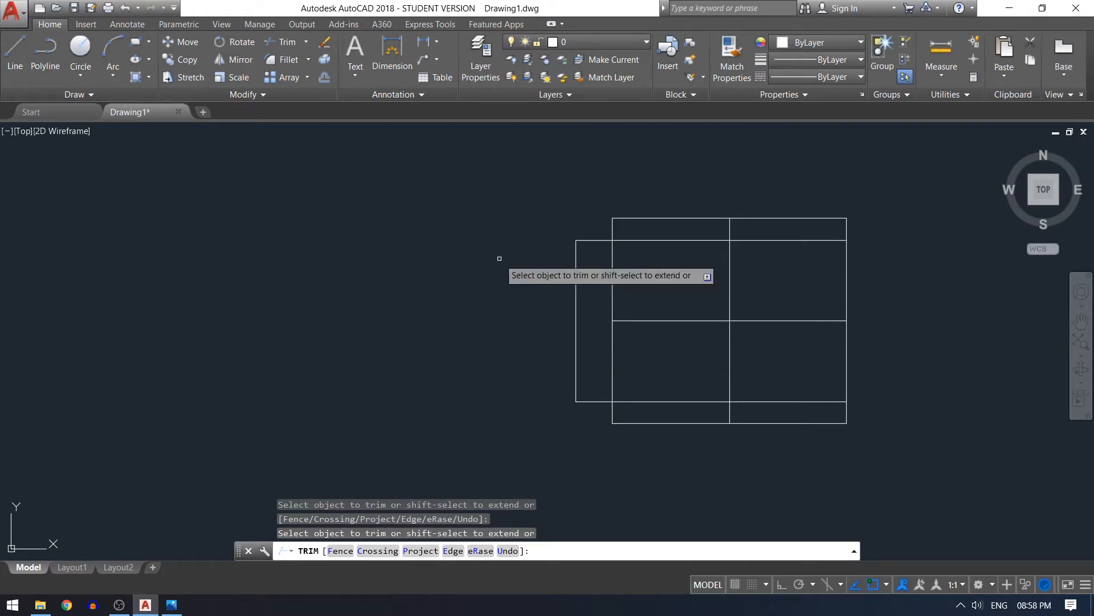
{"action": "key", "text": "Escape"}
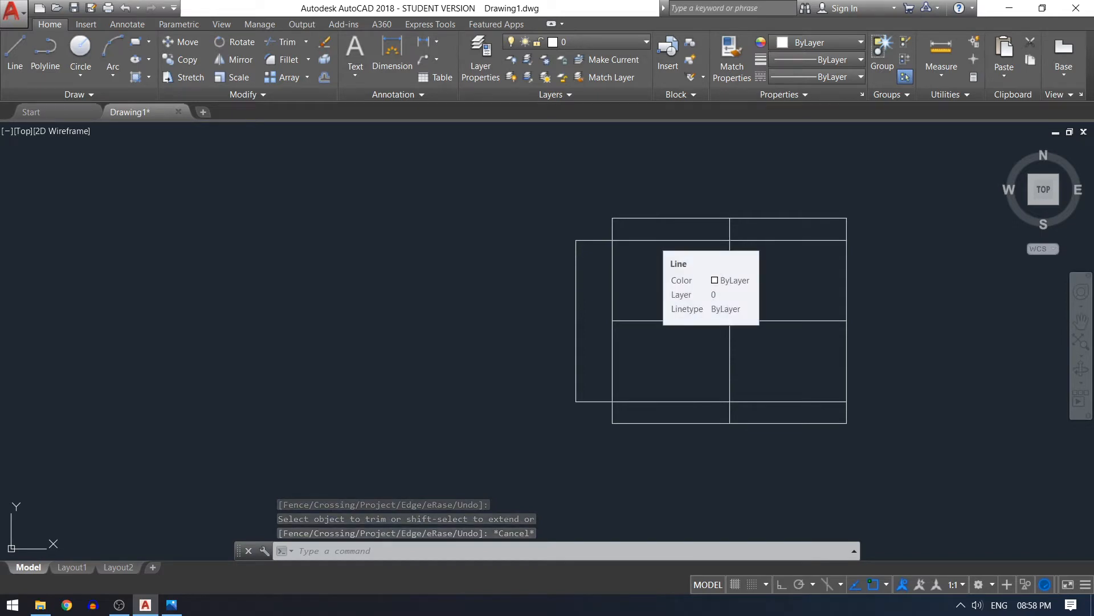
- Erase the two inner horizontal offset lines above and below the rectangle's centre line
{"action": "left_click", "coordinate": [664, 240]}
{"action": "left_click", "coordinate": [684, 402]}
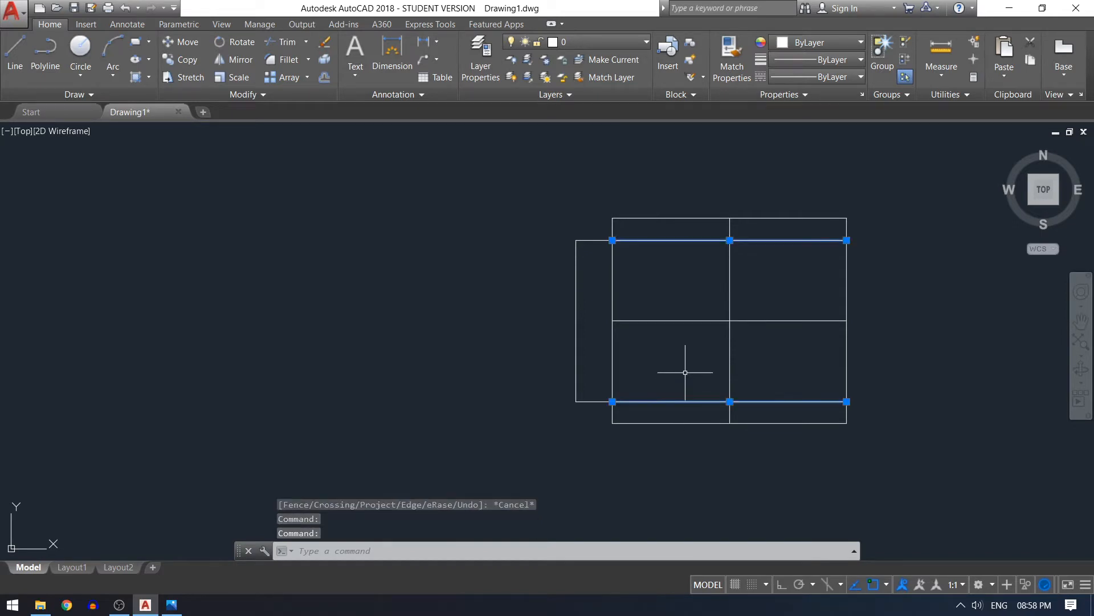
{"action": "key", "text": "Delete"}
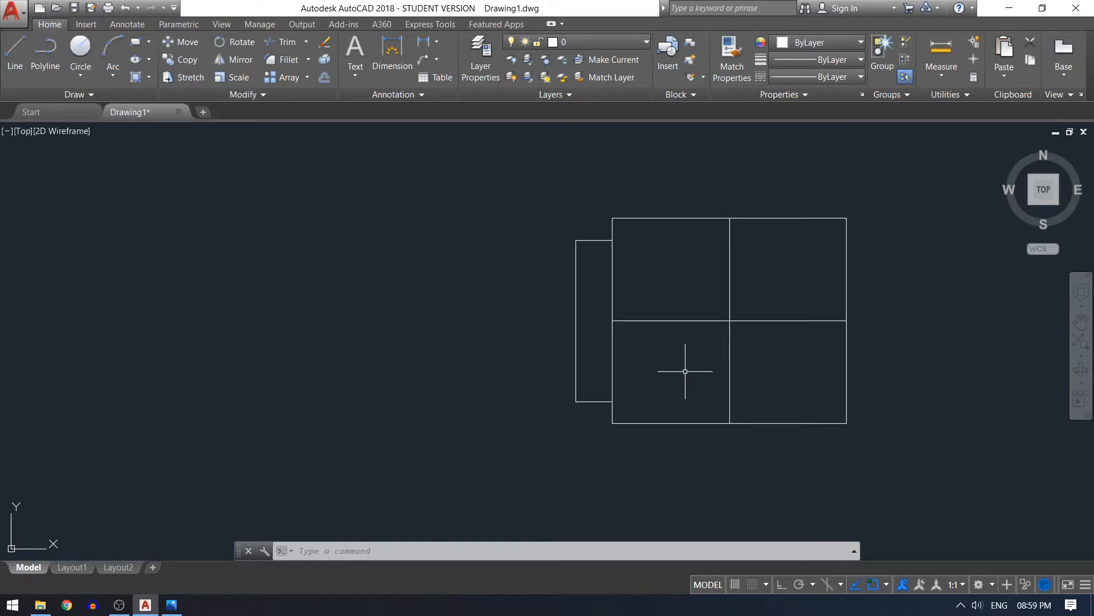
{"action": "key", "text": "Escape"}
- Offset the rectangle's horizontal centre line by 18 both upward and downward
{"action": "type", "text": "o"}
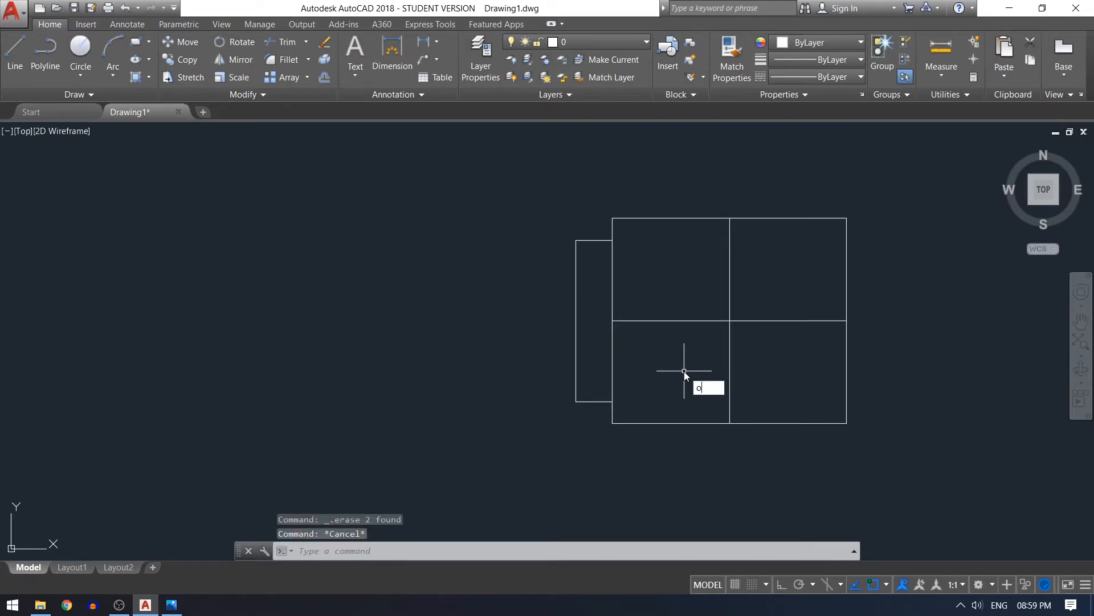
{"action": "key", "text": "Return"}
{"action": "type", "text": "18"}
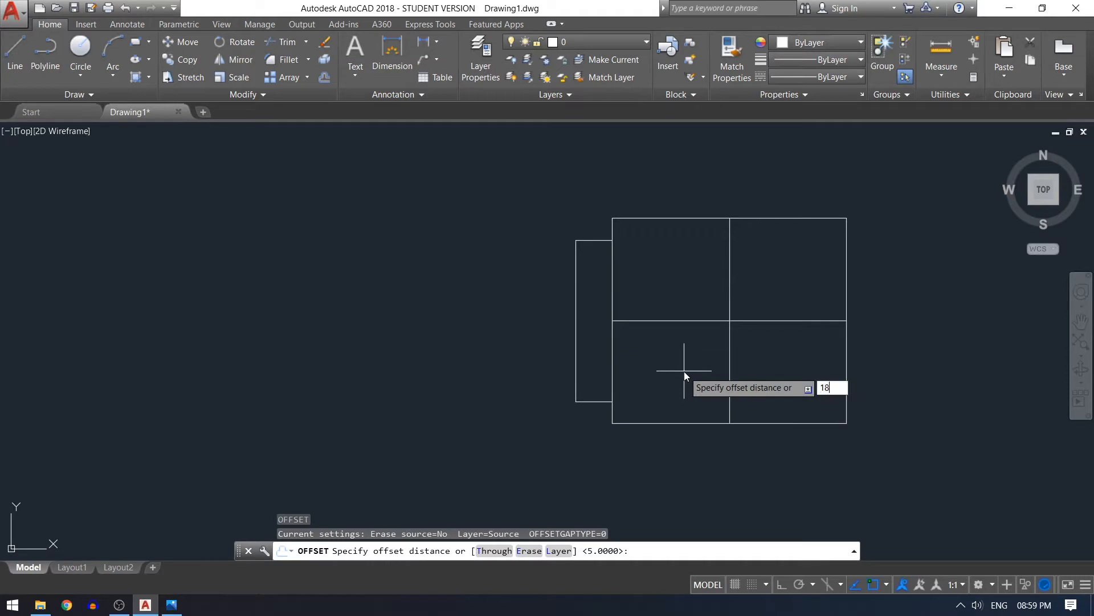
{"action": "key", "text": "Return"}
{"action": "left_click", "coordinate": [666, 321]}
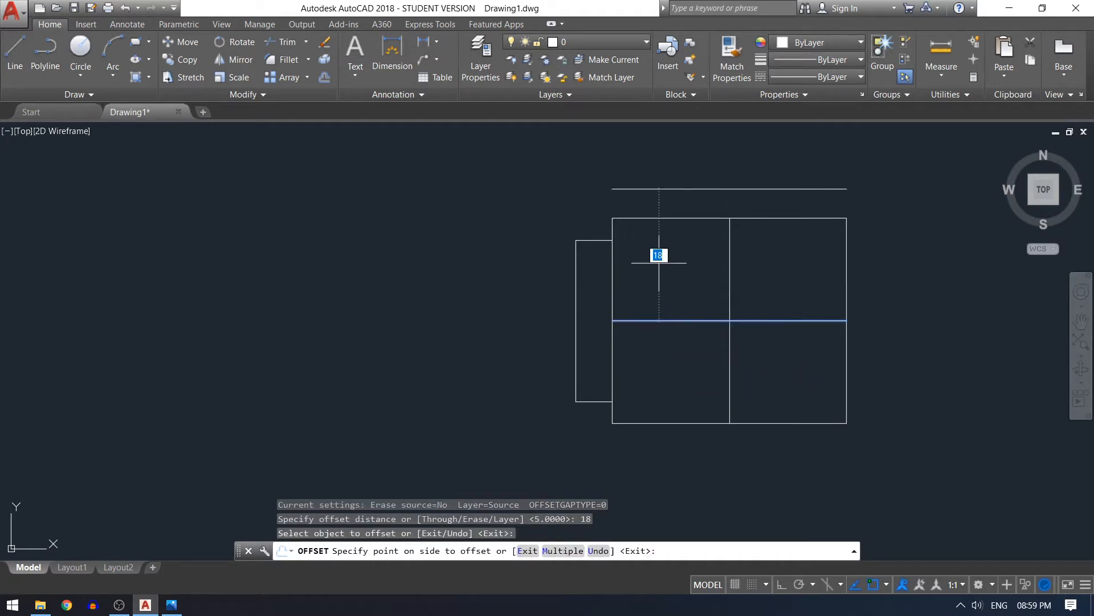
{"action": "left_click", "coordinate": [674, 169]}
{"action": "left_click", "coordinate": [667, 321]}
{"action": "left_click", "coordinate": [768, 475]}
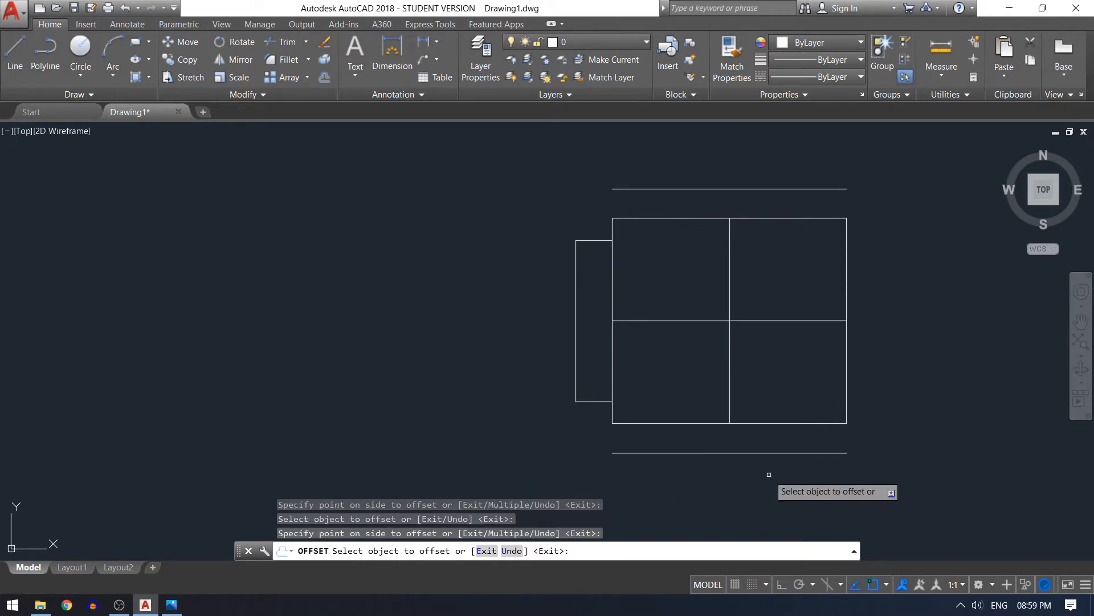
{"action": "key", "text": "Escape"}
{"action": "type", "text": "ex"}
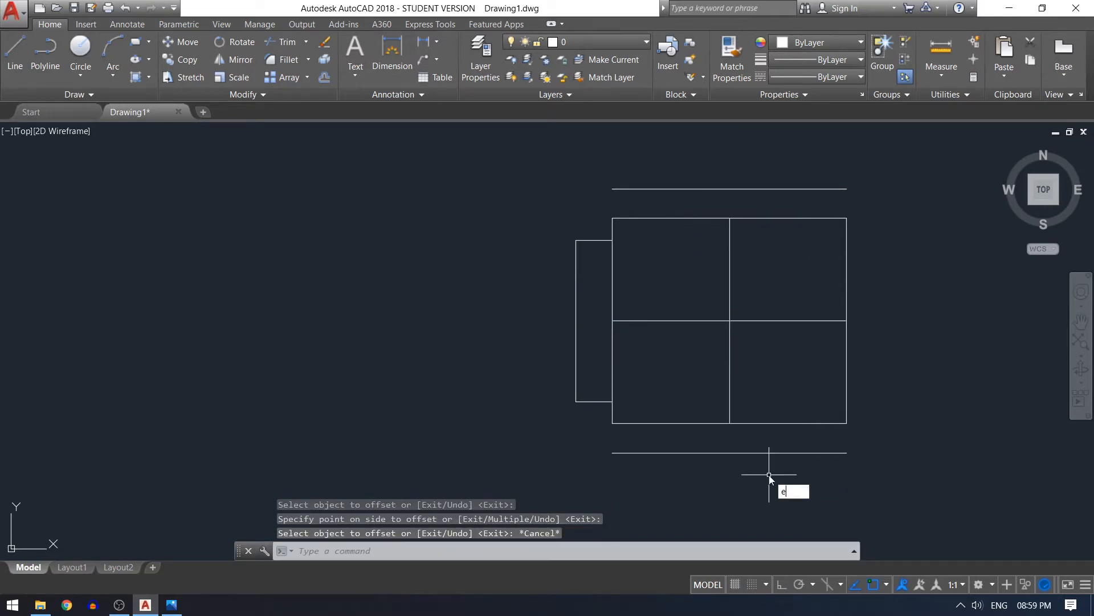
{"action": "key", "text": "Return"}
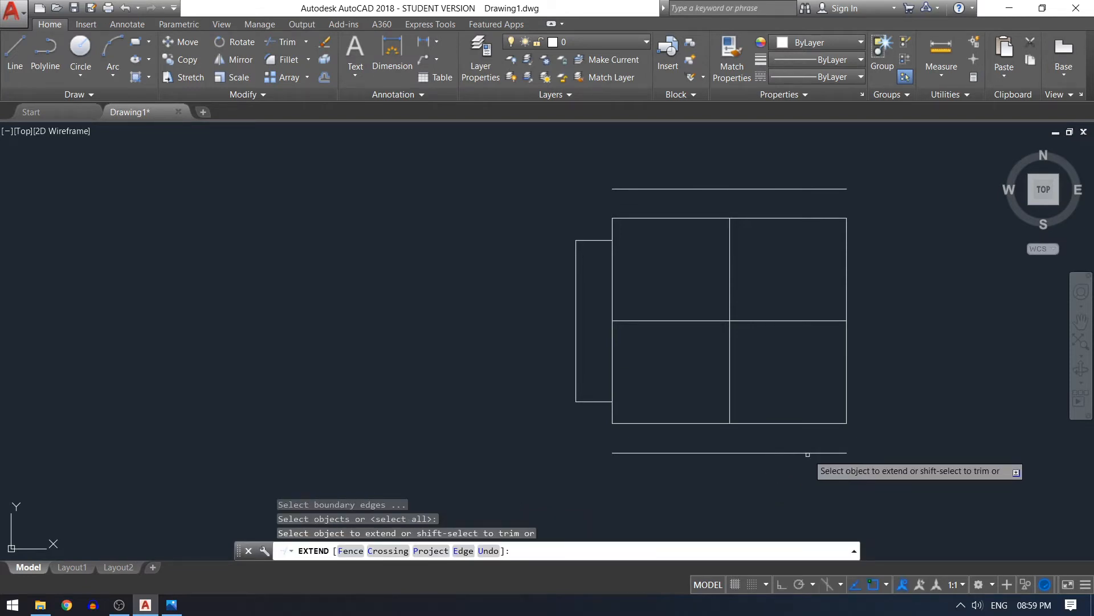
{"action": "key", "text": "Escape"}
- Draw horizontal lines continuing the lower and upper outer offset lines to the right, ending at the same distance beyond the rectangle
{"action": "type", "text": "l"}
{"action": "key", "text": "Return"}
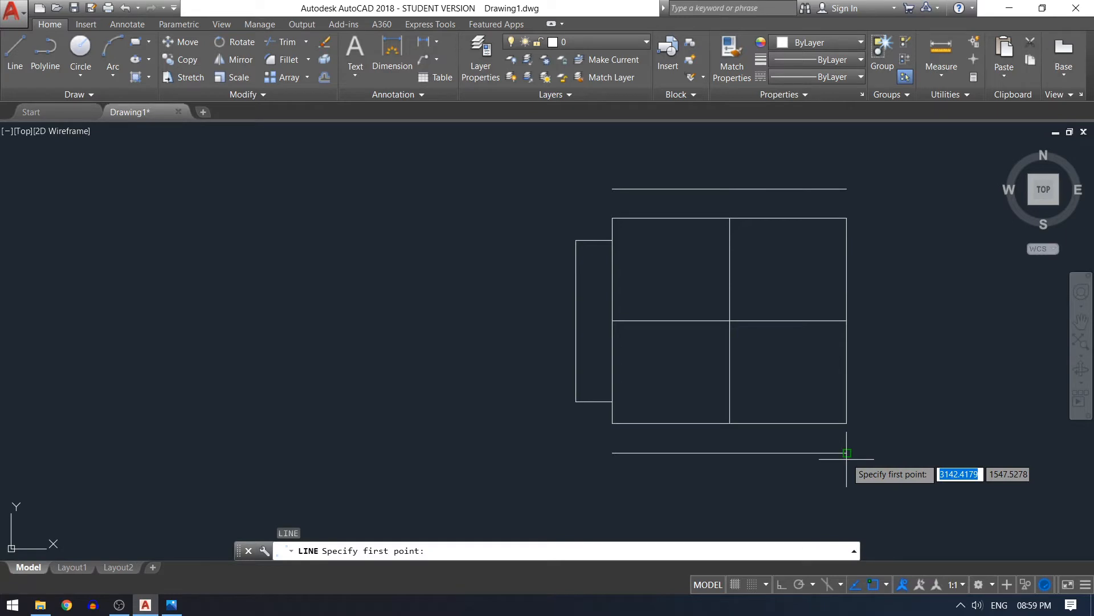
{"action": "left_click", "coordinate": [937, 452]}
{"action": "key", "text": "Return"}
{"action": "key", "text": "Return"}
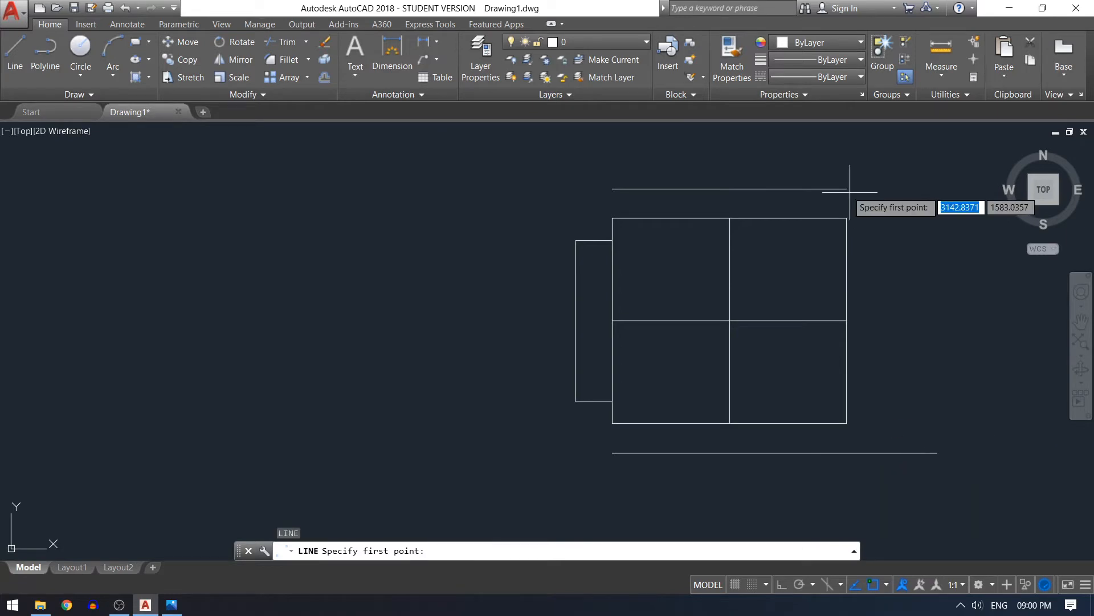
{"action": "left_click", "coordinate": [848, 190]}
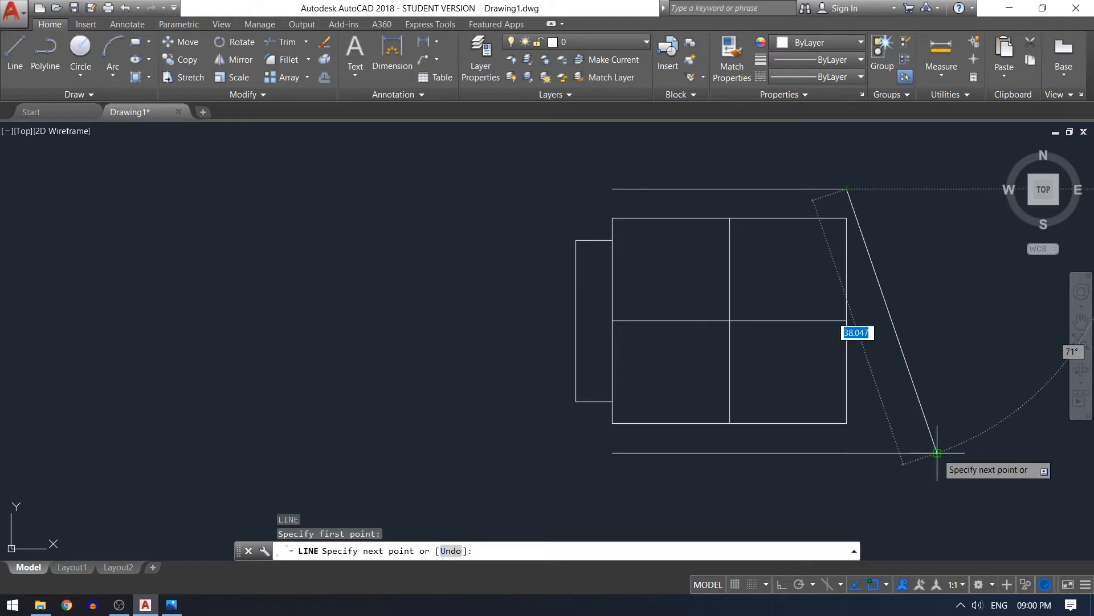
{"action": "left_click", "coordinate": [937, 189]}
{"action": "key", "text": "Return"}
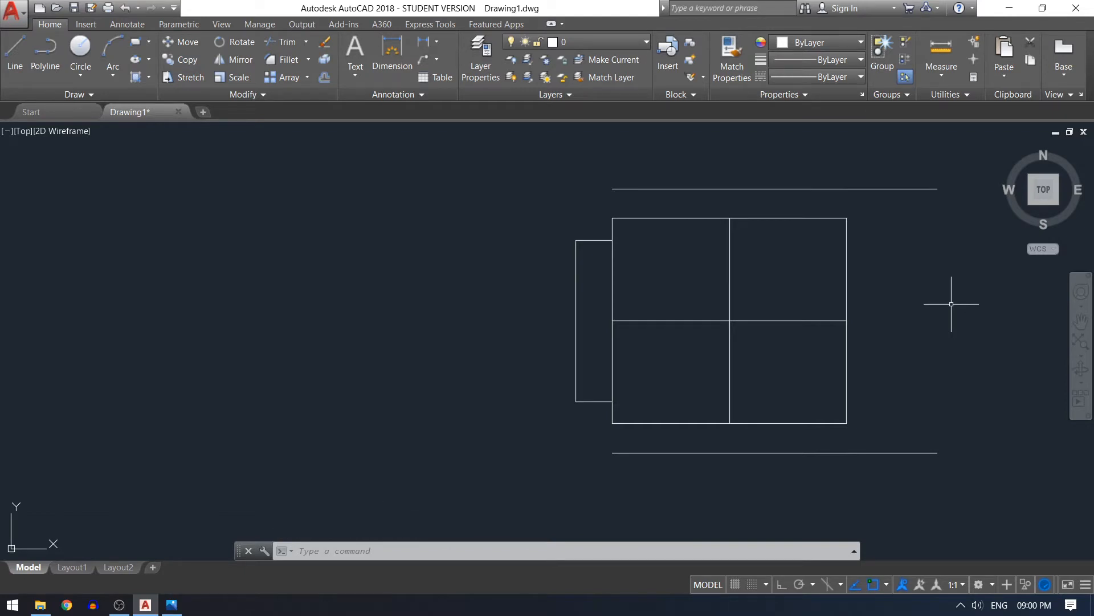
- Offset both segments of the horizontal line below the rectangle downward by 45
{"action": "type", "text": "o"}
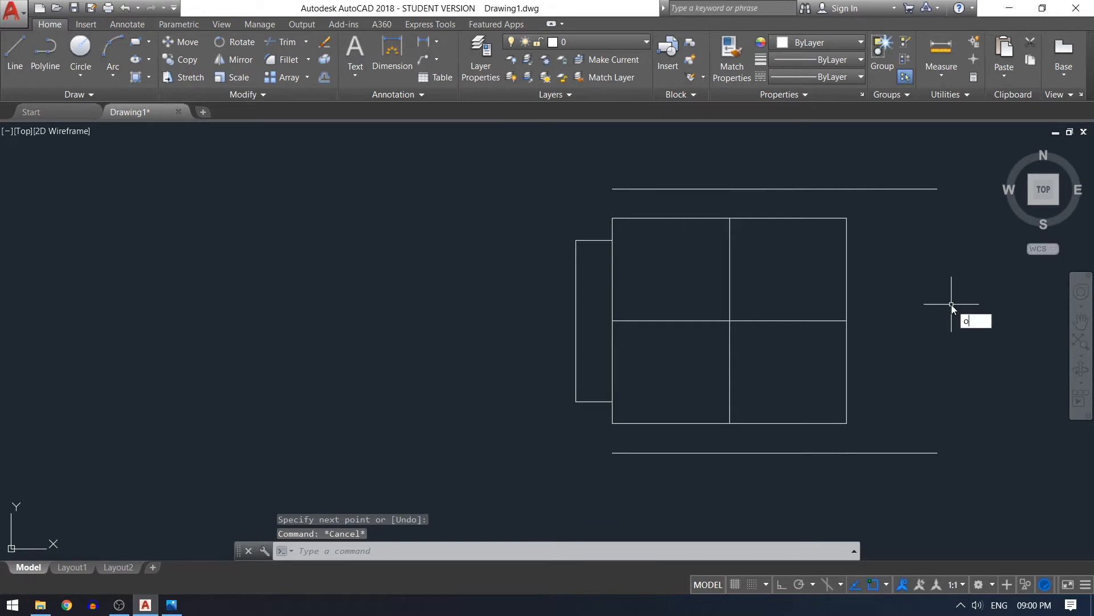
{"action": "key", "text": "Return"}
{"action": "type", "text": "45"}
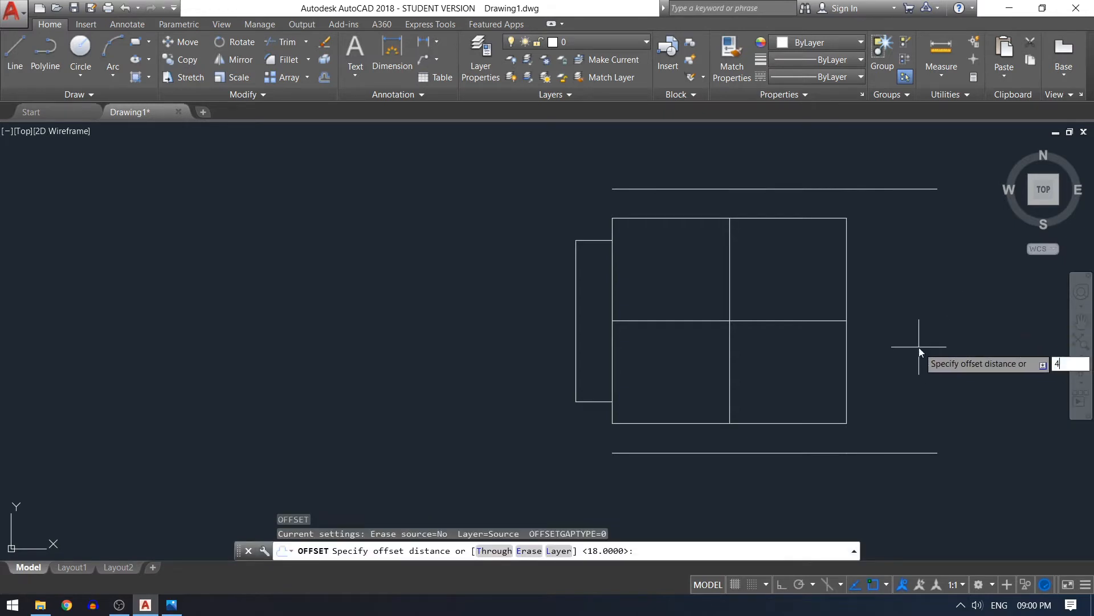
{"action": "key", "text": "Return"}
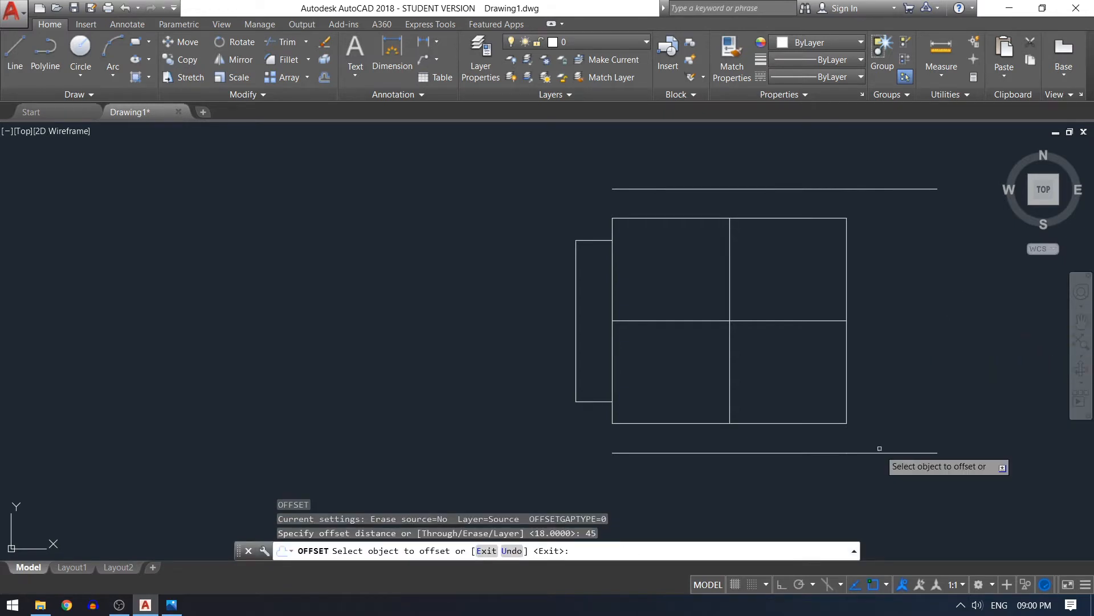
{"action": "left_click", "coordinate": [792, 451]}
{"action": "scroll", "coordinate": [794, 518], "scroll_direction": "down", "scroll_amount": 3}
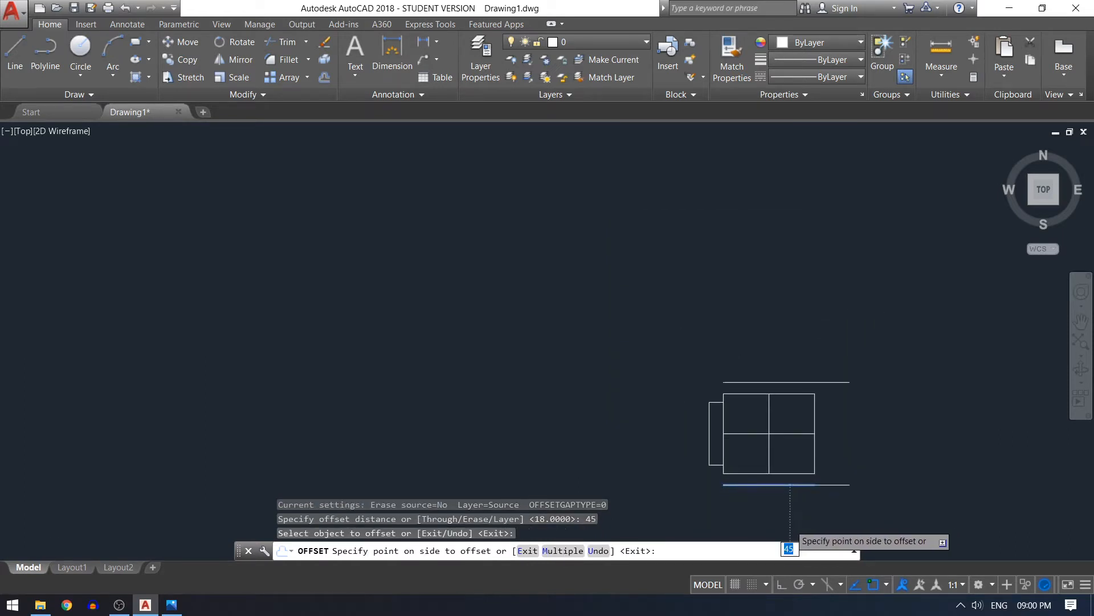
{"action": "scroll", "coordinate": [789, 520], "scroll_direction": "up", "scroll_amount": 1}
{"action": "scroll", "coordinate": [789, 520], "scroll_direction": "down", "scroll_amount": 3}
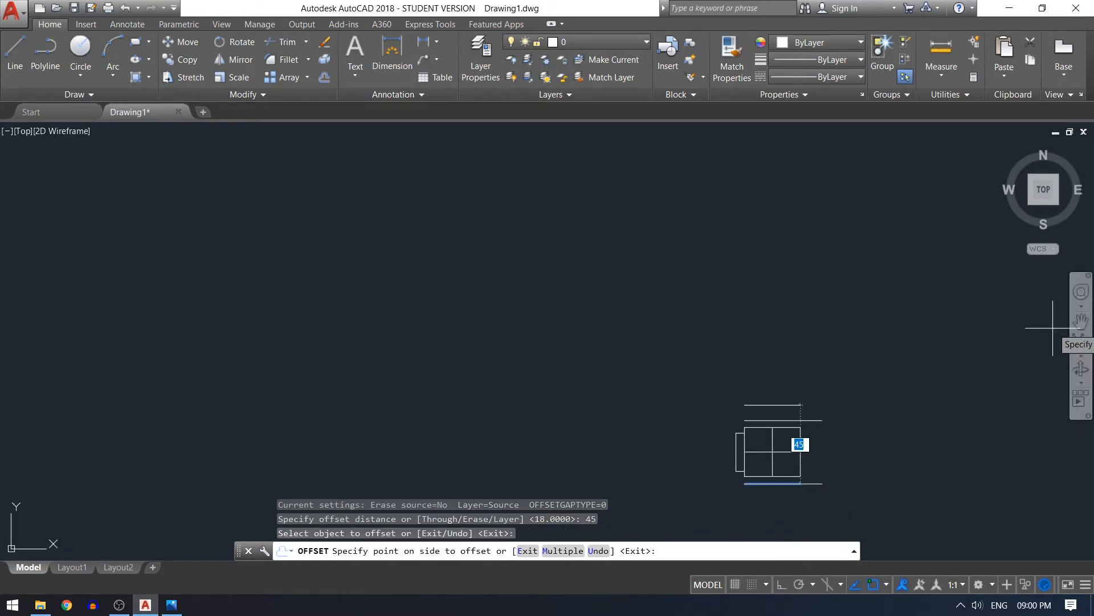
{"action": "middle_click_drag", "start_coordinate": [902, 444], "coordinate": [806, 214]}
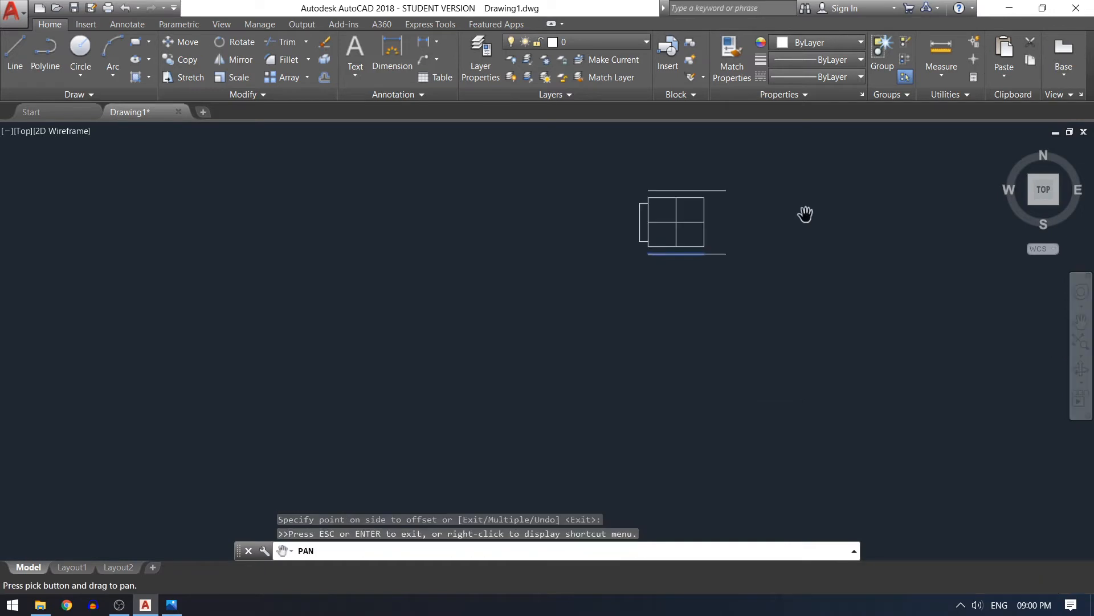
{"action": "left_click", "coordinate": [712, 340]}
{"action": "scroll", "coordinate": [677, 295], "scroll_direction": "up", "scroll_amount": 1}
{"action": "left_click", "coordinate": [739, 228]}
{"action": "left_click", "coordinate": [740, 251]}
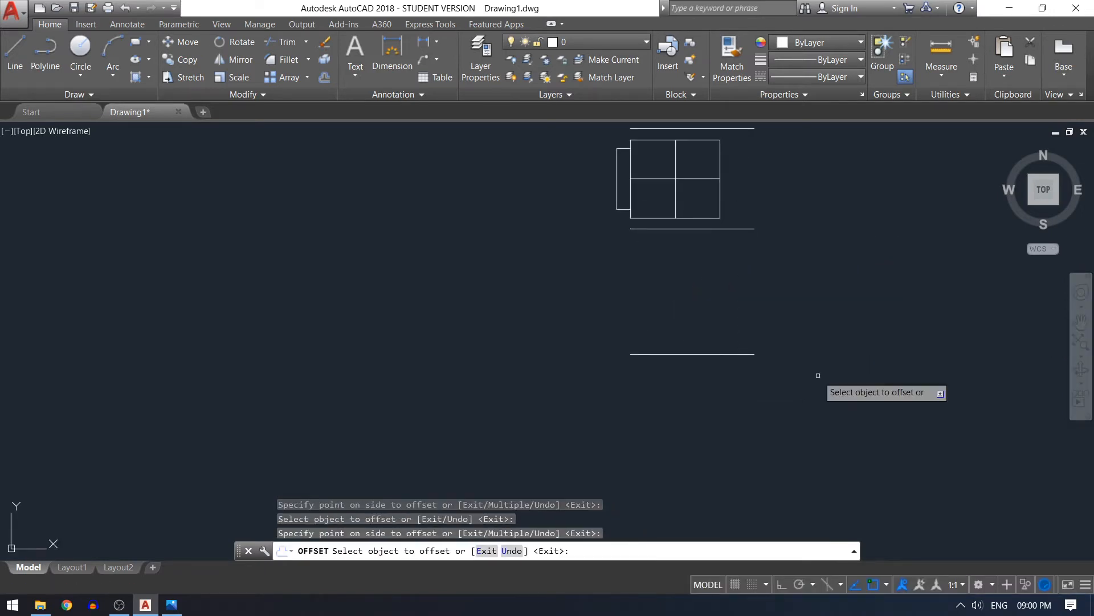
{"action": "key", "text": "Escape"}
- Join the two collinear segments of the line just below the rectangle, and likewise those of the lowest horizontal line
{"action": "type", "text": "j"}
{"action": "key", "text": "Return"}
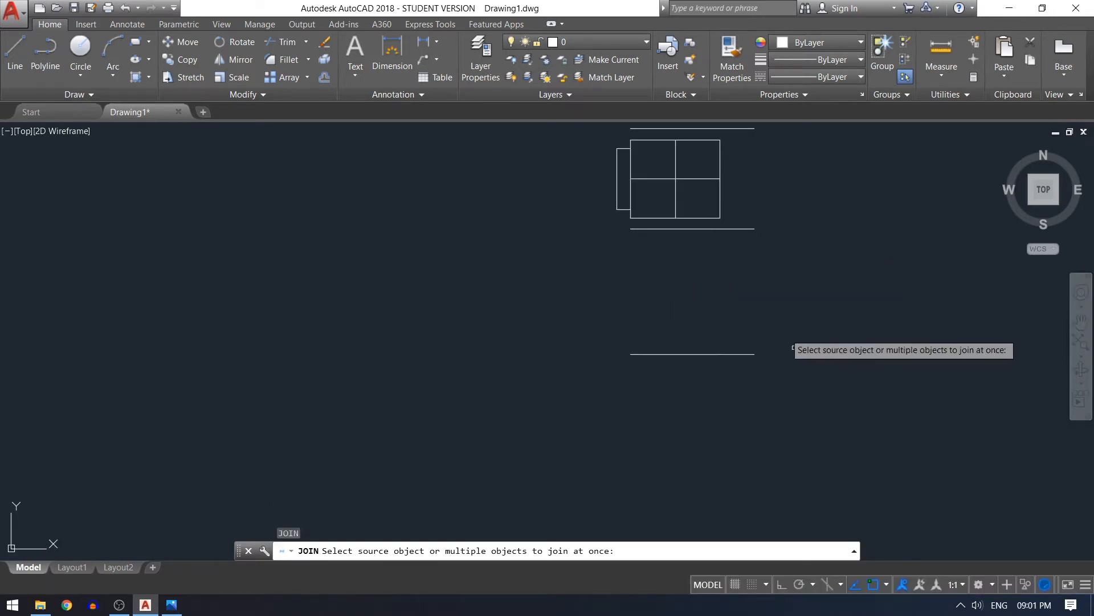
{"action": "left_click", "coordinate": [744, 228]}
{"action": "left_click", "coordinate": [711, 229]}
{"action": "key", "text": "Return"}
{"action": "key", "text": "Return"}
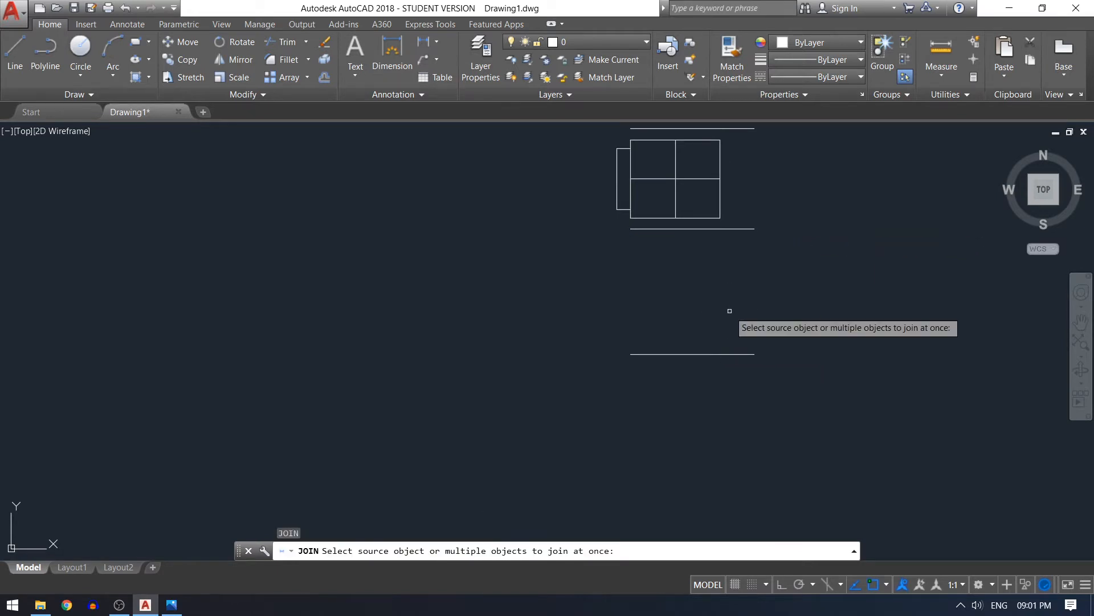
{"action": "left_click", "coordinate": [679, 354]}
{"action": "left_click", "coordinate": [737, 354]}
{"action": "key", "text": "Return"}
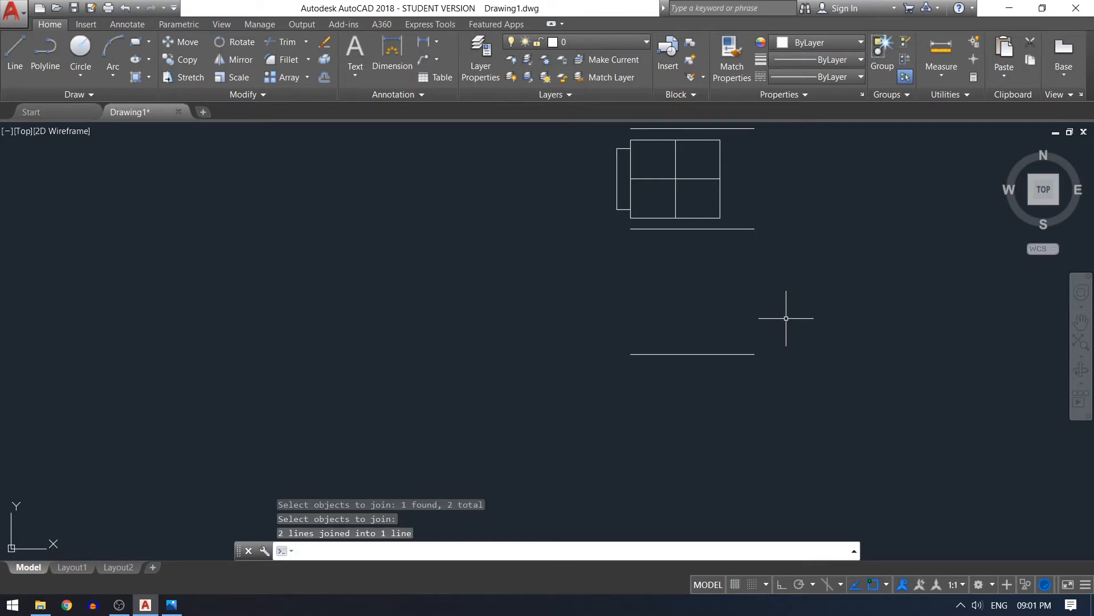
- Draw a vertical line from the rectangle's lower-left corner down past the lowest horizontal line
{"action": "type", "text": "l"}
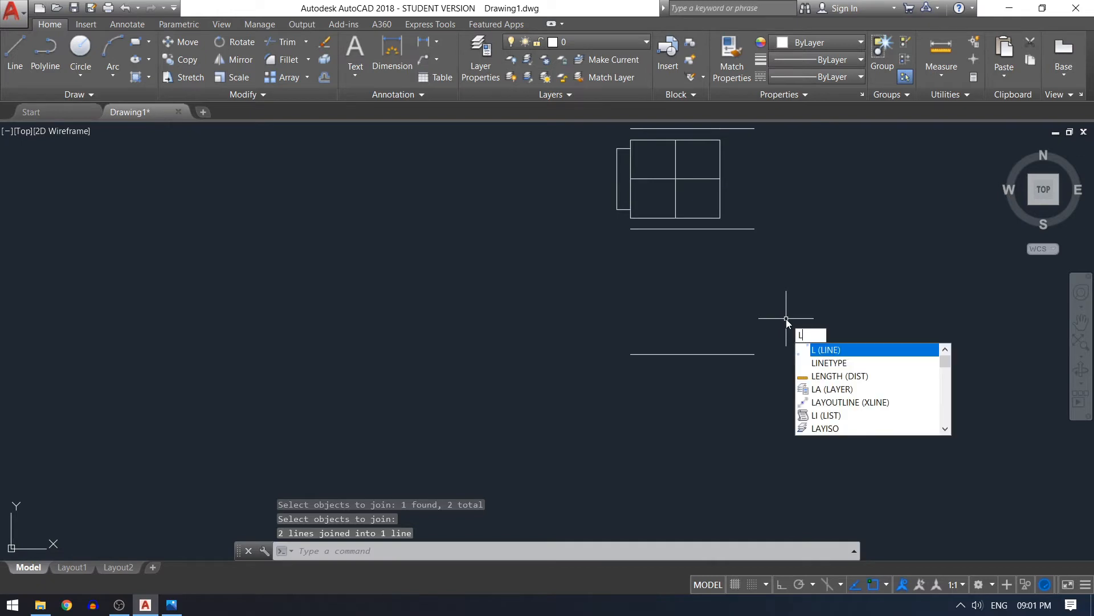
{"action": "key", "text": "Return"}
{"action": "left_click", "coordinate": [628, 228]}
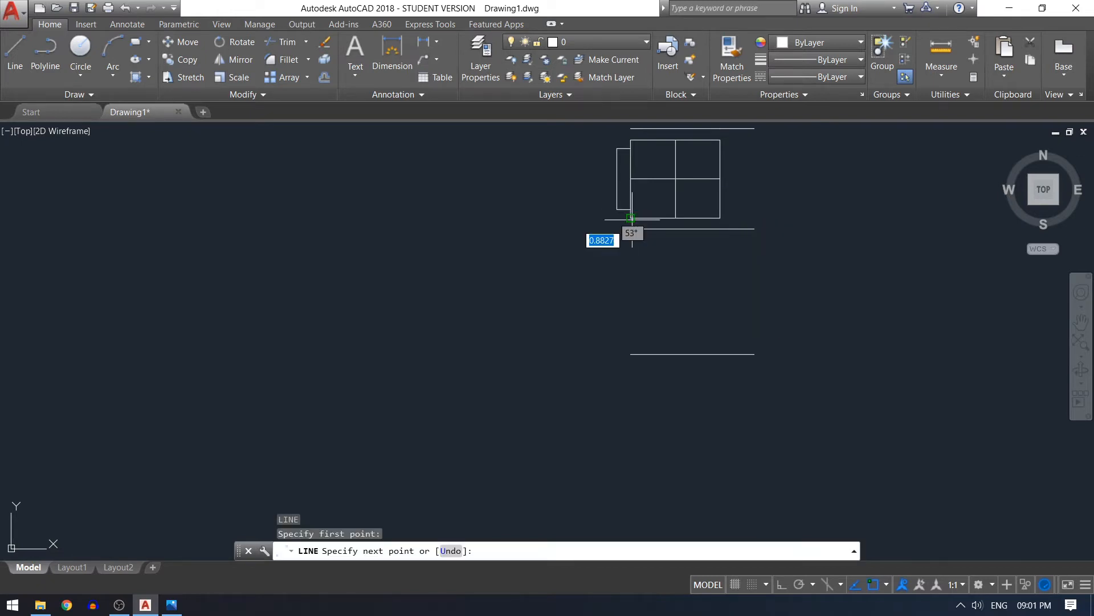
{"action": "left_click", "coordinate": [630, 396]}
{"action": "key", "text": "Return"}
- Offset the new vertical line to the right by 49
{"action": "type", "text": "o"}
{"action": "key", "text": "Return"}
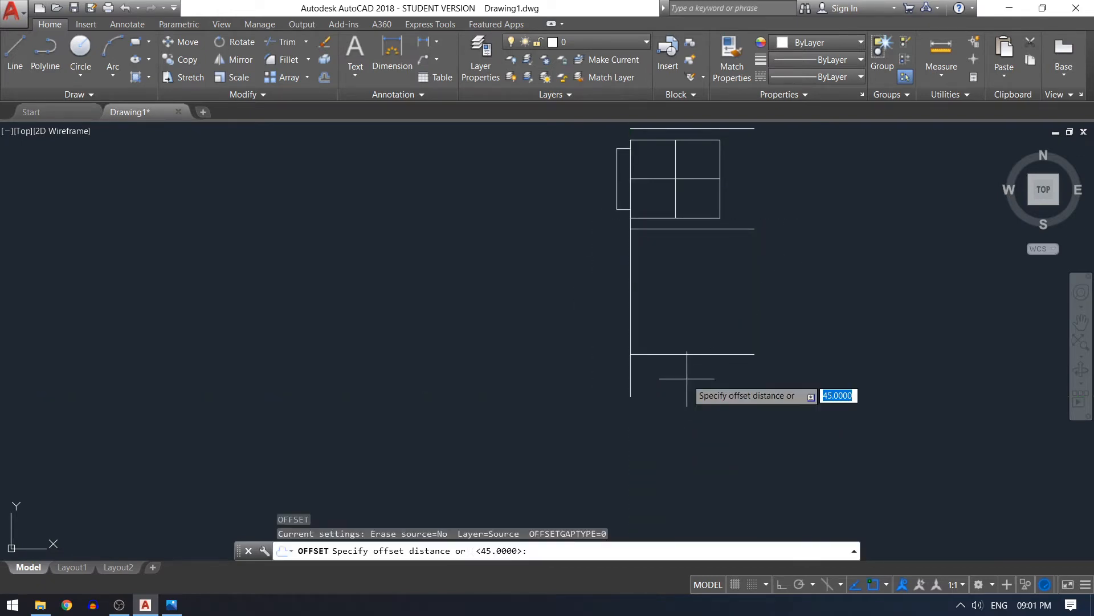
{"action": "type", "text": "4"}
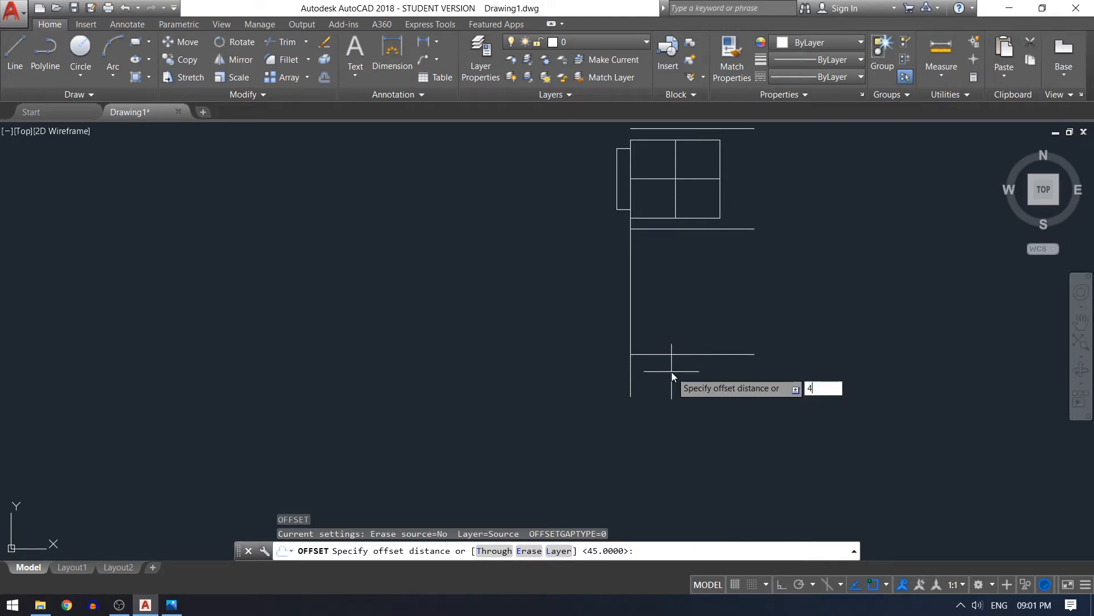
{"action": "type", "text": "9"}
{"action": "key", "text": "Return"}
{"action": "left_click", "coordinate": [631, 329]}
{"action": "left_click", "coordinate": [731, 304]}
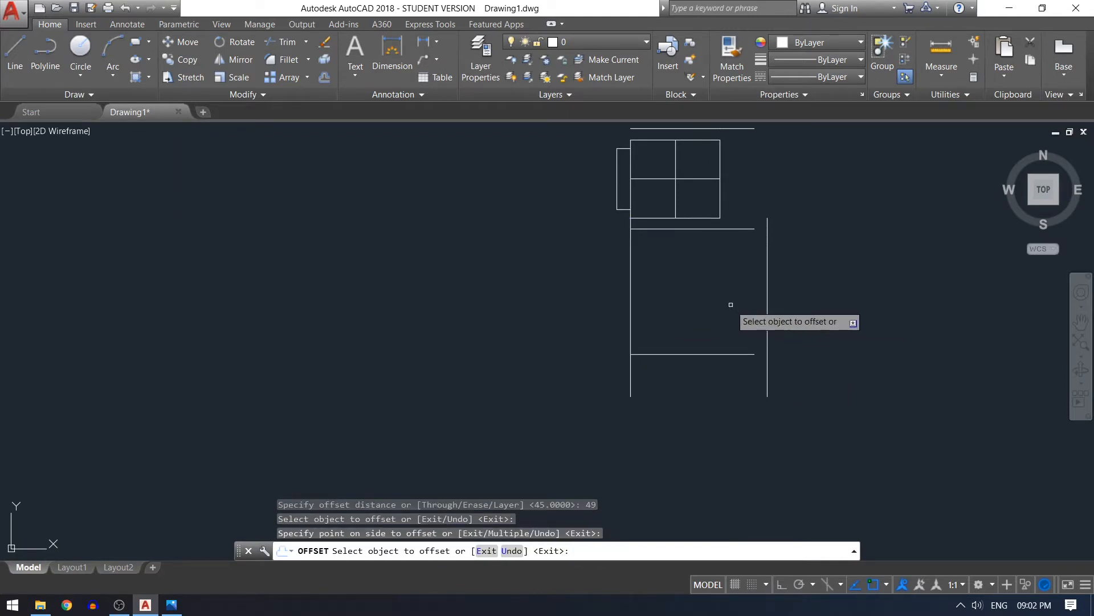
{"action": "key", "text": "Return"}
- Erase the original vertical line running down from the rectangle's lower-left corner
{"action": "type", "text": "e"}
{"action": "key", "text": "Return"}
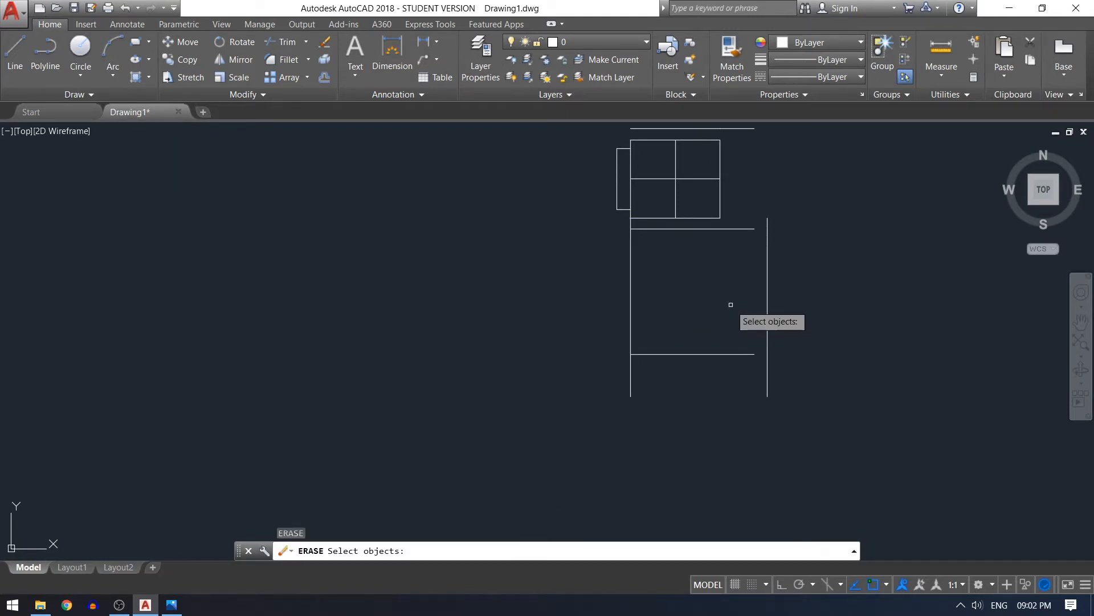
{"action": "left_click", "coordinate": [631, 291]}
{"action": "key", "text": "Return"}
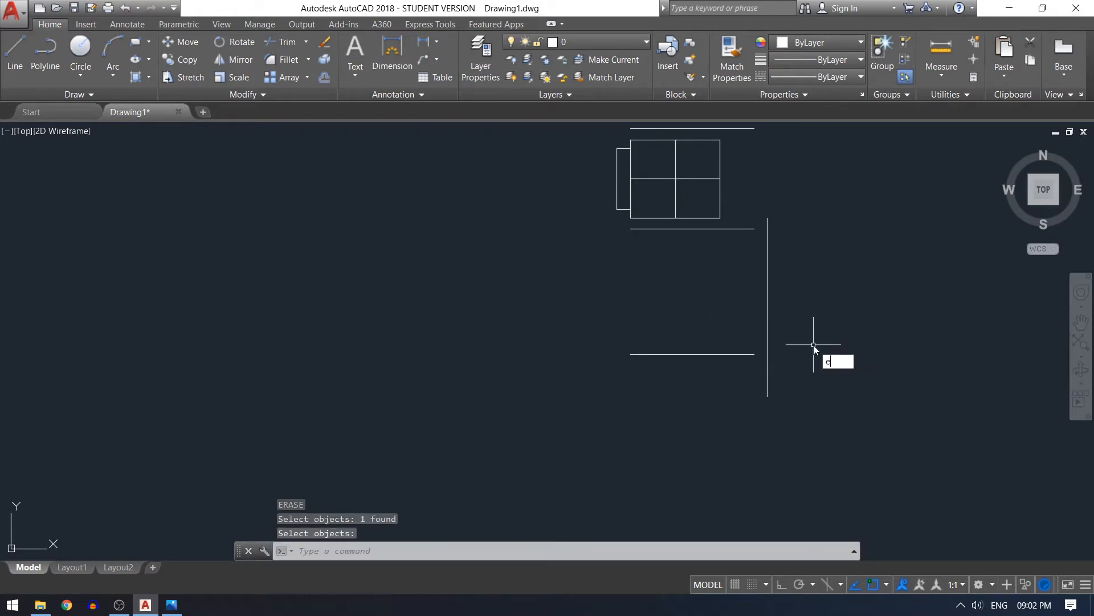
- Extend the lowest horizontal line to the vertical line on its right
{"action": "type", "text": "EX"}
{"action": "key", "text": "Return"}
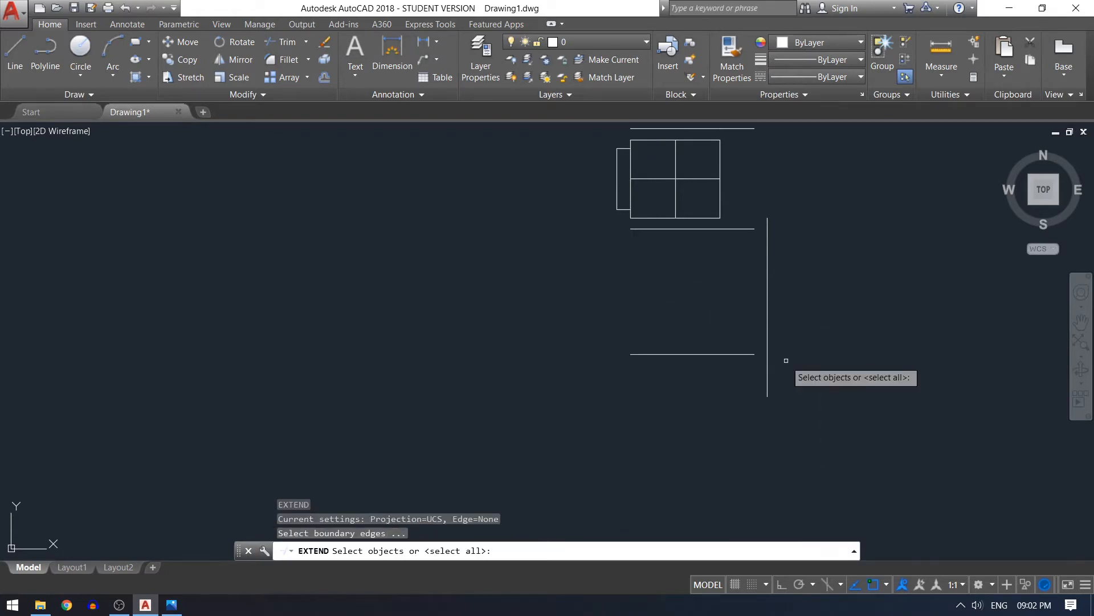
{"action": "key", "text": "Return"}
{"action": "left_click", "coordinate": [750, 354]}
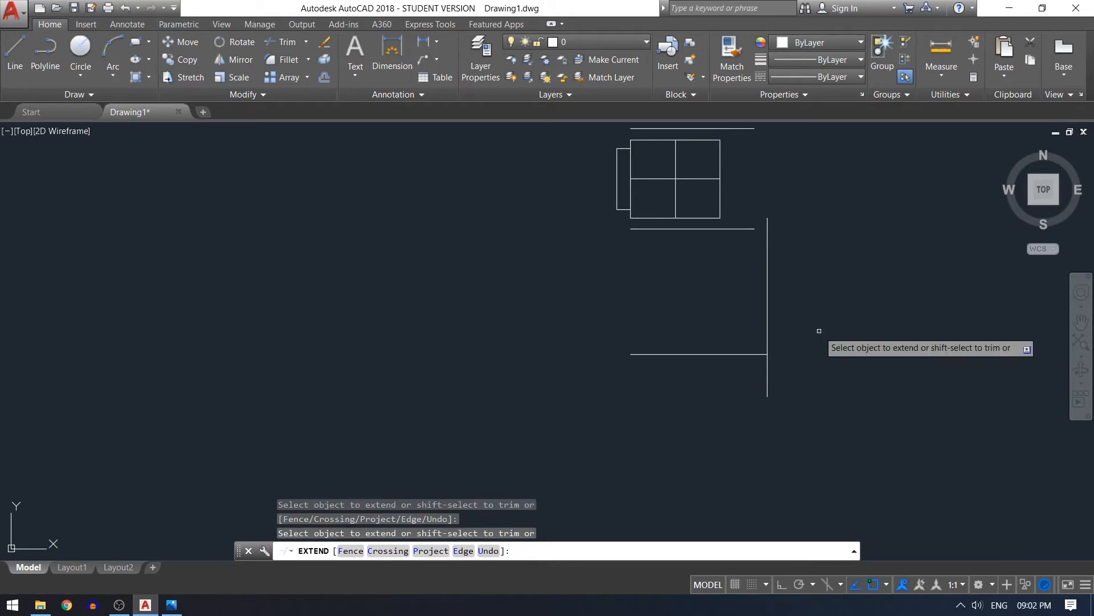
{"action": "key", "text": "Return"}
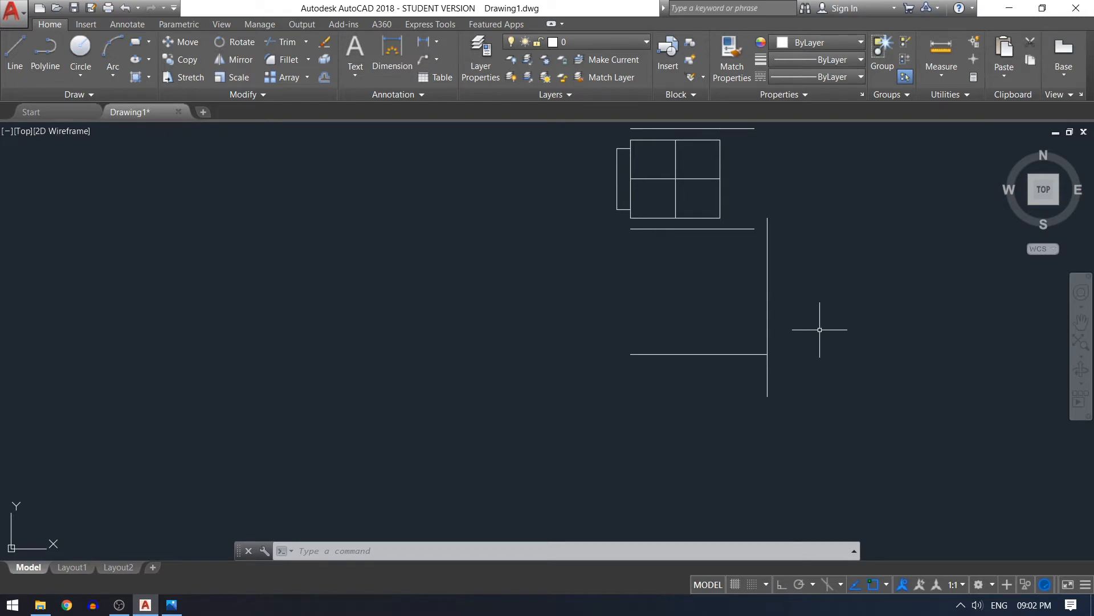
- Draw a circle of radius 13 centred where the lowest horizontal line meets the long vertical line
{"action": "type", "text": "c"}
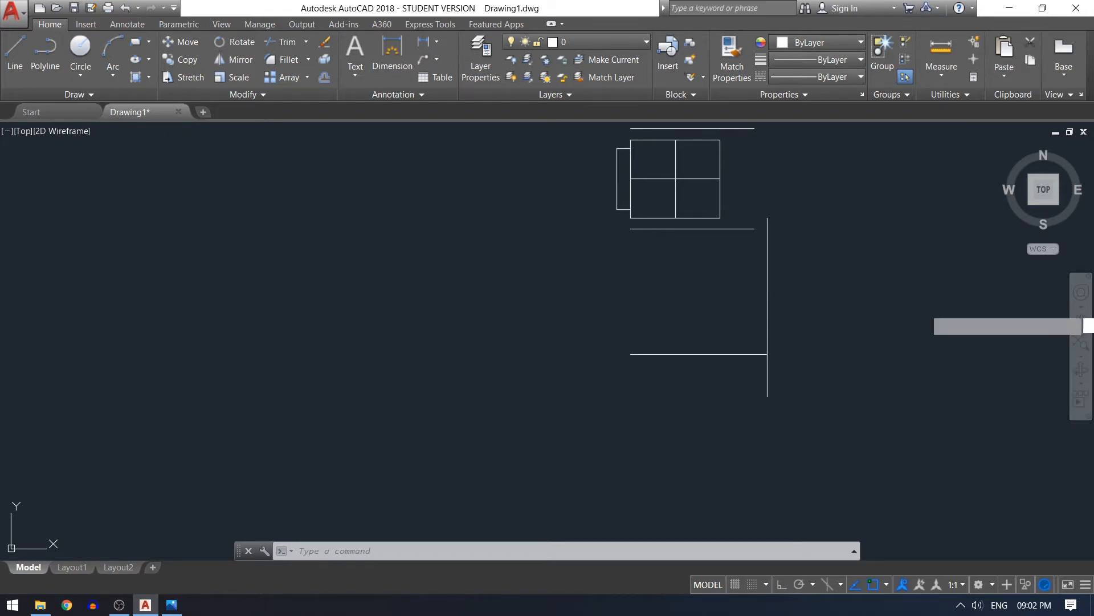
{"action": "key", "text": "Return"}
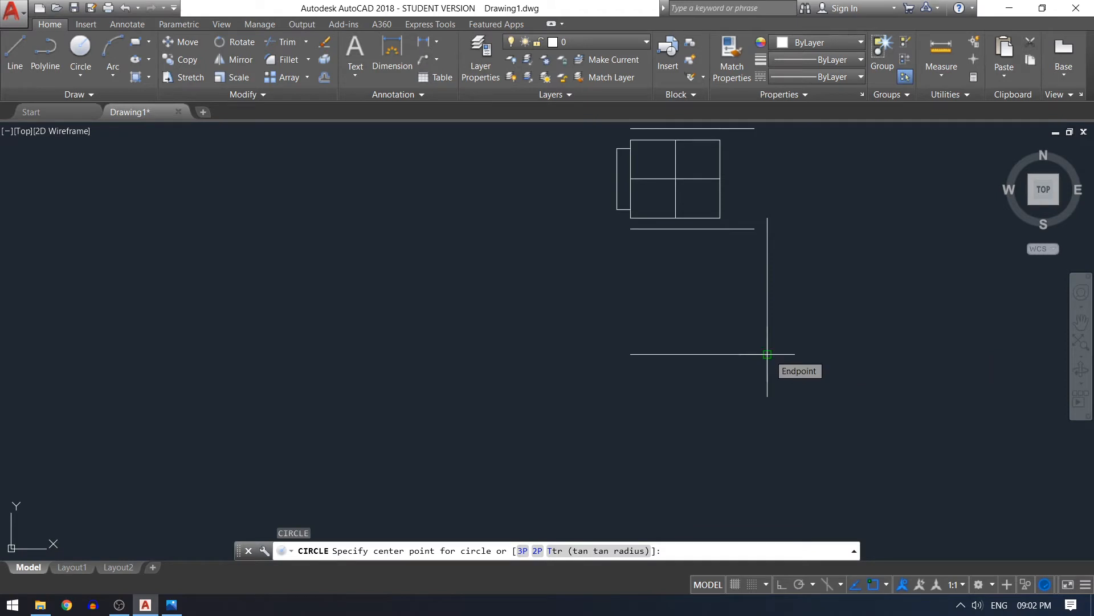
{"action": "left_click", "coordinate": [767, 354]}
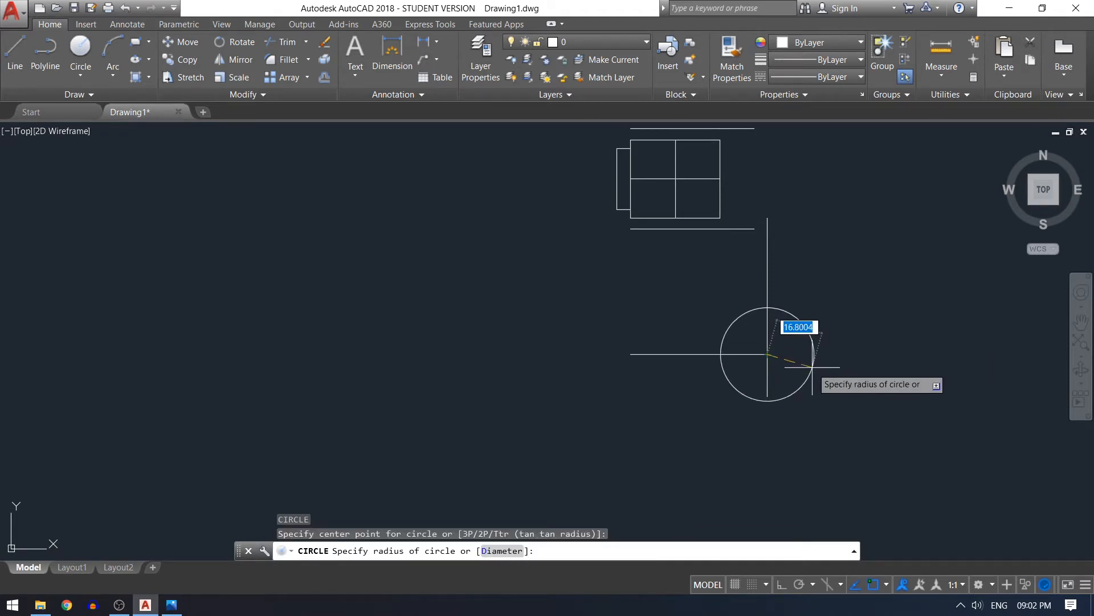
{"action": "type", "text": "13"}
{"action": "key", "text": "Return"}
{"action": "key", "text": "Return"}
{"action": "type", "text": "17"}
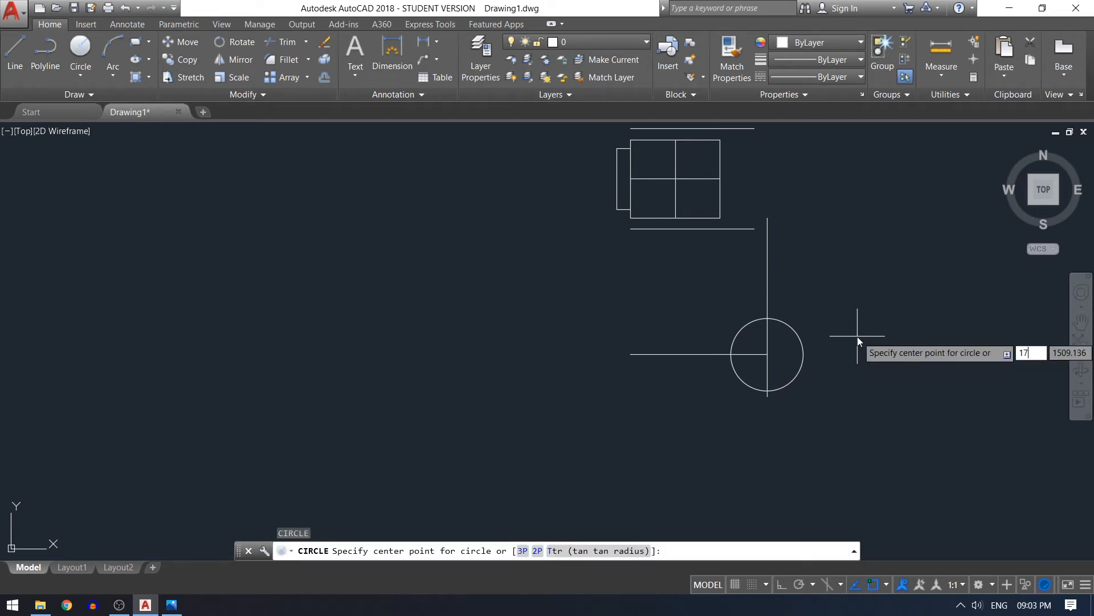
{"action": "key", "text": "Return"}
{"action": "key", "text": "Escape"}
- Draw a concentric circle of radius 17 around the radius 13 circle
{"action": "type", "text": "c"}
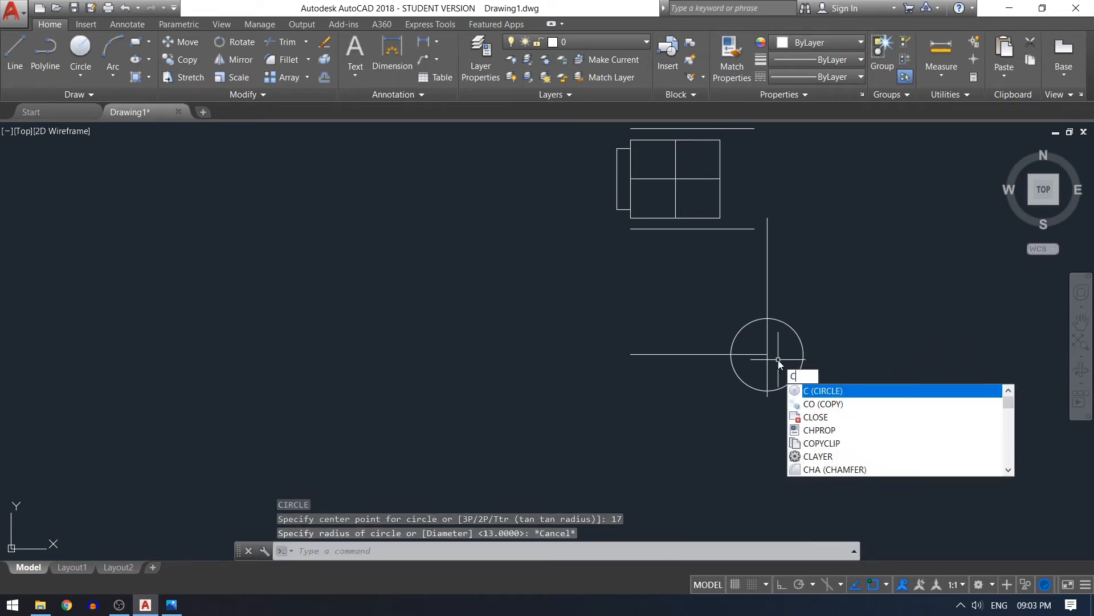
{"action": "key", "text": "Return"}
{"action": "left_click", "coordinate": [767, 354]}
{"action": "type", "text": "17"}
{"action": "key", "text": "Return"}
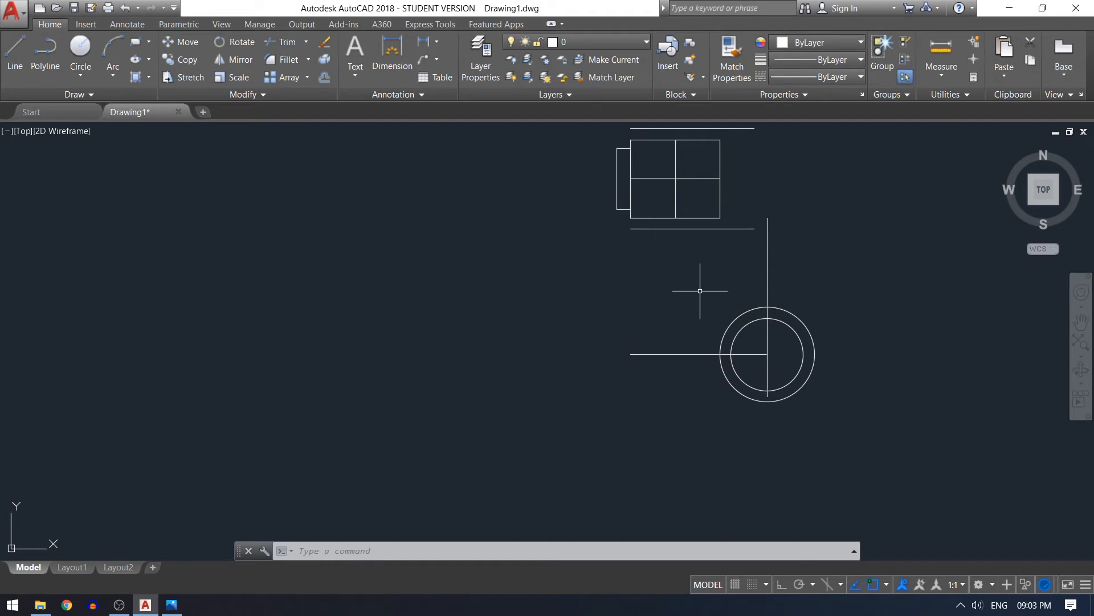
- Start a line, set the polar tracking increment angle to 40 degrees, and turn polar tracking on
{"action": "type", "text": "l"}
{"action": "key", "text": "Return"}
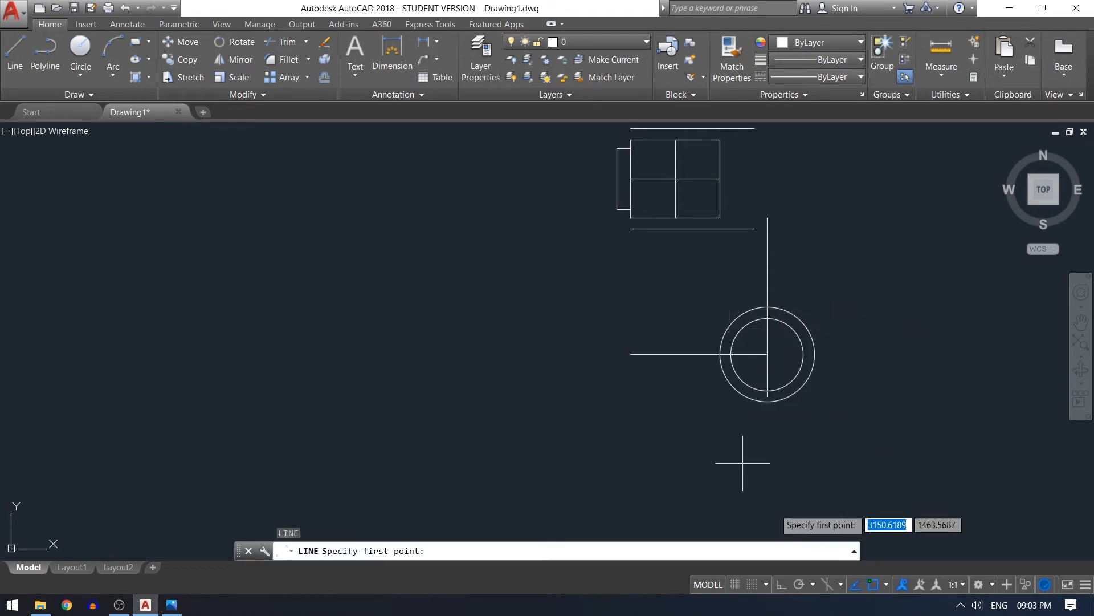
{"action": "left_click", "coordinate": [812, 584]}
{"action": "left_click", "coordinate": [818, 566]}
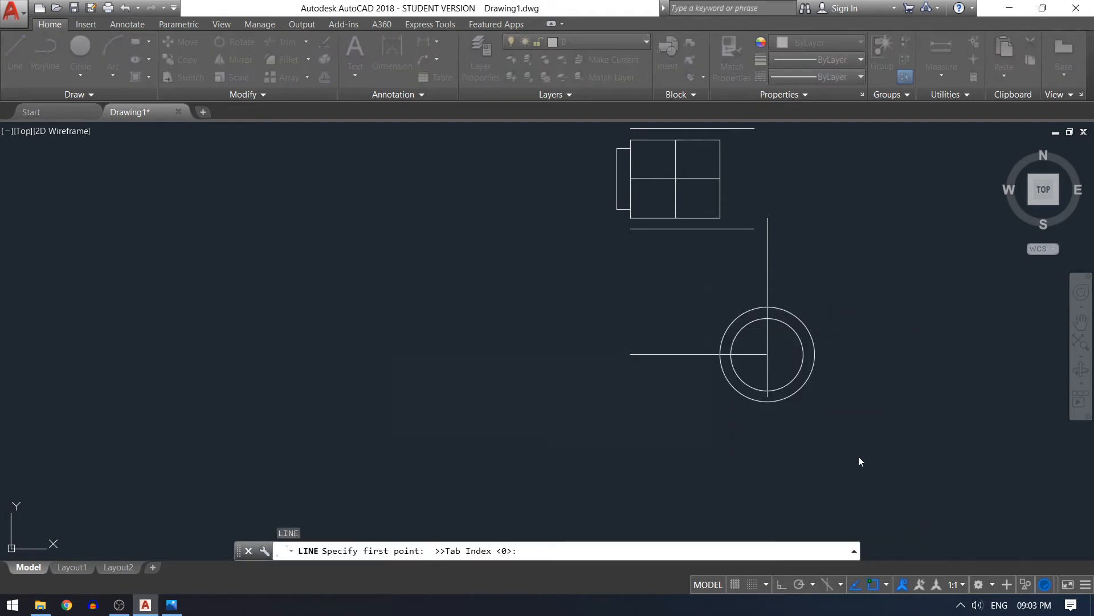
{"action": "double_click", "coordinate": [456, 234]}
{"action": "type", "text": "45"}
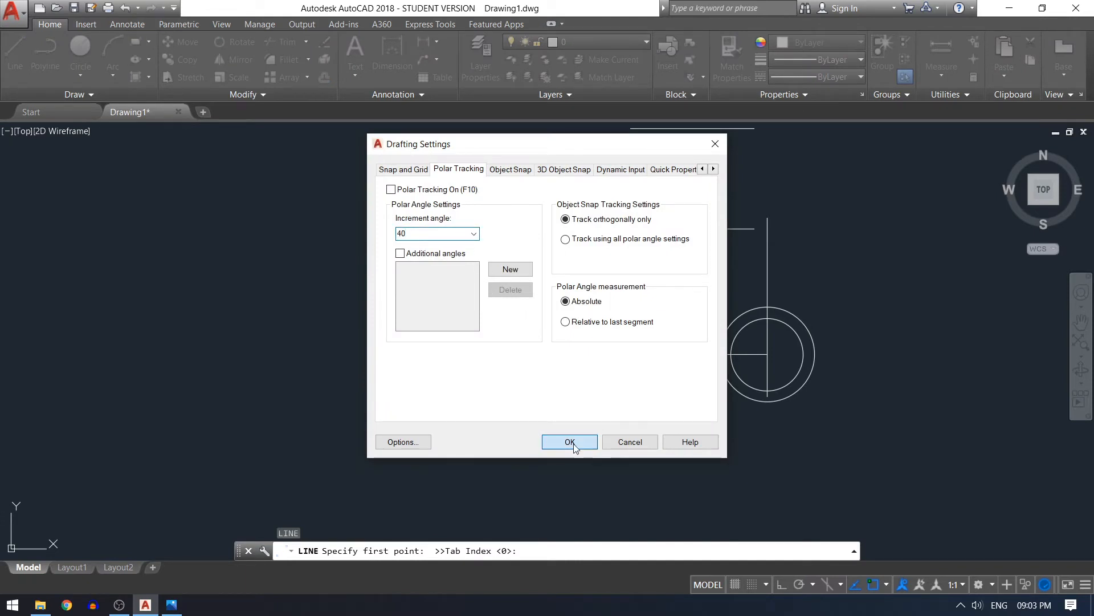
{"action": "left_click", "coordinate": [570, 442]}
{"action": "key", "text": "F10"}
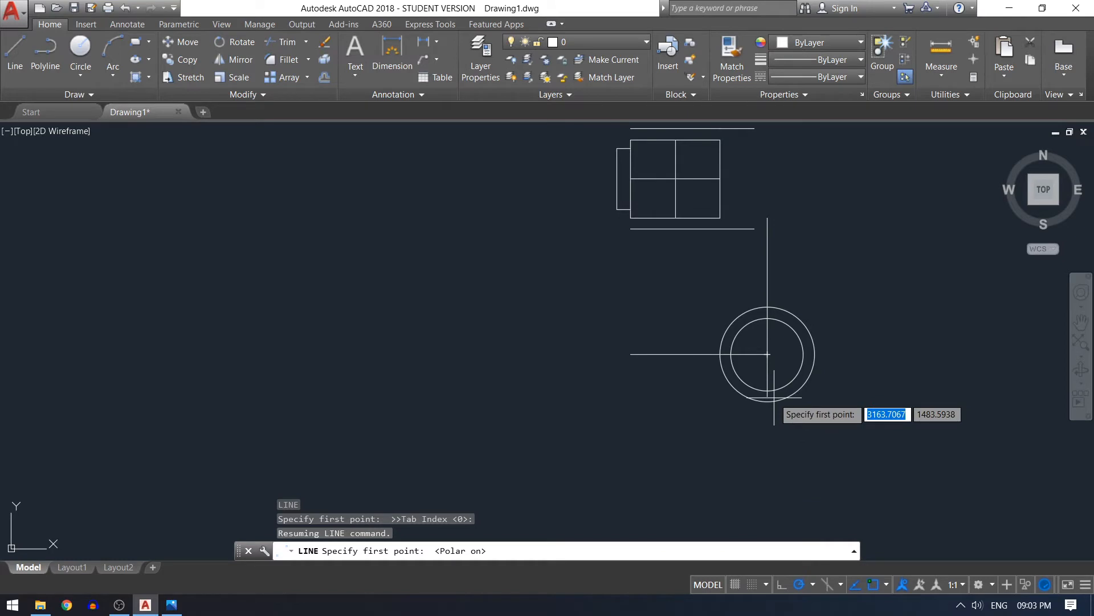
{"action": "left_click", "coordinate": [814, 584]}
{"action": "left_click", "coordinate": [815, 584]}
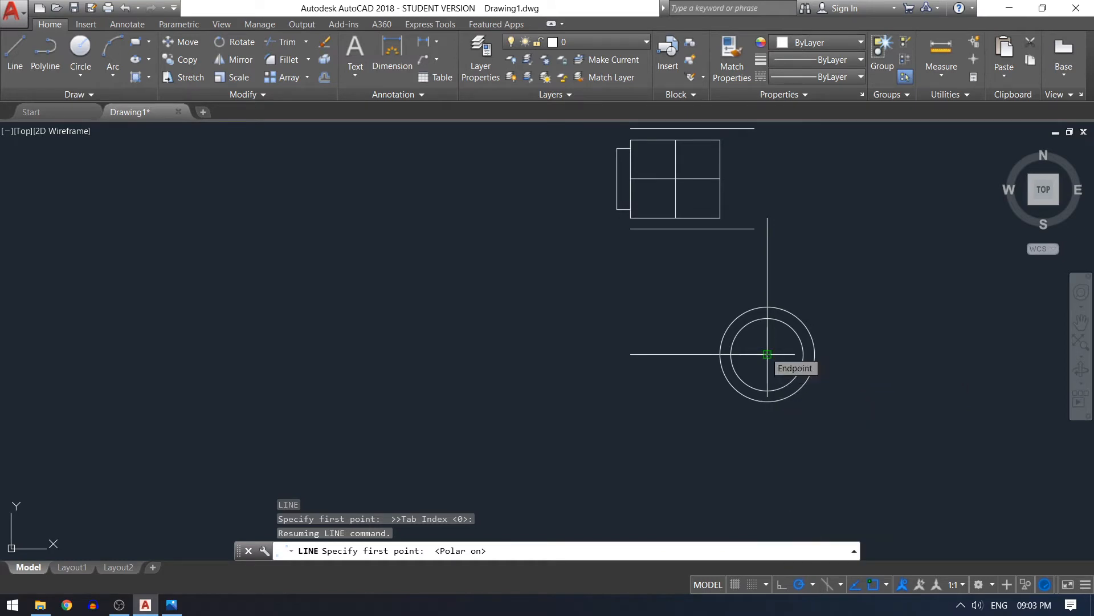
- Draw a 23-unit line from the centre of the concentric circles, slanting up and to the left along the polar tracking angle
{"action": "left_click", "coordinate": [768, 354]}
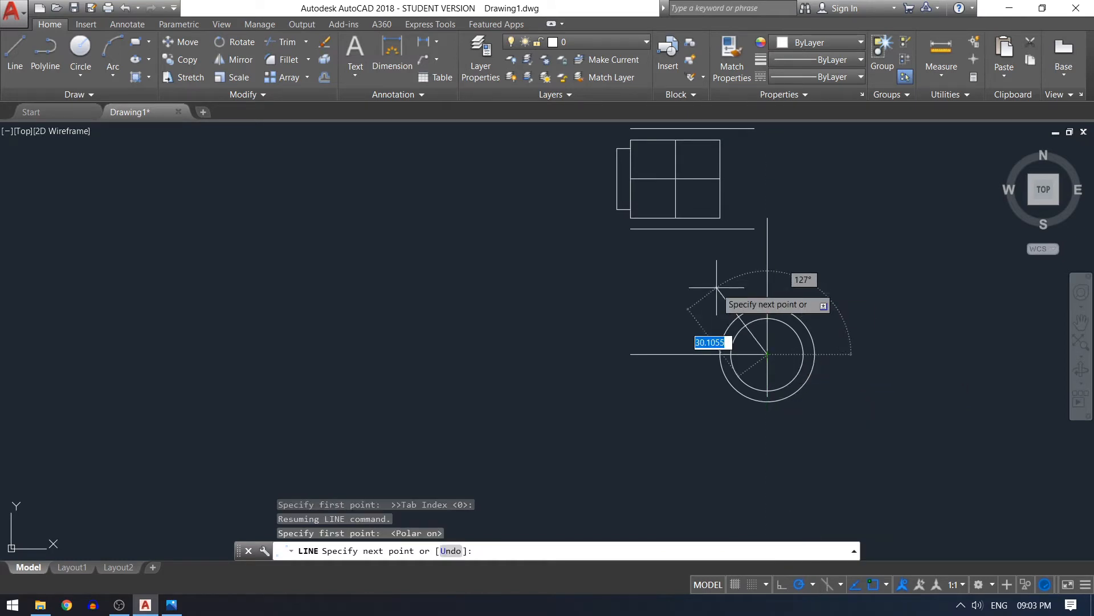
{"action": "type", "text": "23"}
{"action": "key", "text": "Return"}
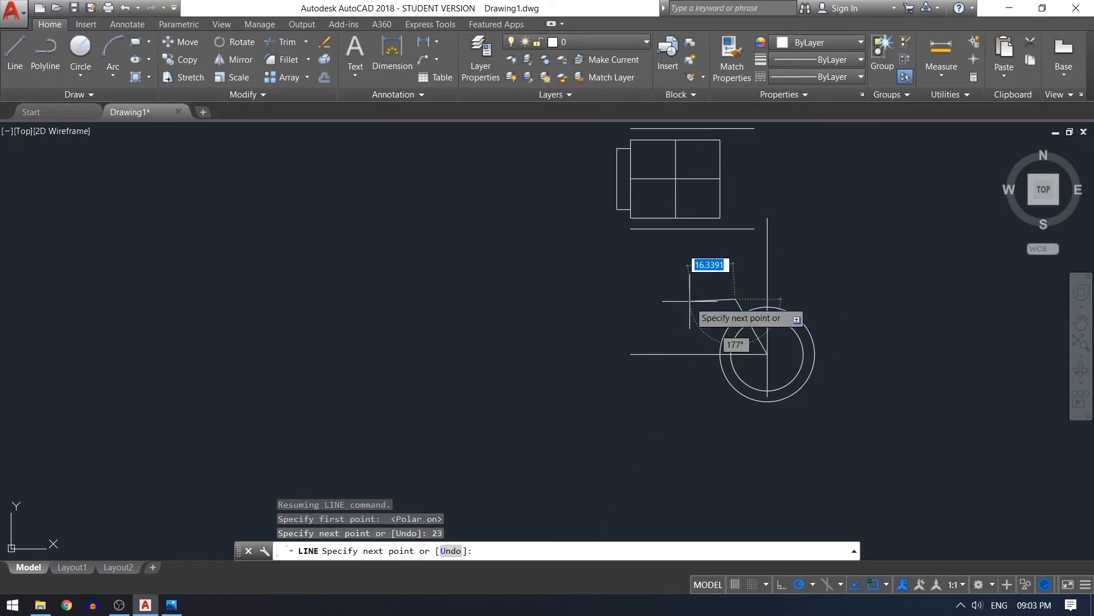
{"action": "key", "text": "Return"}
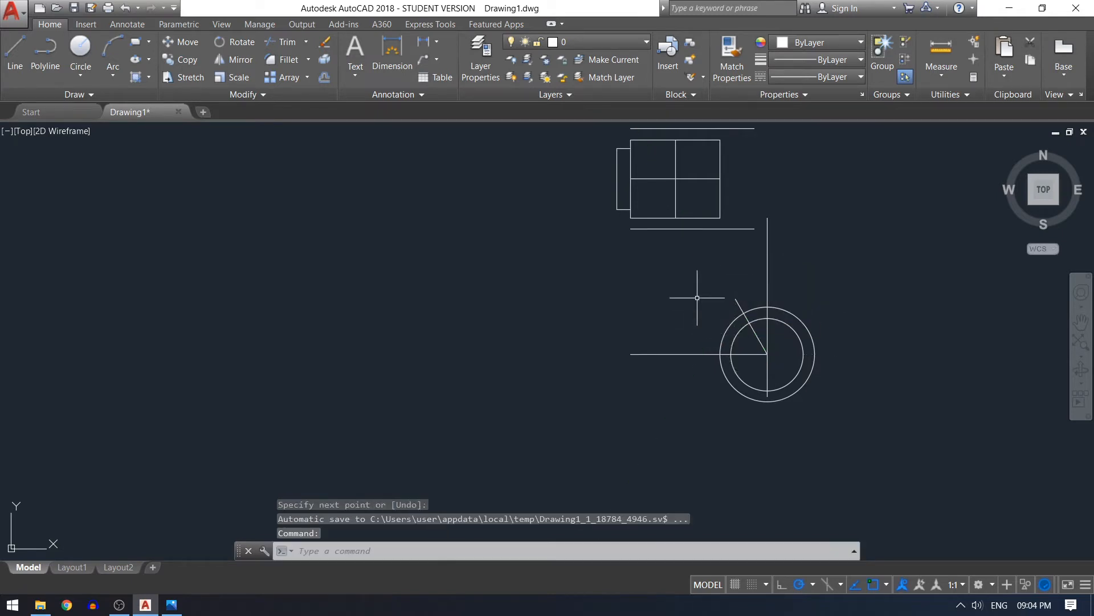
- Draw a circle of radius 5 centred on the upper end of the slanted line
{"action": "type", "text": "c"}
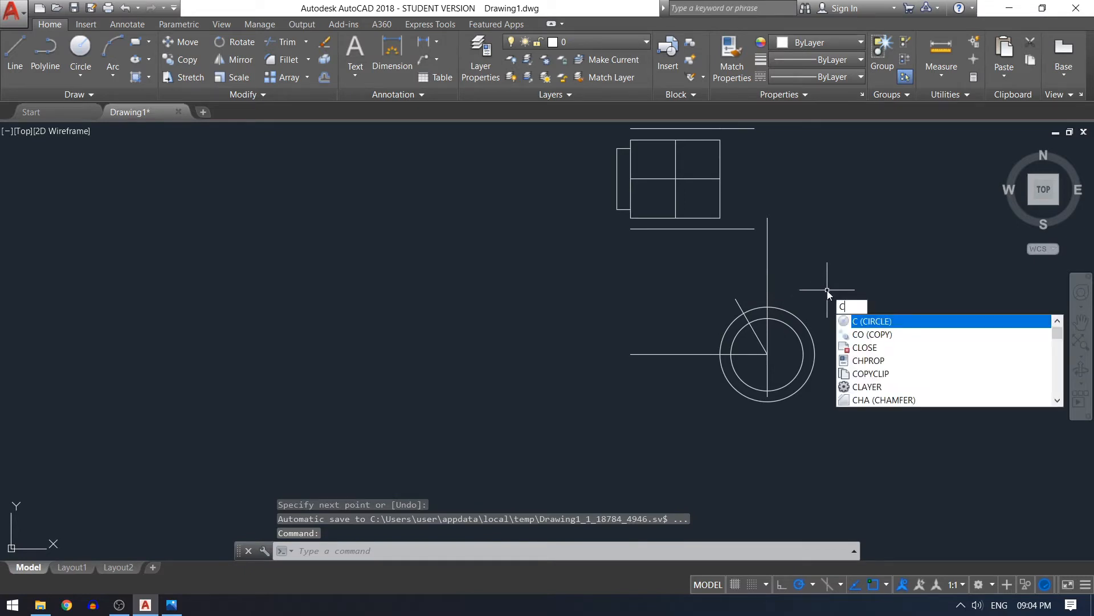
{"action": "key", "text": "Return"}
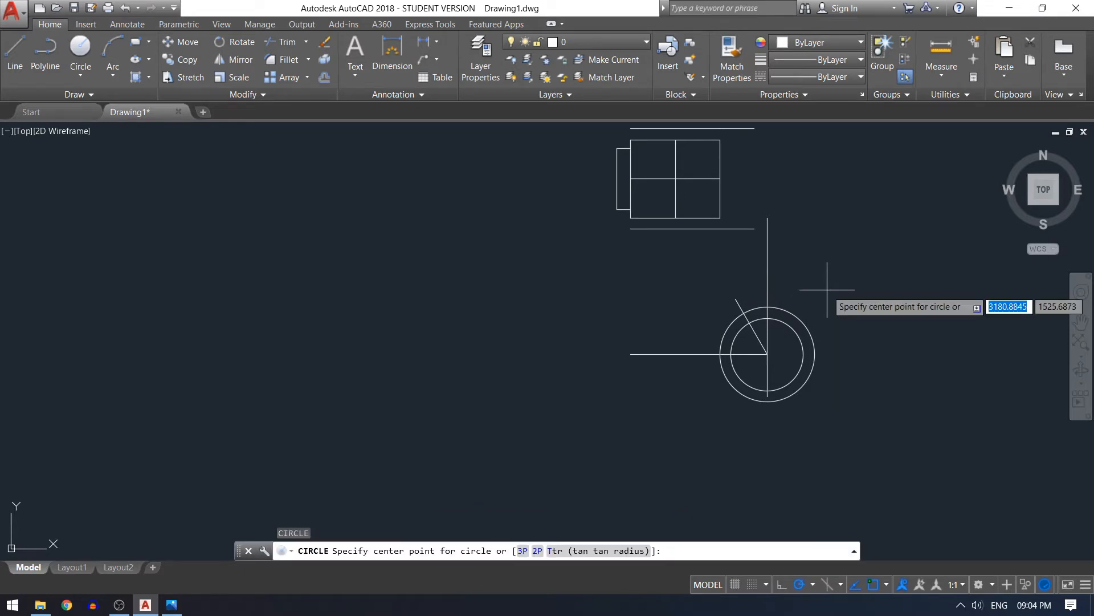
{"action": "left_click", "coordinate": [736, 299]}
{"action": "type", "text": "5"}
{"action": "key", "text": "Return"}
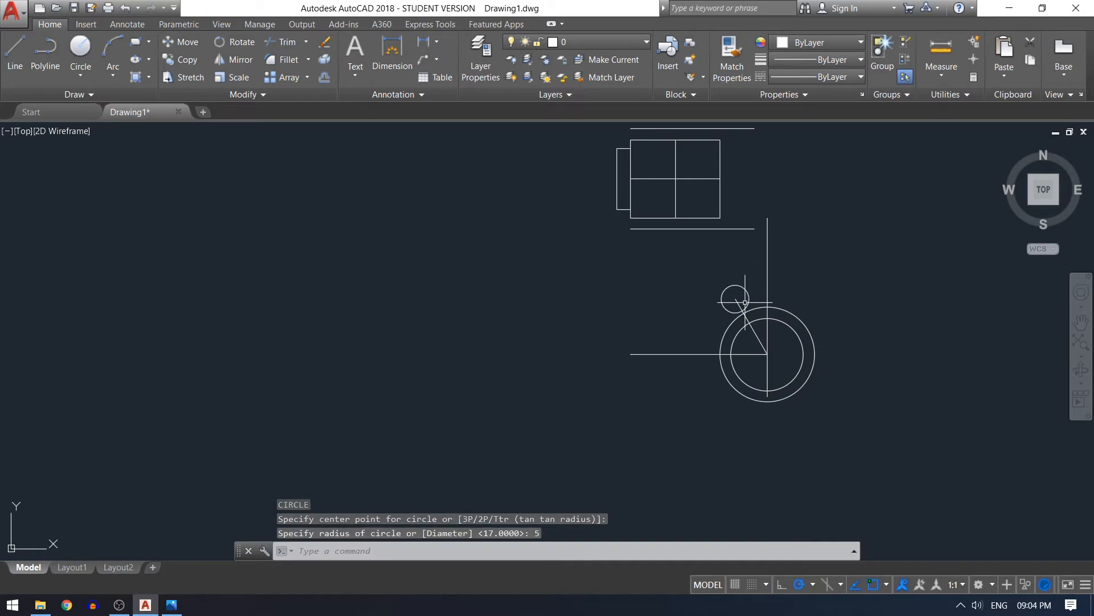
- Draw a concentric circle of radius 9 around the radius 5 circle
{"action": "key", "text": "Return"}
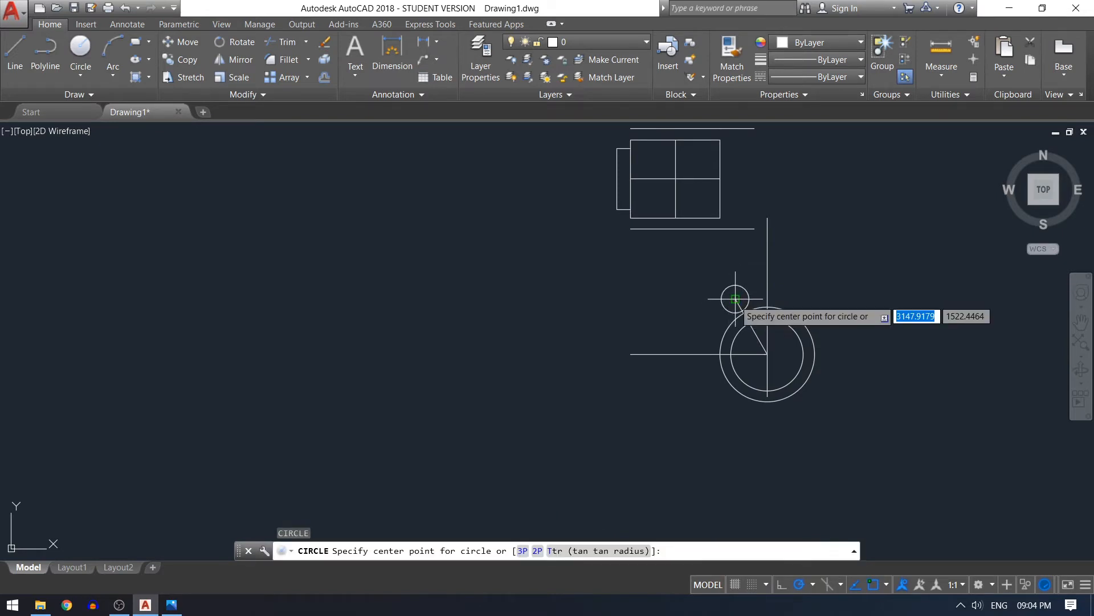
{"action": "left_click", "coordinate": [735, 298]}
{"action": "type", "text": "9"}
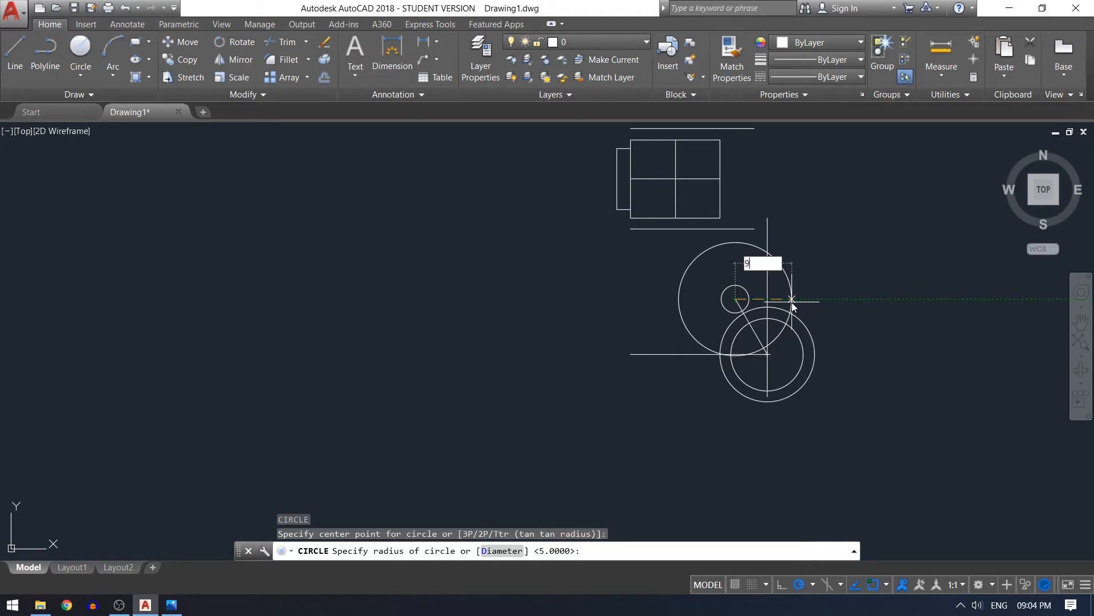
{"action": "key", "text": "Return"}
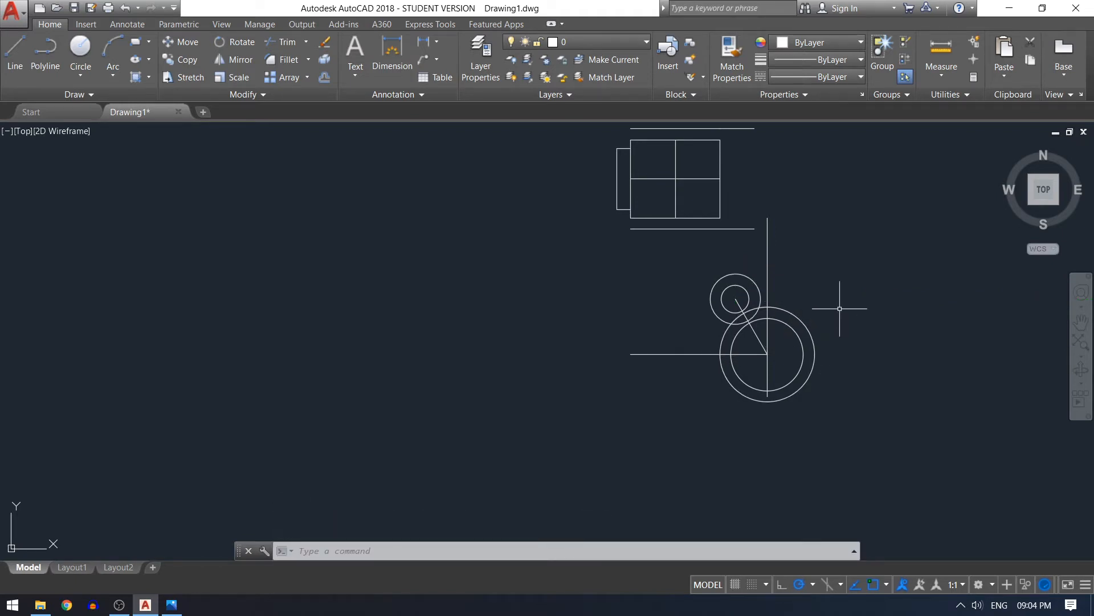
- Draw a line tangent to the radius 17 and radius 9 circles along their right side
{"action": "type", "text": "l"}
{"action": "key", "text": "Return"}
{"action": "right_click", "coordinate": [831, 341], "text": "shift"}
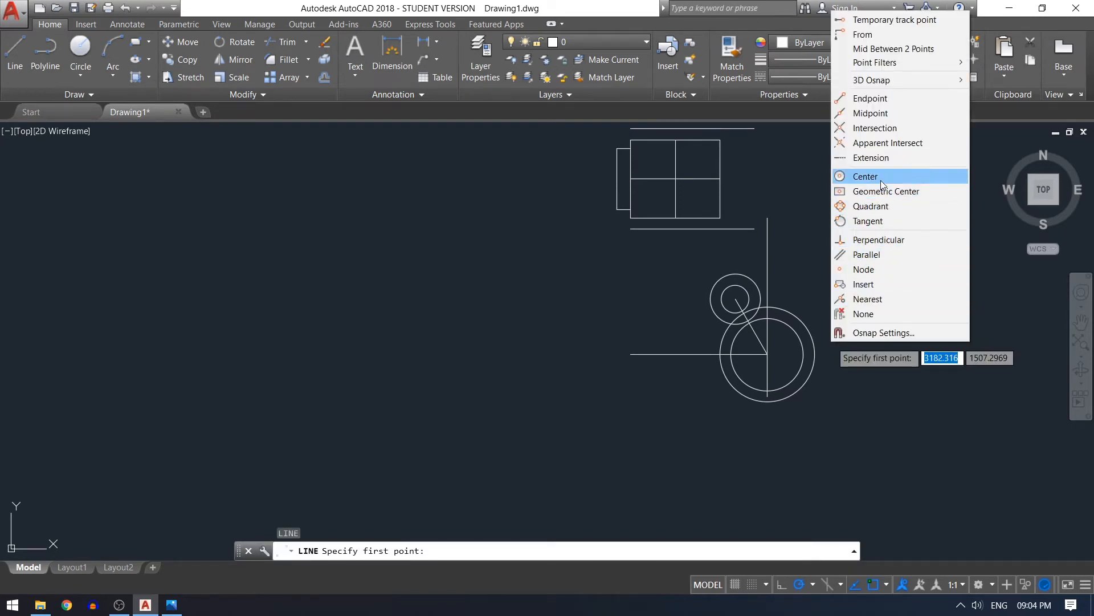
{"action": "left_click", "coordinate": [869, 221]}
{"action": "left_click", "coordinate": [811, 333]}
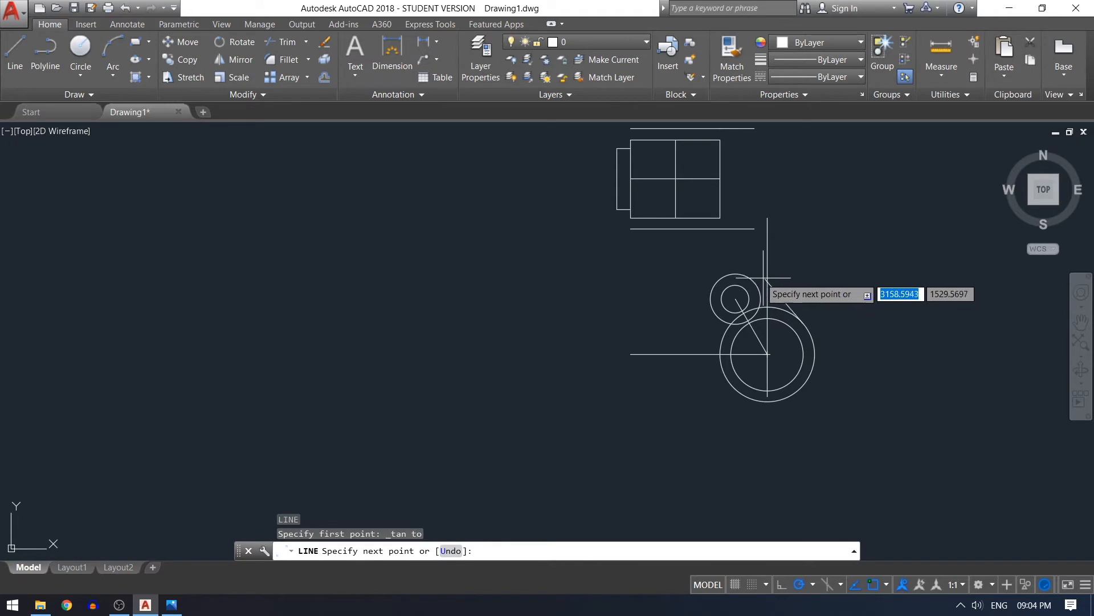
{"action": "right_click", "coordinate": [813, 256], "text": "shift"}
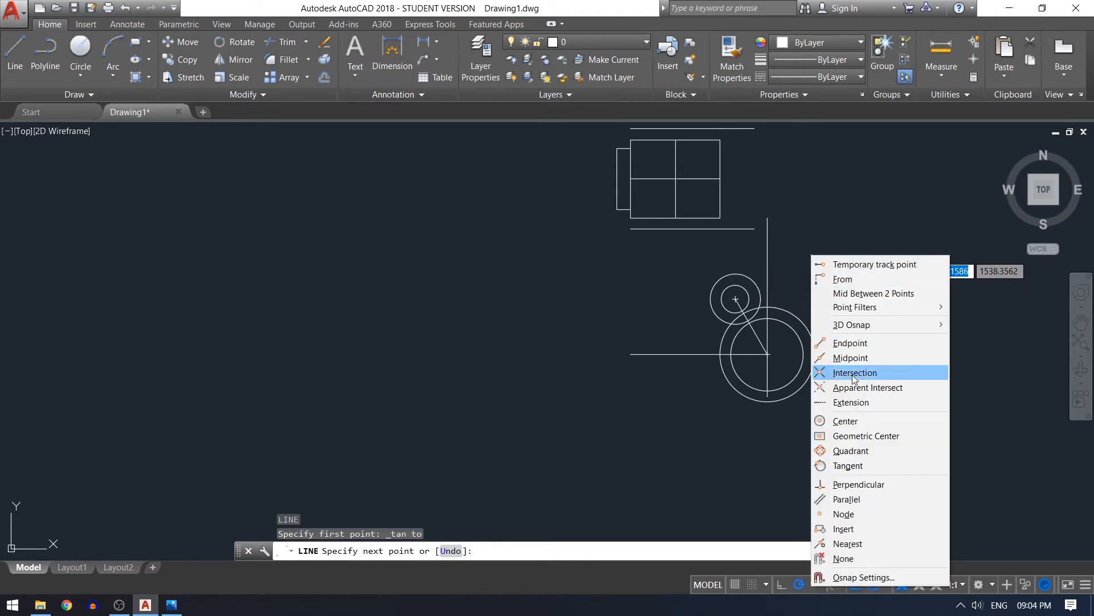
{"action": "left_click", "coordinate": [868, 466]}
{"action": "left_click", "coordinate": [758, 283]}
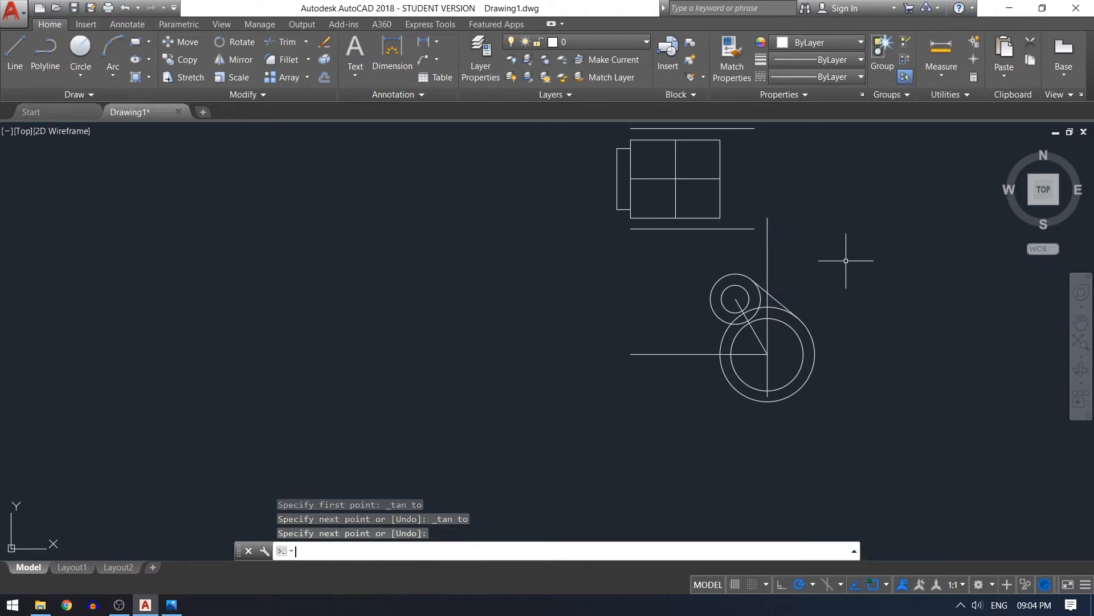
{"action": "key", "text": "Return"}
- Draw a line tangent to the radius 9 and radius 17 circles along their left side
{"action": "key", "text": "Return"}
{"action": "right_click", "coordinate": [709, 391], "text": "shift"}
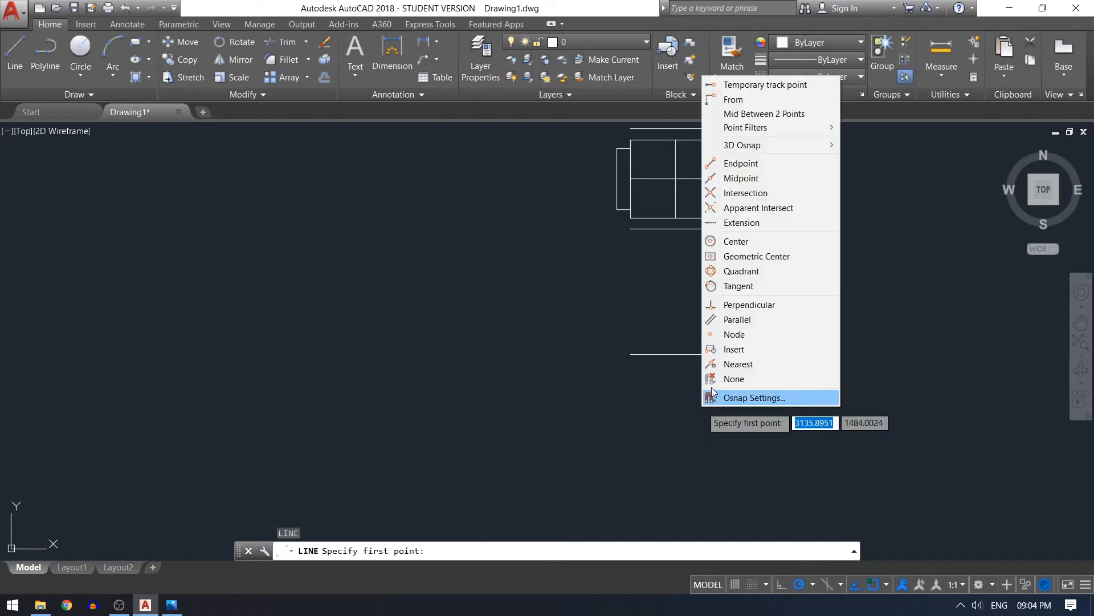
{"action": "left_click", "coordinate": [728, 286]}
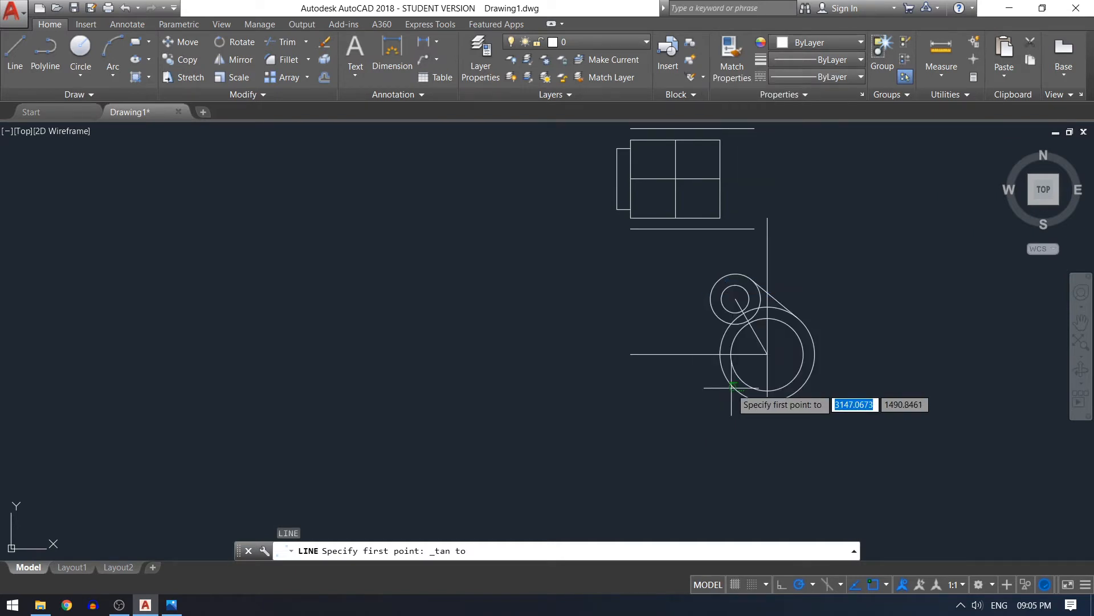
{"action": "left_click", "coordinate": [735, 299]}
{"action": "right_click", "coordinate": [687, 342], "text": "shift"}
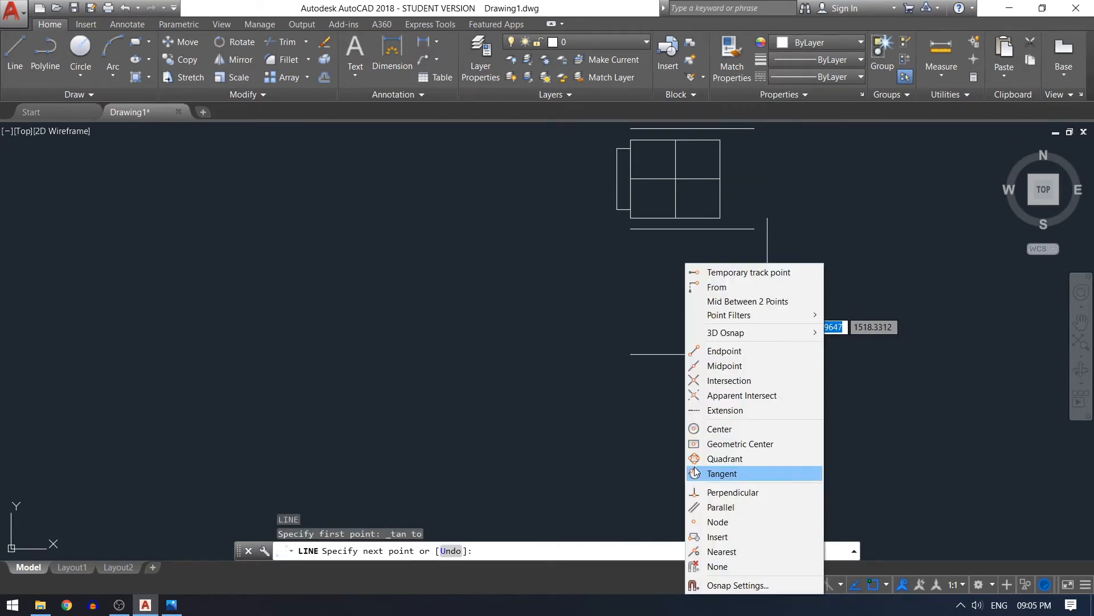
{"action": "left_click", "coordinate": [695, 473]}
{"action": "left_click", "coordinate": [721, 328]}
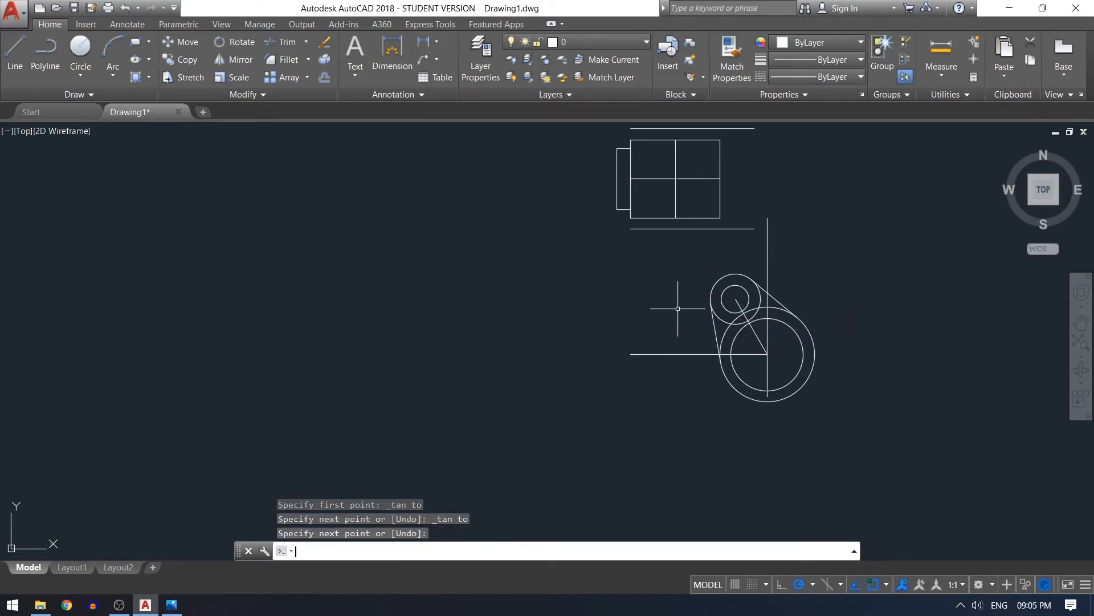
- Trim the inner arcs of the radius 17 and radius 9 circles, using the two tangent lines as cutting edges
{"action": "type", "text": "tr"}
{"action": "key", "text": "Return"}
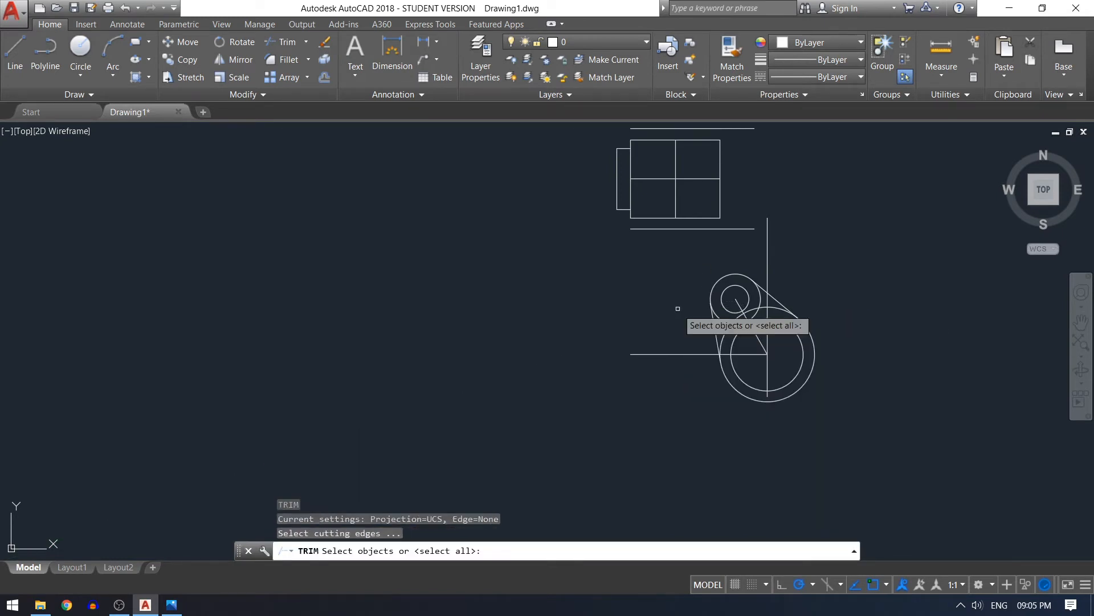
{"action": "left_click", "coordinate": [784, 302]}
{"action": "left_click", "coordinate": [777, 303]}
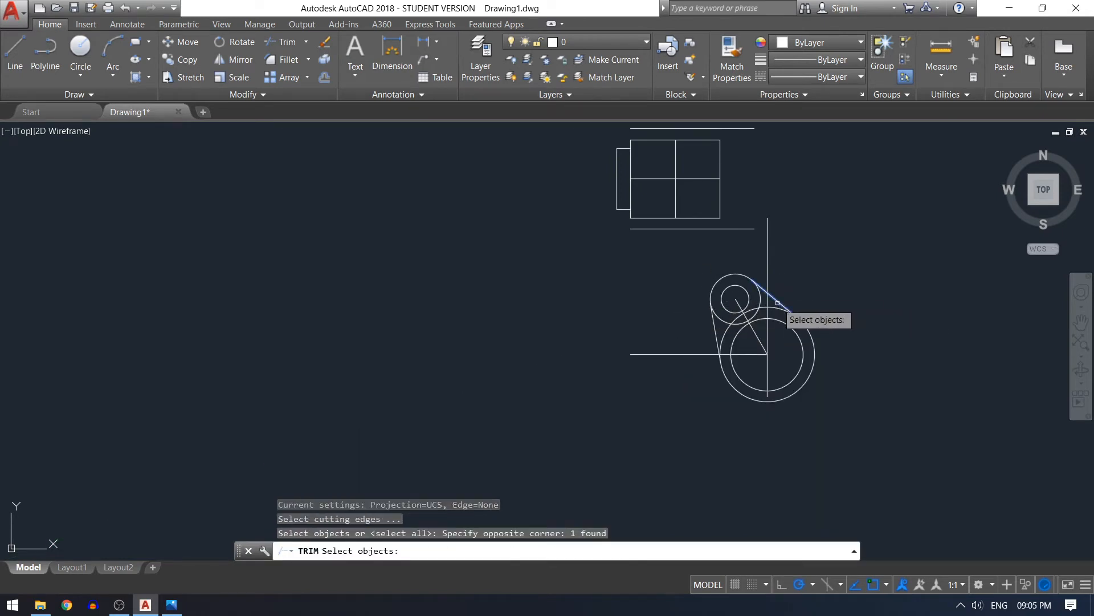
{"action": "left_click", "coordinate": [716, 329]}
{"action": "key", "text": "Return"}
{"action": "left_click", "coordinate": [727, 336]}
{"action": "left_click", "coordinate": [760, 305]}
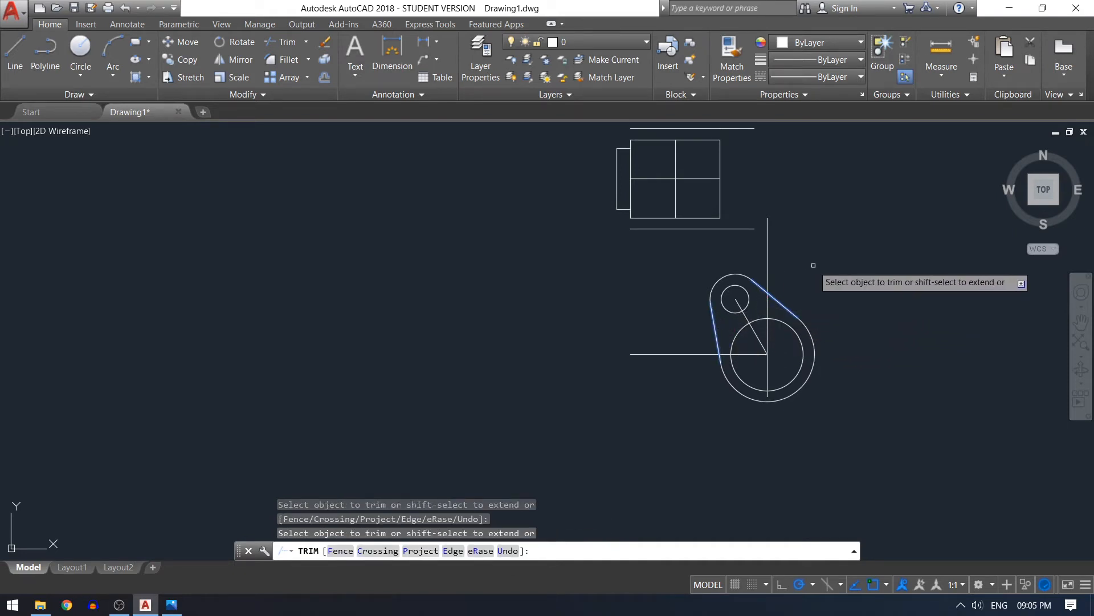
{"action": "key", "text": "Return"}
- Draw a line tangent to the radius 13 and radius 5 circles along their right side
{"action": "type", "text": "l"}
{"action": "key", "text": "Return"}
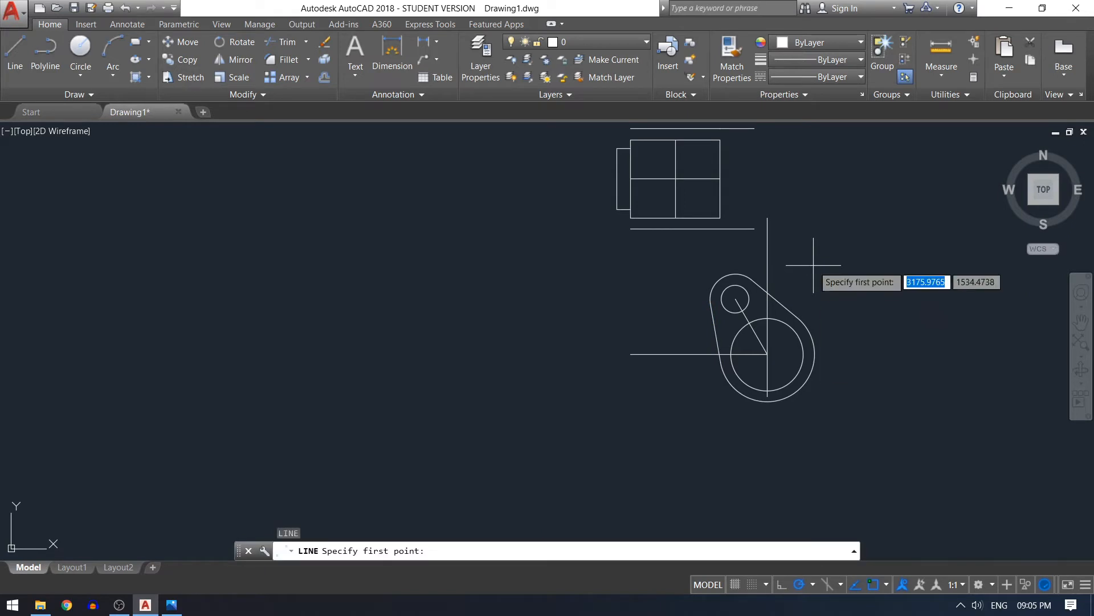
{"action": "right_click", "coordinate": [814, 277], "text": "shift"}
{"action": "key", "text": "g"}
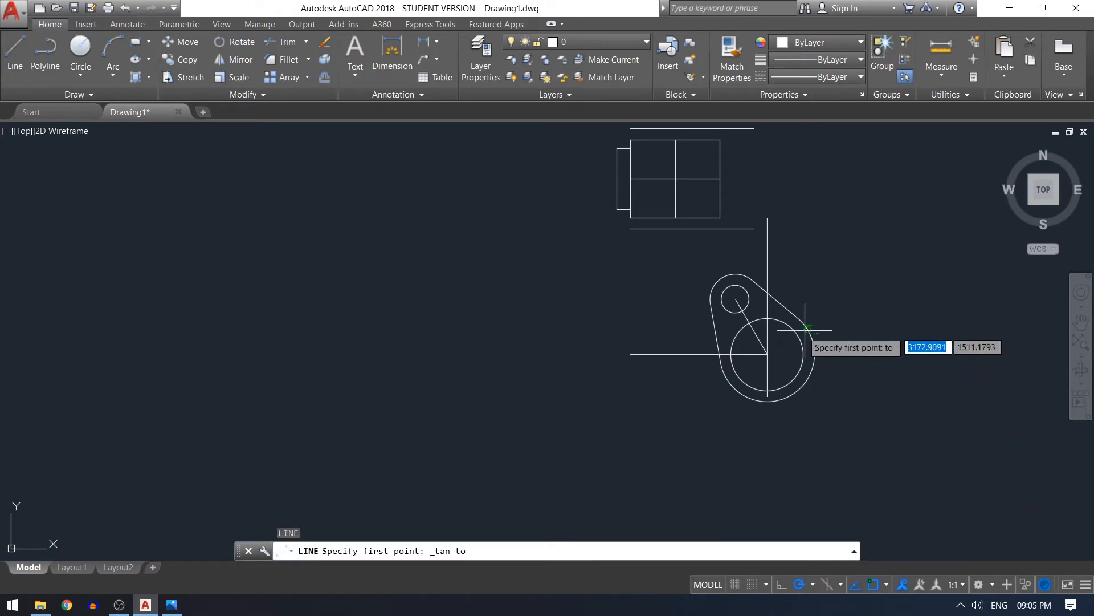
{"action": "left_click", "coordinate": [804, 343]}
{"action": "right_click", "coordinate": [843, 255], "text": "shift"}
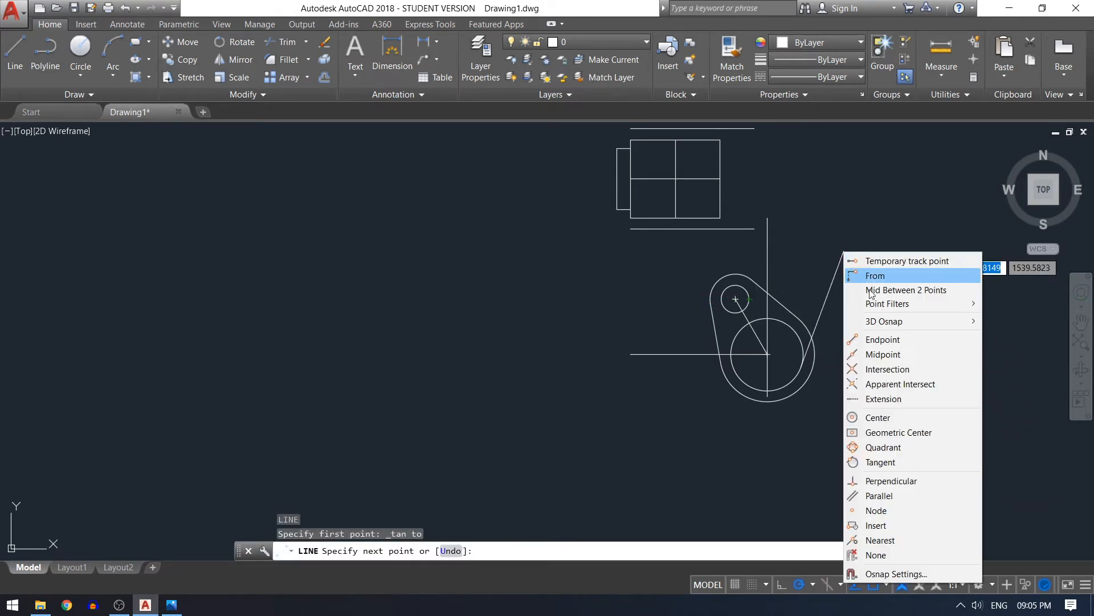
{"action": "left_click", "coordinate": [861, 465]}
{"action": "left_click", "coordinate": [742, 284]}
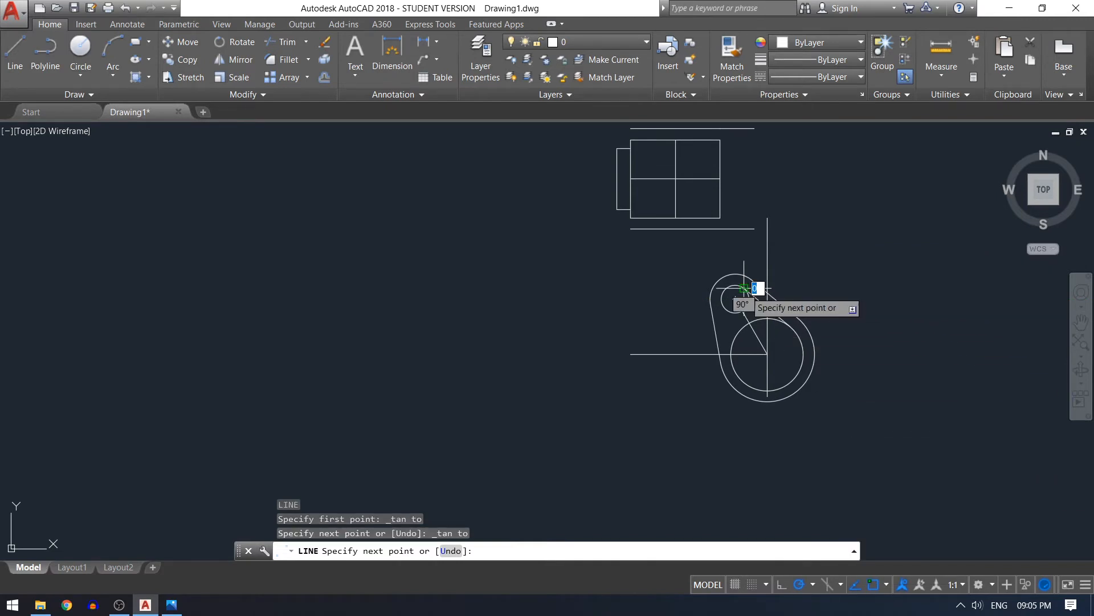
- Draw a line tangent to the radius 13 and radius 5 circles along their left side
{"action": "key", "text": "Return"}
{"action": "key", "text": "Return"}
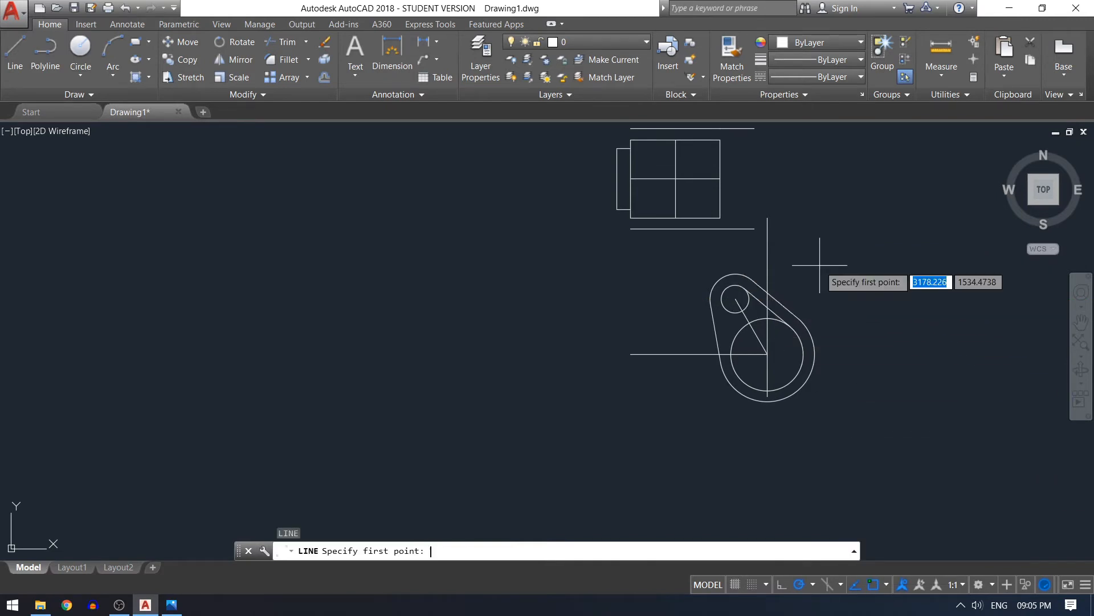
{"action": "right_click", "coordinate": [833, 251], "text": "shift"}
{"action": "left_click", "coordinate": [861, 469]}
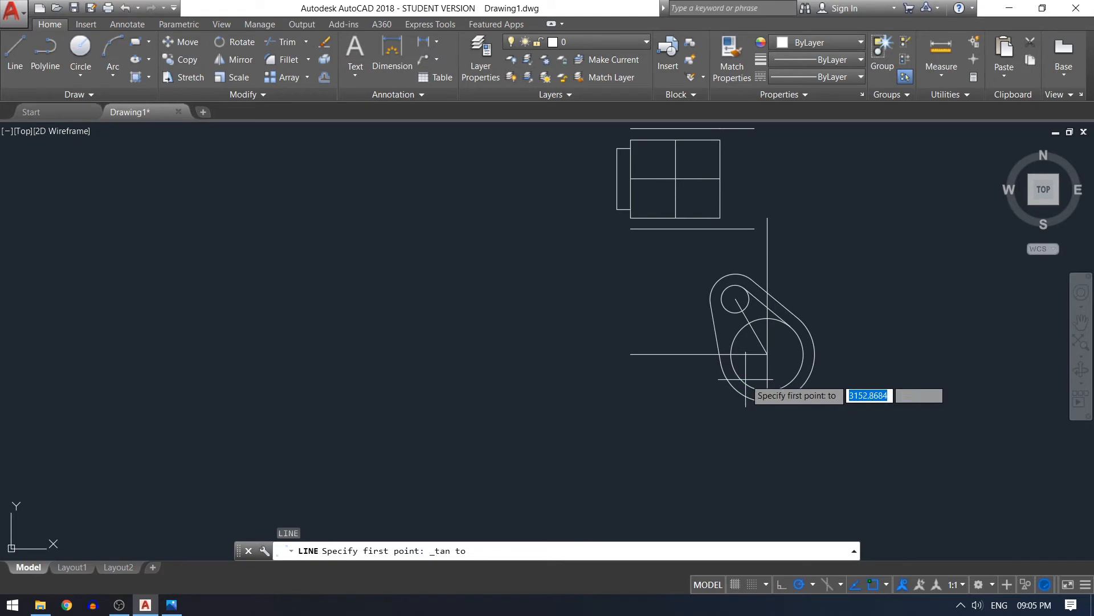
{"action": "left_click", "coordinate": [745, 377]}
{"action": "right_click", "coordinate": [654, 265], "text": "shift"}
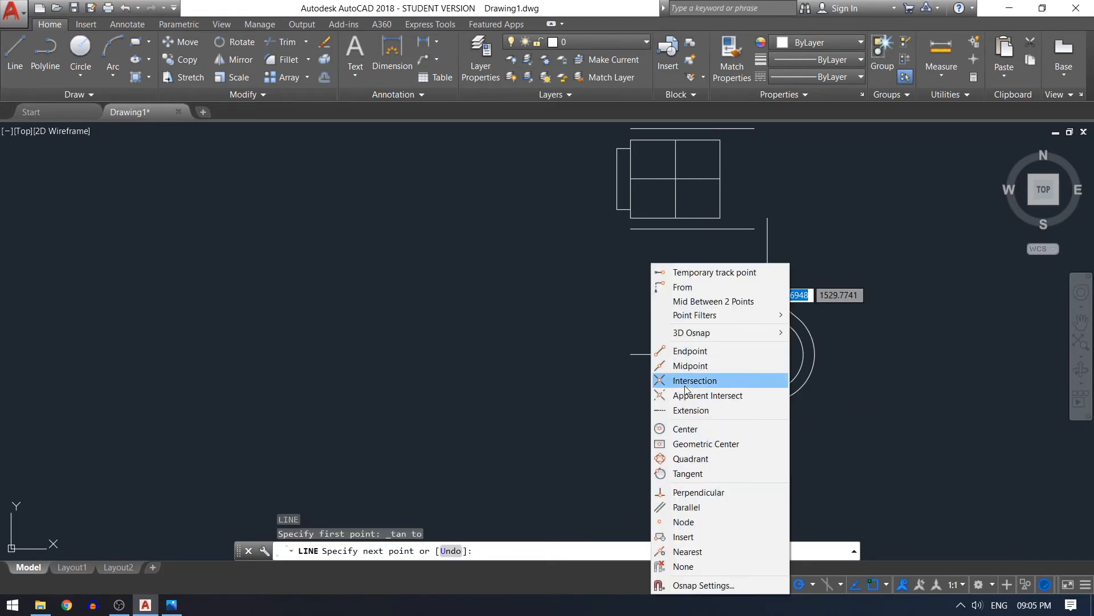
{"action": "left_click", "coordinate": [688, 474]}
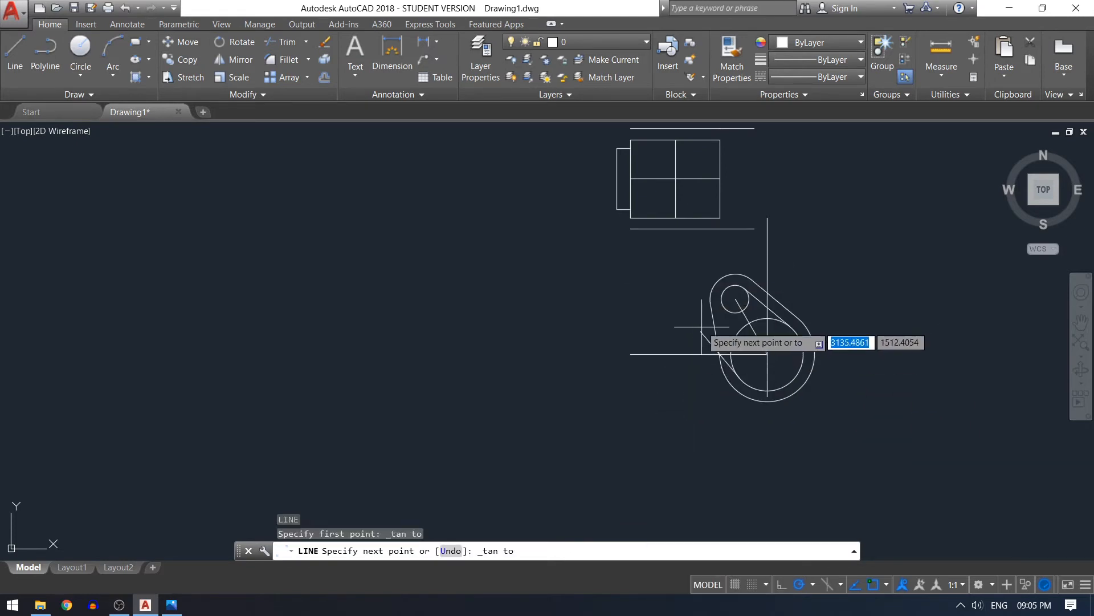
{"action": "left_click", "coordinate": [808, 264]}
{"action": "key", "text": "Return"}
- Trim the inner arcs of the radius 5 and radius 13 circles between the two inner tangent lines, using all objects as cutting edges
{"action": "type", "text": "tr"}
{"action": "key", "text": "Return"}
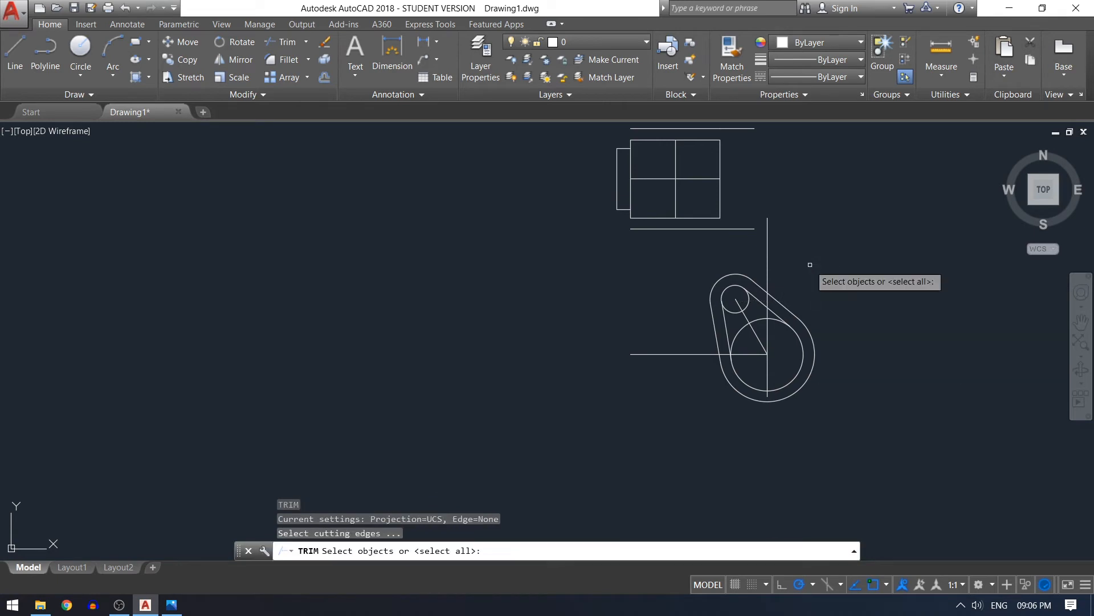
{"action": "key", "text": "Return"}
{"action": "left_click", "coordinate": [746, 308]}
{"action": "left_click", "coordinate": [735, 314]}
{"action": "left_click", "coordinate": [741, 330]}
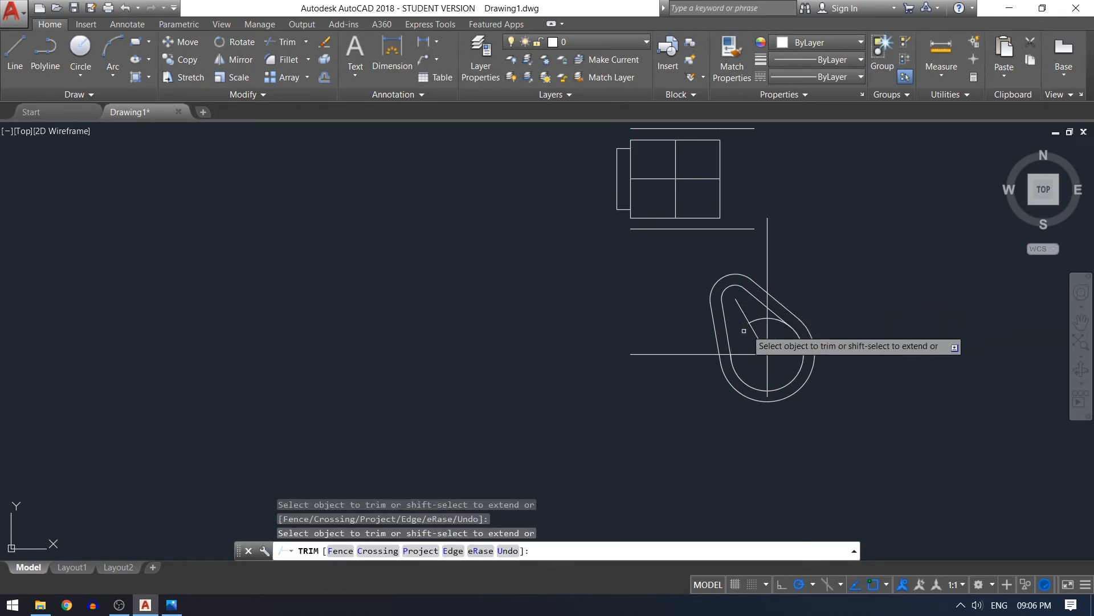
{"action": "left_click", "coordinate": [761, 320]}
{"action": "key", "text": "Return"}
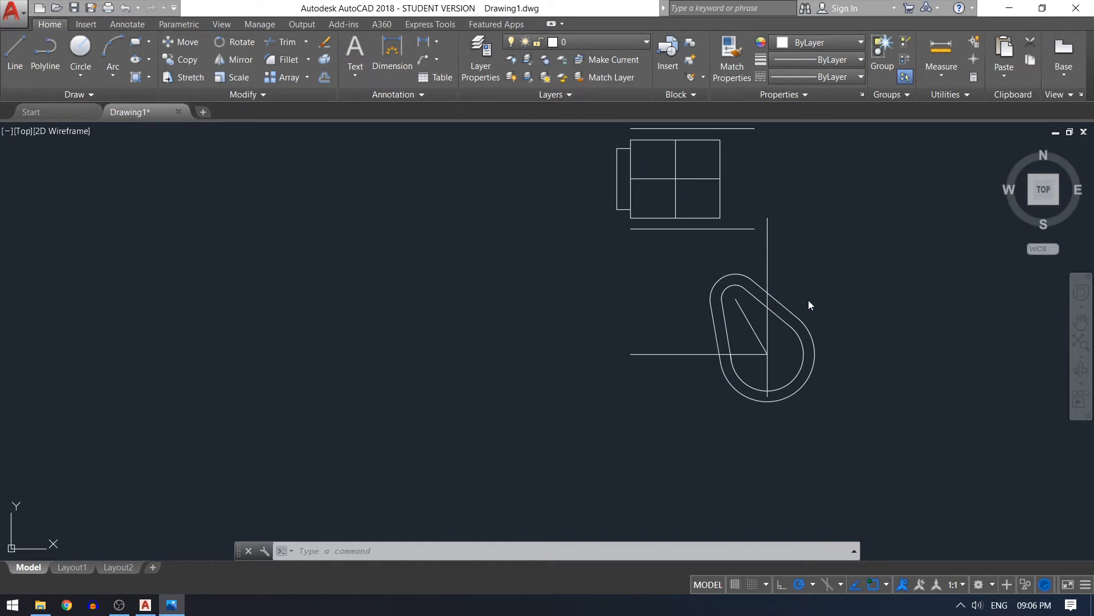
- Draw a radius 30 circle concentric with the large lower arcs of the lobe
{"action": "type", "text": "c"}
{"action": "key", "text": "Return"}
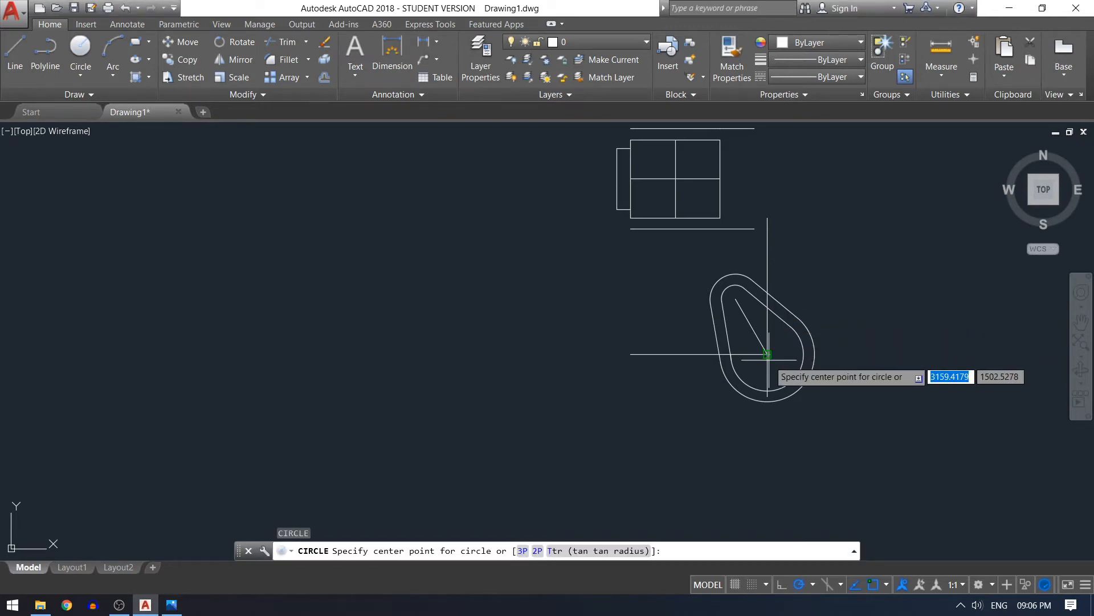
{"action": "scroll", "coordinate": [771, 354], "scroll_direction": "up", "scroll_amount": 4}
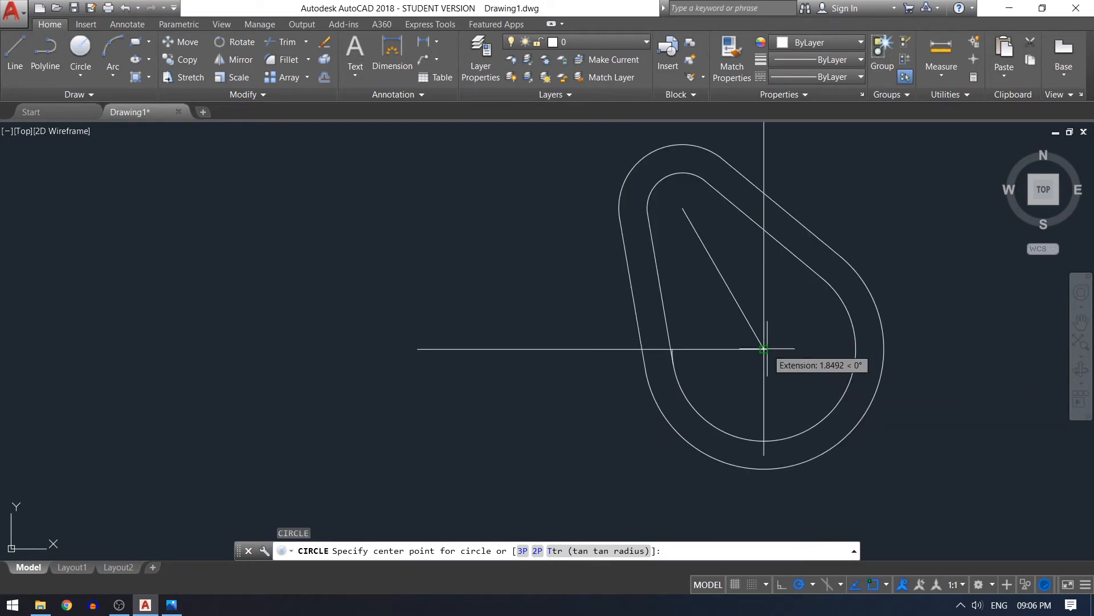
{"action": "right_click", "coordinate": [791, 352], "text": "shift"}
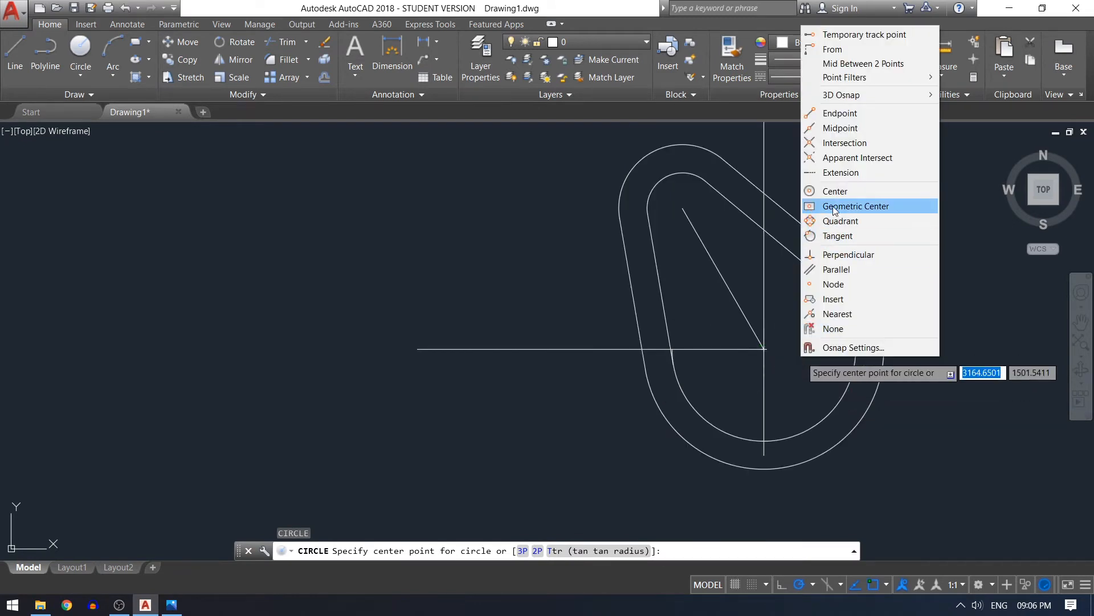
{"action": "left_click", "coordinate": [821, 190]}
{"action": "left_click", "coordinate": [792, 359]}
{"action": "scroll", "coordinate": [814, 354], "scroll_direction": "down", "scroll_amount": 6}
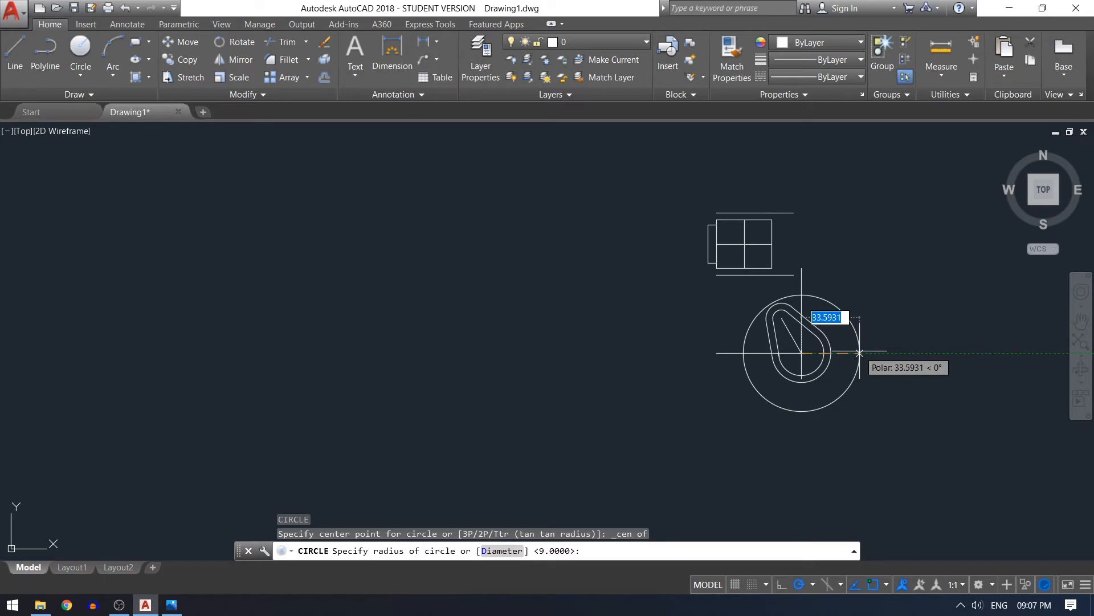
{"action": "type", "text": "30"}
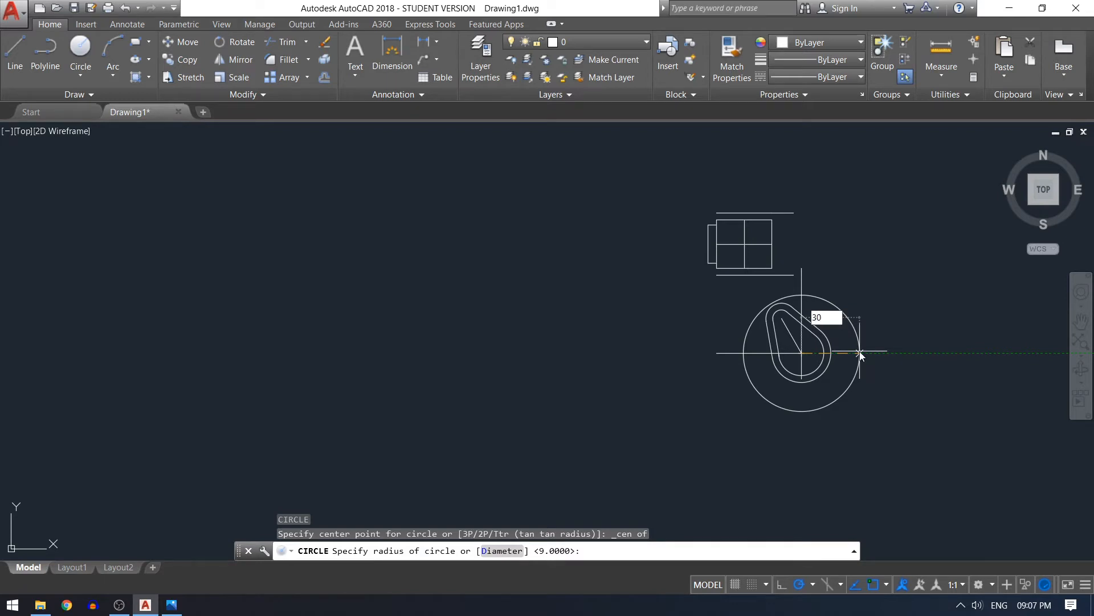
{"action": "key", "text": "Return"}
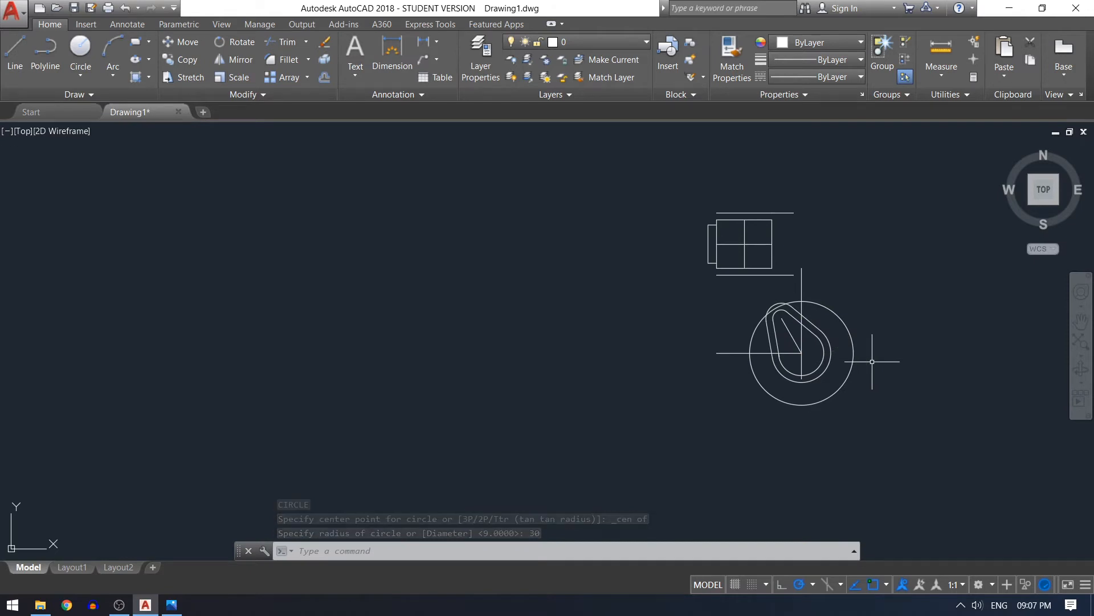
{"action": "type", "text": "c"}
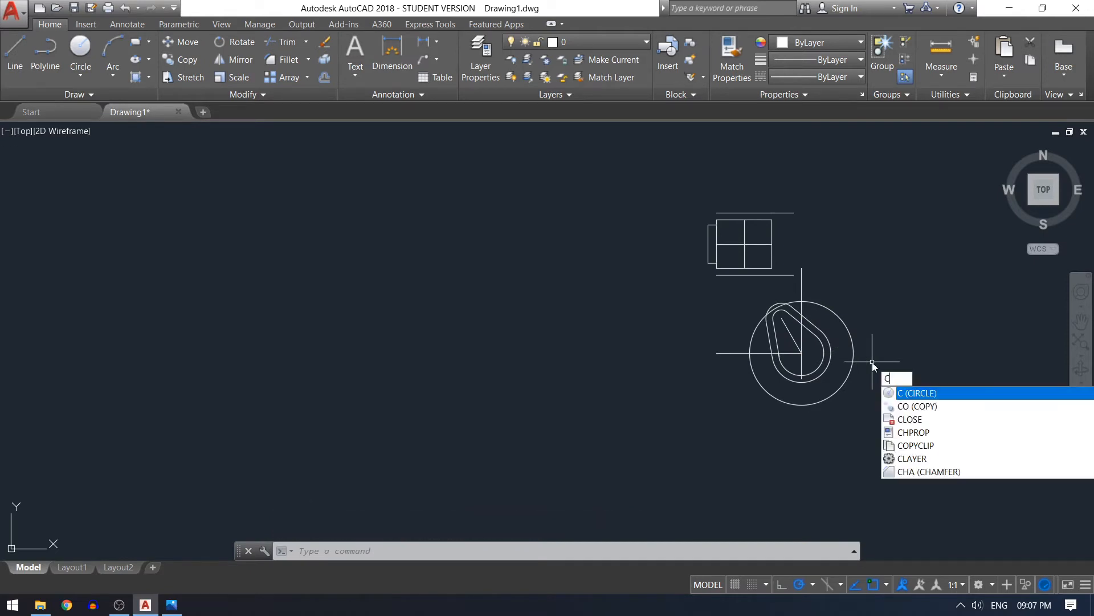
{"action": "key", "text": "Return"}
{"action": "right_click", "coordinate": [886, 353], "text": "shift"}
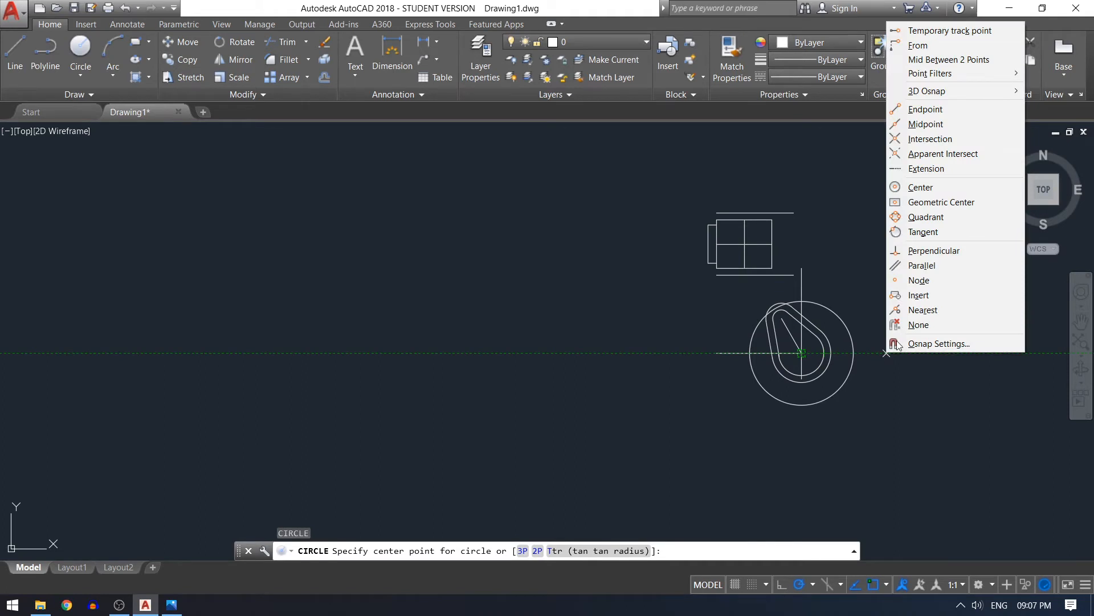
{"action": "left_click", "coordinate": [922, 232]}
{"action": "right_click", "coordinate": [885, 293], "text": "shift"}
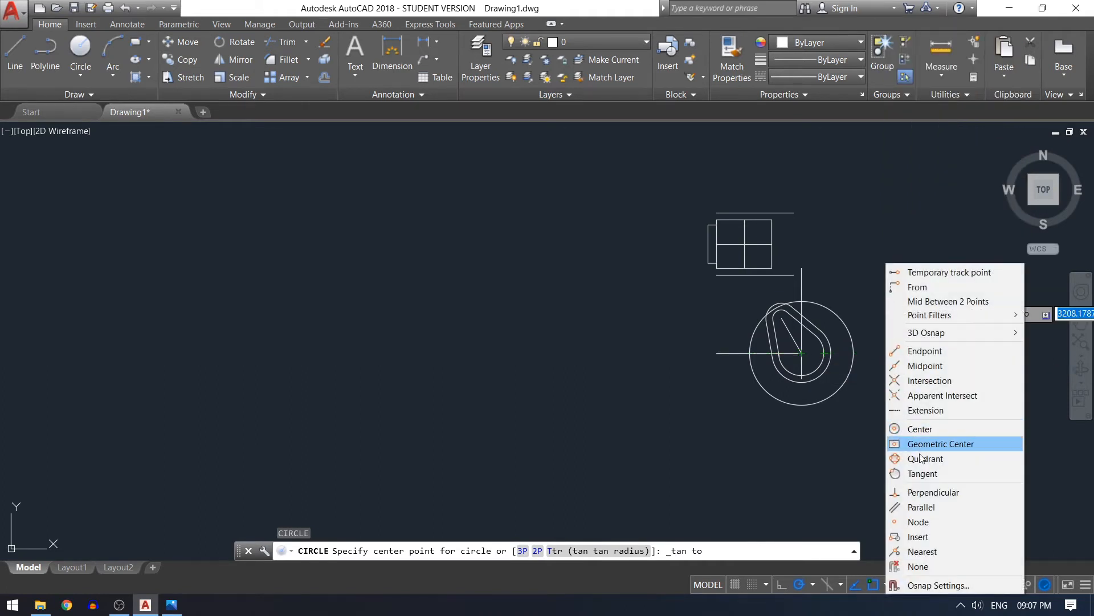
{"action": "left_click", "coordinate": [920, 428]}
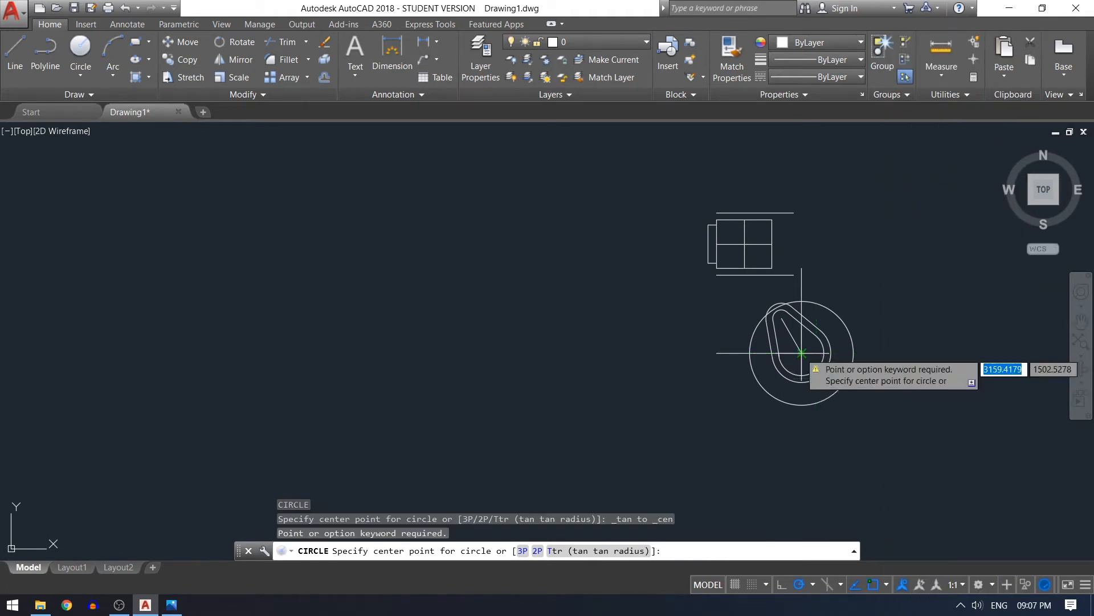
{"action": "right_click", "coordinate": [877, 274], "text": "shift"}
{"action": "left_click", "coordinate": [925, 475]}
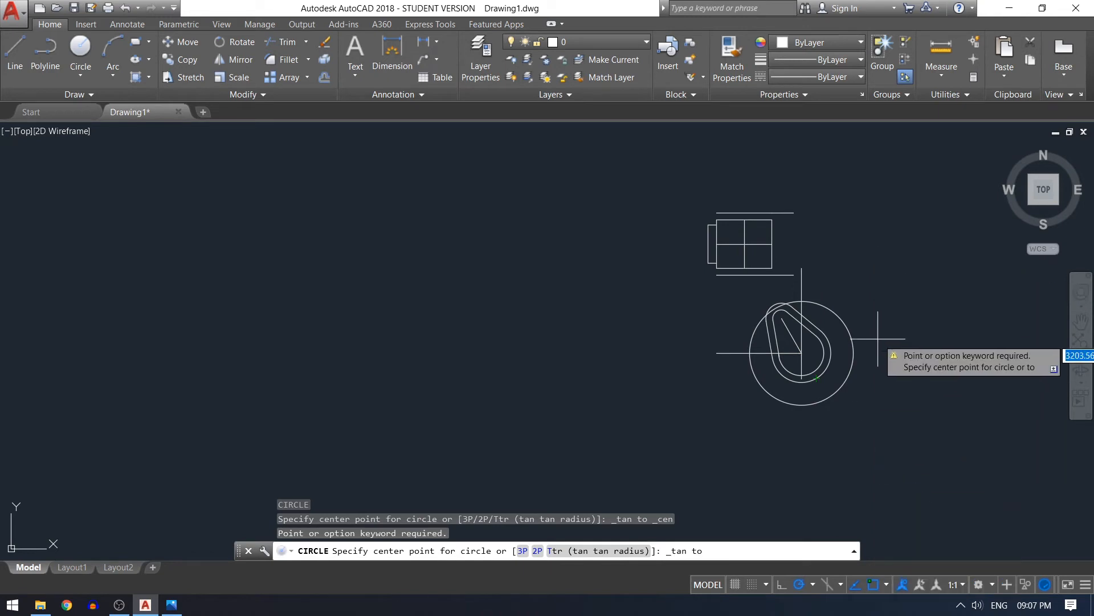
{"action": "key", "text": "Escape"}
{"action": "key", "text": "Escape"}
{"action": "type", "text": "l"}
{"action": "key", "text": "Escape"}
{"action": "type", "text": "c"}
{"action": "key", "text": "Return"}
{"action": "right_click", "coordinate": [881, 335], "text": "shift"}
{"action": "left_click", "coordinate": [935, 473]}
{"action": "key", "text": "Escape"}
{"action": "key", "text": "Escape"}
{"action": "type", "text": "l"}
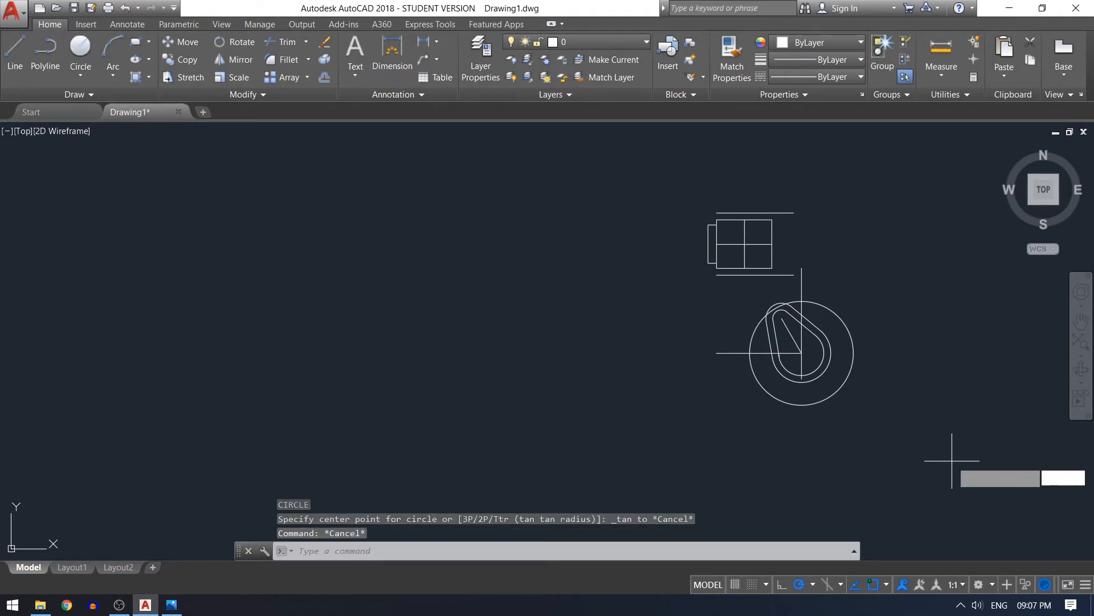
{"action": "key", "text": "Return"}
{"action": "right_click", "coordinate": [955, 469], "text": "shift"}
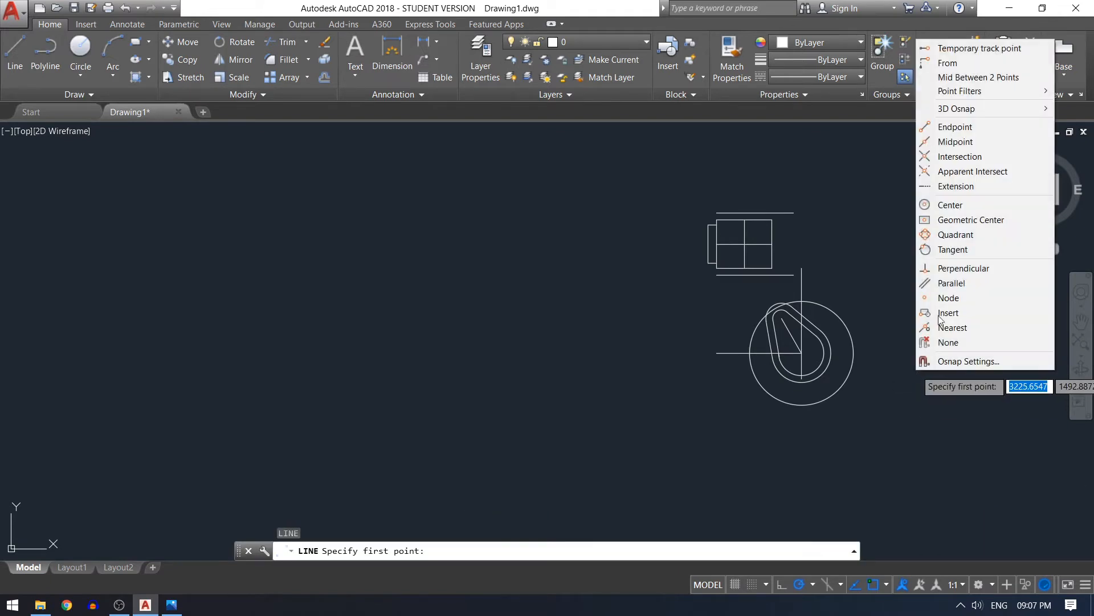
{"action": "left_click", "coordinate": [963, 207]}
{"action": "left_click", "coordinate": [801, 354]}
{"action": "key", "text": "Escape"}
- Draw a radius 28 circle concentric with the radius 30 circle
{"action": "type", "text": "c"}
{"action": "key", "text": "Return"}
{"action": "right_click", "coordinate": [914, 343], "text": "shift"}
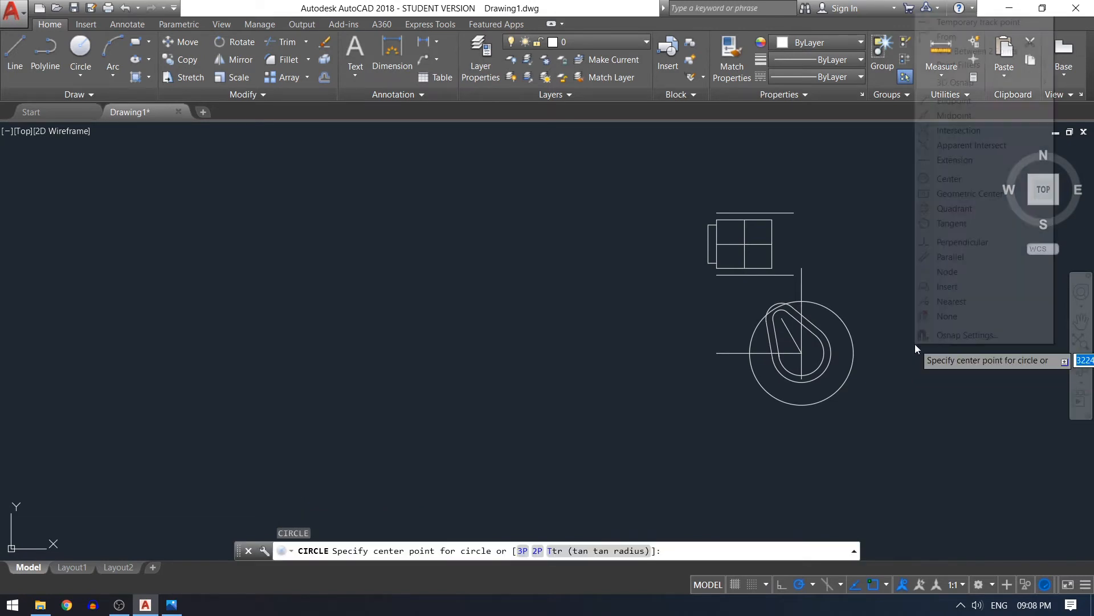
{"action": "left_click", "coordinate": [959, 204]}
{"action": "left_click", "coordinate": [801, 353]}
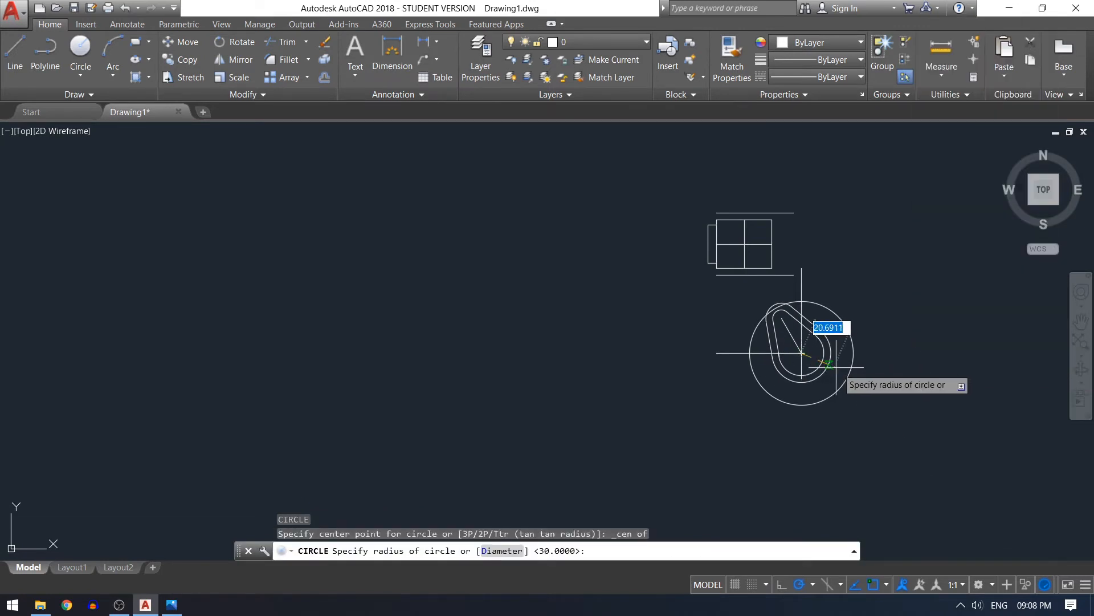
{"action": "type", "text": "28"}
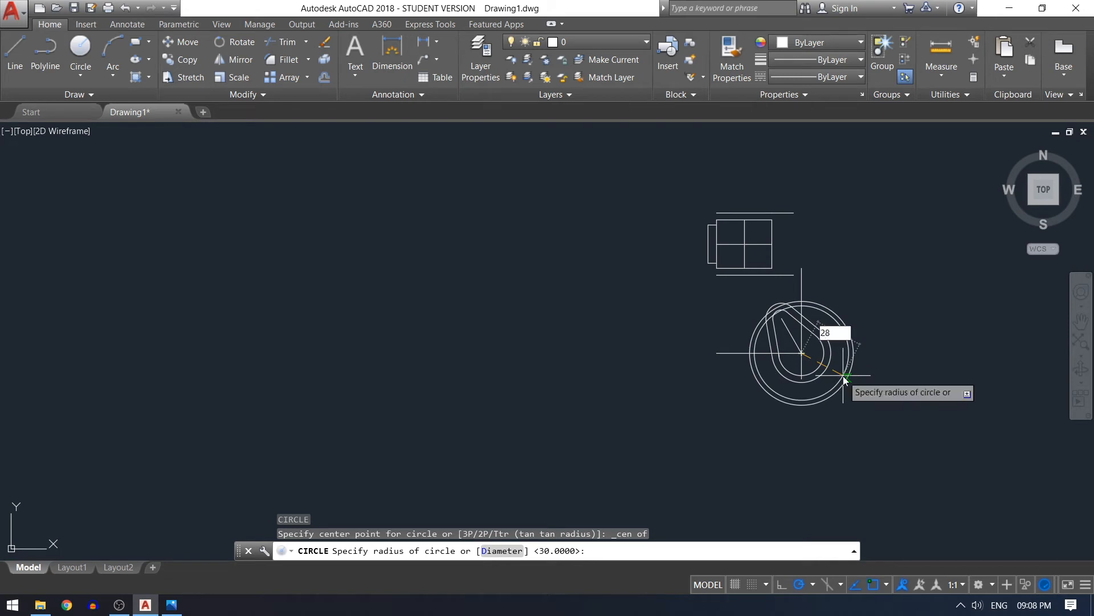
{"action": "key", "text": "Return"}
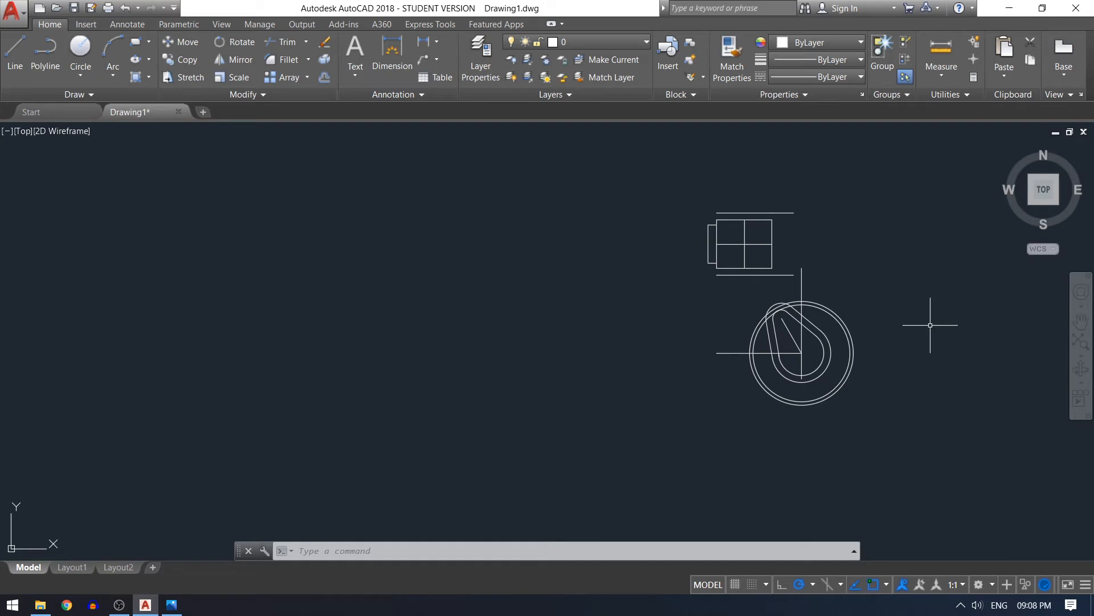
- Try a line tangent to the radius 30 circle's upper right side, ending on the lower offset line beneath the rectangle's lower-right corner
{"action": "type", "text": "l"}
{"action": "key", "text": "Return"}
{"action": "right_click", "coordinate": [877, 292], "text": "shift"}
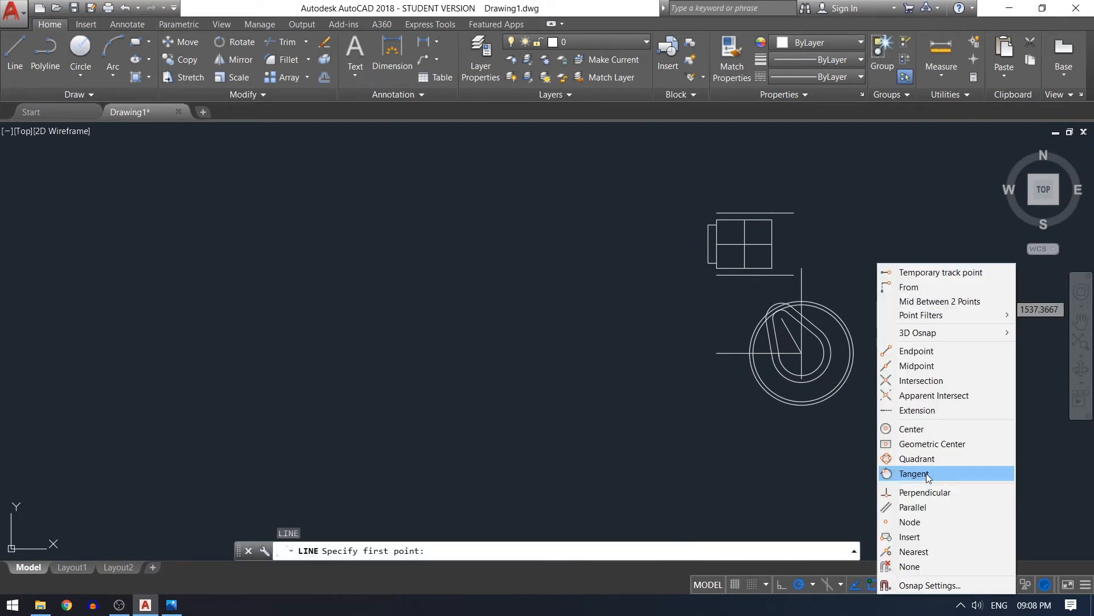
{"action": "left_click", "coordinate": [926, 473]}
{"action": "left_click", "coordinate": [850, 334]}
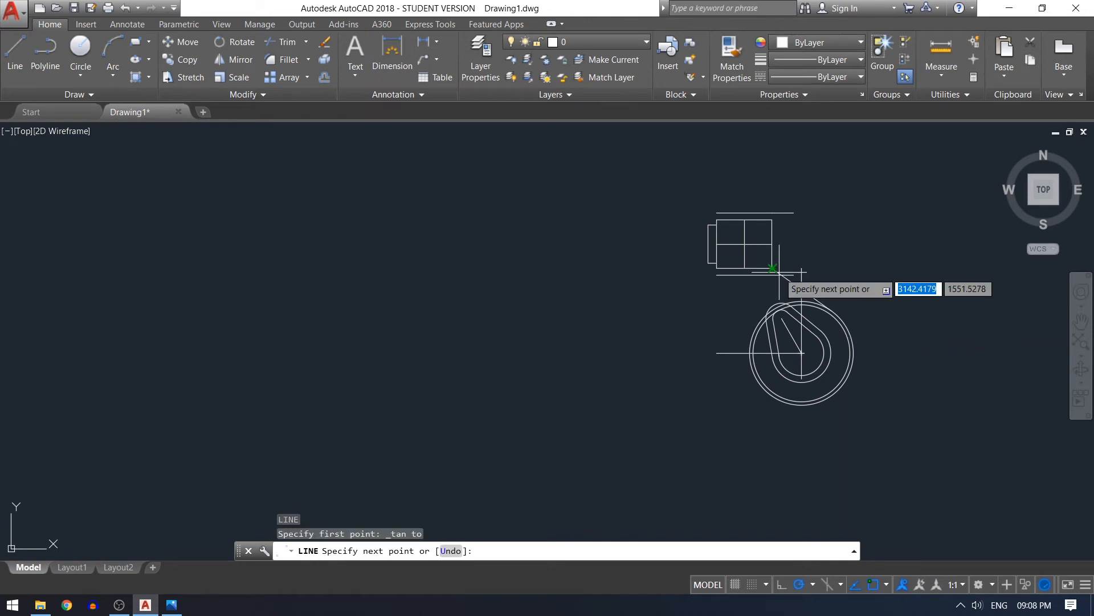
{"action": "scroll", "coordinate": [778, 269], "scroll_direction": "up", "scroll_amount": 3}
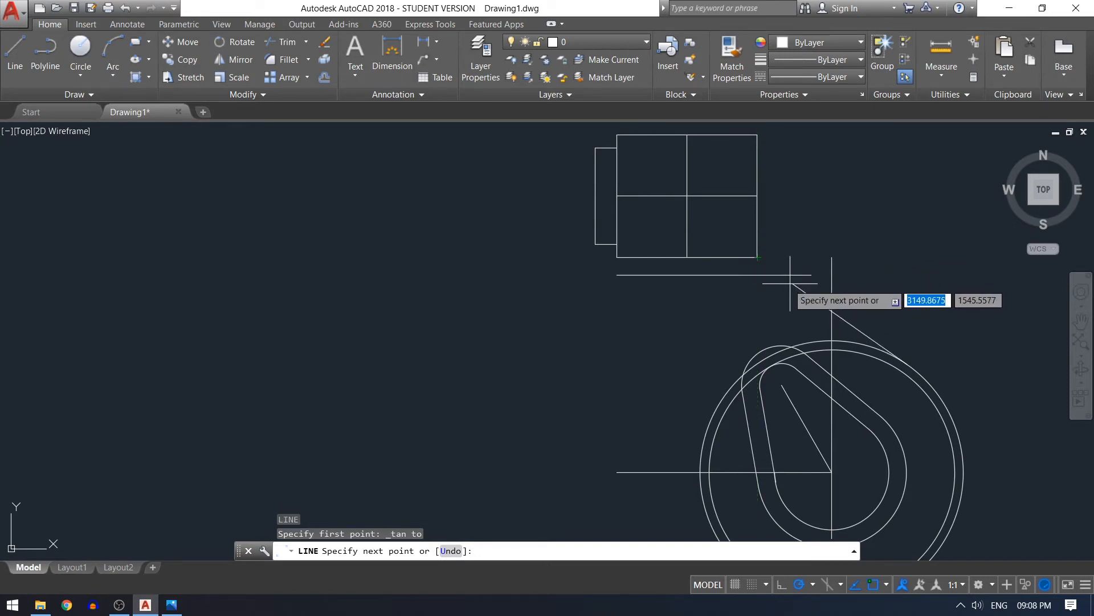
{"action": "left_click", "coordinate": [758, 275]}
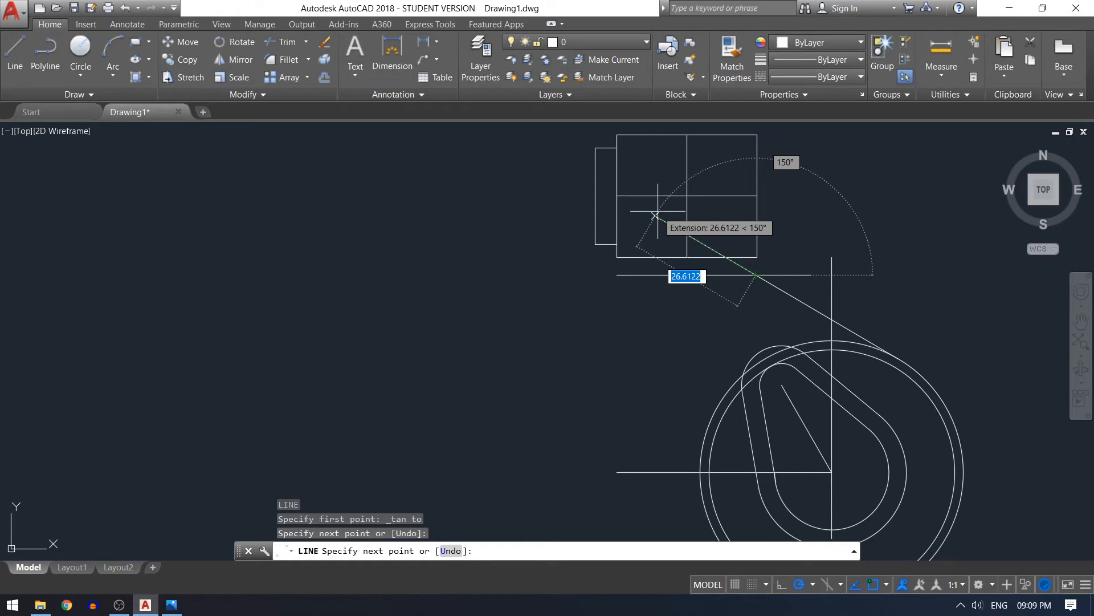
{"action": "key", "text": "Escape"}
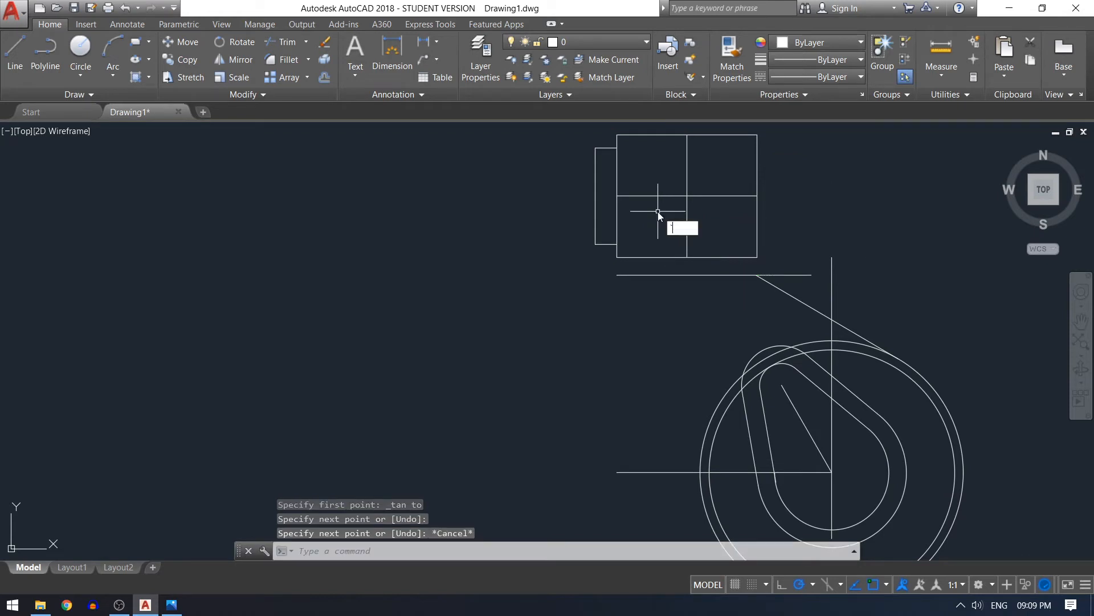
{"action": "key", "text": "Escape"}
{"action": "key", "text": "Escape"}
{"action": "key", "text": "ctrl+z"}
- Draw a line tangent to the left side of the radius 30 circle, ending at the rectangle's lower-left corner
{"action": "scroll", "coordinate": [797, 286], "scroll_direction": "up", "scroll_amount": 4}
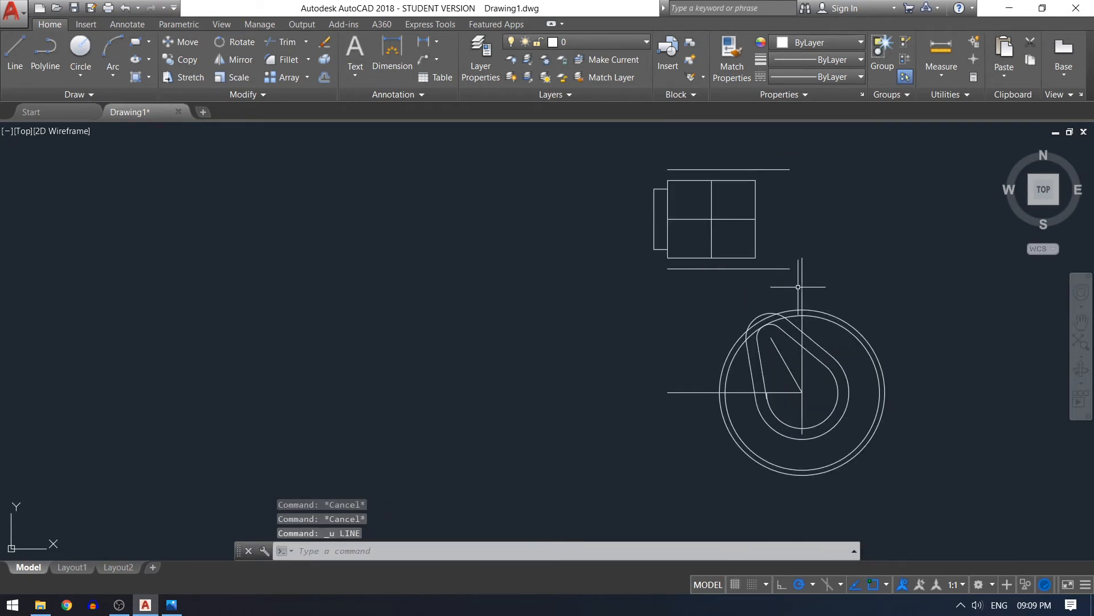
{"action": "scroll", "coordinate": [869, 337], "scroll_direction": "down", "scroll_amount": 2}
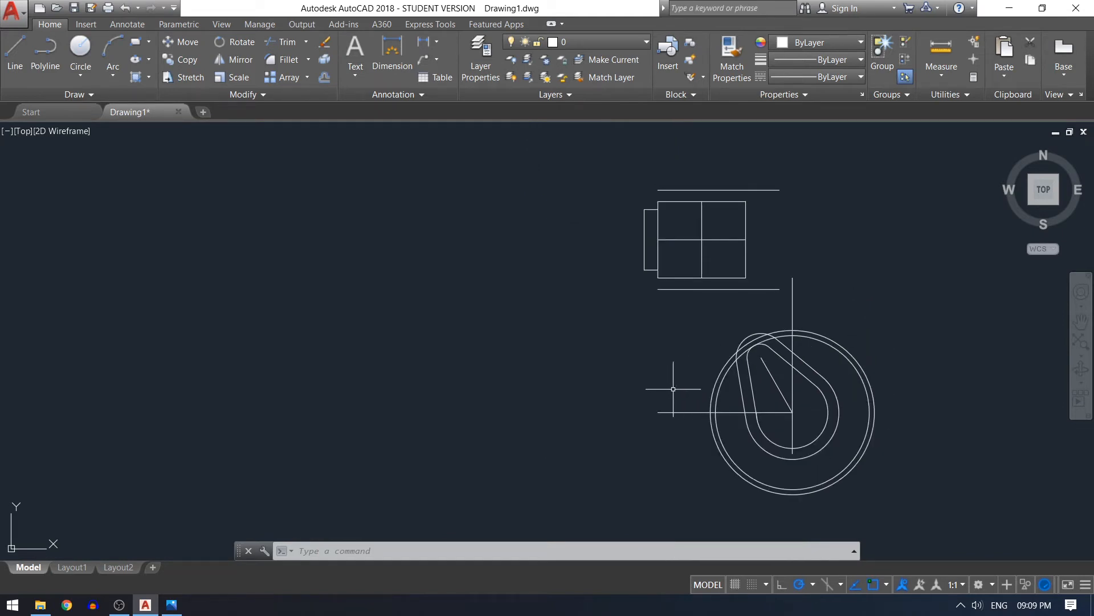
{"action": "type", "text": "l"}
{"action": "key", "text": "Return"}
{"action": "right_click", "coordinate": [603, 371], "text": "shift"}
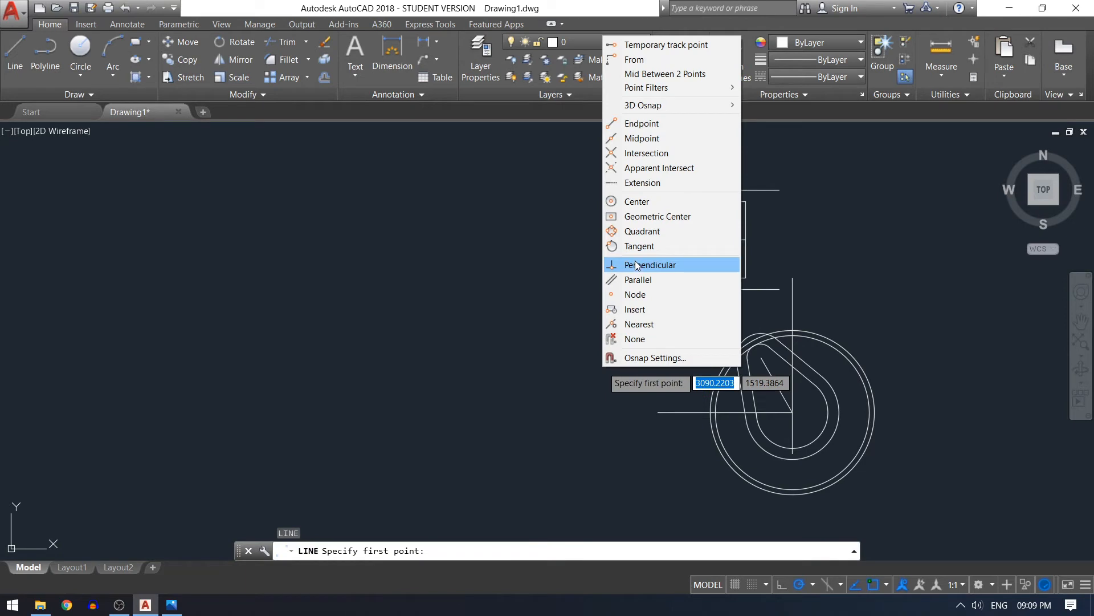
{"action": "left_click", "coordinate": [639, 245]}
{"action": "left_click", "coordinate": [719, 453]}
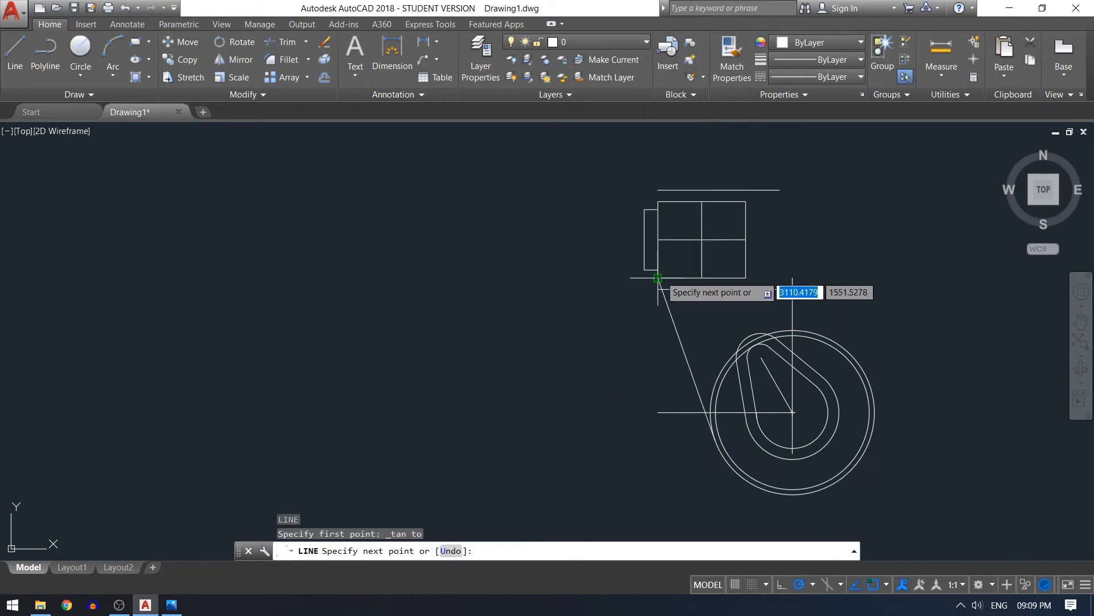
{"action": "left_click", "coordinate": [658, 280]}
{"action": "key", "text": "Return"}
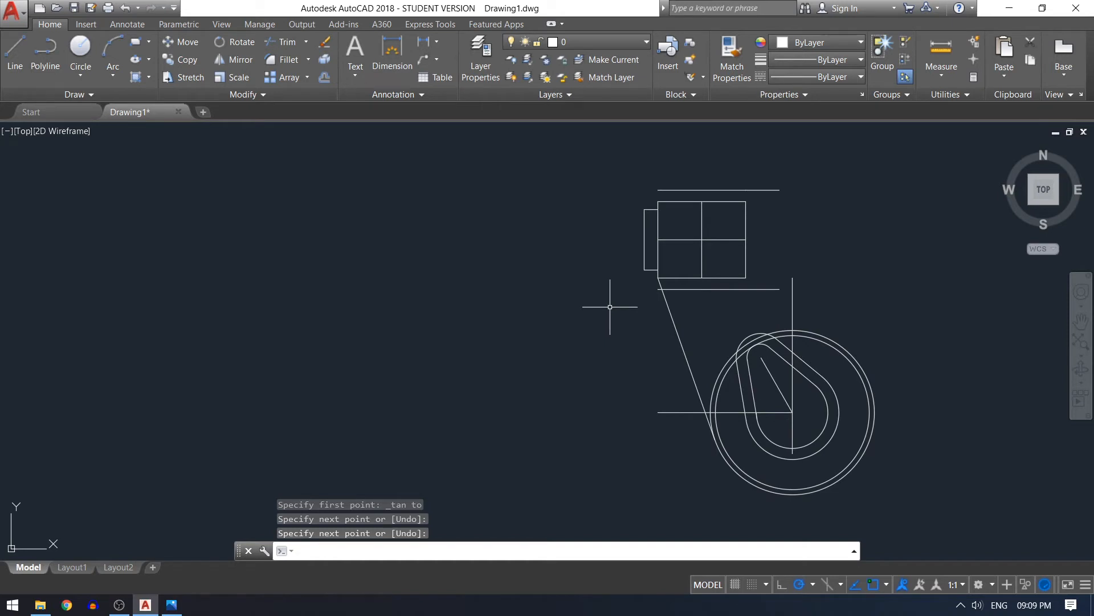
- Try a parallel copy of the left tangent line, offset 2 toward its inner side
{"action": "type", "text": "o"}
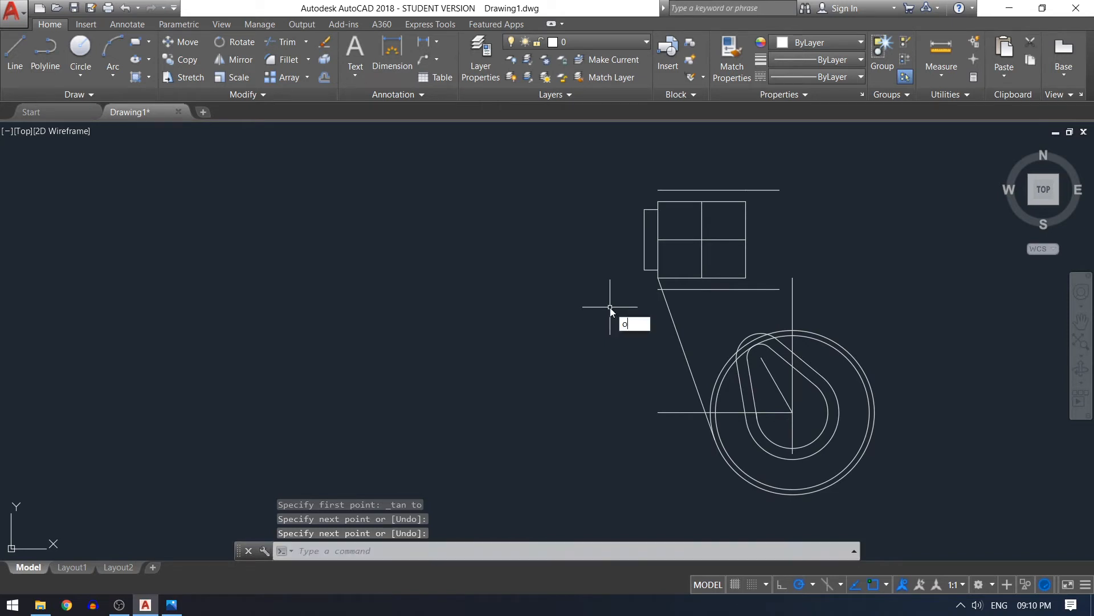
{"action": "key", "text": "Return"}
{"action": "type", "text": "2"}
{"action": "key", "text": "Return"}
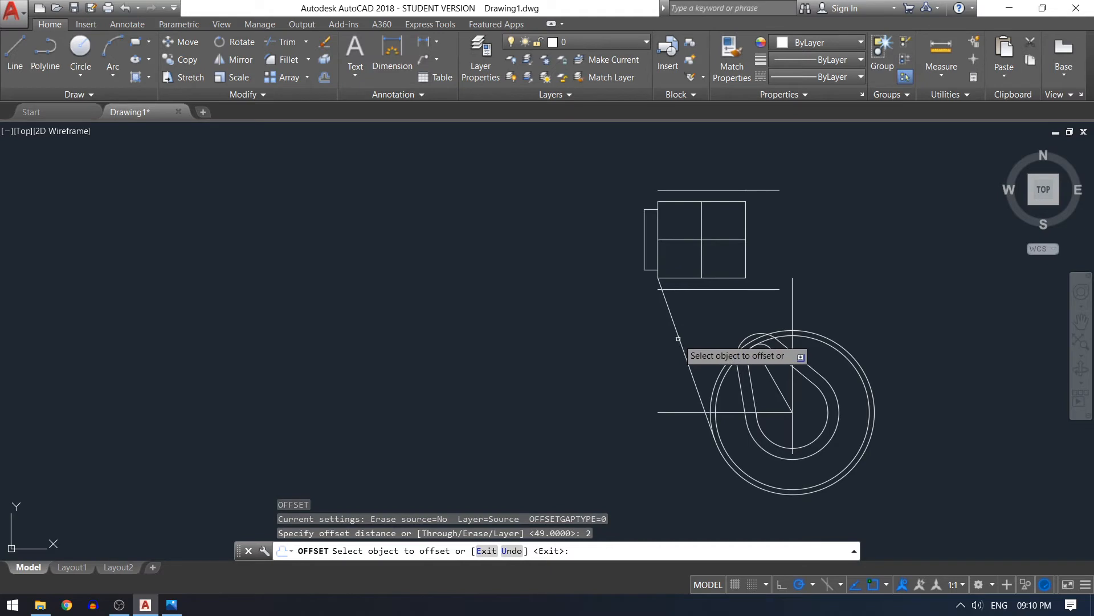
{"action": "left_click", "coordinate": [679, 338]}
{"action": "left_click", "coordinate": [577, 364]}
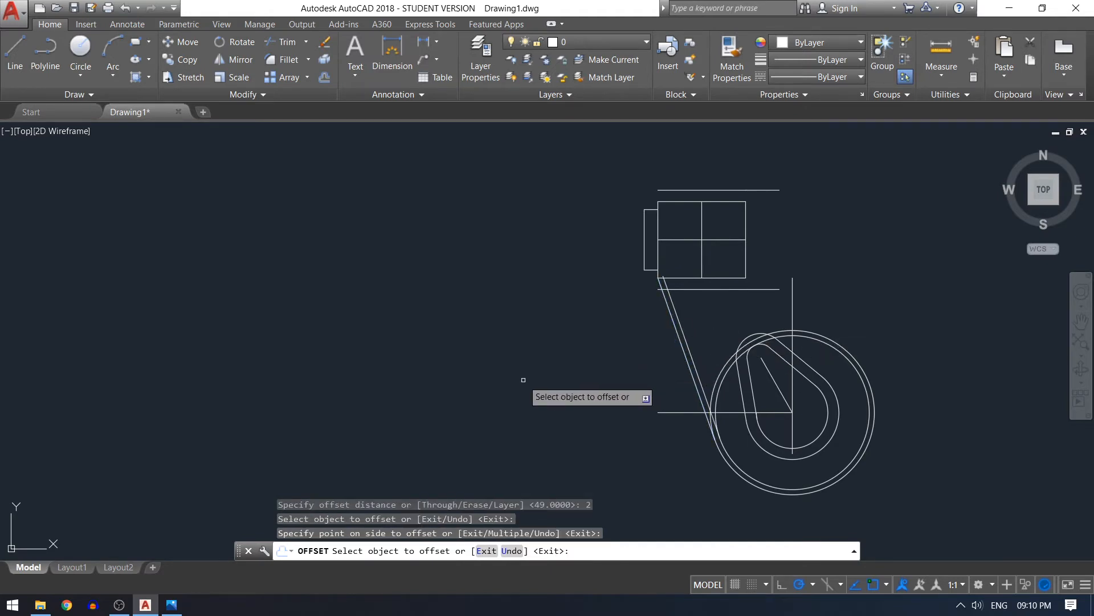
{"action": "key", "text": "Return"}
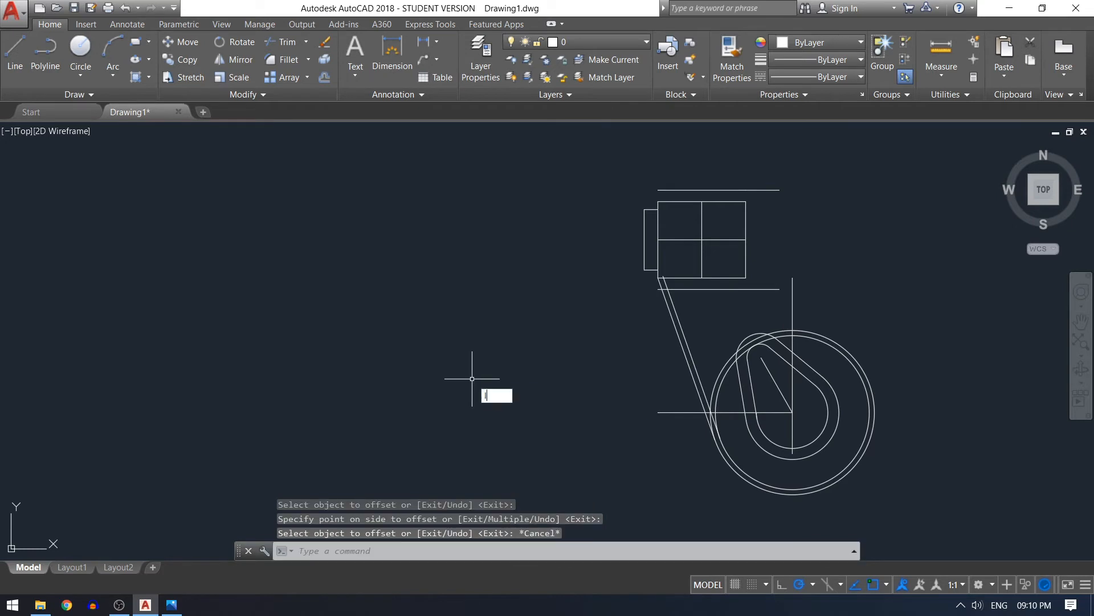
- Draw a short vertical line from the rectangle's lower-left corner down to the left end of the lower offset line
{"action": "type", "text": "l"}
{"action": "key", "text": "Return"}
{"action": "scroll", "coordinate": [574, 325], "scroll_direction": "up", "scroll_amount": 2}
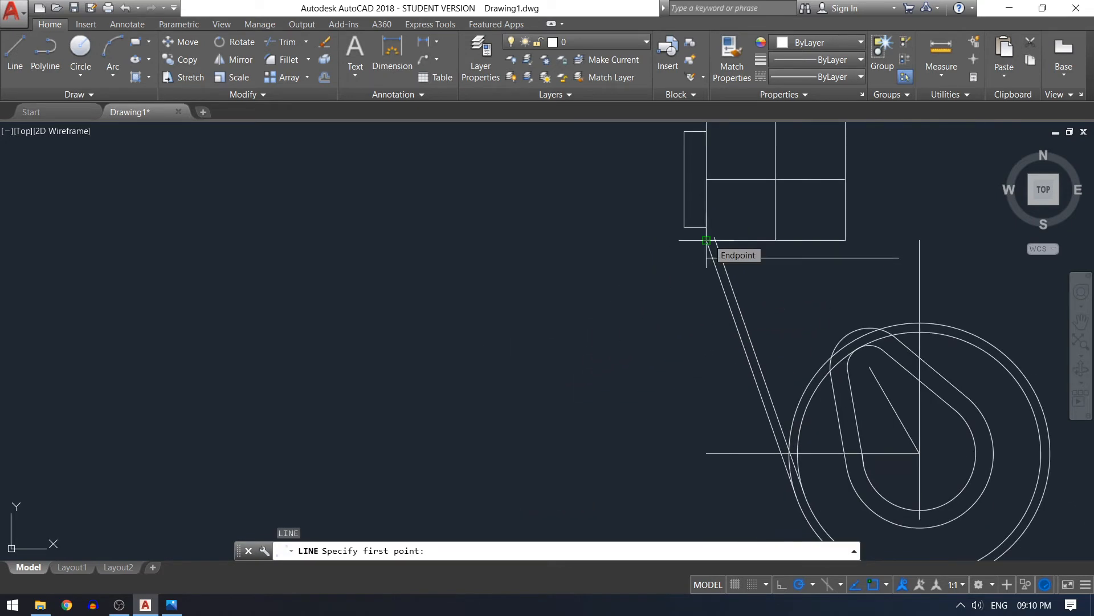
{"action": "left_click", "coordinate": [707, 240]}
{"action": "left_click", "coordinate": [707, 257]}
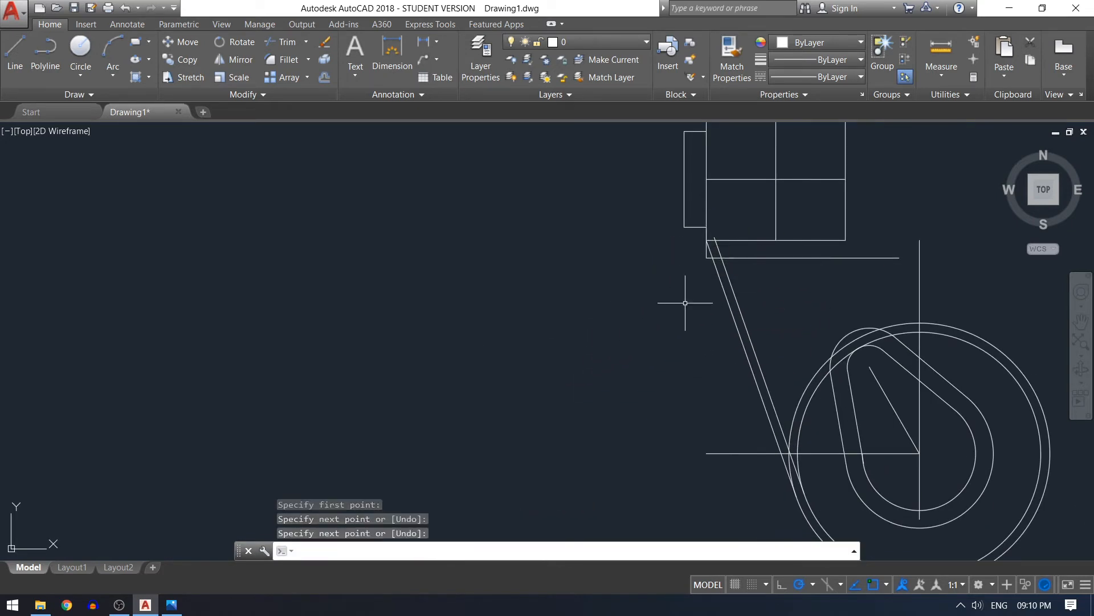
{"action": "key", "text": "Return"}
- Trim both left slanted lines above the lower offset line, using that line as the cutting edge
{"action": "type", "text": "tr"}
{"action": "key", "text": "Return"}
{"action": "left_click", "coordinate": [747, 258]}
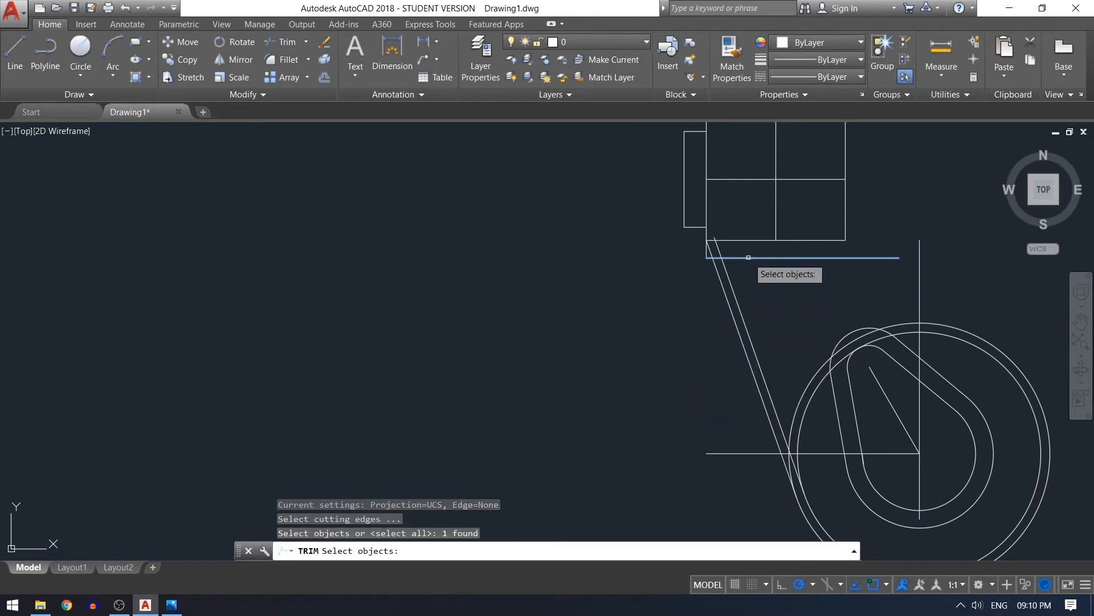
{"action": "key", "text": "Return"}
{"action": "key", "text": "Return"}
{"action": "scroll", "coordinate": [656, 311], "scroll_direction": "down", "scroll_amount": 2}
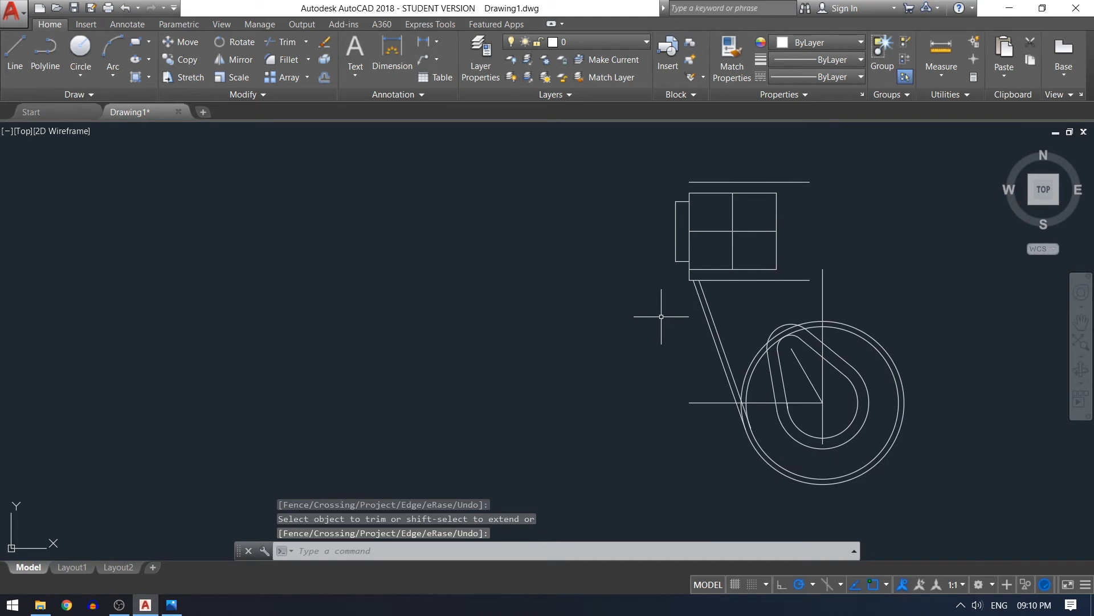
- Erase the two trimmed slanted lines between the lower offset line and the circles
{"action": "left_click", "coordinate": [661, 316]}
{"action": "left_click", "coordinate": [721, 324]}
{"action": "key", "text": "Delete"}
- Draw a line tangent to the left side of the radius 30 circle, ending at the lower offset line's left end
{"action": "type", "text": "L"}
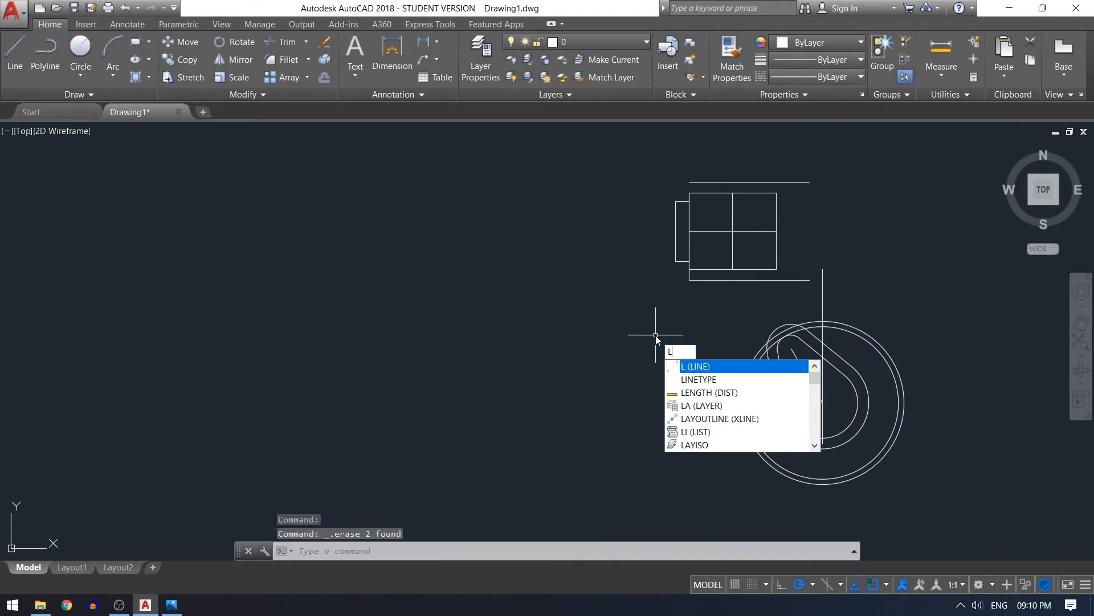
{"action": "key", "text": "Return"}
{"action": "right_click", "coordinate": [601, 347], "text": "shift"}
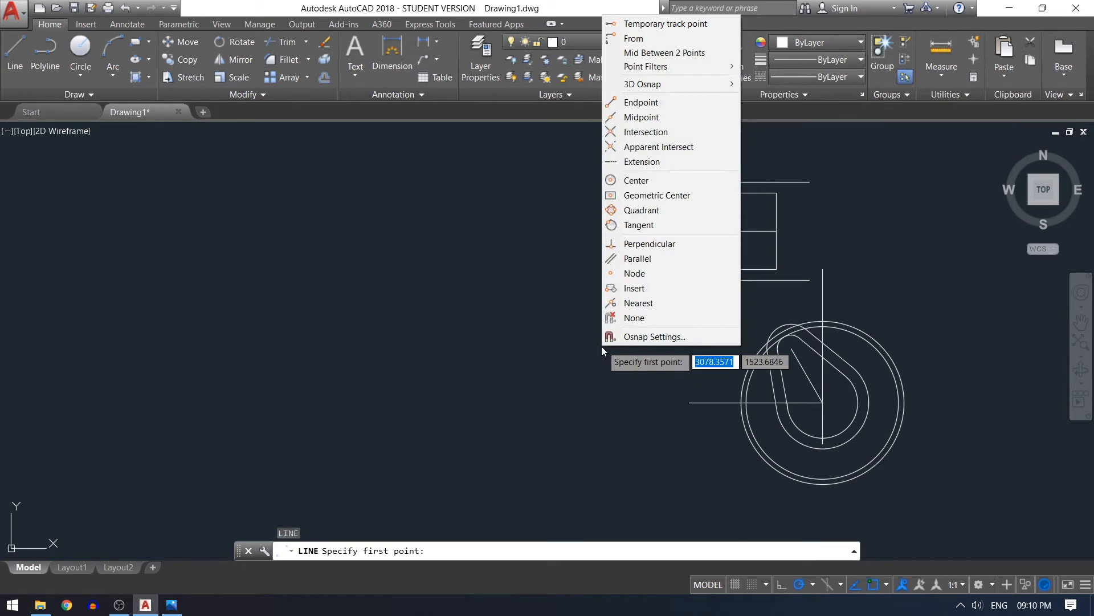
{"action": "left_click", "coordinate": [639, 225]}
{"action": "left_click", "coordinate": [757, 446]}
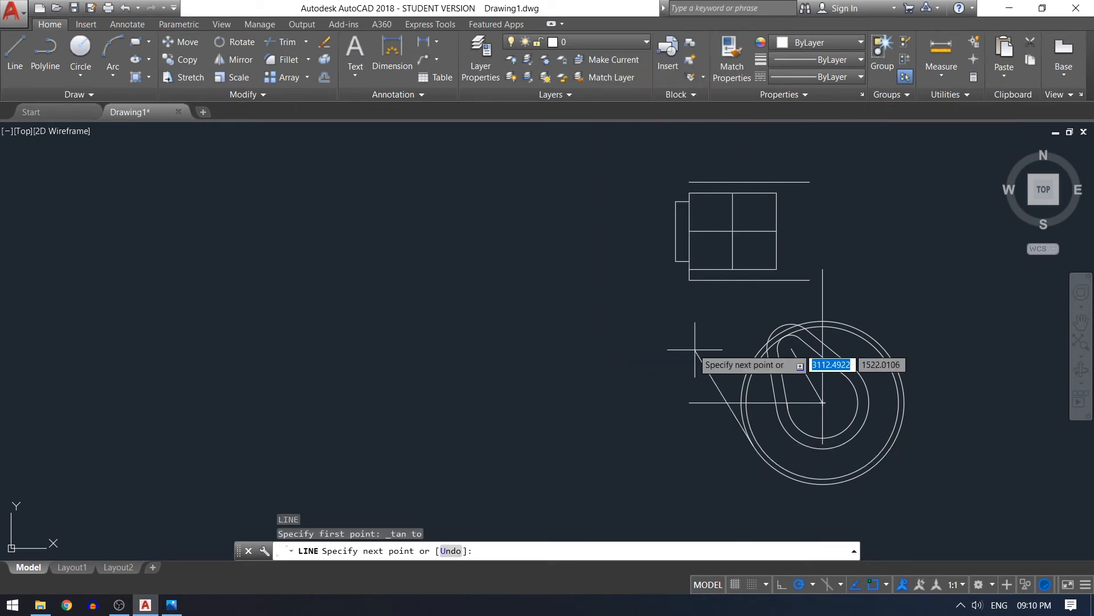
{"action": "left_click", "coordinate": [690, 280]}
{"action": "key", "text": "Return"}
- Try offsetting the new left tangent line by 2 toward the inside of the part
{"action": "type", "text": "o"}
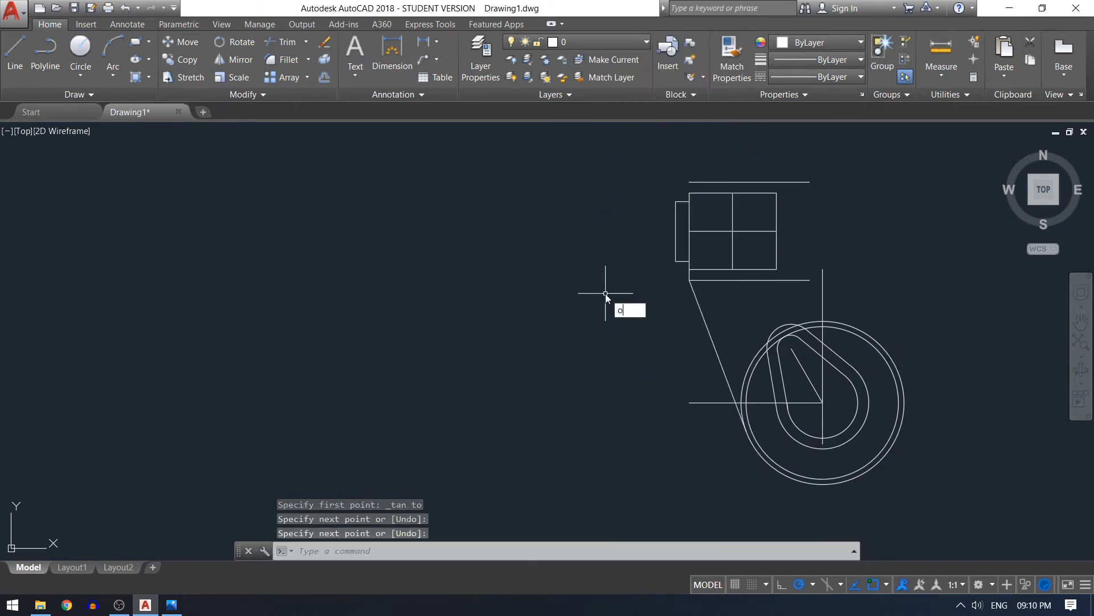
{"action": "key", "text": "Return"}
{"action": "type", "text": "2"}
{"action": "key", "text": "Return"}
{"action": "left_click", "coordinate": [714, 337]}
{"action": "left_click", "coordinate": [714, 337]}
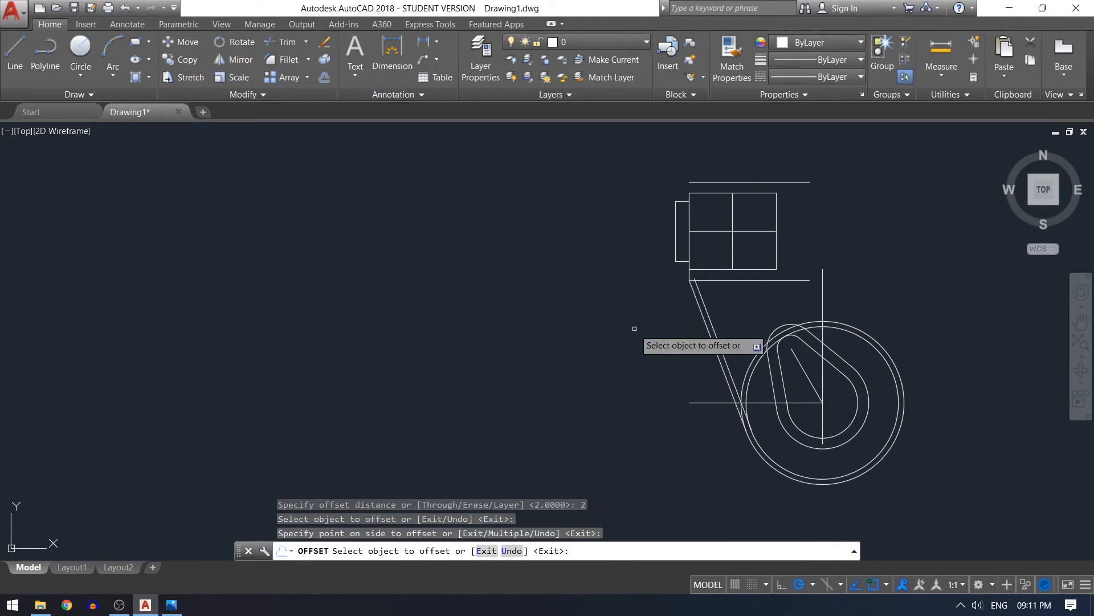
{"action": "type", "text": "tr"}
{"action": "key", "text": "Escape"}
{"action": "type", "text": "tr"}
{"action": "key", "text": "Return"}
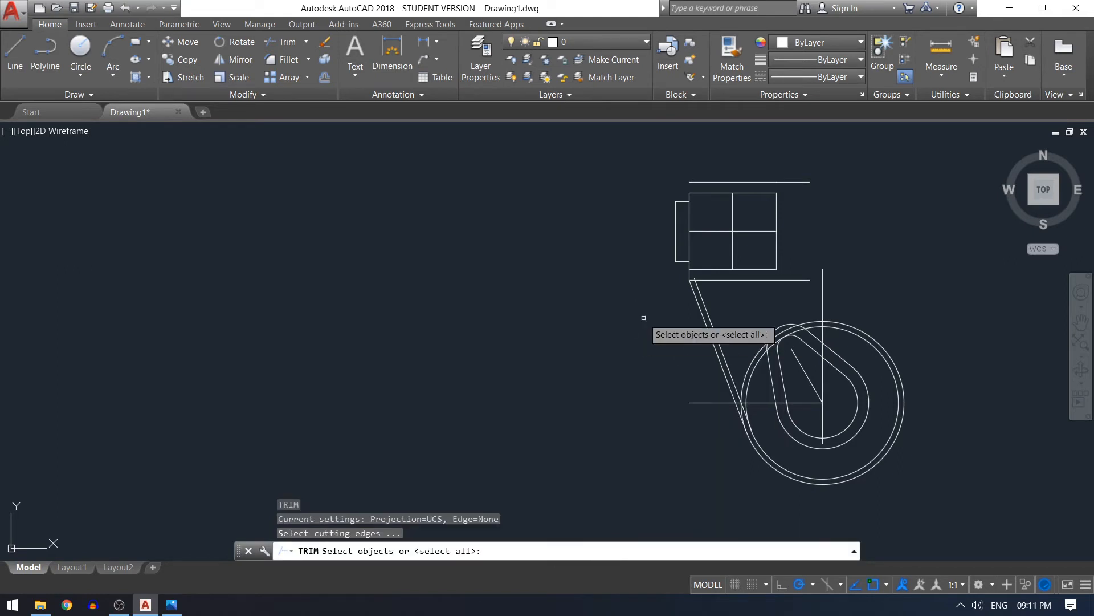
{"action": "key", "text": "Return"}
{"action": "key", "text": "Escape"}
{"action": "key", "text": "Escape"}
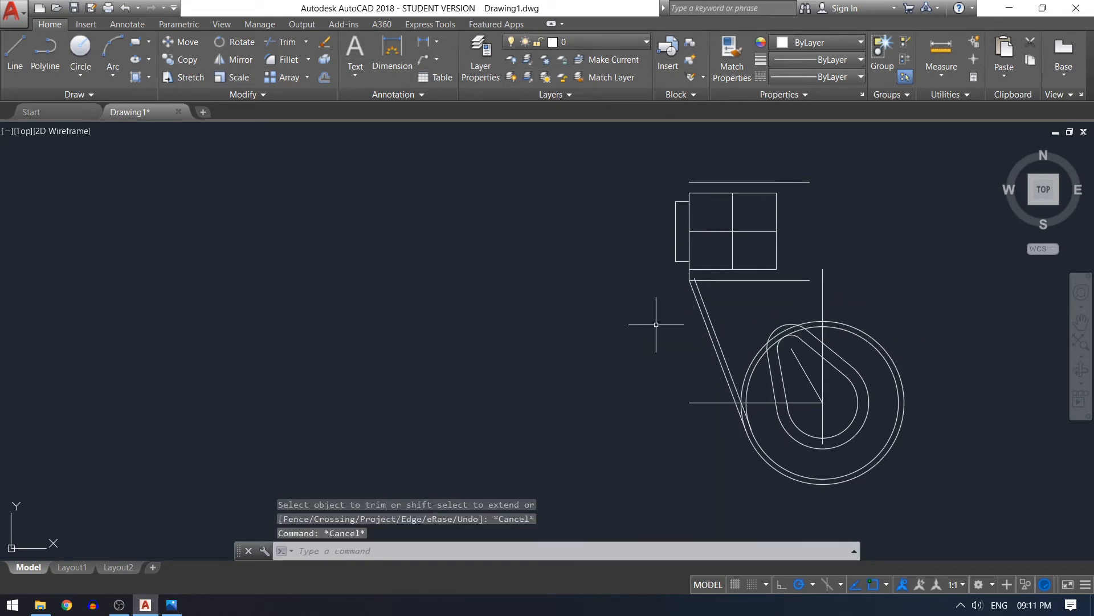
- Erase the inner parallel copy of the left tangent line
{"action": "type", "text": "e"}
{"action": "key", "text": "Return"}
{"action": "left_click", "coordinate": [714, 326]}
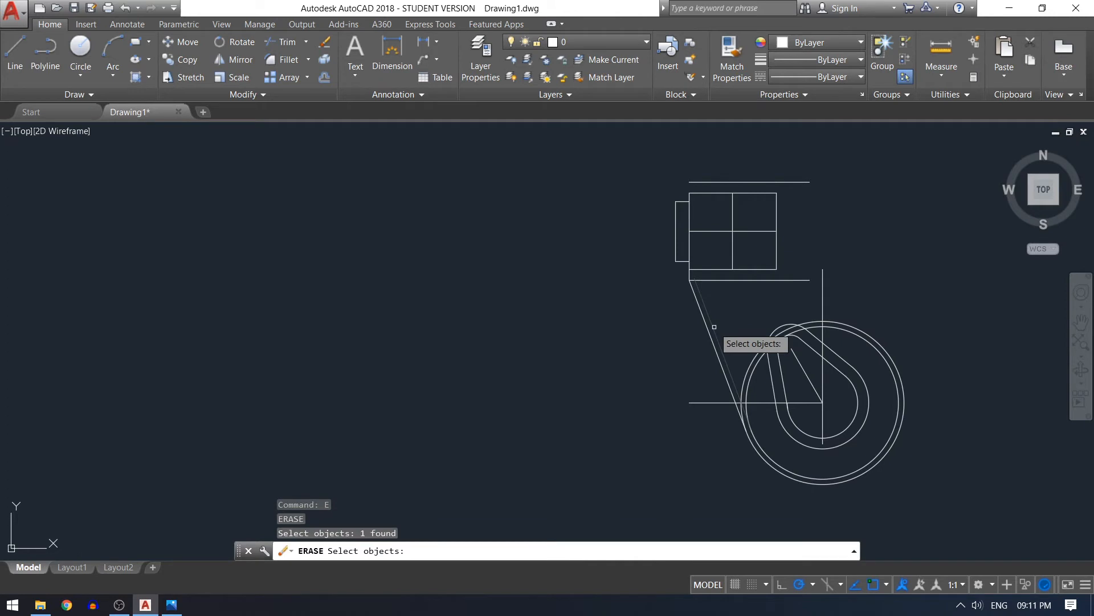
{"action": "key", "text": "Return"}
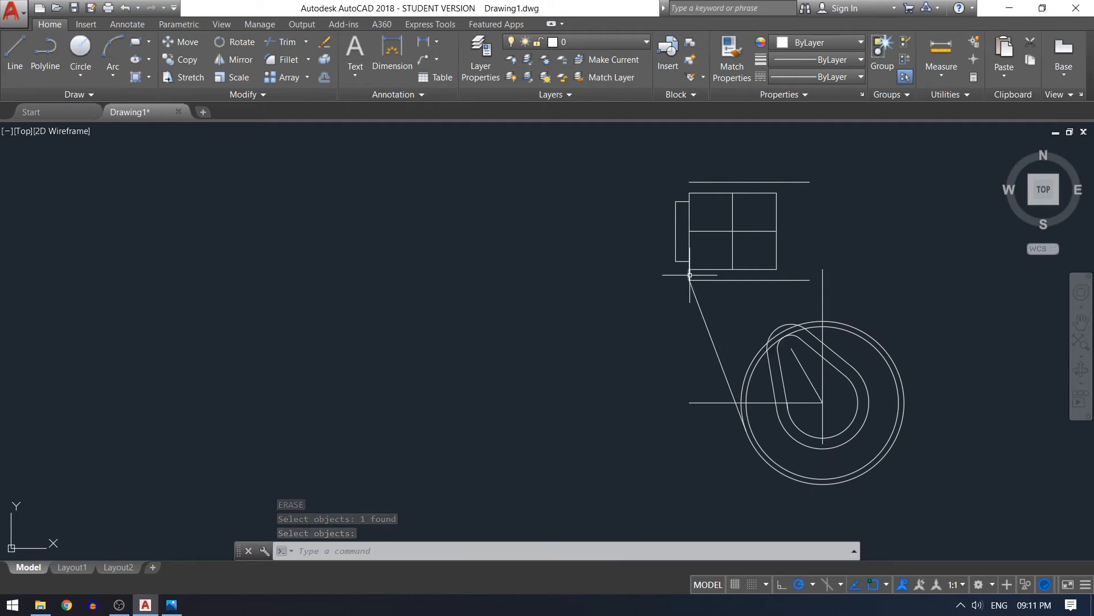
- Offset the short vertical line below the rectangle's lower-left corner by 2 toward the inside as a helper line
{"action": "type", "text": "o"}
{"action": "key", "text": "Return"}
{"action": "type", "text": "2"}
{"action": "key", "text": "Return"}
{"action": "scroll", "coordinate": [665, 281], "scroll_direction": "up", "scroll_amount": 3}
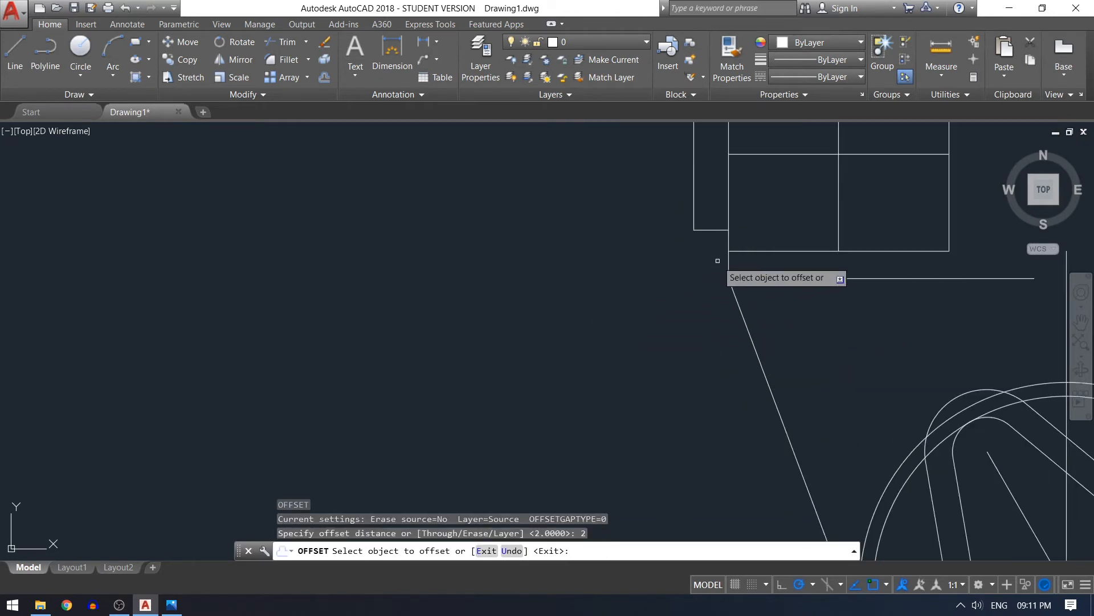
{"action": "left_click", "coordinate": [728, 263]}
{"action": "left_click", "coordinate": [648, 320]}
{"action": "scroll", "coordinate": [648, 320], "scroll_direction": "down", "scroll_amount": 4}
{"action": "key", "text": "Escape"}
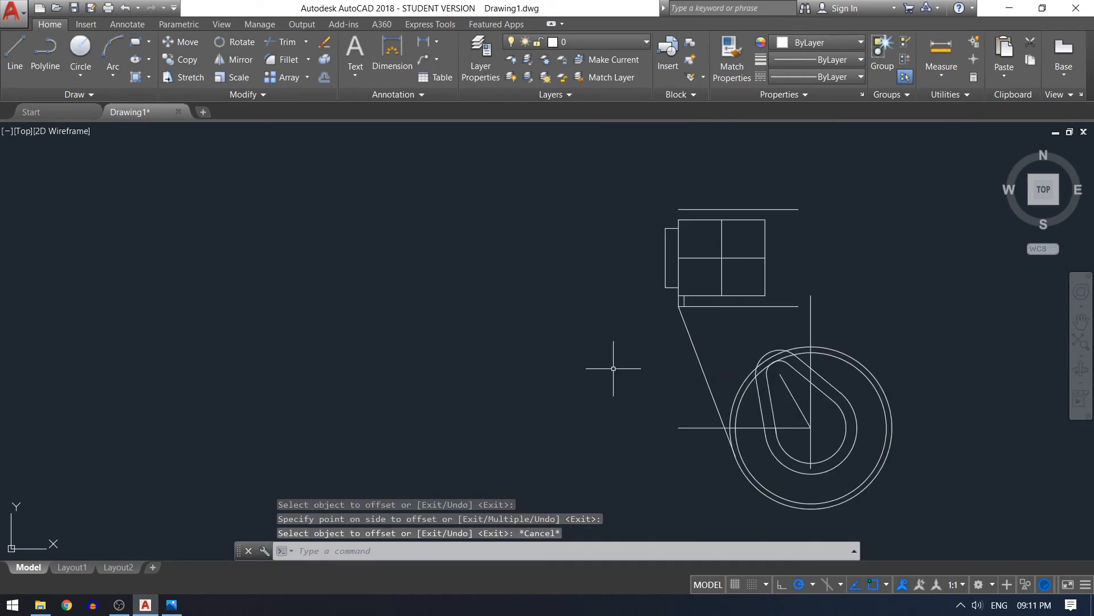
- Draw a line tangent to the left side of the radius 28 circle, ending at the helper line's lower endpoint
{"action": "type", "text": "l"}
{"action": "key", "text": "Return"}
{"action": "right_click", "coordinate": [572, 381], "text": "shift"}
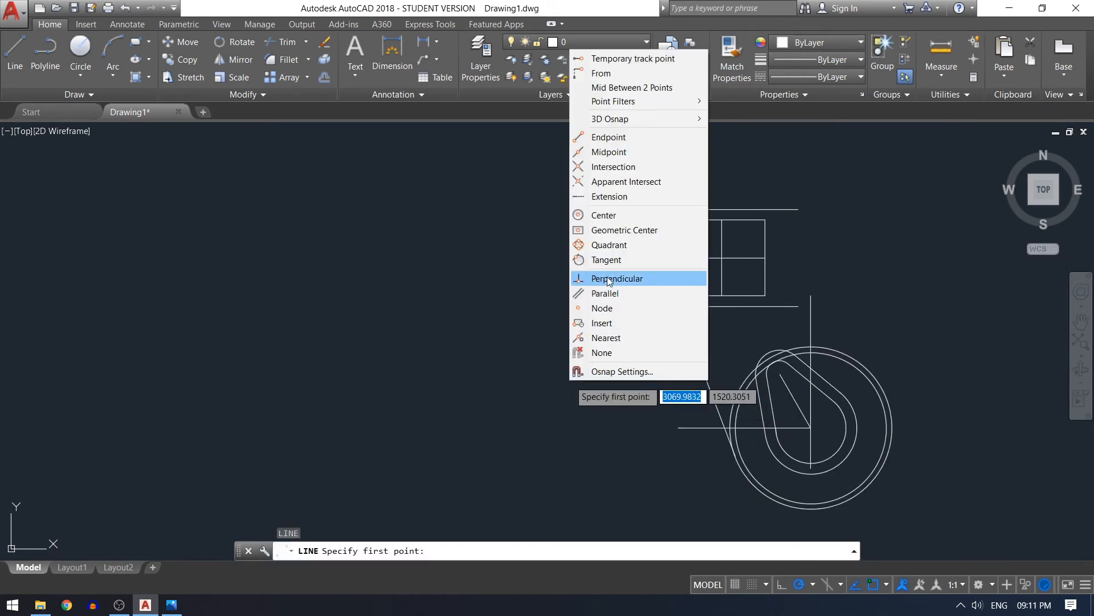
{"action": "left_click", "coordinate": [606, 259]}
{"action": "left_click", "coordinate": [731, 440]}
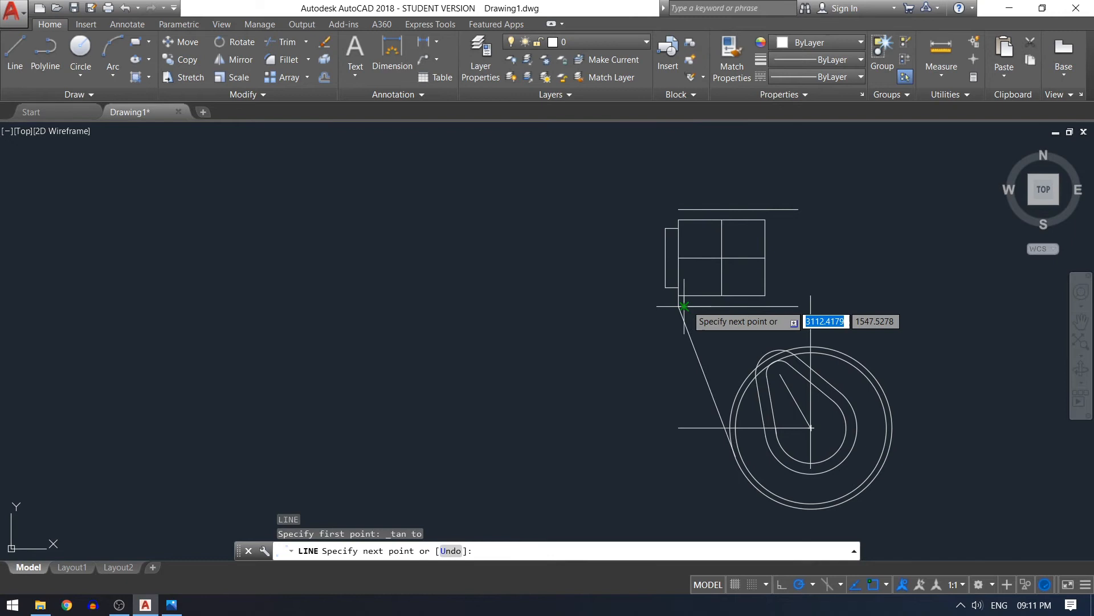
{"action": "key", "text": "Return"}
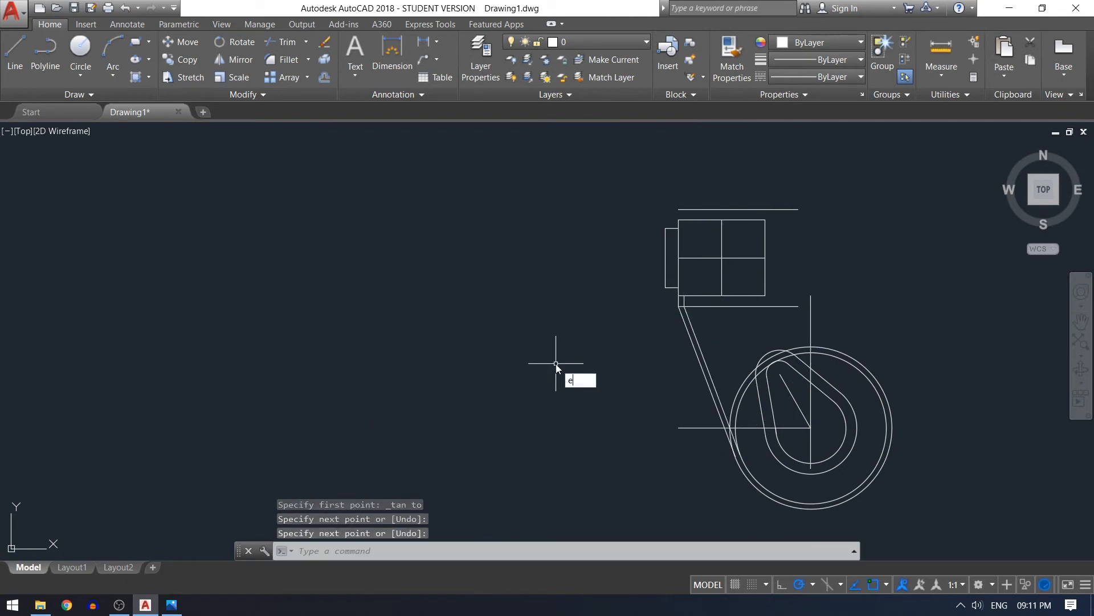
- Erase the short vertical helper line beside the rectangle's lower-left corner
{"action": "type", "text": "e"}
{"action": "key", "text": "Return"}
{"action": "scroll", "coordinate": [684, 303], "scroll_direction": "up", "scroll_amount": 2}
{"action": "left_click", "coordinate": [677, 301]}
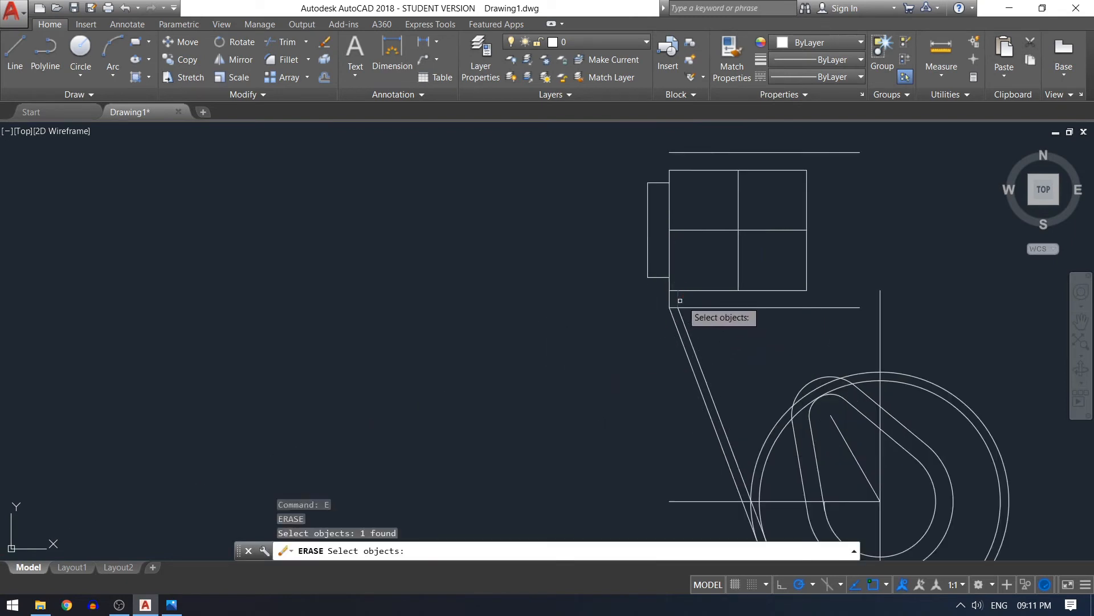
{"action": "key", "text": "Return"}
{"action": "scroll", "coordinate": [602, 381], "scroll_direction": "down", "scroll_amount": 1}
{"action": "scroll", "coordinate": [674, 503], "scroll_direction": "up", "scroll_amount": 1}
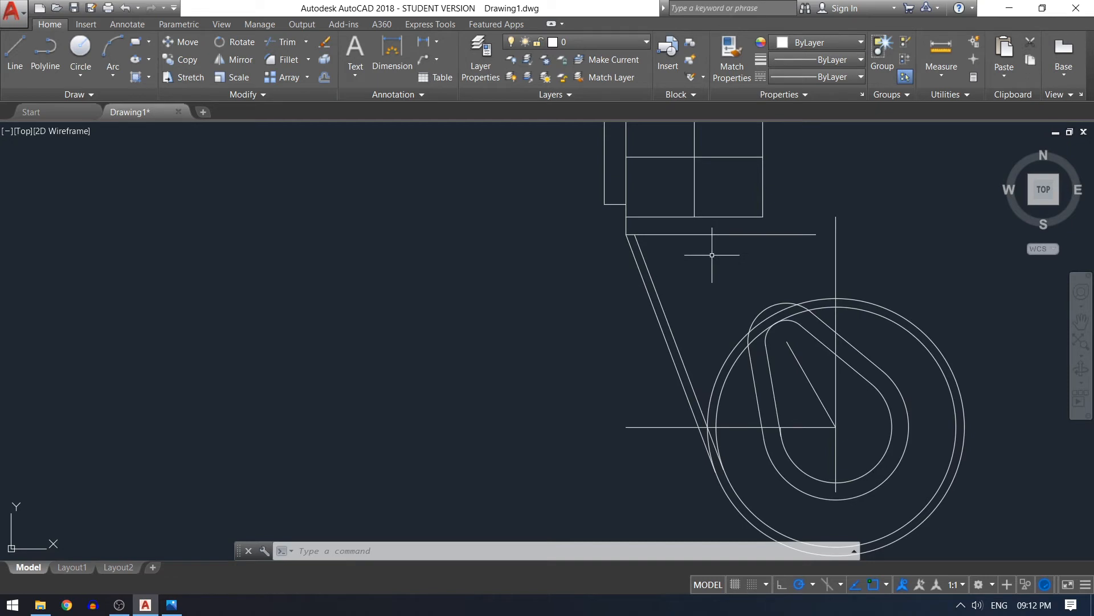
- Draw a vertical line from the rectangle's lower-right corner down past the lower offset line
{"action": "type", "text": "l"}
{"action": "key", "text": "Return"}
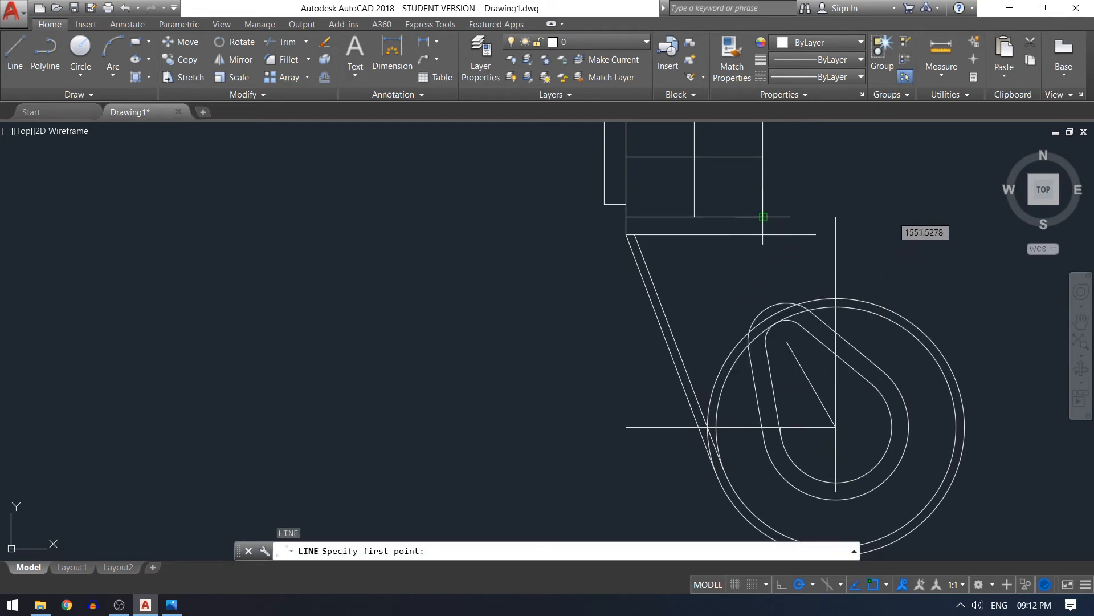
{"action": "left_click", "coordinate": [763, 217]}
{"action": "left_click", "coordinate": [763, 273]}
{"action": "key", "text": "Return"}
- Draw a line tangent to the radius 30 circle's upper right side, ending where the new vertical line crosses the lower offset line
{"action": "type", "text": "l"}
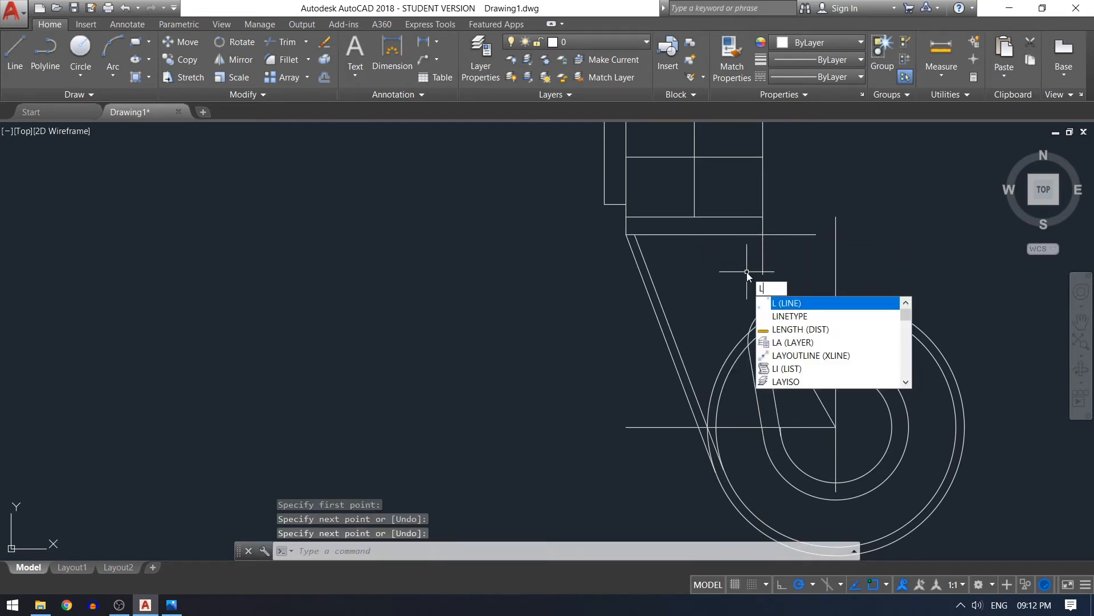
{"action": "key", "text": "Return"}
{"action": "right_click", "coordinate": [925, 238], "text": "shift"}
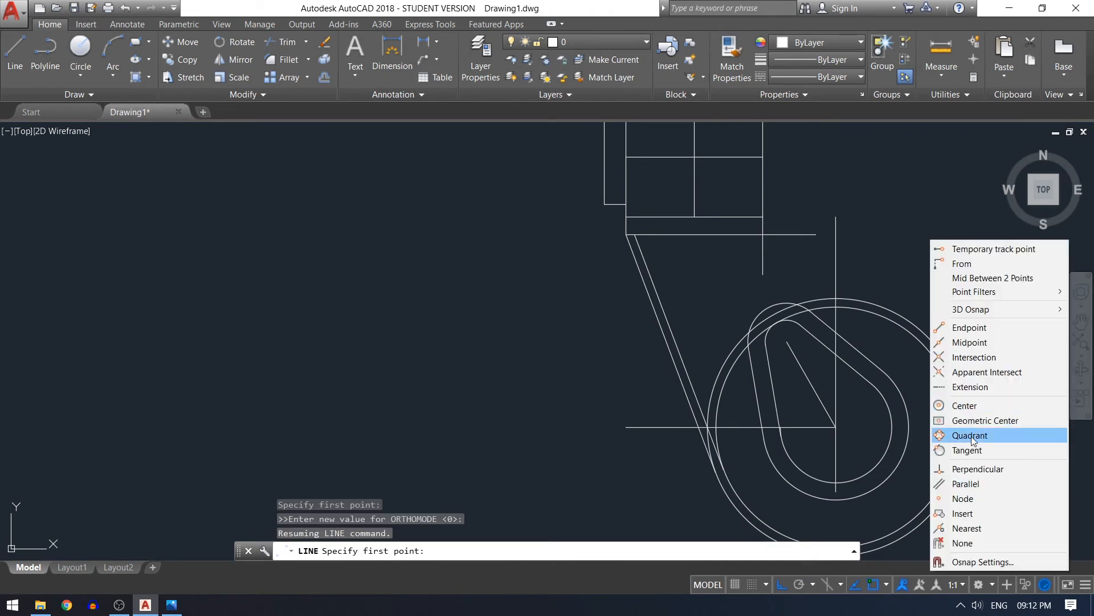
{"action": "left_click", "coordinate": [971, 450]}
{"action": "left_click", "coordinate": [951, 366]}
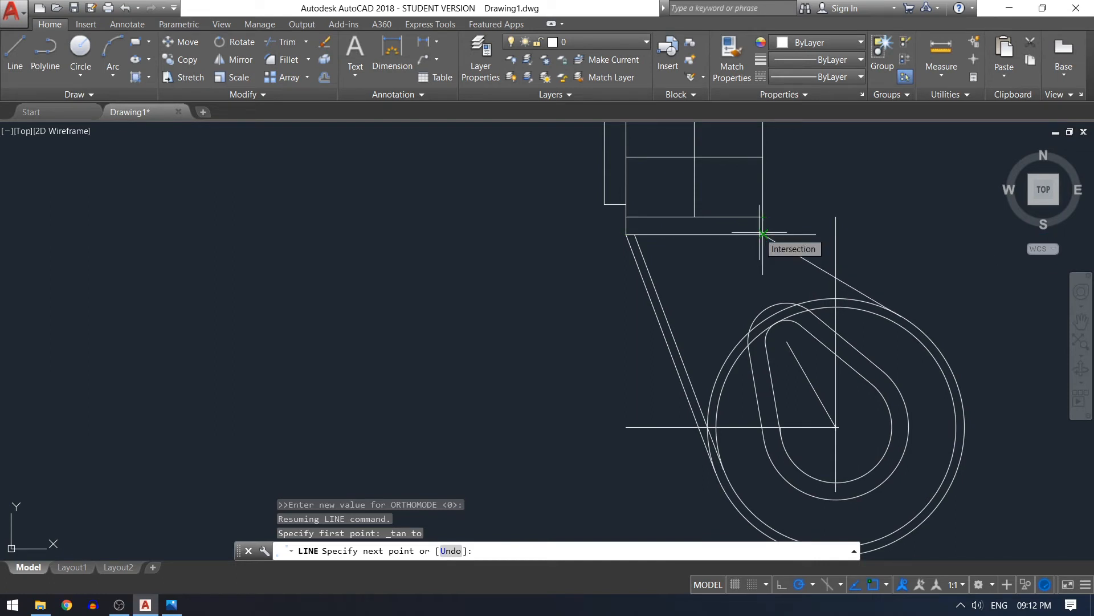
{"action": "scroll", "coordinate": [761, 229], "scroll_direction": "up", "scroll_amount": 4}
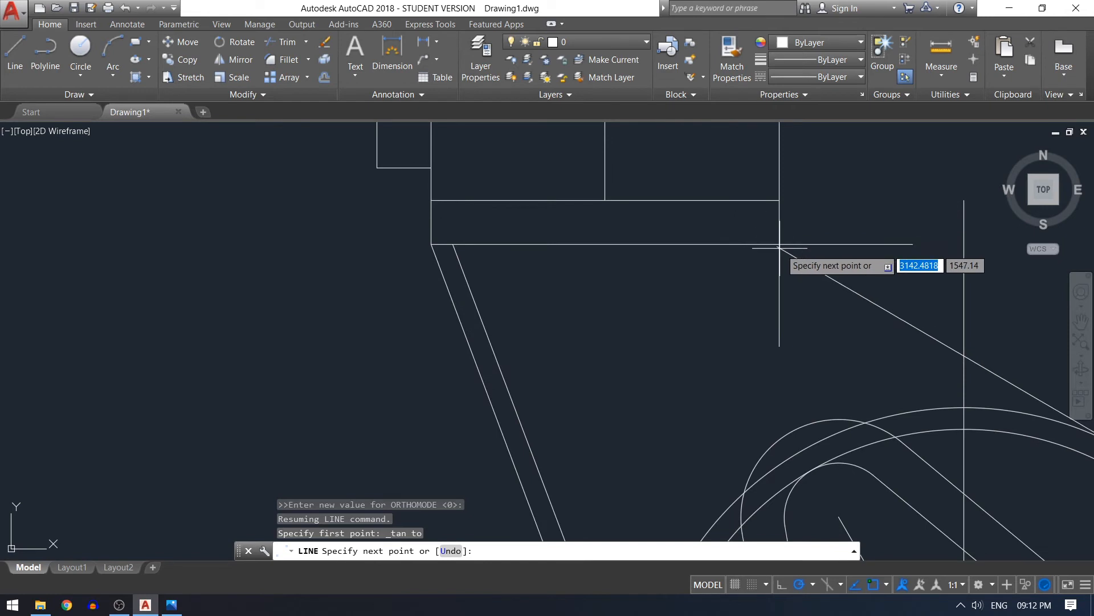
{"action": "left_click", "coordinate": [778, 243]}
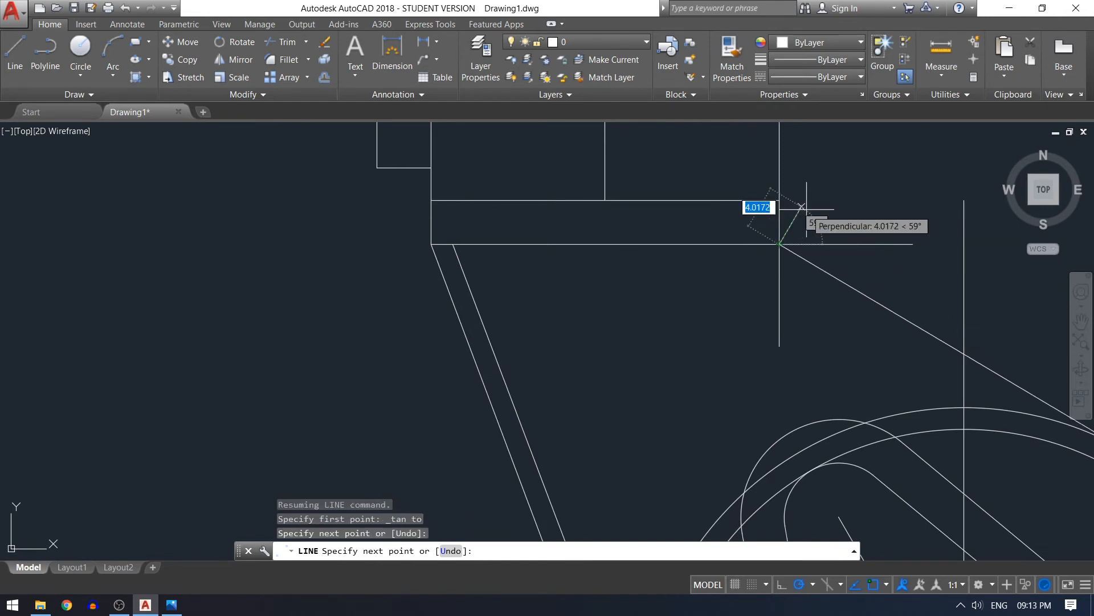
{"action": "key", "text": "Return"}
{"action": "scroll", "coordinate": [807, 209], "scroll_direction": "down", "scroll_amount": 2}
{"action": "scroll", "coordinate": [795, 268], "scroll_direction": "up", "scroll_amount": 2}
{"action": "scroll", "coordinate": [818, 310], "scroll_direction": "down", "scroll_amount": 2}
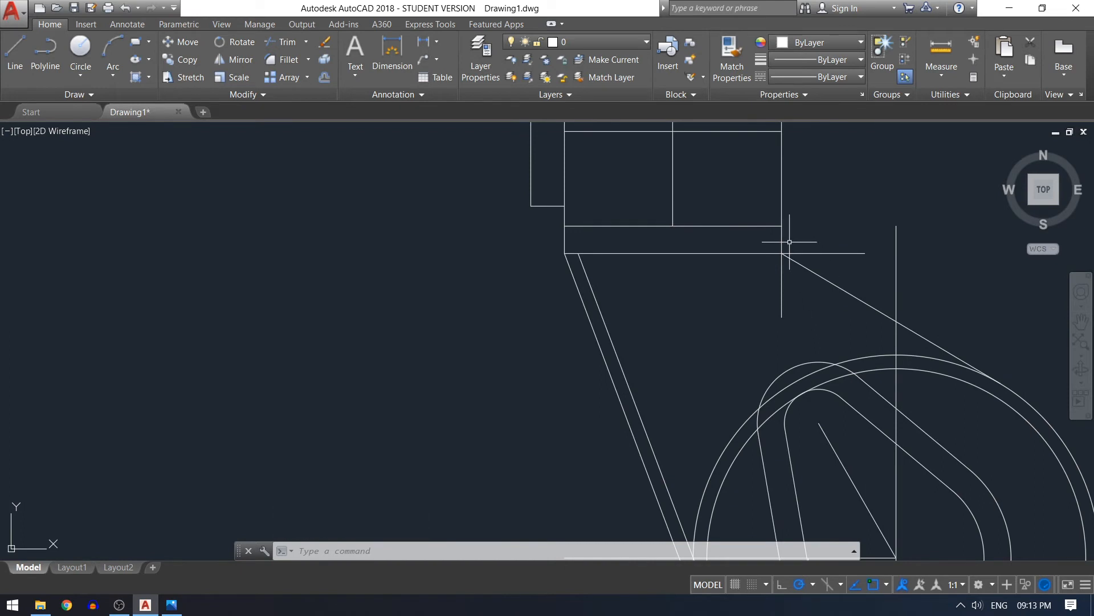
- Offset the vertical line below the rectangle's lower-right corner by 2 toward the inside of the part
{"action": "type", "text": "o"}
{"action": "key", "text": "Return"}
{"action": "type", "text": "3"}
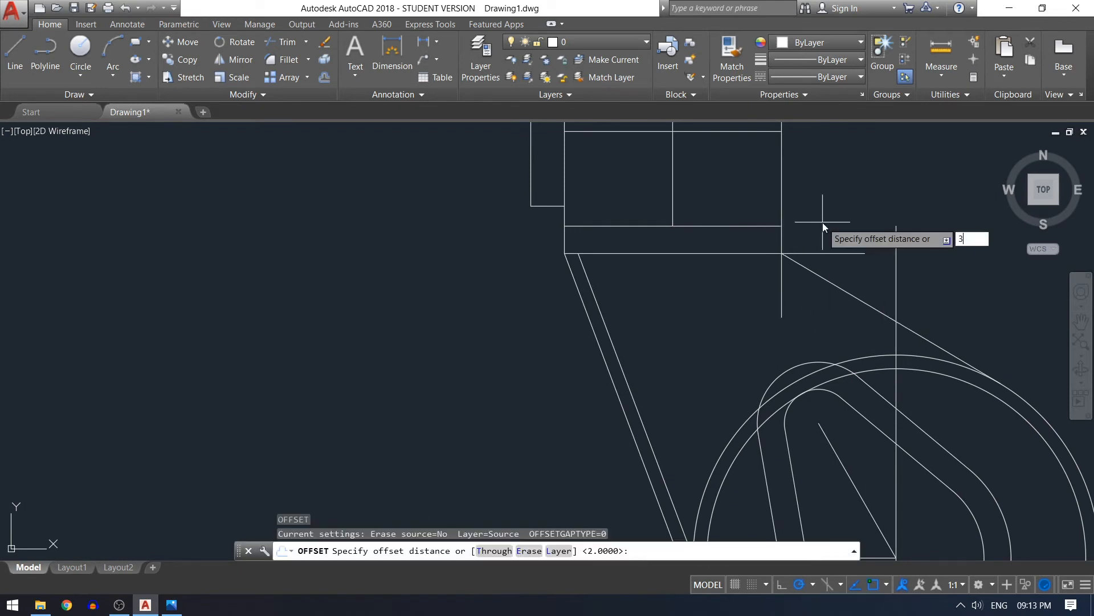
{"action": "key", "text": "BackSpace"}
{"action": "type", "text": "2"}
{"action": "key", "text": "Return"}
{"action": "left_click", "coordinate": [782, 240]}
{"action": "left_click", "coordinate": [741, 300]}
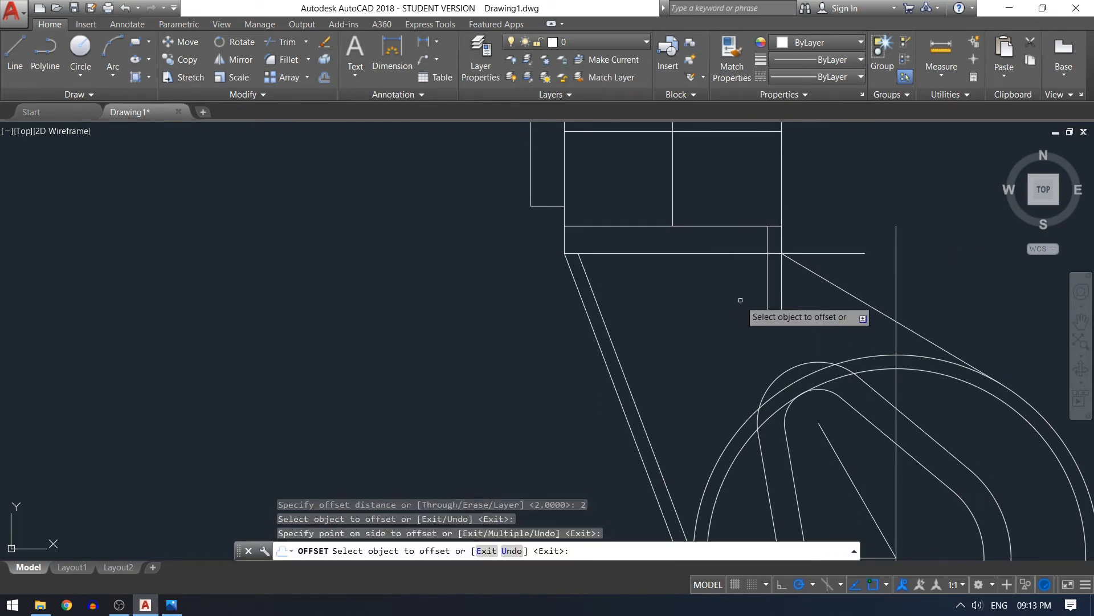
{"action": "scroll", "coordinate": [740, 300], "scroll_direction": "down", "scroll_amount": 2}
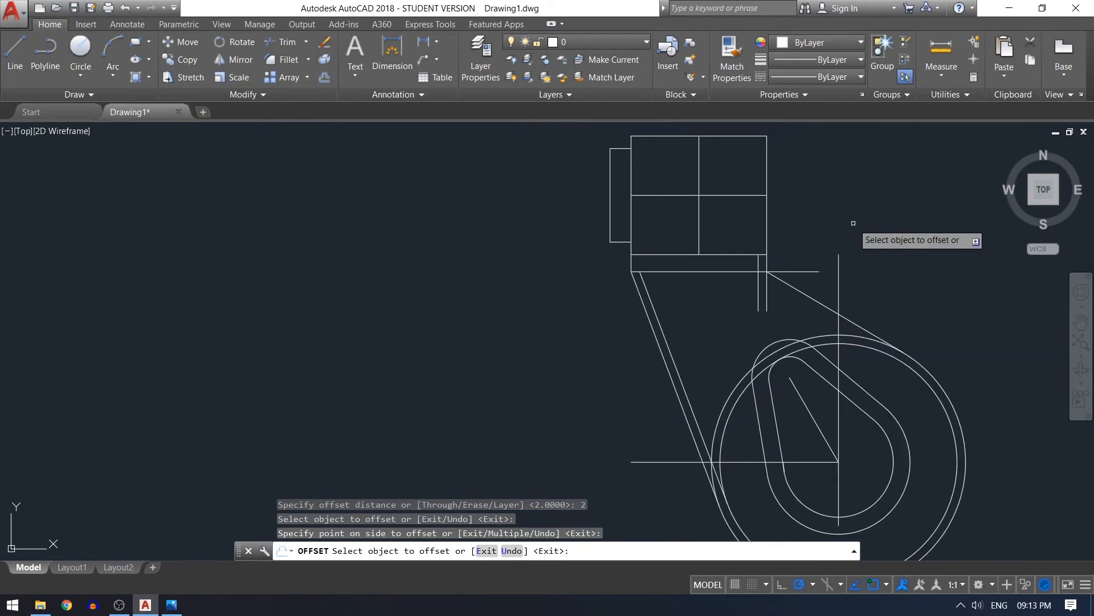
{"action": "key", "text": "Escape"}
- Draw a line tangent to the radius 28 circle's upper right side, ending where the inner vertical line crosses the lower offset line
{"action": "type", "text": "l"}
{"action": "key", "text": "Return"}
{"action": "right_click", "coordinate": [878, 233], "text": "shift"}
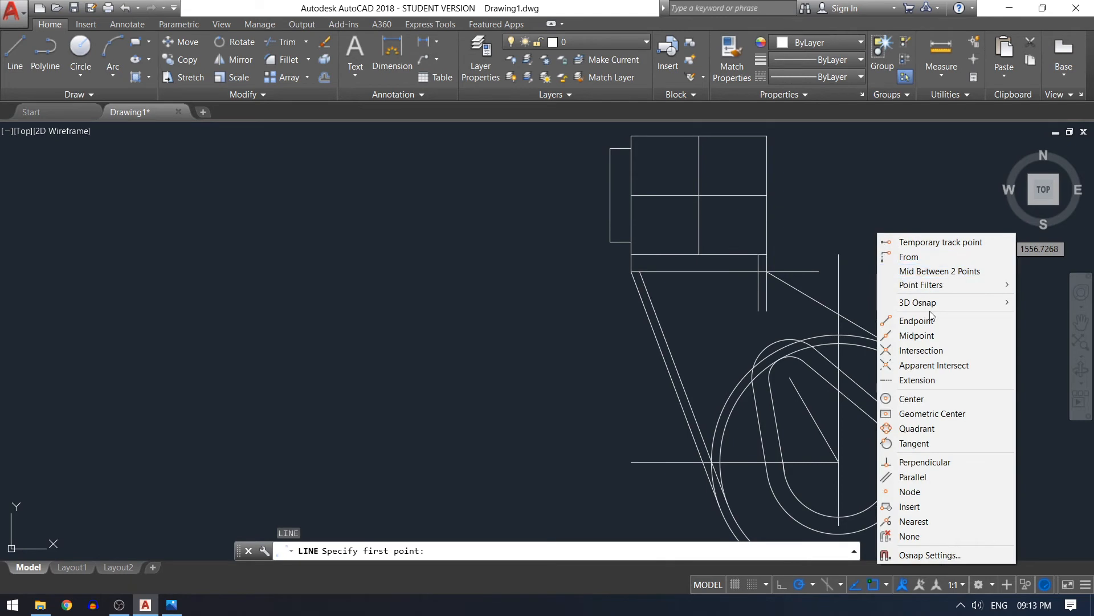
{"action": "left_click", "coordinate": [980, 442]}
{"action": "left_click", "coordinate": [940, 411]}
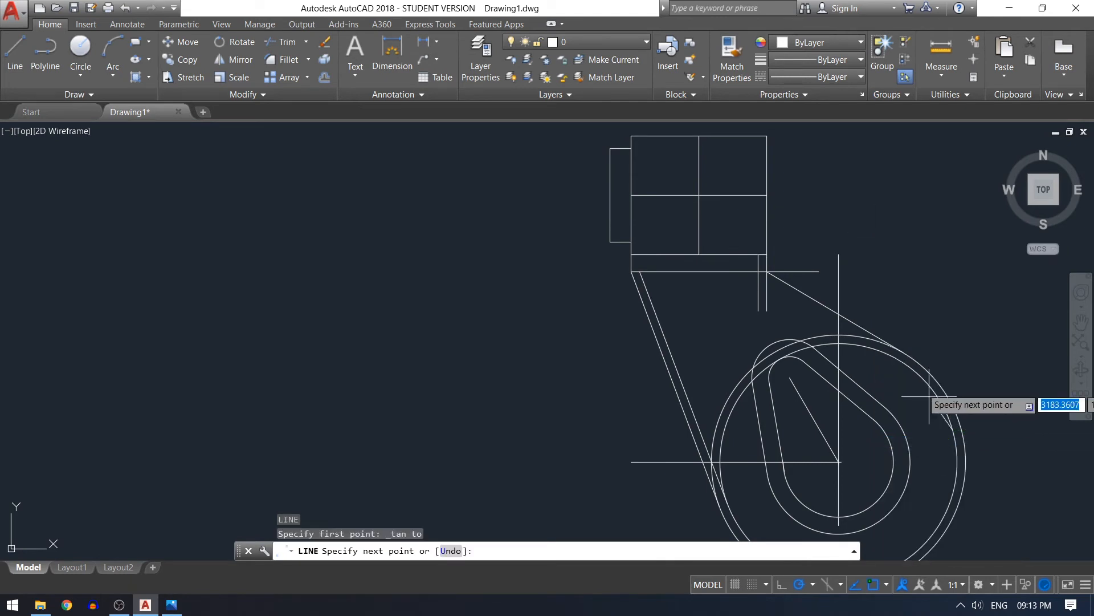
{"action": "scroll", "coordinate": [758, 271], "scroll_direction": "up", "scroll_amount": 4}
{"action": "left_click", "coordinate": [757, 273]}
{"action": "key", "text": "Return"}
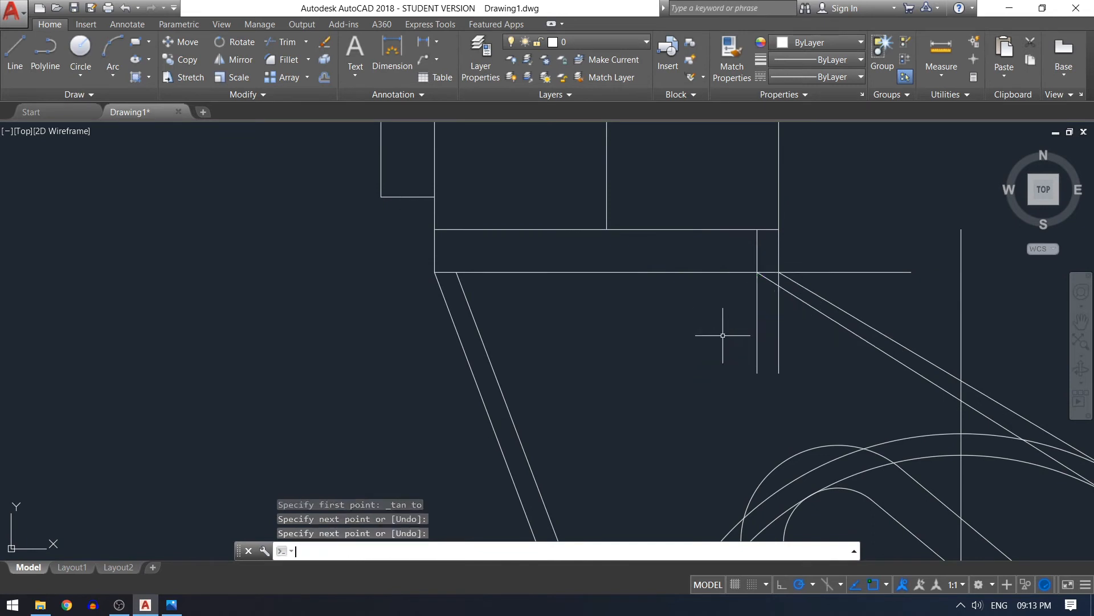
- Fillet the outer right tangent line and the vertical line below the rectangle's lower-right corner with radius 5
{"action": "scroll", "coordinate": [722, 335], "scroll_direction": "down", "scroll_amount": 1}
{"action": "scroll", "coordinate": [724, 337], "scroll_direction": "up", "scroll_amount": 1}
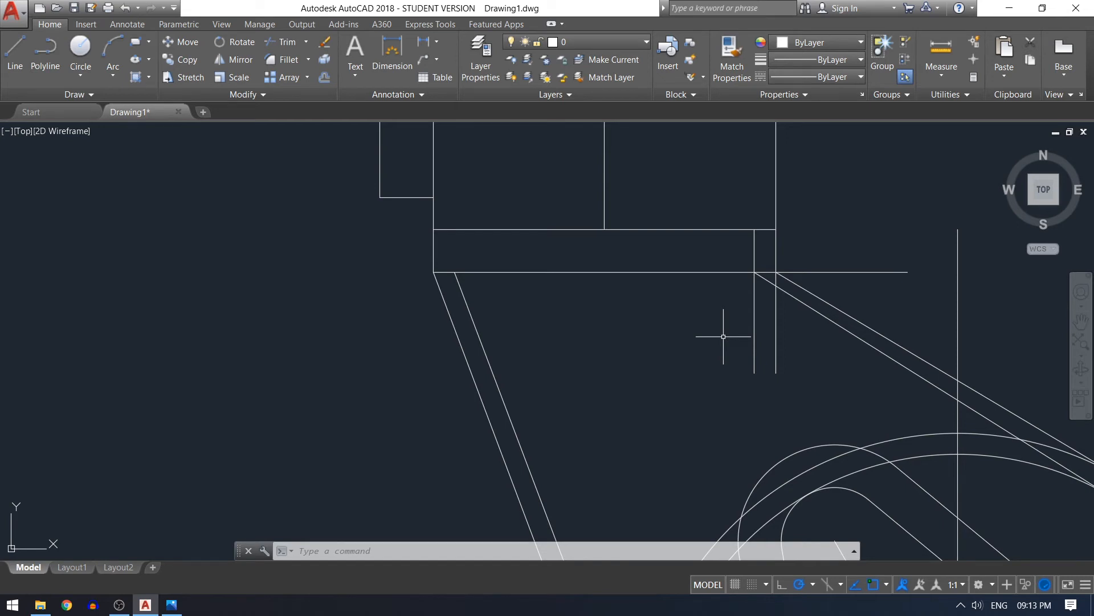
{"action": "type", "text": "f"}
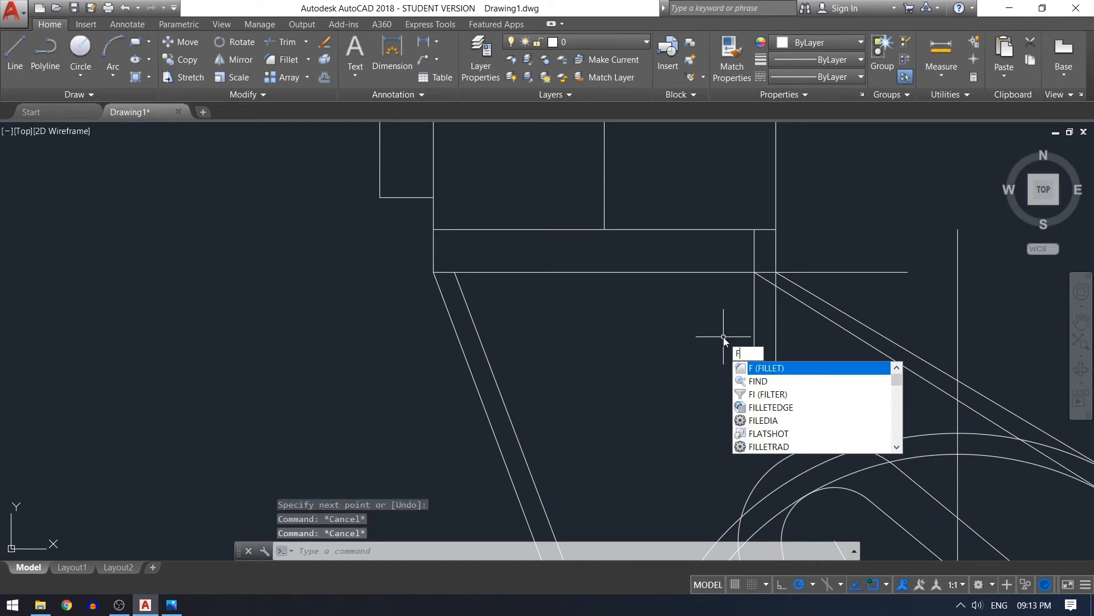
{"action": "key", "text": "Return"}
{"action": "type", "text": "r"}
{"action": "key", "text": "Return"}
{"action": "type", "text": "5"}
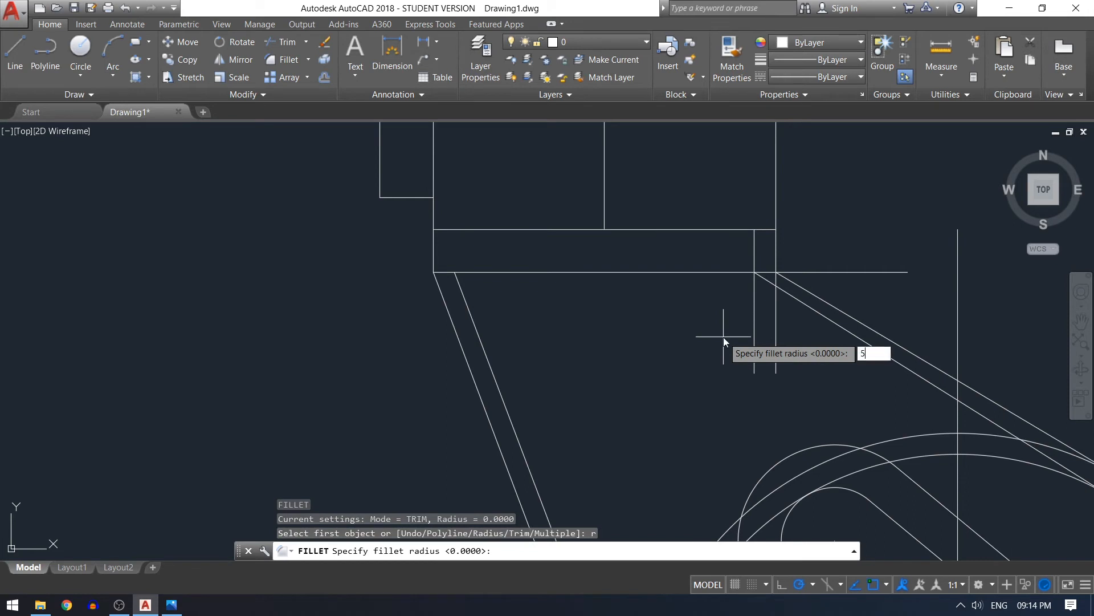
{"action": "key", "text": "Return"}
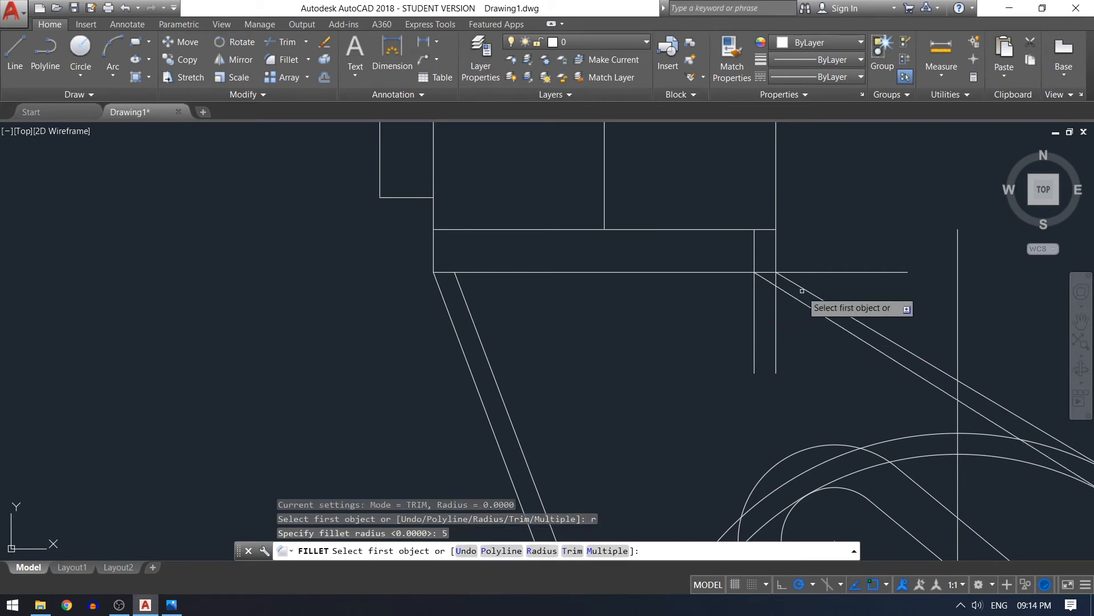
{"action": "left_click", "coordinate": [809, 292]}
{"action": "left_click", "coordinate": [776, 261]}
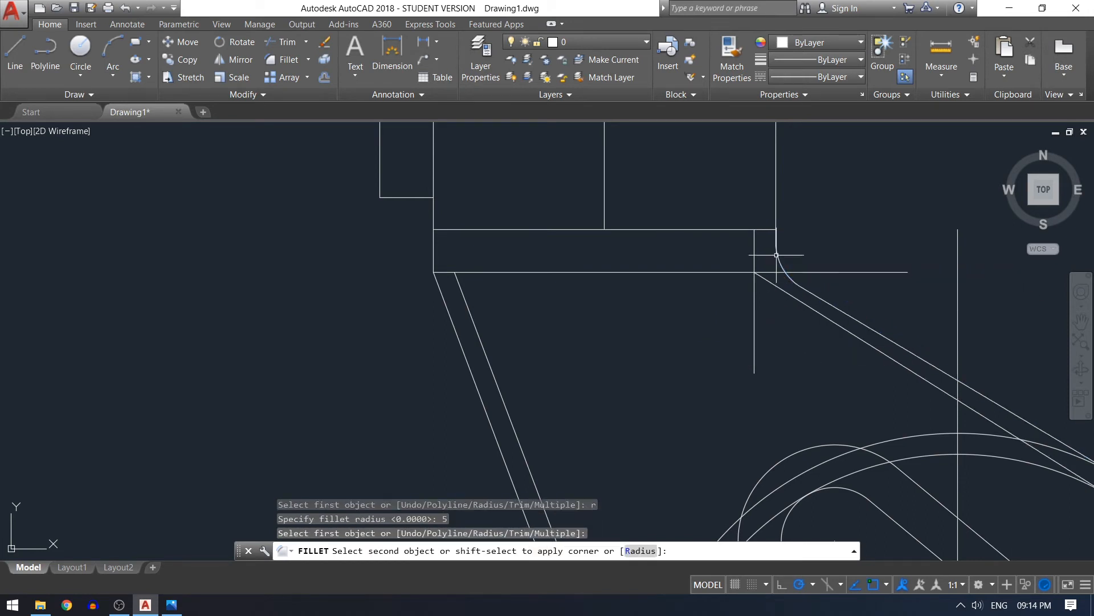
- Fillet the inner right tangent line and the inner vertical line with the same radius of 5
{"action": "key", "text": "Return"}
{"action": "type", "text": "r"}
{"action": "key", "text": "Return"}
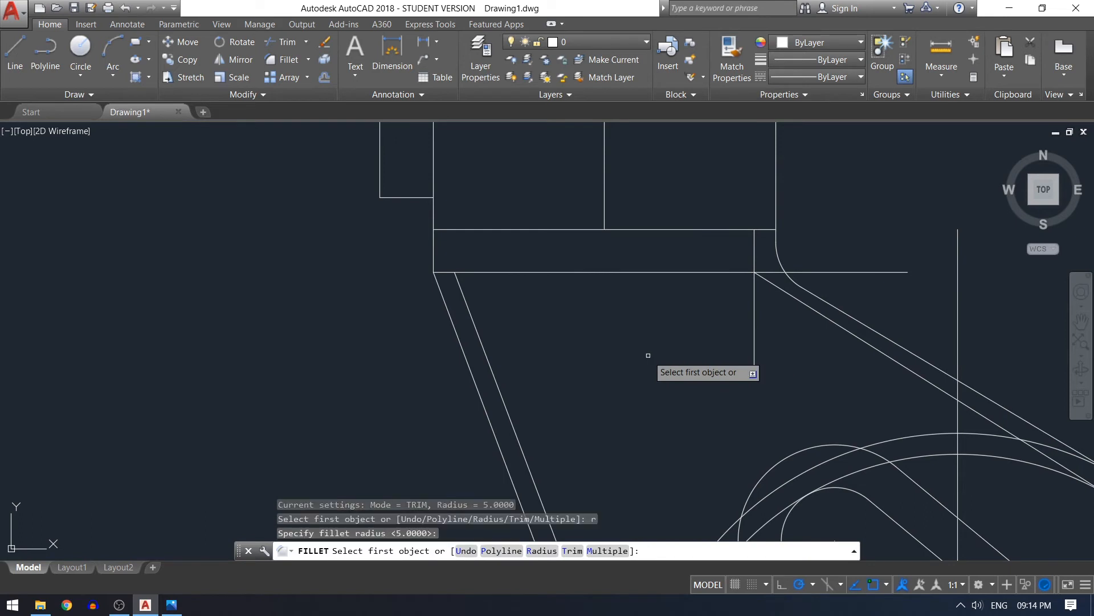
{"action": "left_click", "coordinate": [763, 279]}
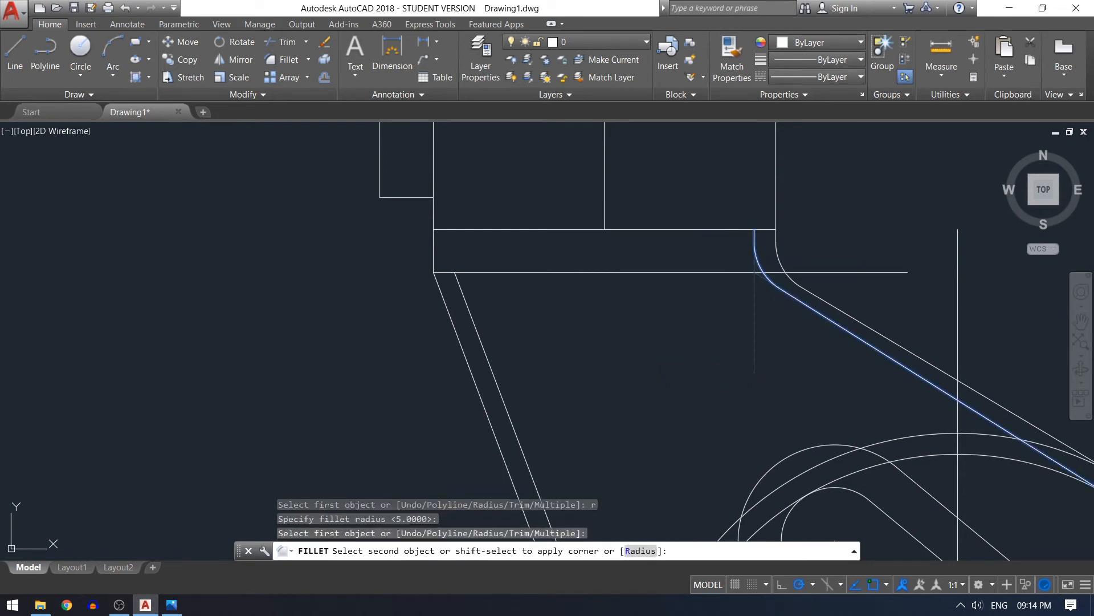
{"action": "left_click", "coordinate": [753, 247]}
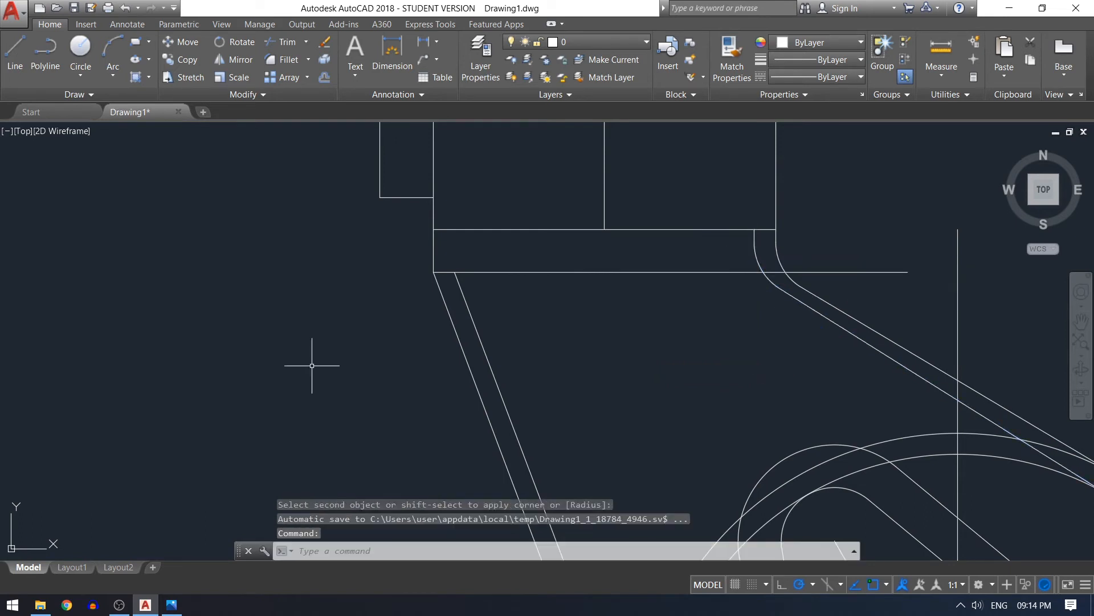
- Trim the part of the inner fillet arc that lies above the lower offset line
{"action": "type", "text": "tr"}
{"action": "key", "text": "Return"}
{"action": "left_click", "coordinate": [704, 272]}
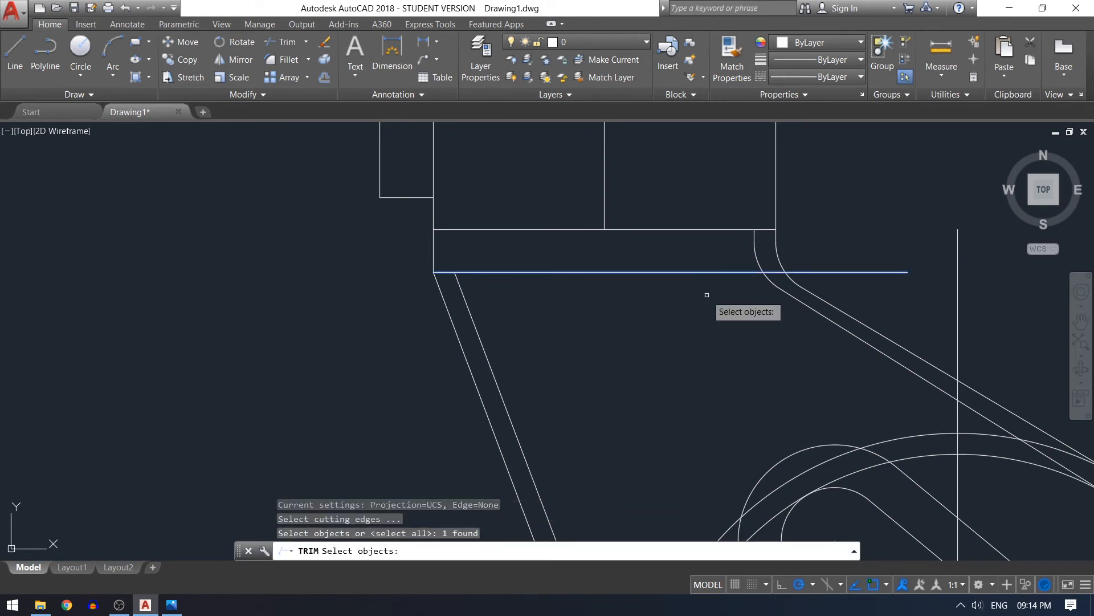
{"action": "key", "text": "Return"}
{"action": "left_click", "coordinate": [755, 250]}
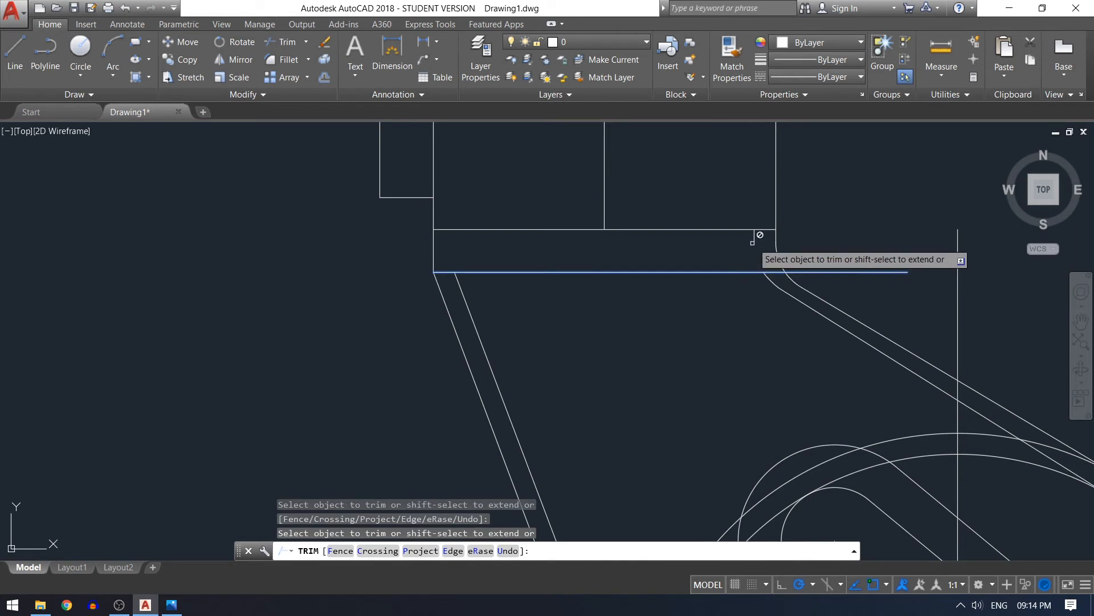
{"action": "key", "text": "Return"}
- Erase the short vertical piece left above the trimmed inner fillet
{"action": "type", "text": "e"}
{"action": "key", "text": "Return"}
{"action": "left_click", "coordinate": [754, 244]}
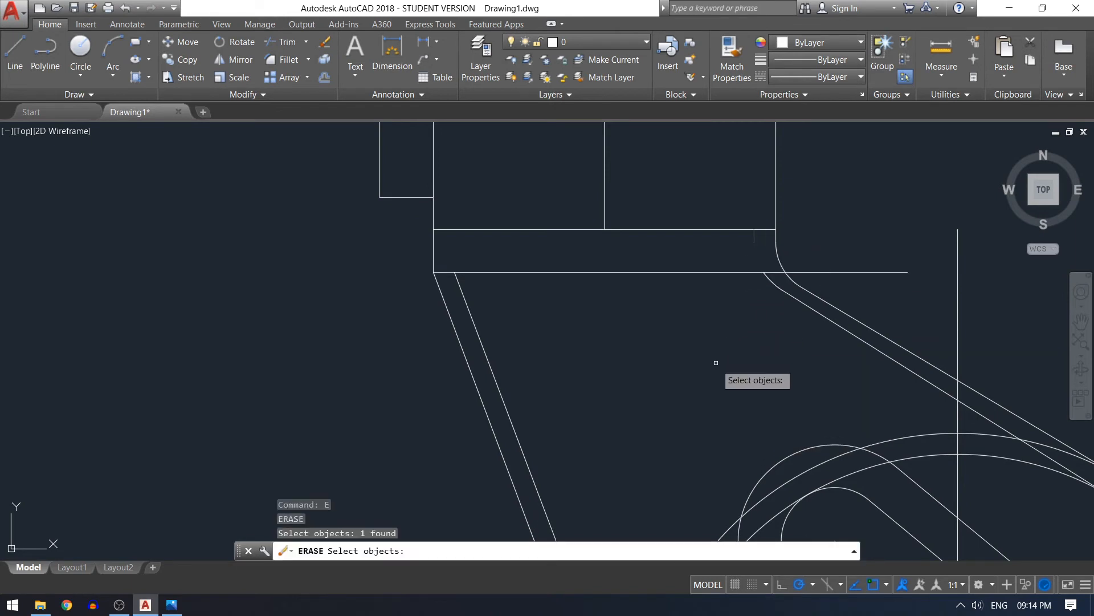
{"action": "key", "text": "Return"}
- Trim the upper-left arc of the radius 30 circle between the two outer tangent lines
{"action": "scroll", "coordinate": [716, 369], "scroll_direction": "down", "scroll_amount": 4}
{"action": "scroll", "coordinate": [758, 414], "scroll_direction": "down", "scroll_amount": 2}
{"action": "scroll", "coordinate": [806, 466], "scroll_direction": "up", "scroll_amount": 3}
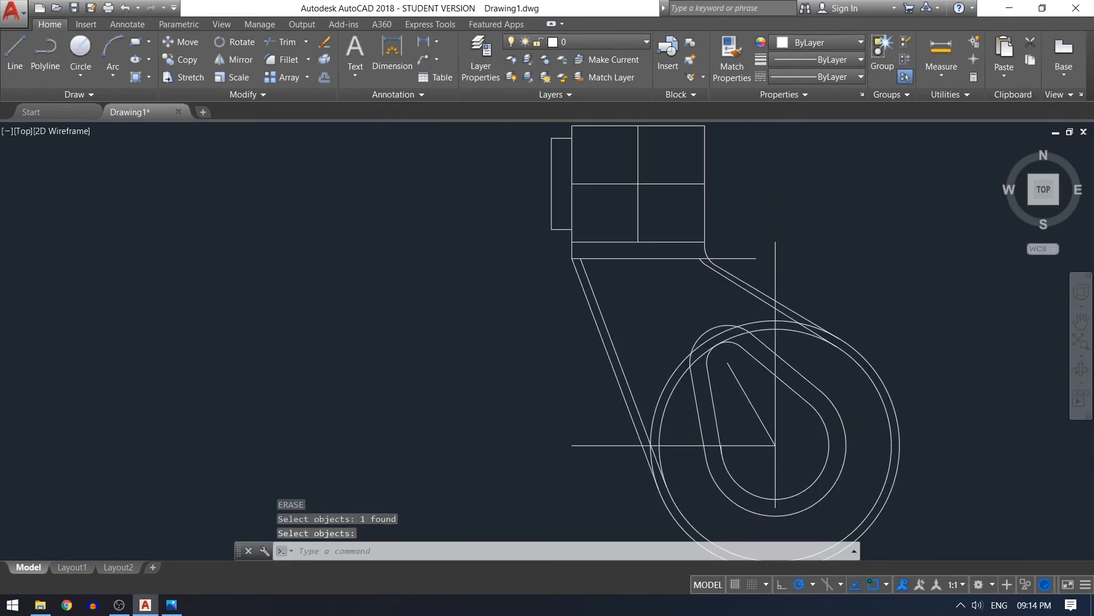
{"action": "scroll", "coordinate": [809, 355], "scroll_direction": "up", "scroll_amount": 2}
{"action": "type", "text": "tr"}
{"action": "key", "text": "Return"}
{"action": "left_click", "coordinate": [801, 231]}
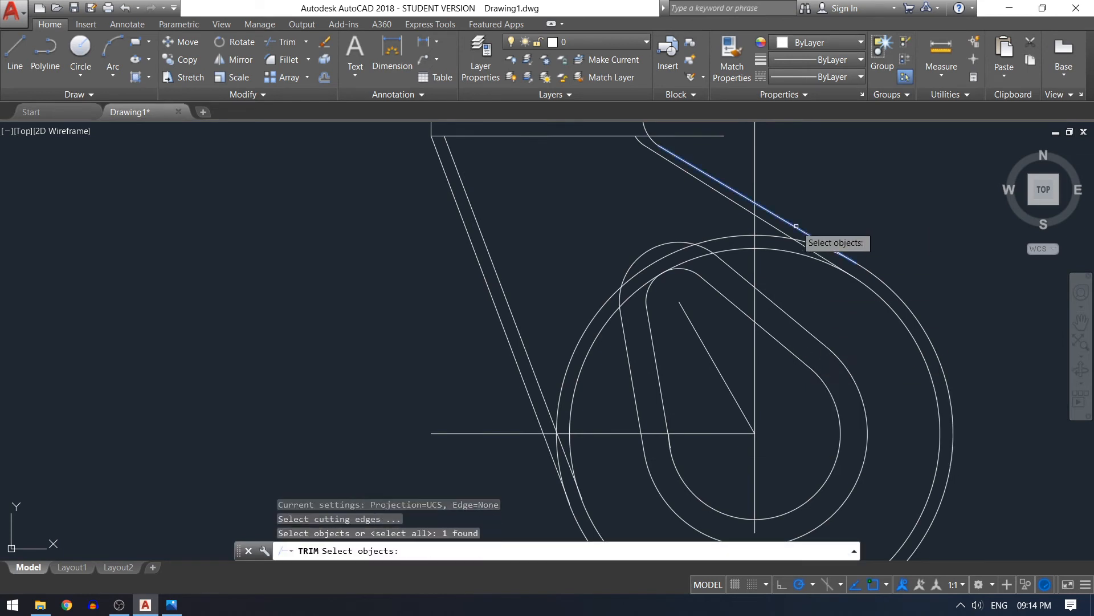
{"action": "left_click", "coordinate": [516, 365]}
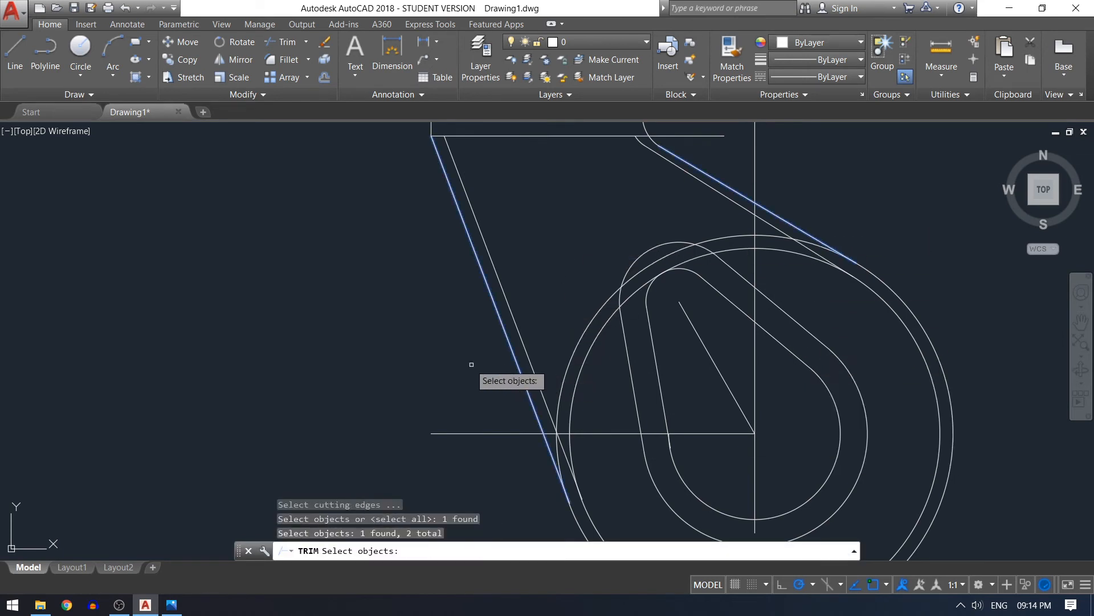
{"action": "key", "text": "Return"}
{"action": "key", "text": "Escape"}
- Trim the upper-left arc of the radius 28 circle between the two inner tangent lines
{"action": "type", "text": "TR"}
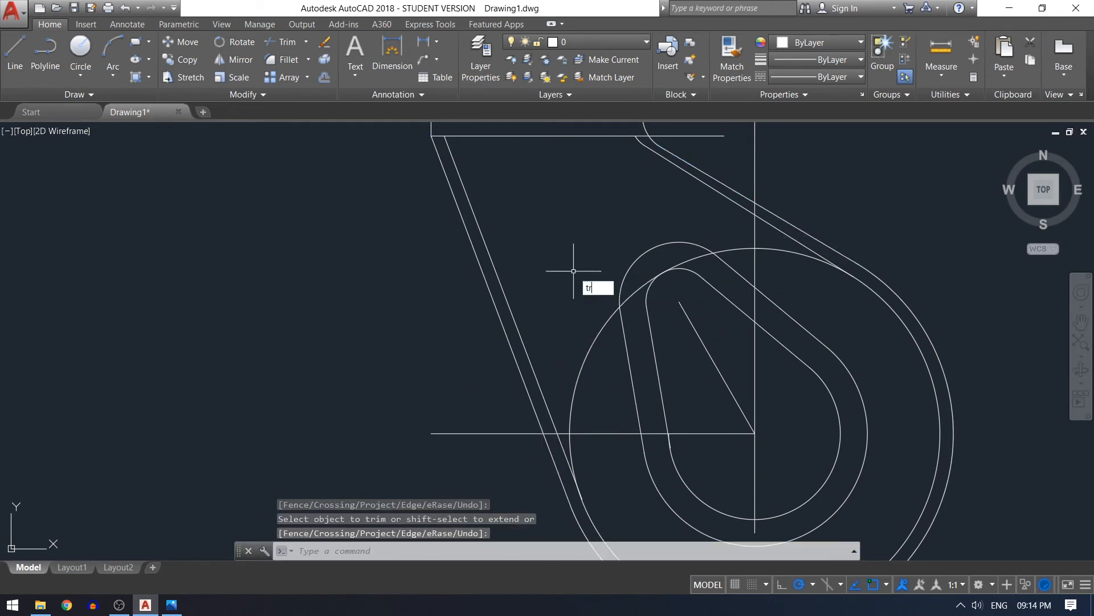
{"action": "key", "text": "Return"}
{"action": "left_click", "coordinate": [712, 189]}
{"action": "left_click", "coordinate": [518, 316]}
{"action": "key", "text": "Return"}
{"action": "left_click", "coordinate": [592, 337]}
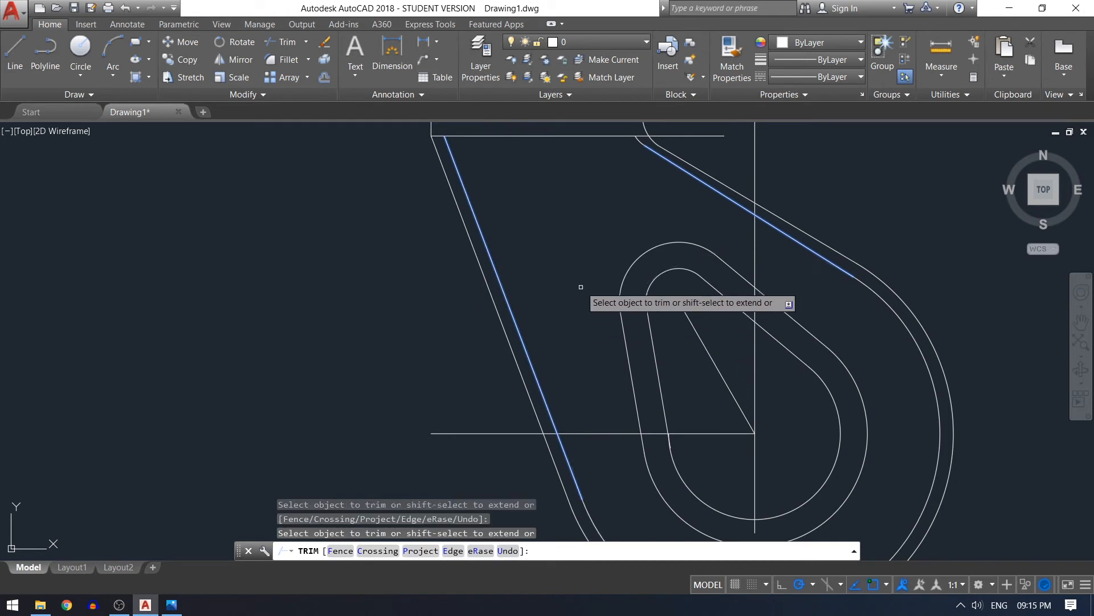
{"action": "key", "text": "Return"}
- Trim the lower offset line where it extends beyond the outer fillet on the part's right side
{"action": "scroll", "coordinate": [581, 280], "scroll_direction": "down", "scroll_amount": 4}
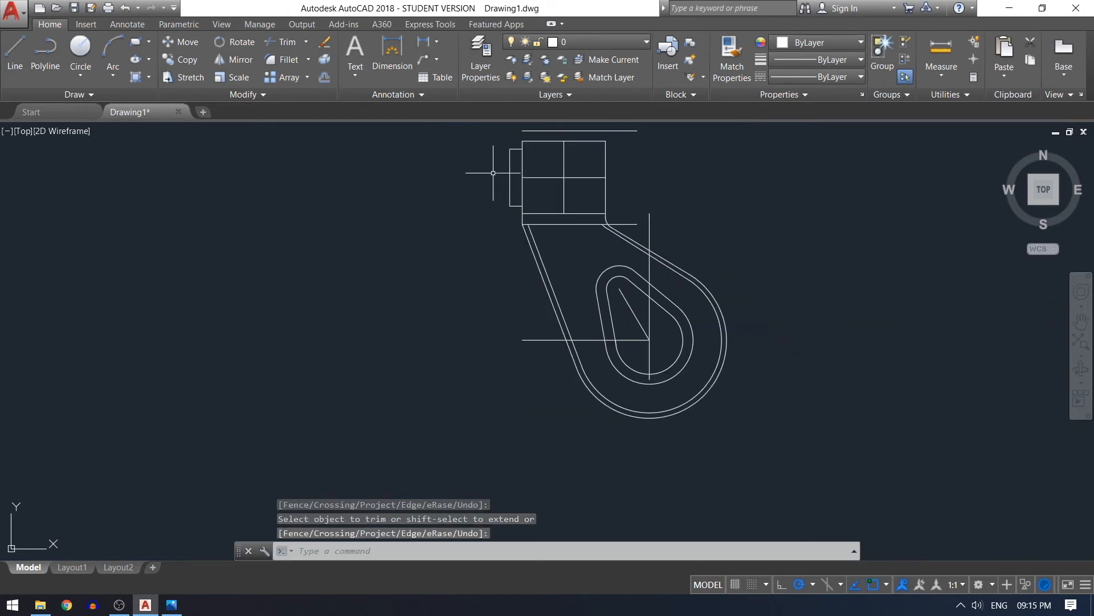
{"action": "scroll", "coordinate": [493, 173], "scroll_direction": "down", "scroll_amount": 2}
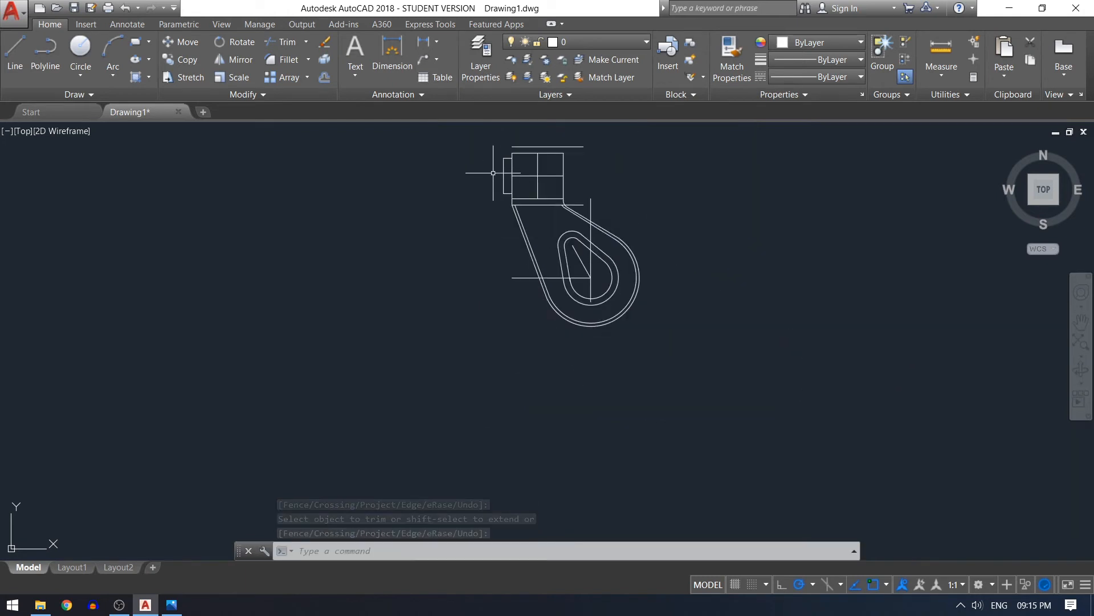
{"action": "scroll", "coordinate": [503, 162], "scroll_direction": "up", "scroll_amount": 2}
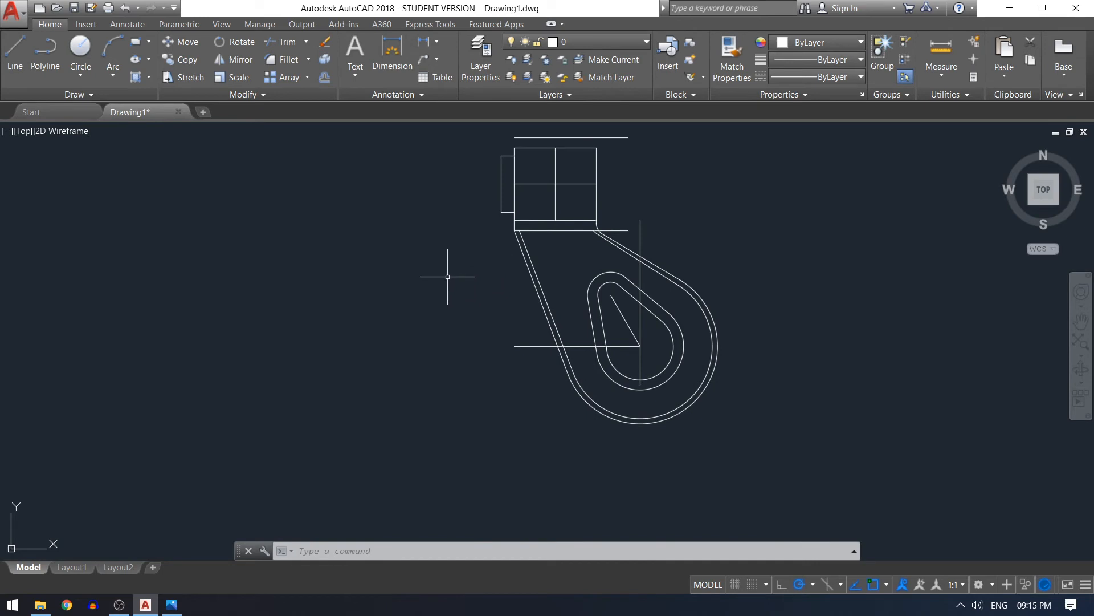
{"action": "type", "text": "r"}
{"action": "key", "text": "Return"}
{"action": "scroll", "coordinate": [622, 230], "scroll_direction": "up", "scroll_amount": 8}
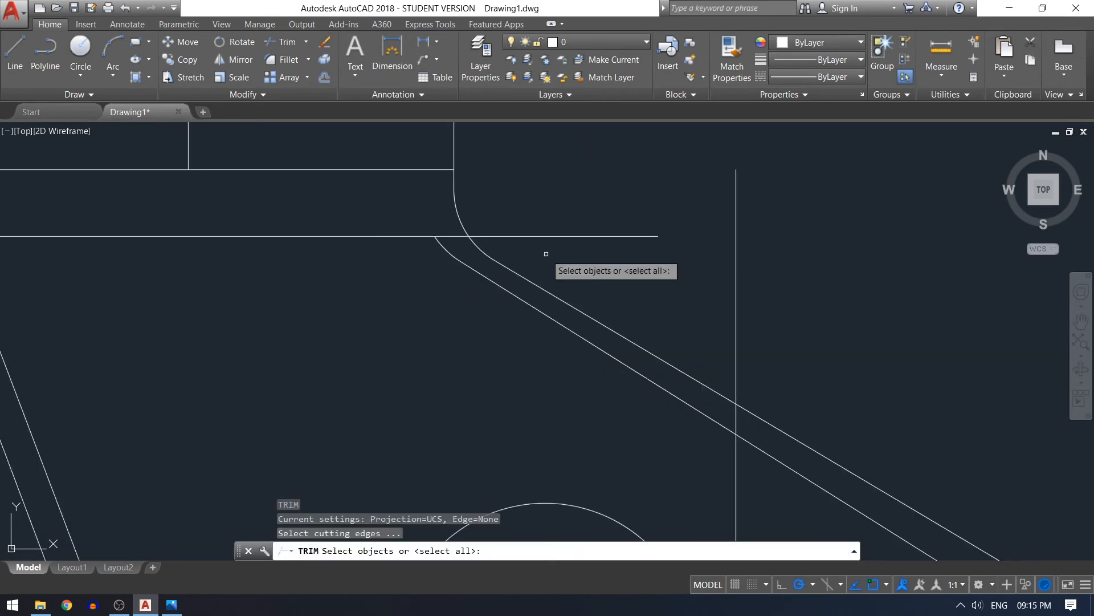
{"action": "left_click", "coordinate": [485, 249]}
{"action": "key", "text": "Return"}
{"action": "left_click", "coordinate": [531, 236]}
{"action": "scroll", "coordinate": [596, 195], "scroll_direction": "down", "scroll_amount": 5}
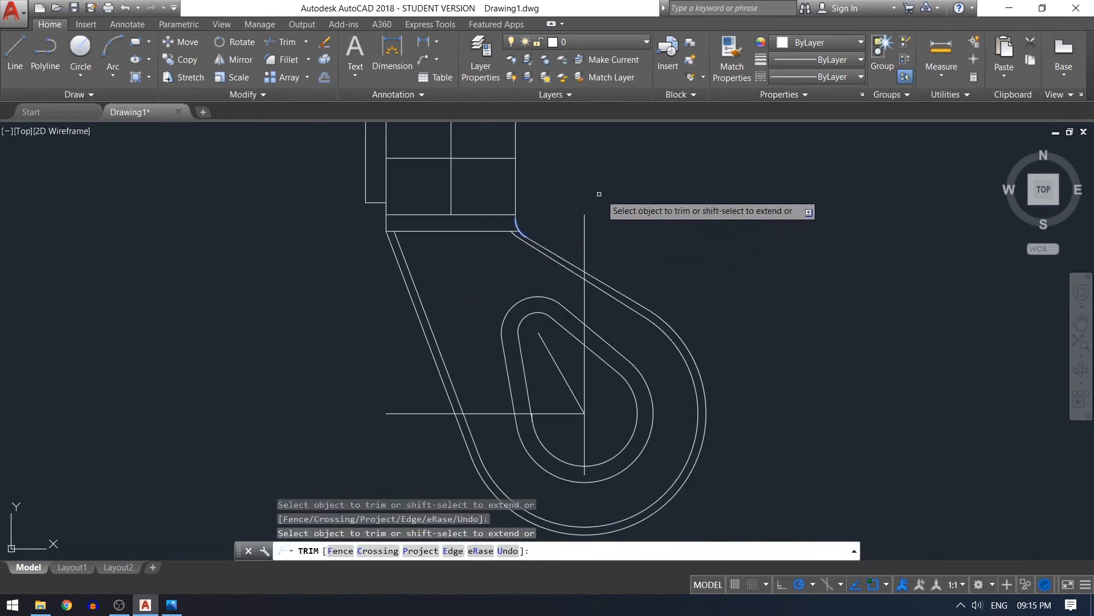
{"action": "key", "text": "Return"}
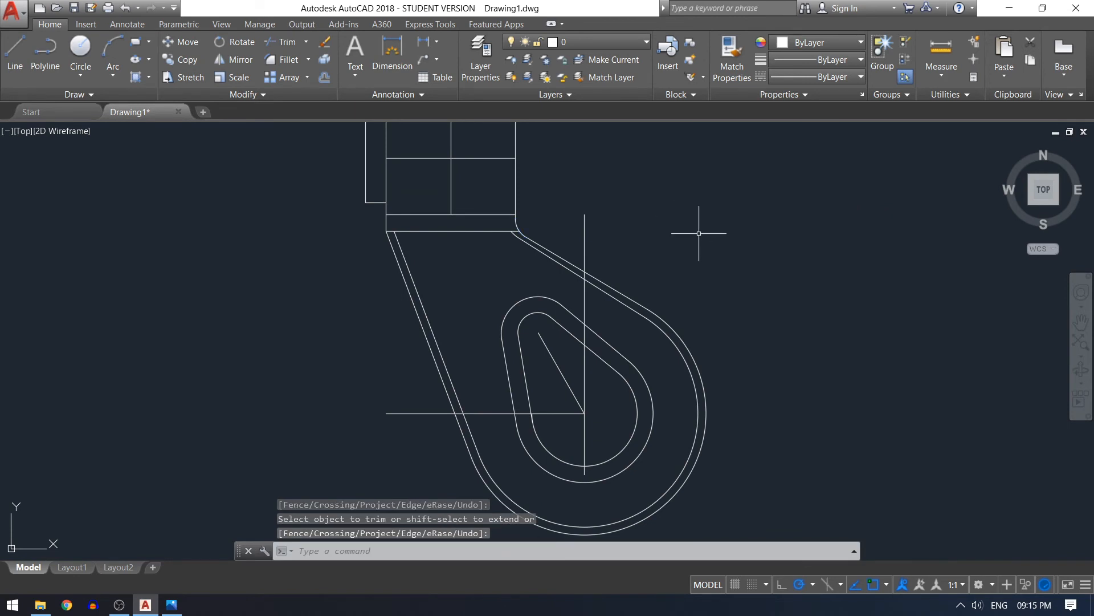
- Mirror the tangent lines, large arcs, inner lobe outlines and centre lines about the rectangle's horizontal midline, keeping the originals
{"action": "scroll", "coordinate": [690, 239], "scroll_direction": "down", "scroll_amount": 2}
{"action": "scroll", "coordinate": [456, 342], "scroll_direction": "up", "scroll_amount": 2}
{"action": "scroll", "coordinate": [484, 366], "scroll_direction": "down", "scroll_amount": 1}
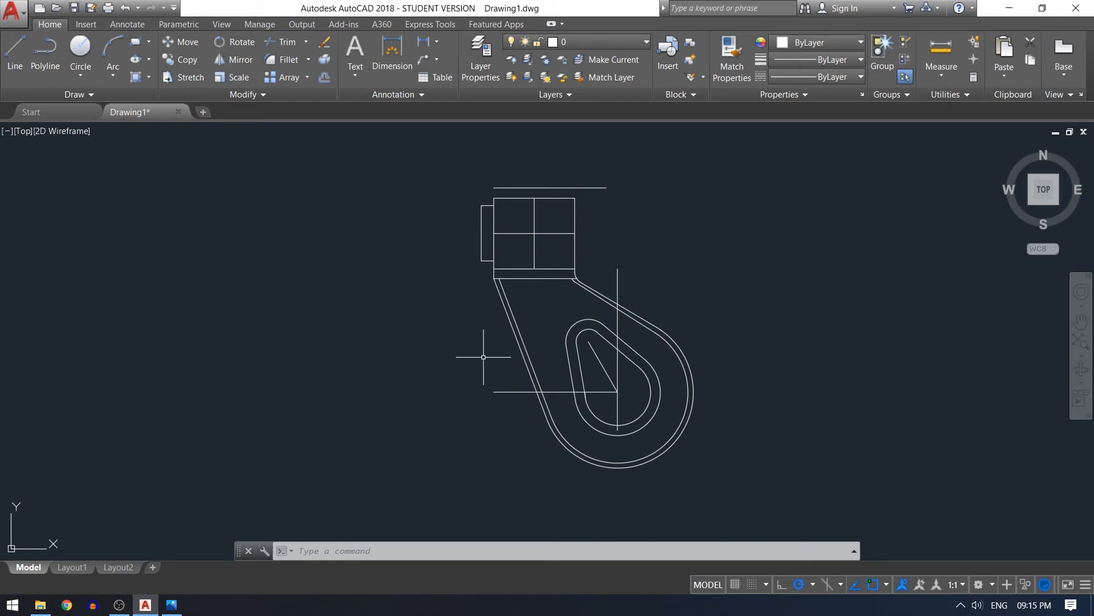
{"action": "key", "text": "Return"}
{"action": "left_click", "coordinate": [517, 341]}
{"action": "left_click", "coordinate": [546, 407]}
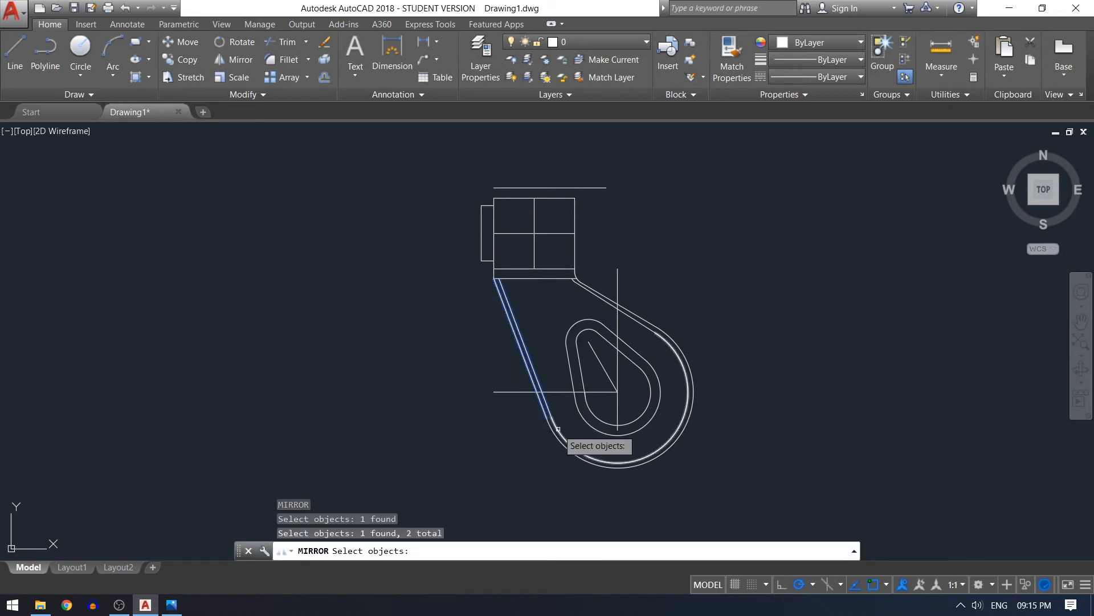
{"action": "left_click", "coordinate": [566, 435]}
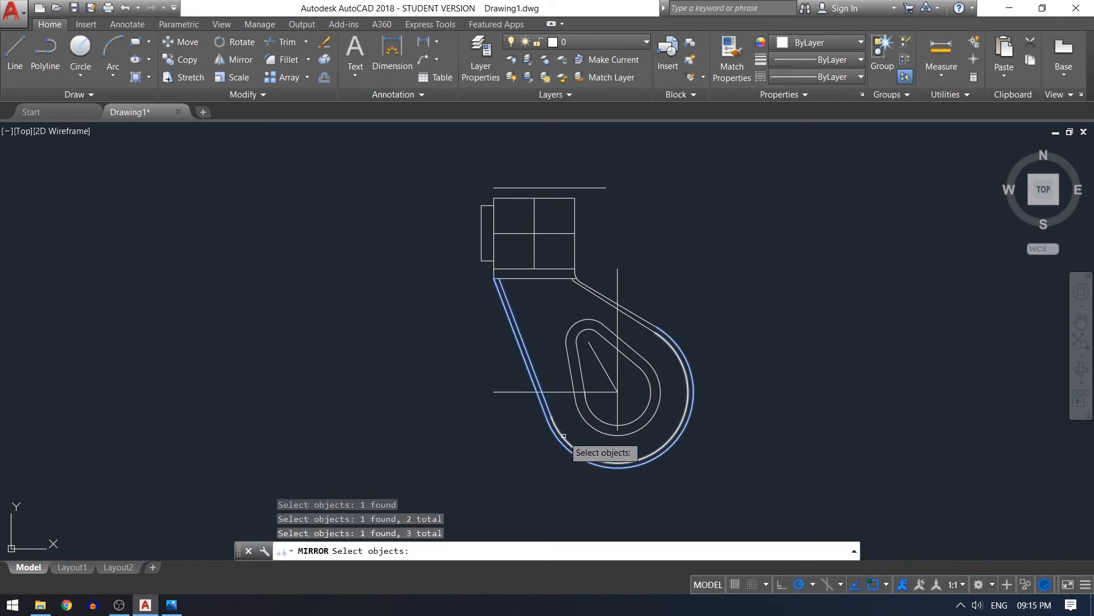
{"action": "left_click", "coordinate": [563, 435]}
{"action": "left_click", "coordinate": [637, 321]}
{"action": "left_click", "coordinate": [643, 318]}
{"action": "left_click", "coordinate": [638, 353]}
{"action": "left_click", "coordinate": [628, 358]}
{"action": "left_click", "coordinate": [566, 330]}
{"action": "left_click", "coordinate": [579, 342]}
{"action": "left_click", "coordinate": [649, 377]}
{"action": "left_click", "coordinate": [658, 377]}
{"action": "left_click", "coordinate": [602, 392]}
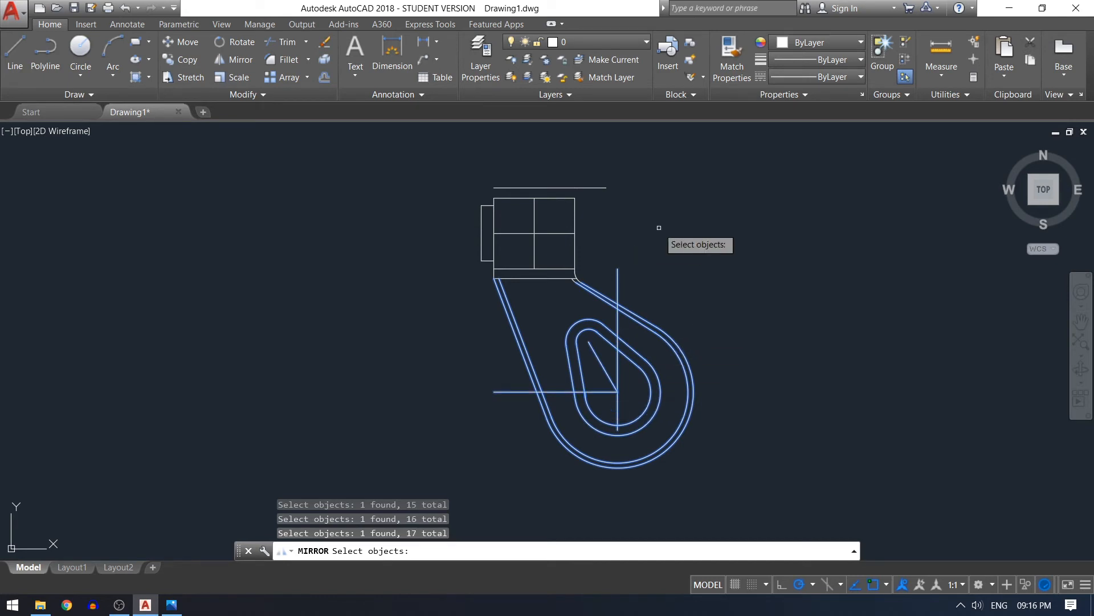
{"action": "key", "text": "Return"}
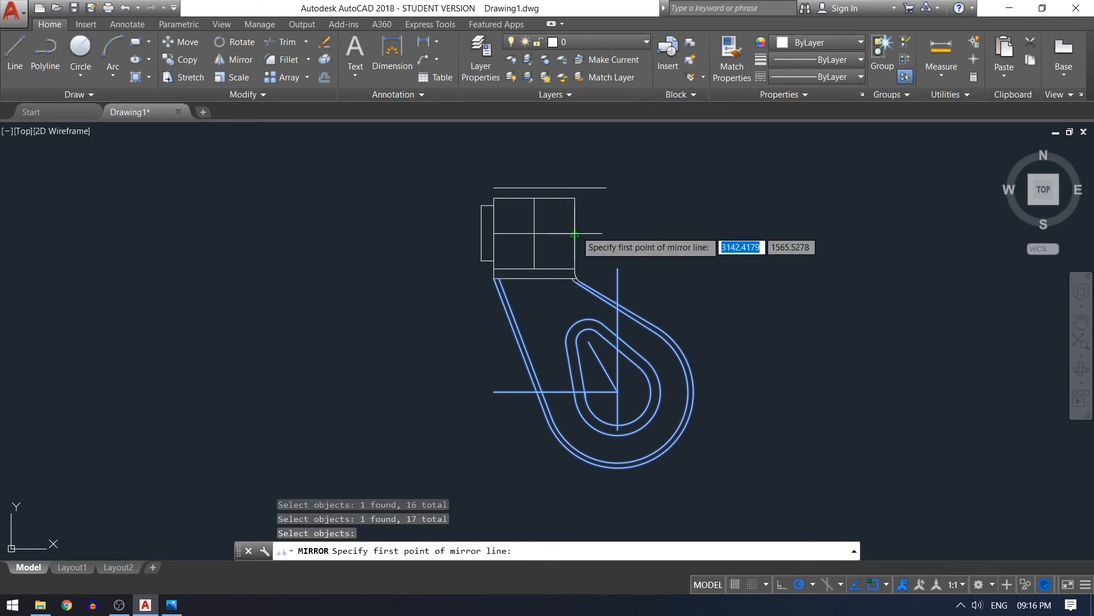
{"action": "left_click", "coordinate": [574, 233]}
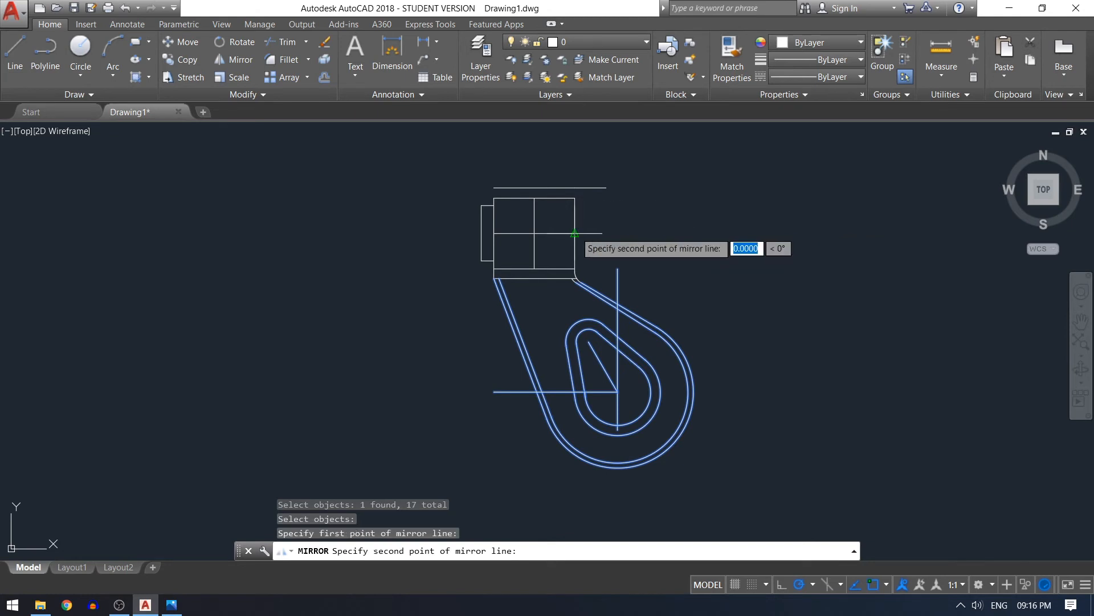
{"action": "left_click", "coordinate": [351, 228]}
{"action": "key", "text": "Return"}
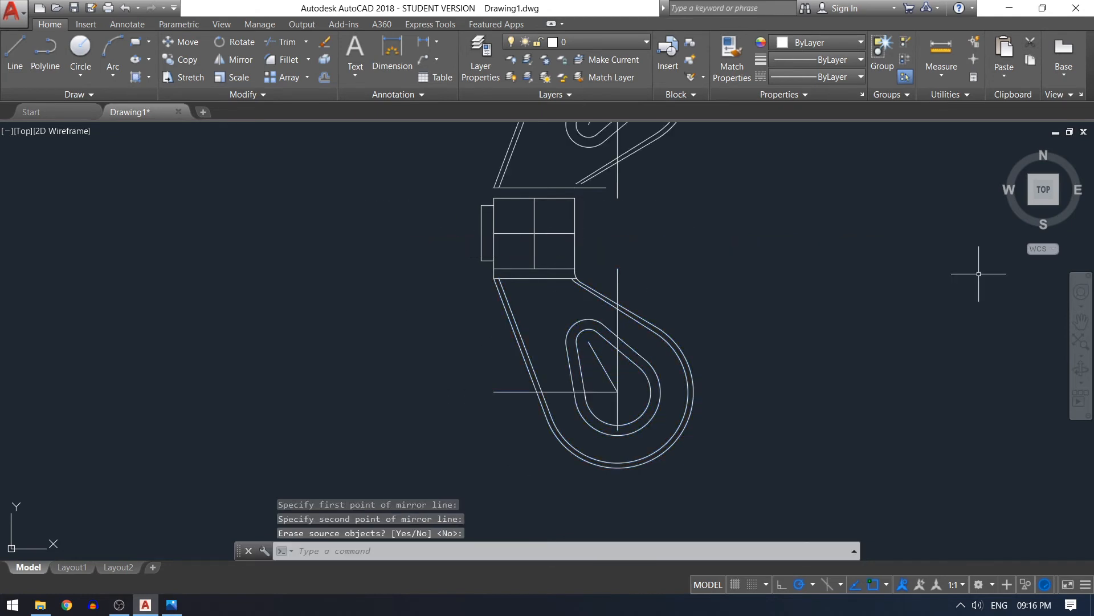
- Extend the mirrored right-hand tangent lines down to the horizontal offset line above the rectangle
{"action": "type", "text": "p"}
{"action": "key", "text": "Return"}
{"action": "left_click_drag", "start_coordinate": [832, 246], "coordinate": [841, 346]}
{"action": "key", "text": "Escape"}
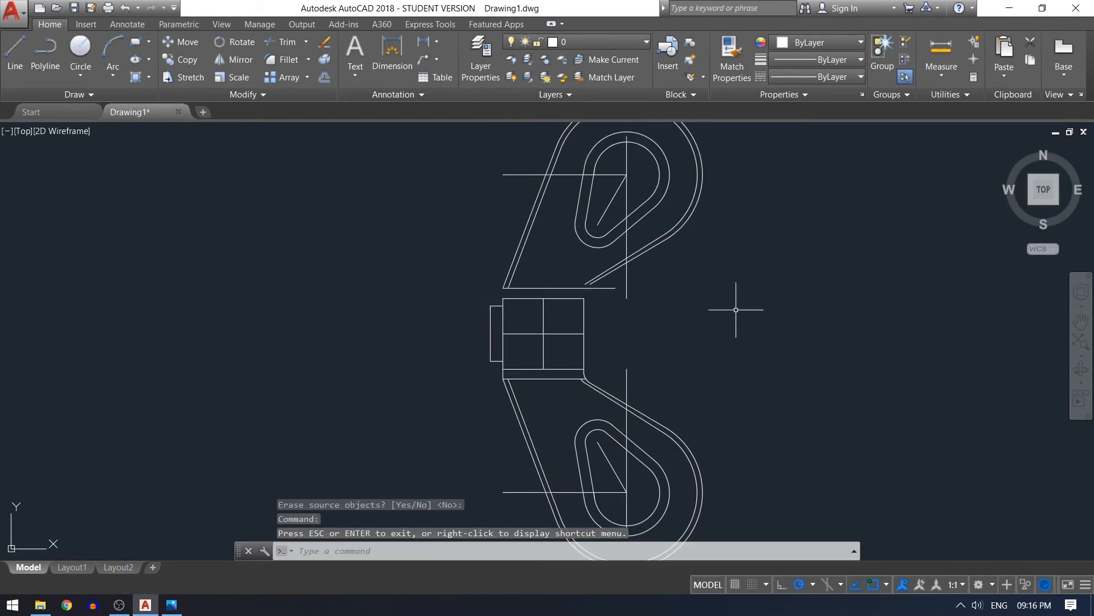
{"action": "type", "text": "ex"}
{"action": "key", "text": "Return"}
{"action": "key", "text": "Return"}
{"action": "scroll", "coordinate": [589, 289], "scroll_direction": "up", "scroll_amount": 4}
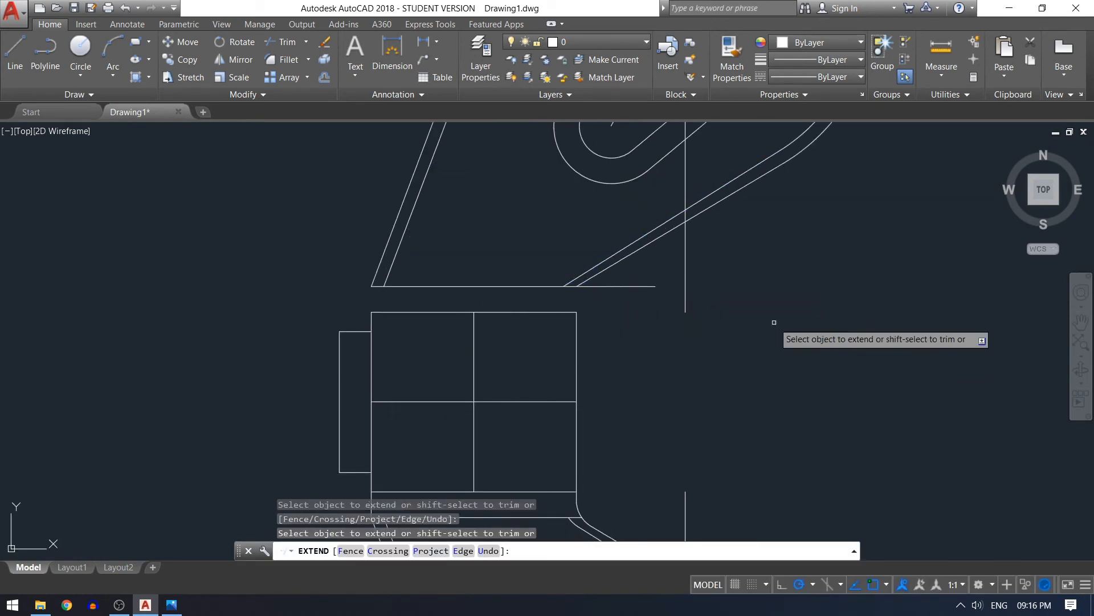
{"action": "scroll", "coordinate": [779, 304], "scroll_direction": "down", "scroll_amount": 2}
{"action": "key", "text": "Return"}
{"action": "type", "text": "K"}
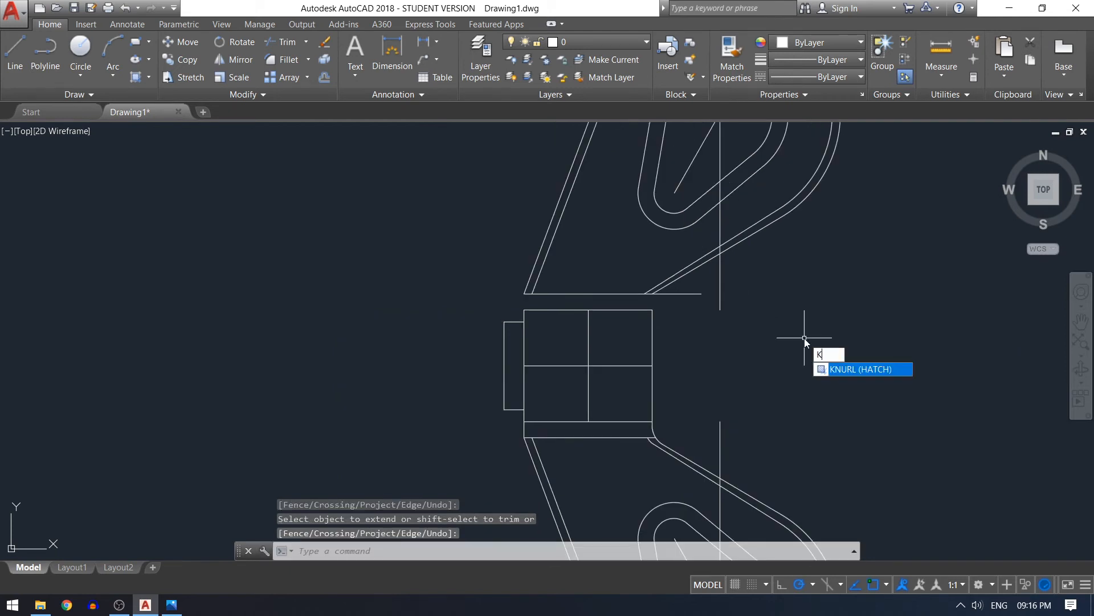
- Draw a vertical line joining the left end of the upper offset line to the rectangle's upper-left corner
{"action": "key", "text": "BackSpace"}
{"action": "type", "text": "l"}
{"action": "key", "text": "Return"}
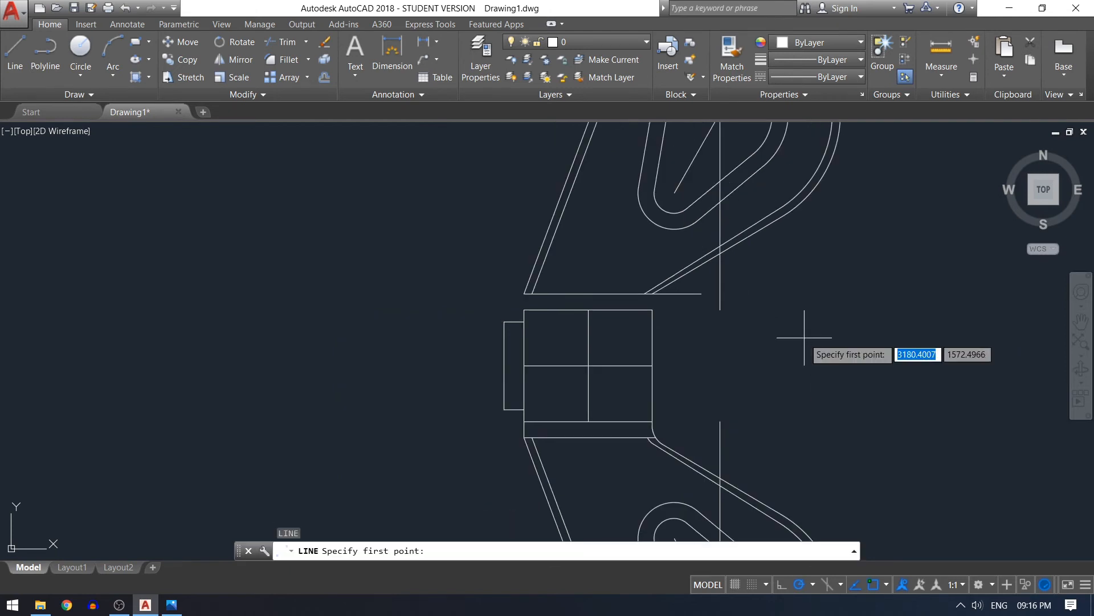
{"action": "left_click", "coordinate": [524, 294]}
{"action": "left_click", "coordinate": [524, 310]}
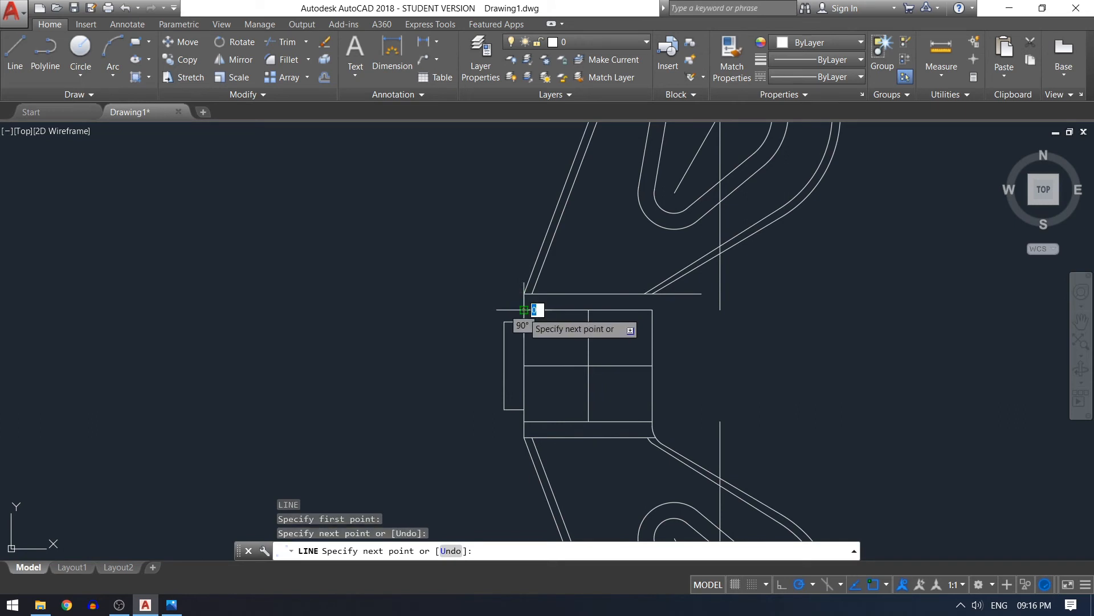
{"action": "key", "text": "Return"}
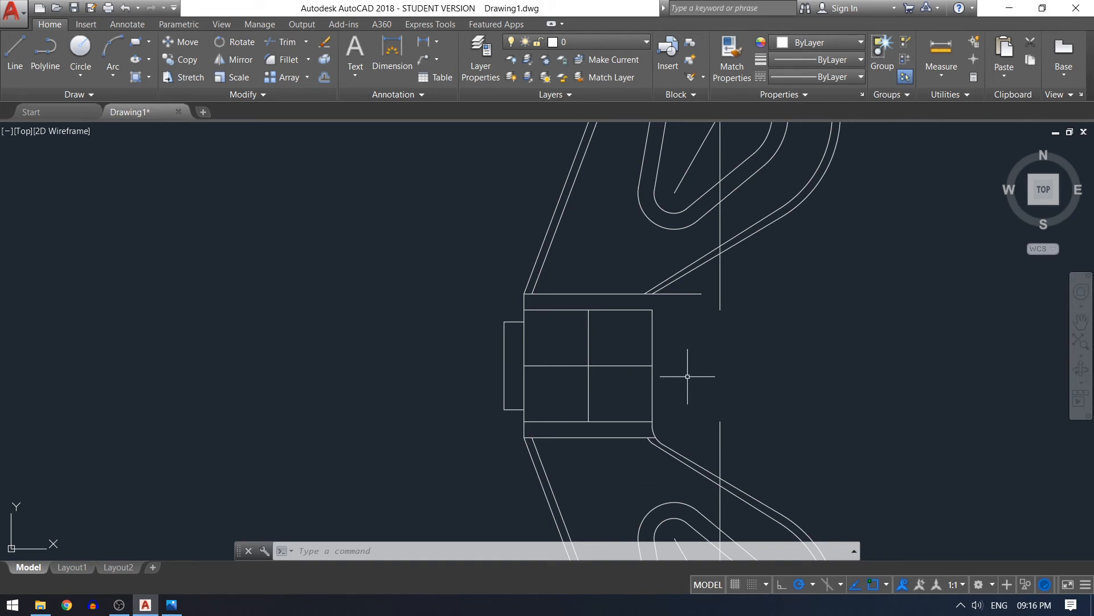
- Draw vertical lines down from the lower ends of the two mirrored right-hand tangent lines, to the rectangle's upper-right corner and just past its top edge
{"action": "type", "text": "l"}
{"action": "key", "text": "Return"}
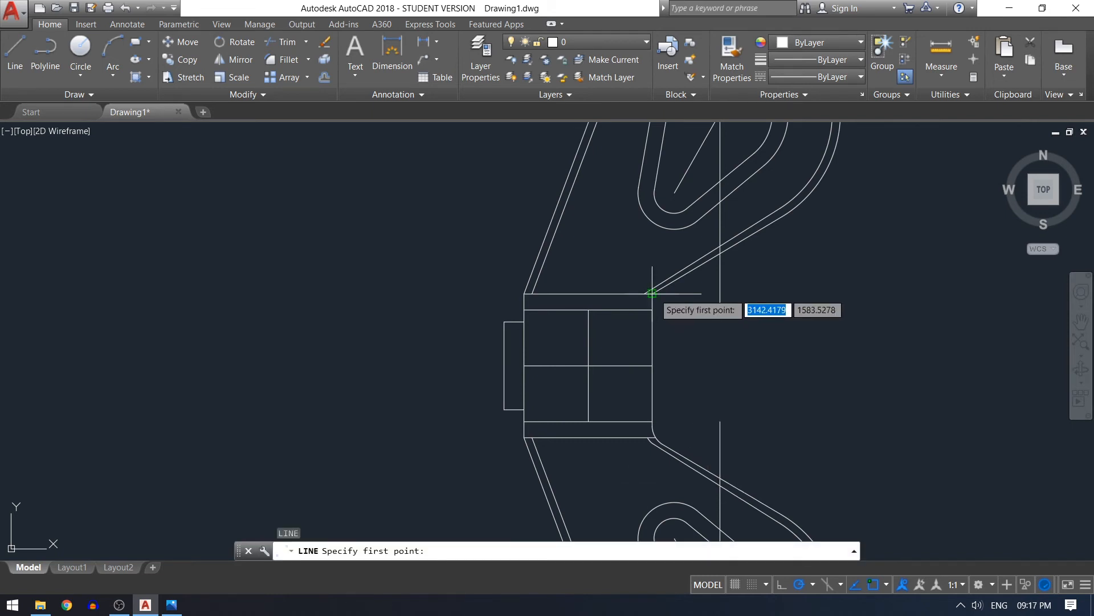
{"action": "left_click", "coordinate": [651, 310]}
{"action": "left_click", "coordinate": [652, 309]}
{"action": "key", "text": "Return"}
{"action": "key", "text": "Return"}
{"action": "left_click", "coordinate": [645, 294]}
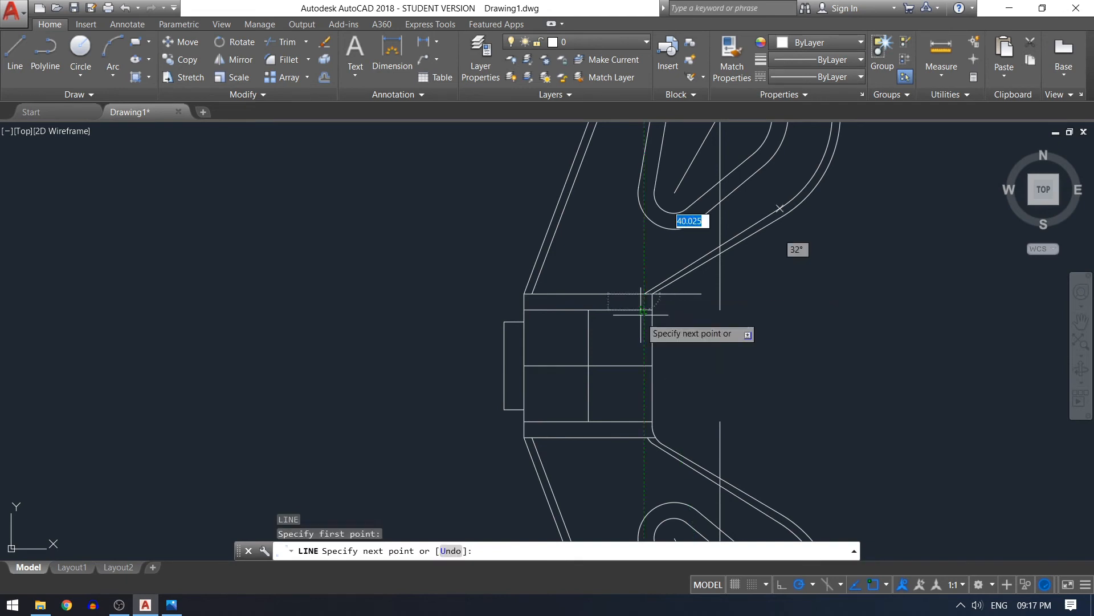
{"action": "left_click", "coordinate": [644, 321]}
{"action": "key", "text": "Return"}
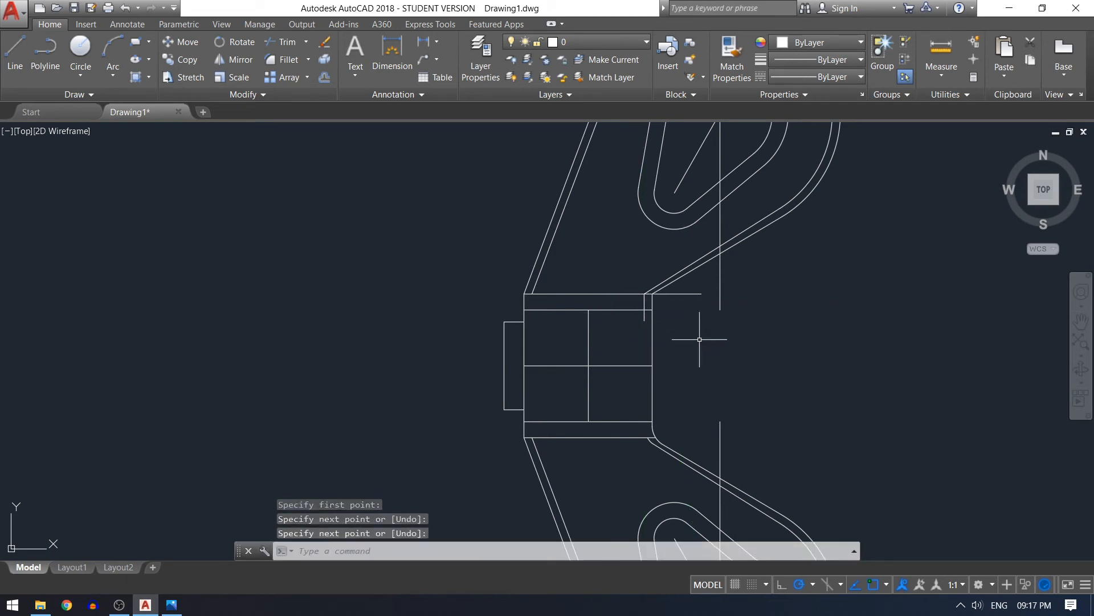
- Fillet both mirrored right-hand tangent lines with their vertical lines at radius 5, using the Multiple option
{"action": "type", "text": "f"}
{"action": "key", "text": "Return"}
{"action": "type", "text": "r"}
{"action": "key", "text": "Return"}
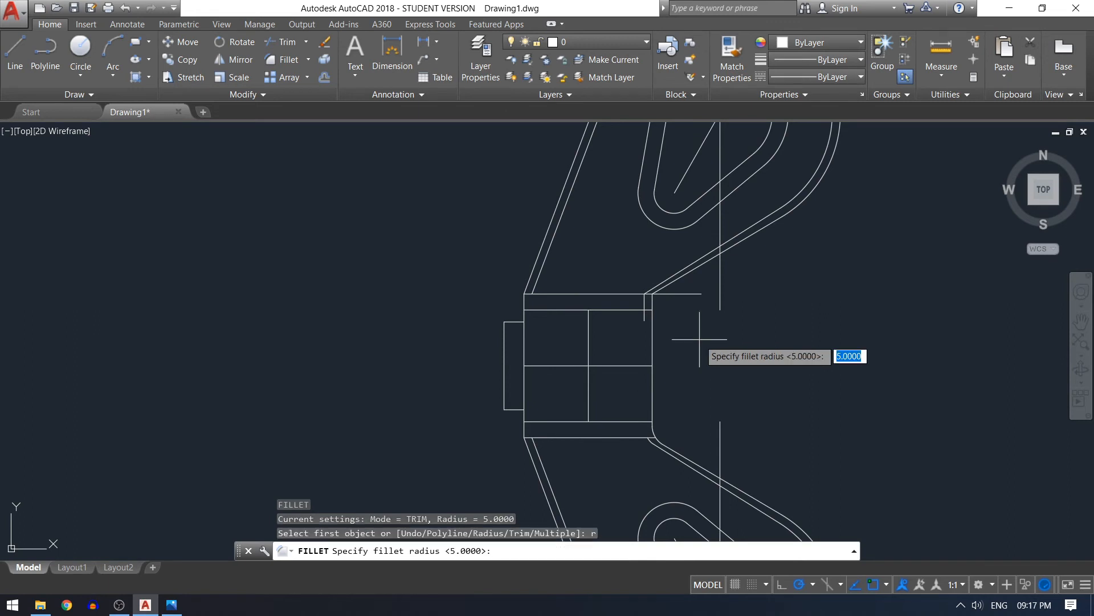
{"action": "type", "text": "5"}
{"action": "key", "text": "Return"}
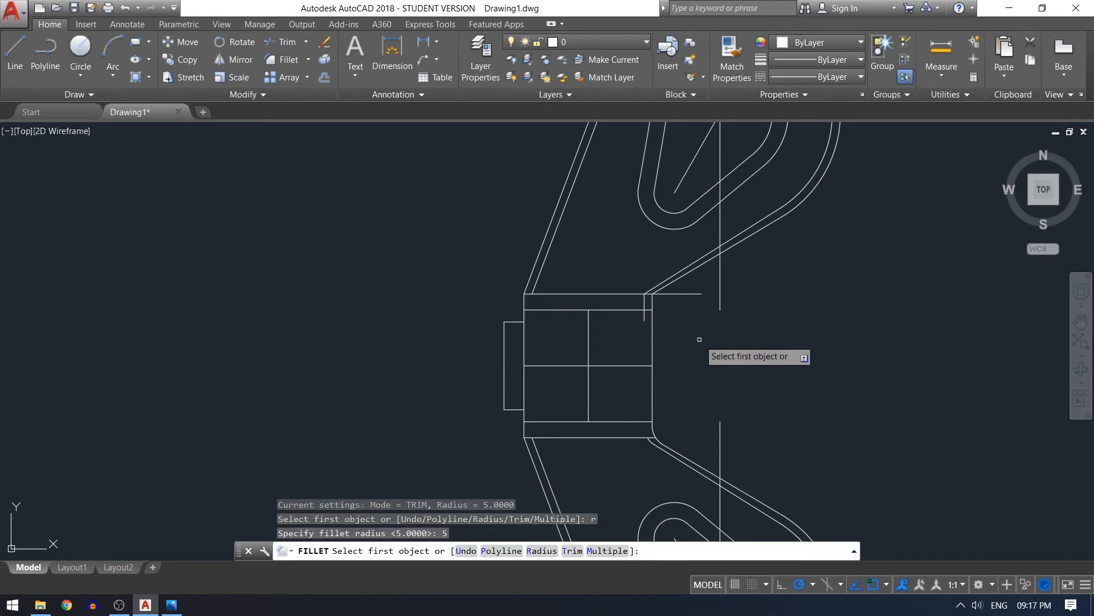
{"action": "type", "text": "m"}
{"action": "key", "text": "Return"}
{"action": "scroll", "coordinate": [681, 329], "scroll_direction": "up", "scroll_amount": 5}
{"action": "left_click", "coordinate": [627, 230]}
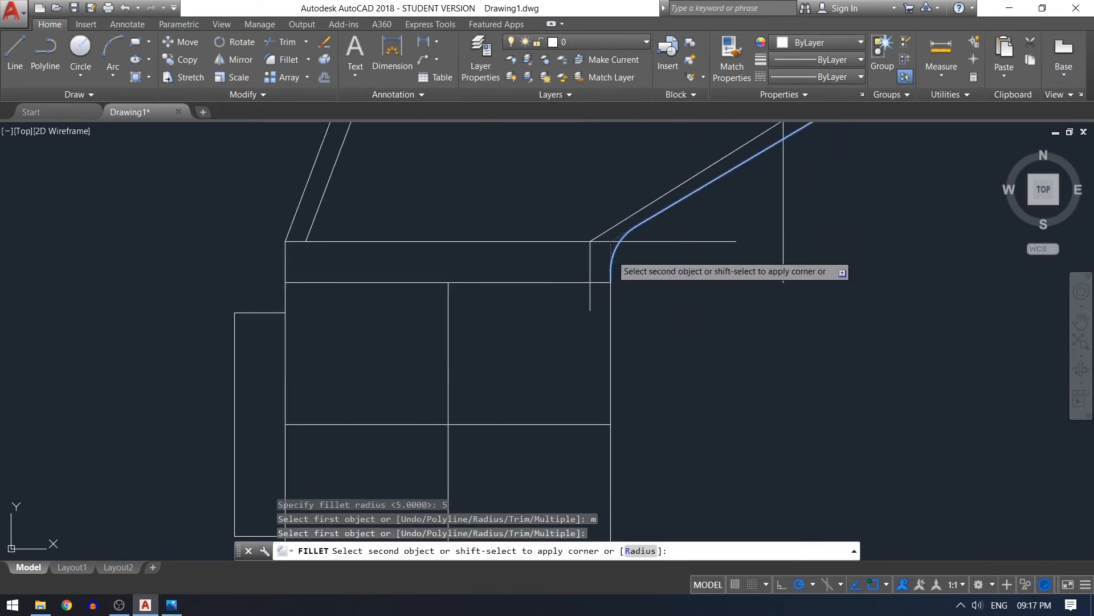
{"action": "left_click", "coordinate": [611, 268]}
{"action": "left_click", "coordinate": [607, 231]}
{"action": "left_click", "coordinate": [589, 251]}
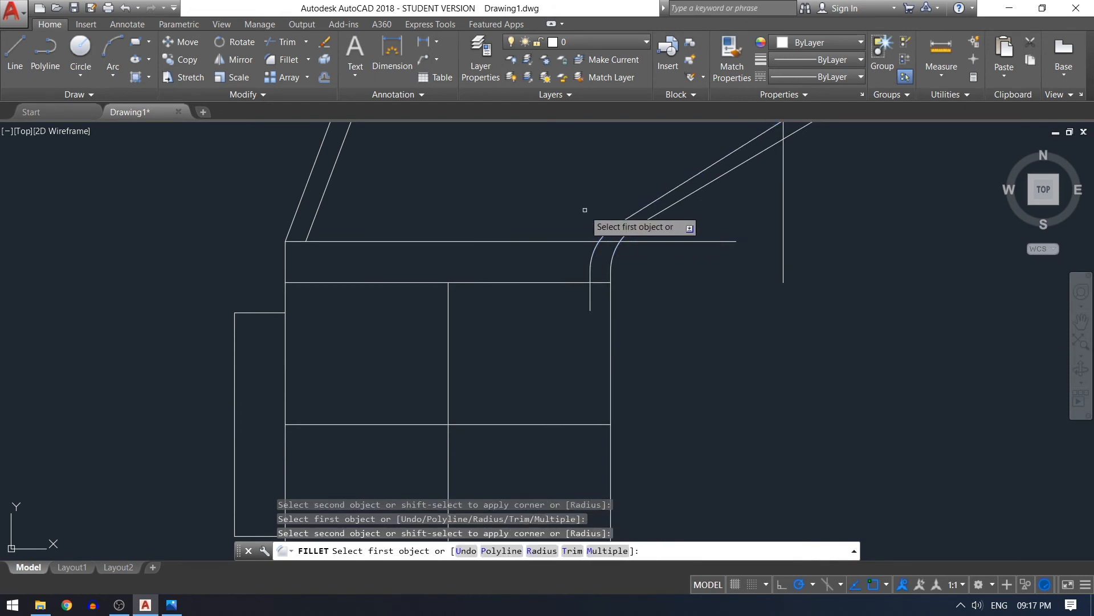
- Trim the inner fillet arc below the upper offset line and erase the leftover vertical segment beneath it
{"action": "key", "text": "Escape"}
{"action": "type", "text": "tr"}
{"action": "key", "text": "Return"}
{"action": "left_click", "coordinate": [567, 238]}
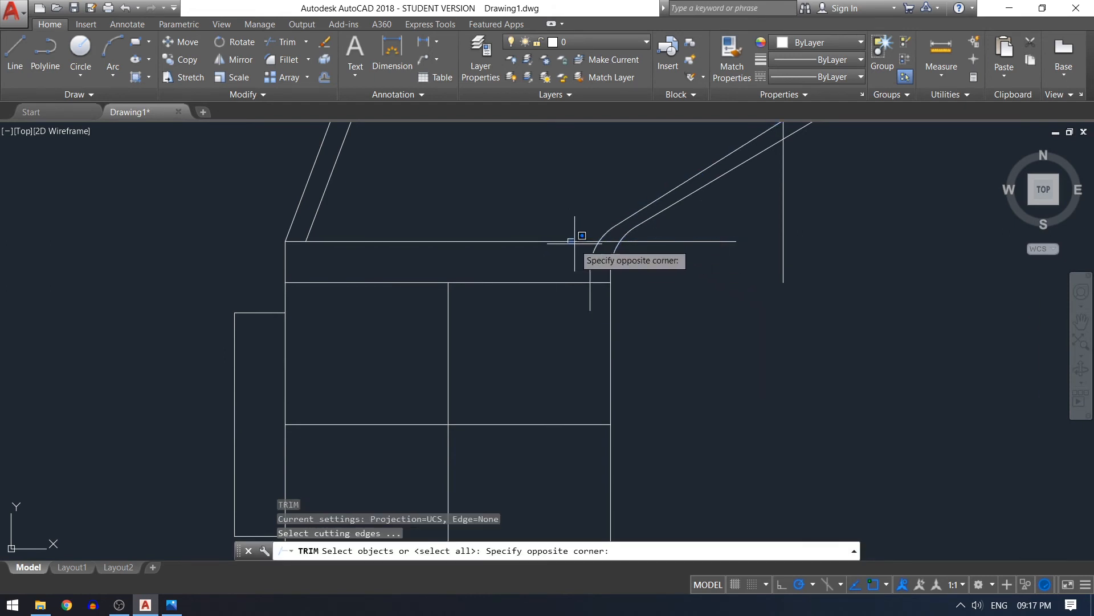
{"action": "left_click", "coordinate": [575, 242]}
{"action": "left_click", "coordinate": [575, 242]}
{"action": "key", "text": "Return"}
{"action": "left_click", "coordinate": [594, 251]}
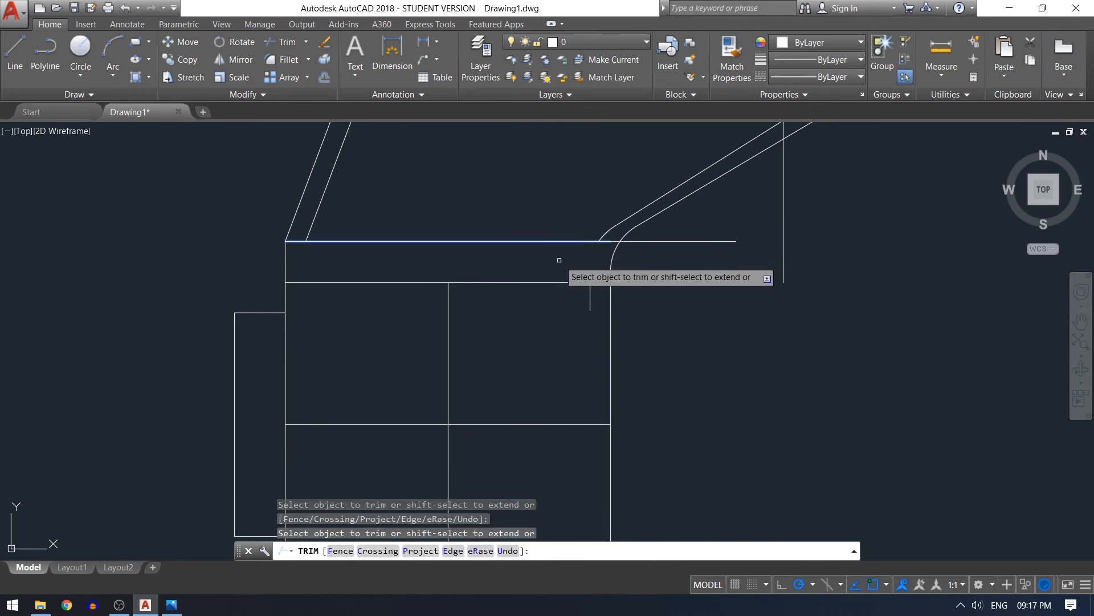
{"action": "type", "text": "e"}
{"action": "key", "text": "Return"}
{"action": "left_click", "coordinate": [591, 302]}
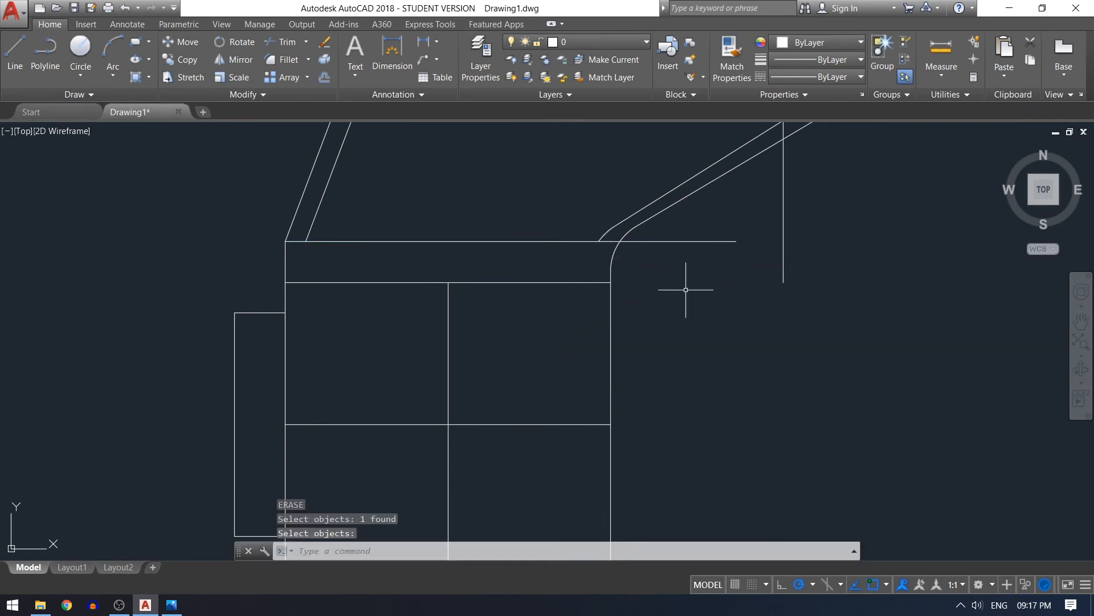
- Trim the upper offset line where it extends beyond the outer fillet on the part's right side
{"action": "scroll", "coordinate": [685, 289], "scroll_direction": "down", "scroll_amount": 2}
{"action": "type", "text": "r"}
{"action": "key", "text": "Return"}
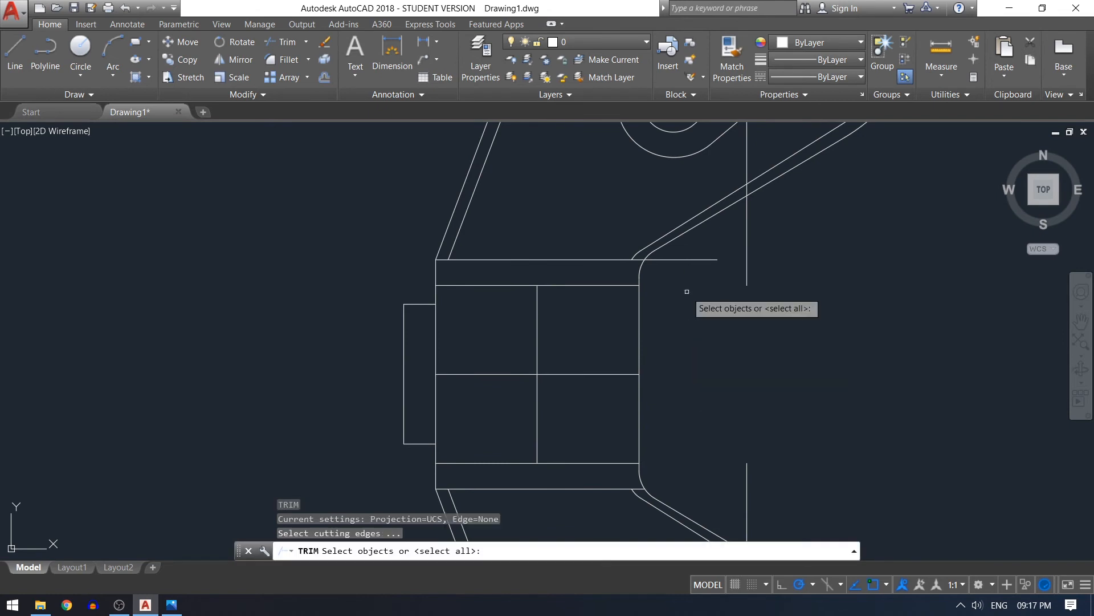
{"action": "left_click", "coordinate": [641, 268]}
{"action": "key", "text": "Return"}
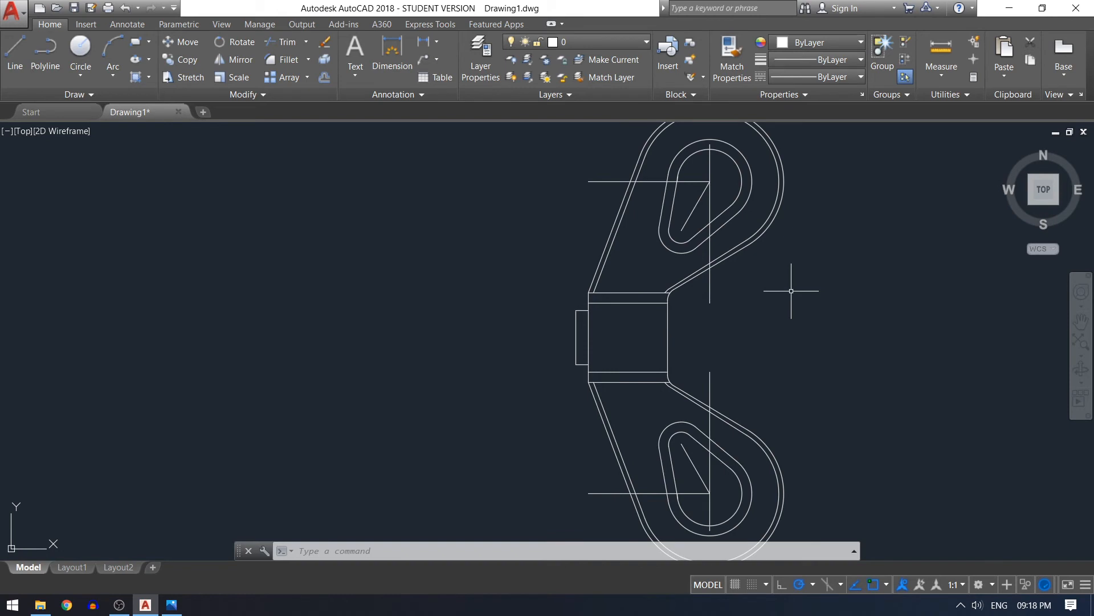
- Add a linear dimension for the rectangle's width, placed along its horizontal midline
{"action": "left_click", "coordinate": [436, 46]}
{"action": "left_click", "coordinate": [444, 64]}
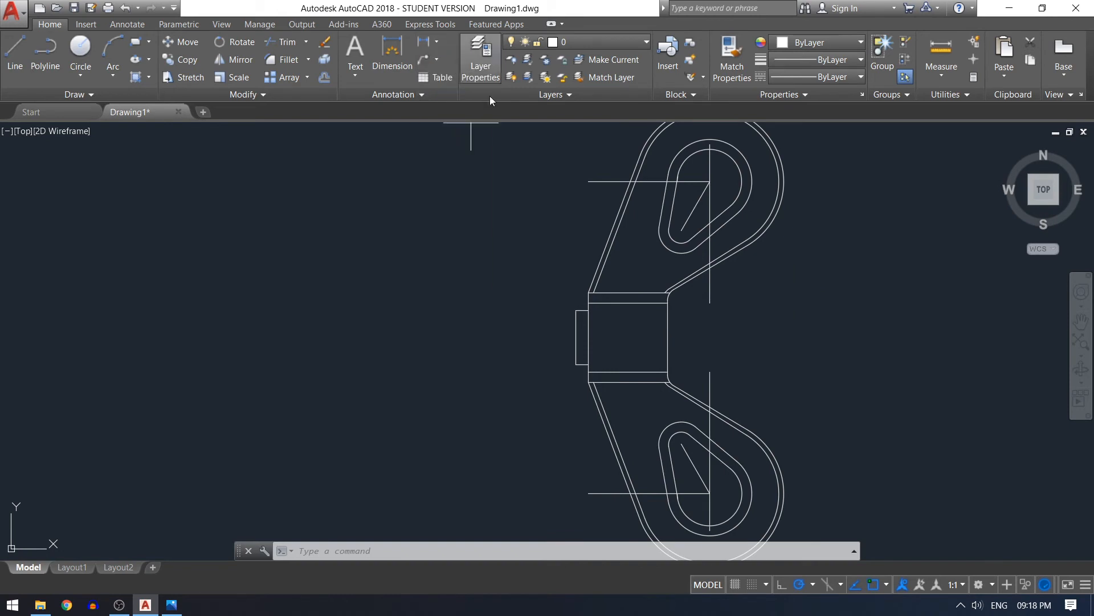
{"action": "left_click", "coordinate": [668, 337]}
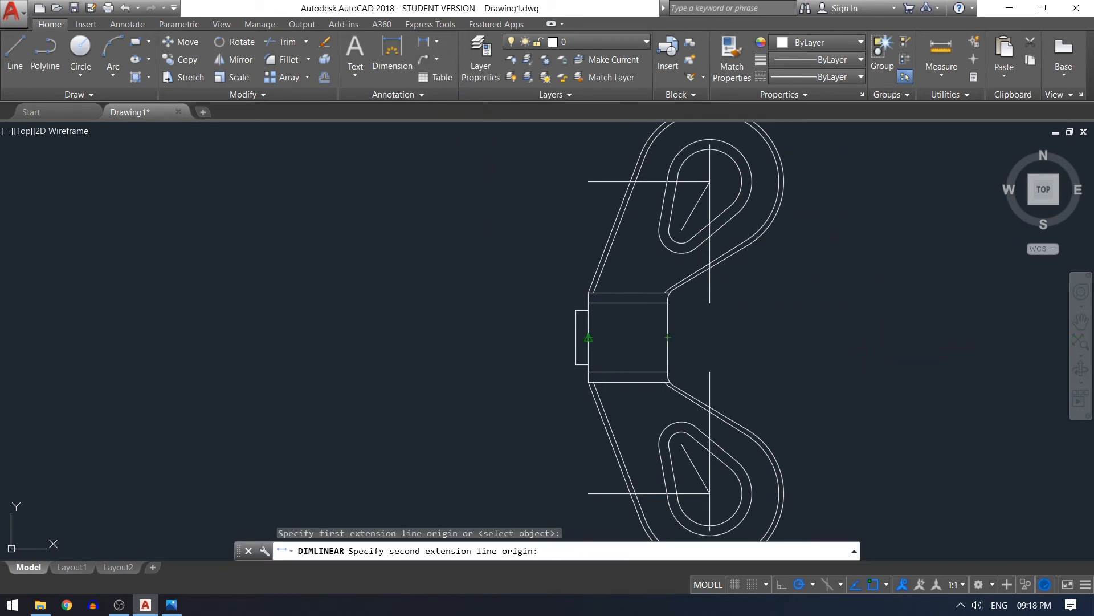
{"action": "left_click", "coordinate": [588, 338]}
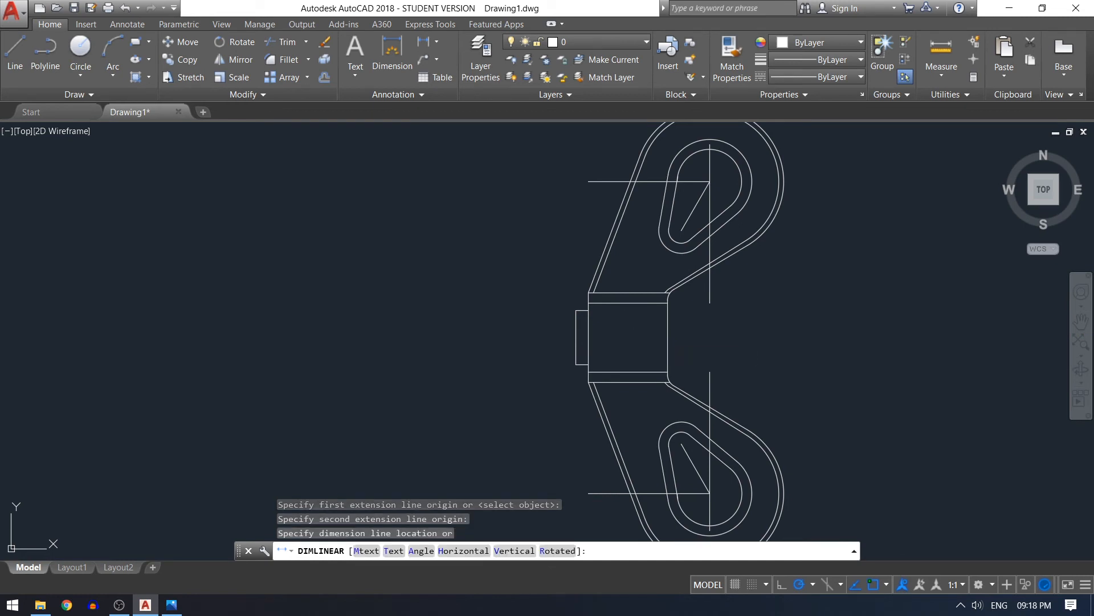
{"action": "left_click", "coordinate": [698, 337]}
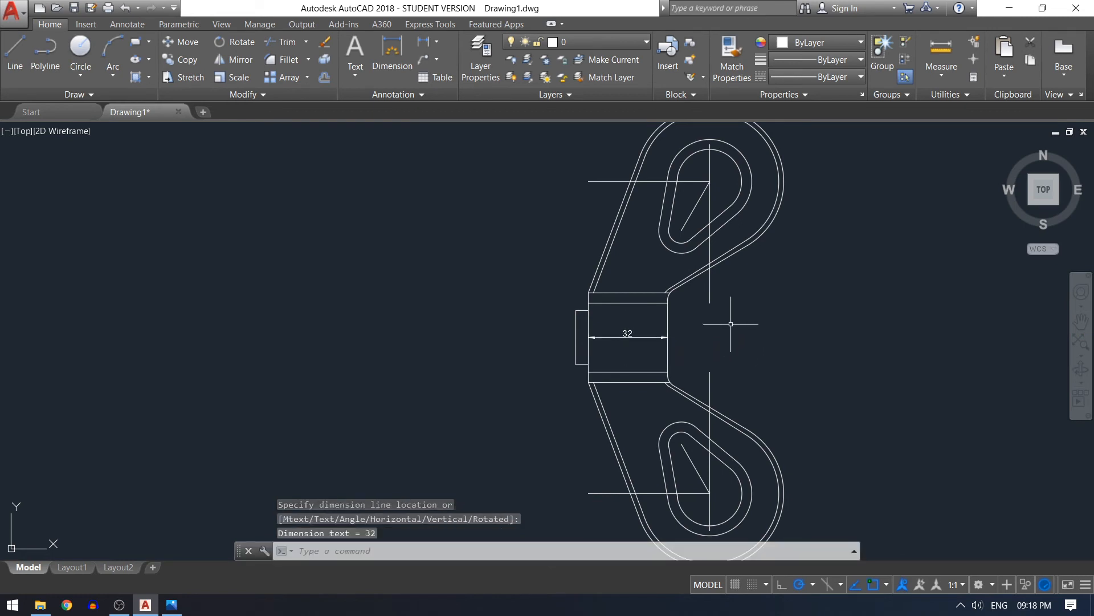
- Add a vertical linear dimension for the height of the small step, placed just left of it
{"action": "key", "text": "Return"}
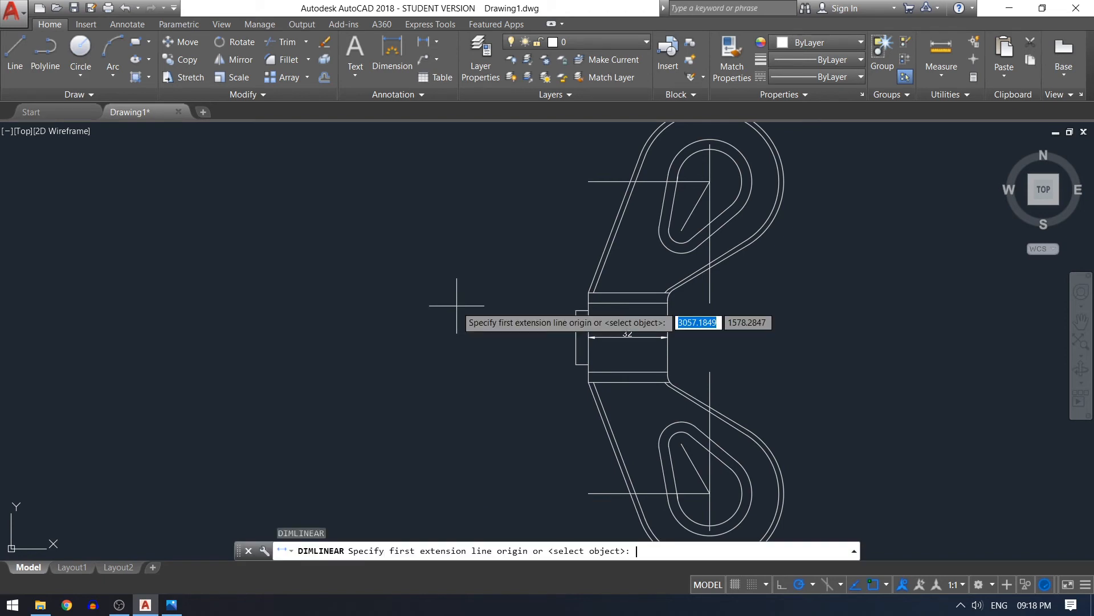
{"action": "left_click", "coordinate": [589, 311]}
{"action": "left_click", "coordinate": [588, 363]}
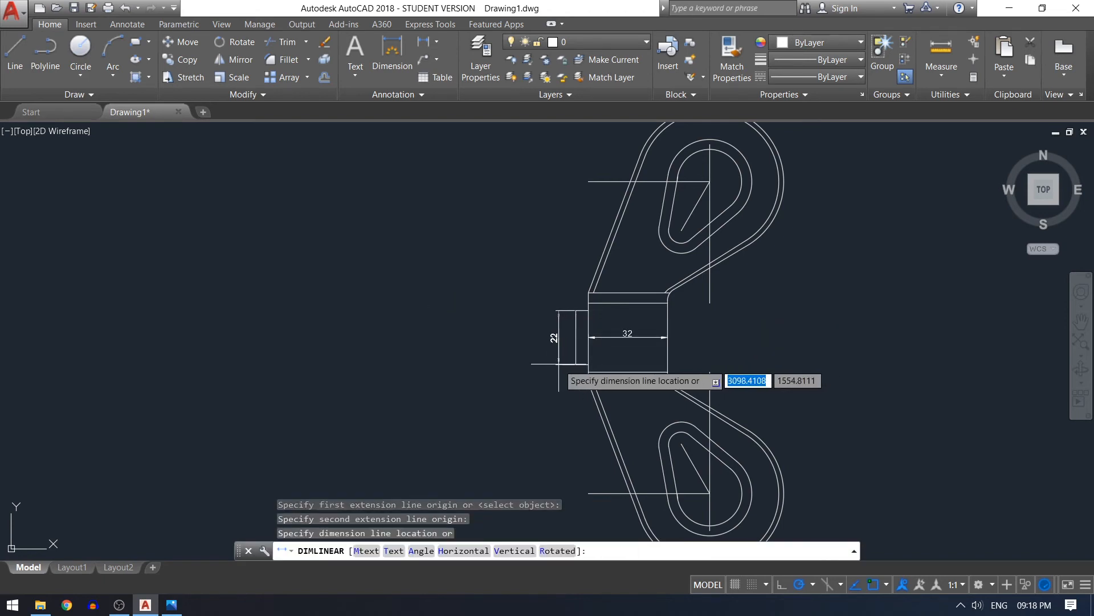
{"action": "left_click", "coordinate": [564, 365]}
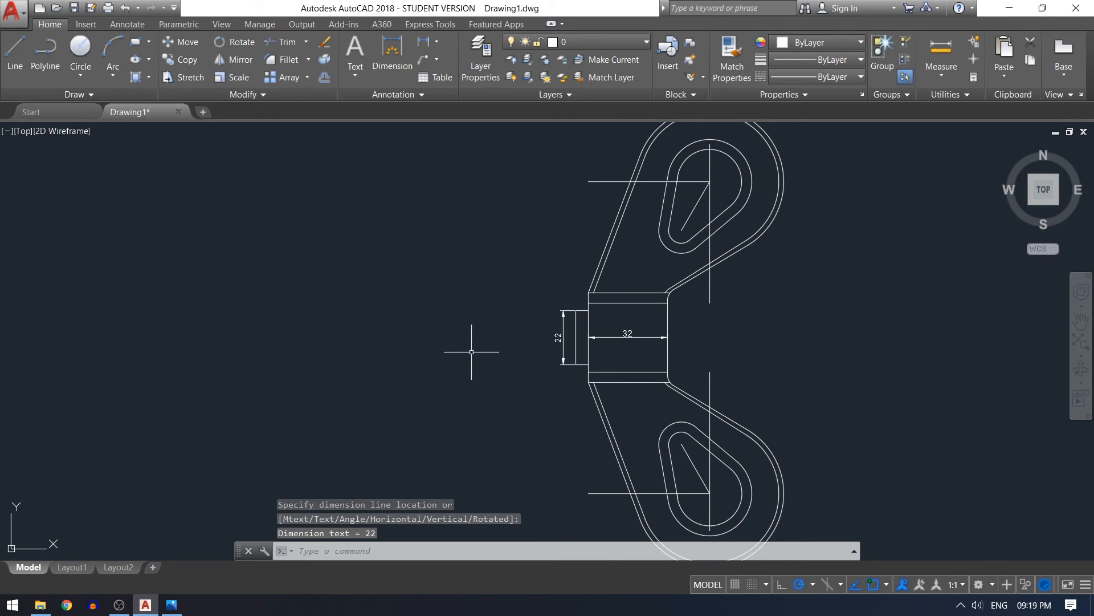
- Add a vertical linear dimension for the rectangle's height, placed outside the small step's height dimension
{"action": "key", "text": "Return"}
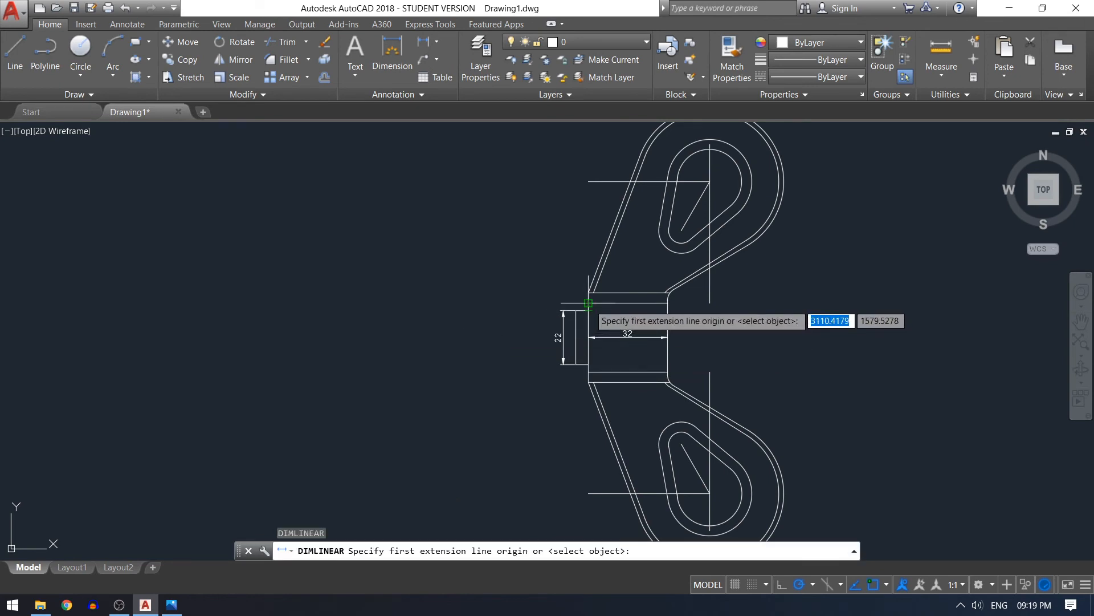
{"action": "left_click", "coordinate": [589, 302]}
{"action": "left_click", "coordinate": [588, 372]}
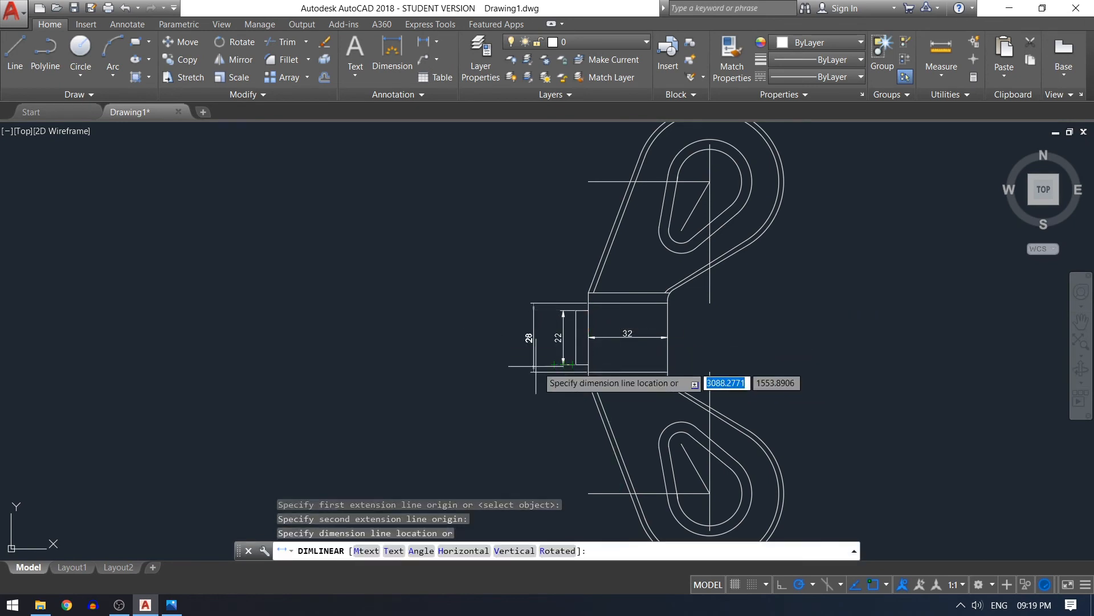
{"action": "left_click", "coordinate": [548, 368]}
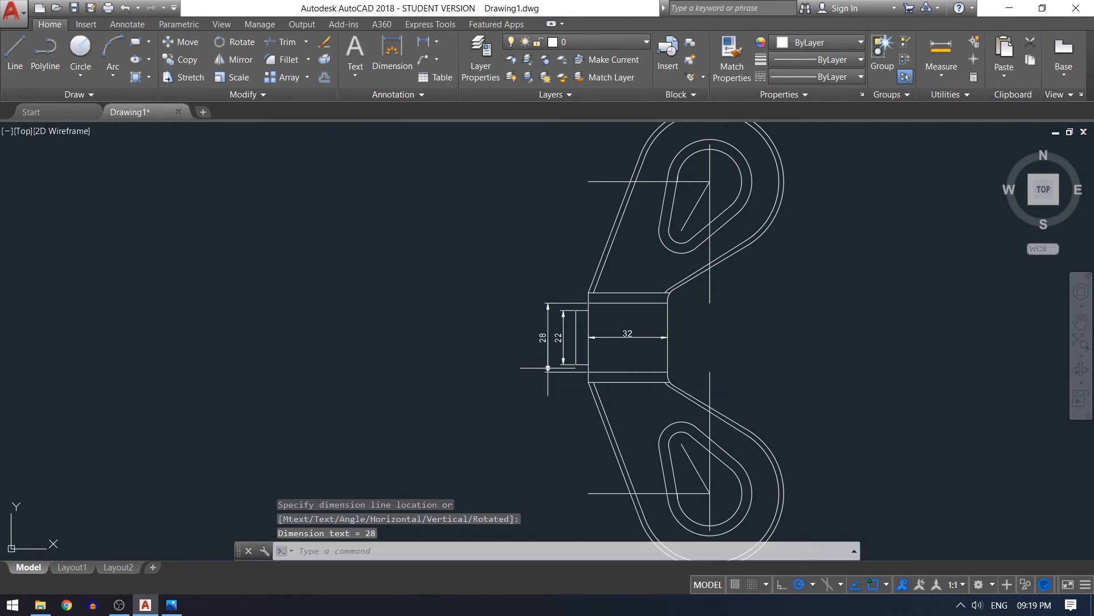
- Add a vertical linear dimension between the upper and lower offset lines, placed outside the rectangle's height dimension
{"action": "key", "text": "Return"}
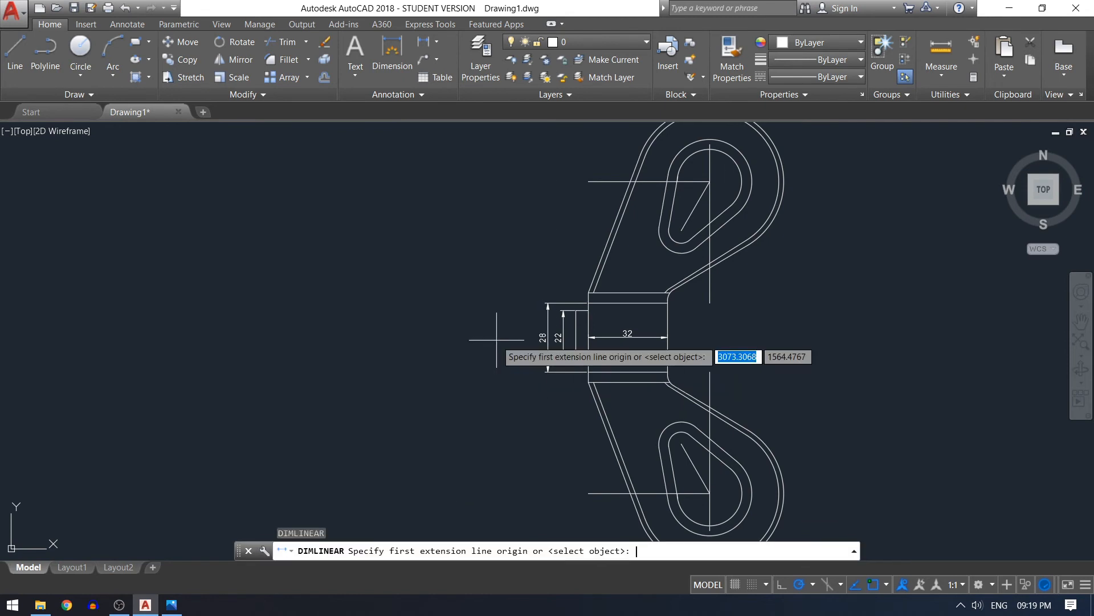
{"action": "left_click", "coordinate": [588, 293]}
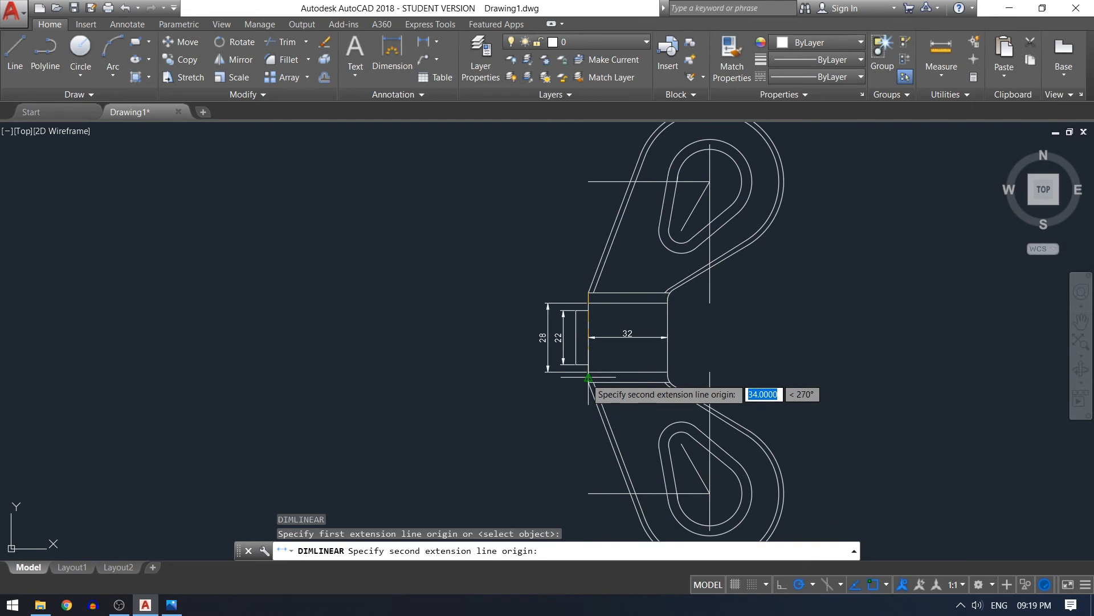
{"action": "left_click", "coordinate": [588, 380]}
{"action": "left_click", "coordinate": [535, 379]}
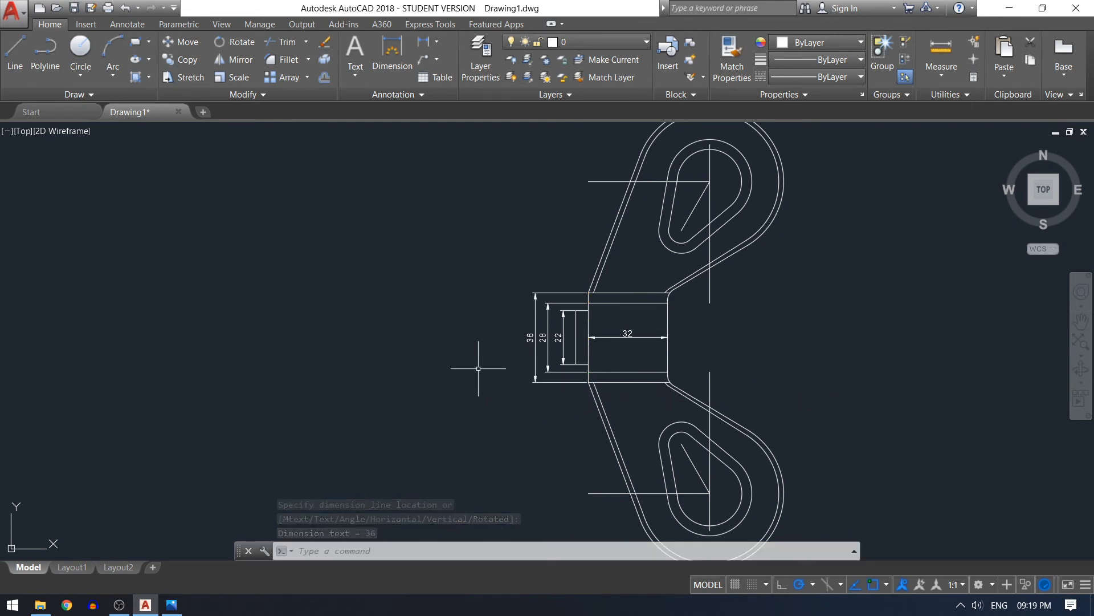
- Add a horizontal linear dimension for the depth of the small left step, placed below it
{"action": "key", "text": "Return"}
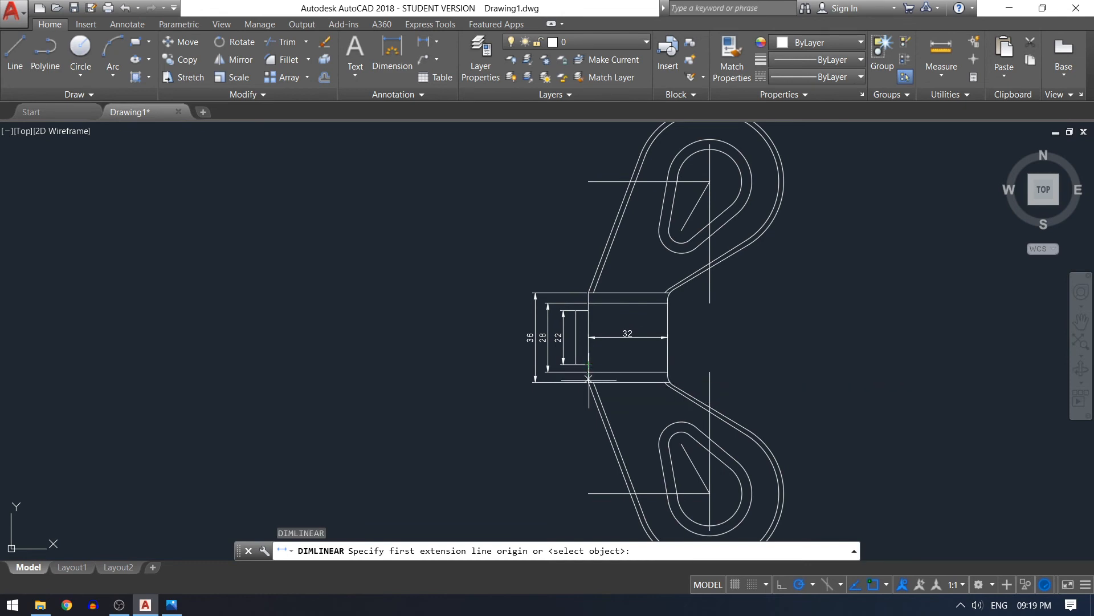
{"action": "left_click", "coordinate": [588, 379]}
{"action": "left_click", "coordinate": [575, 365]}
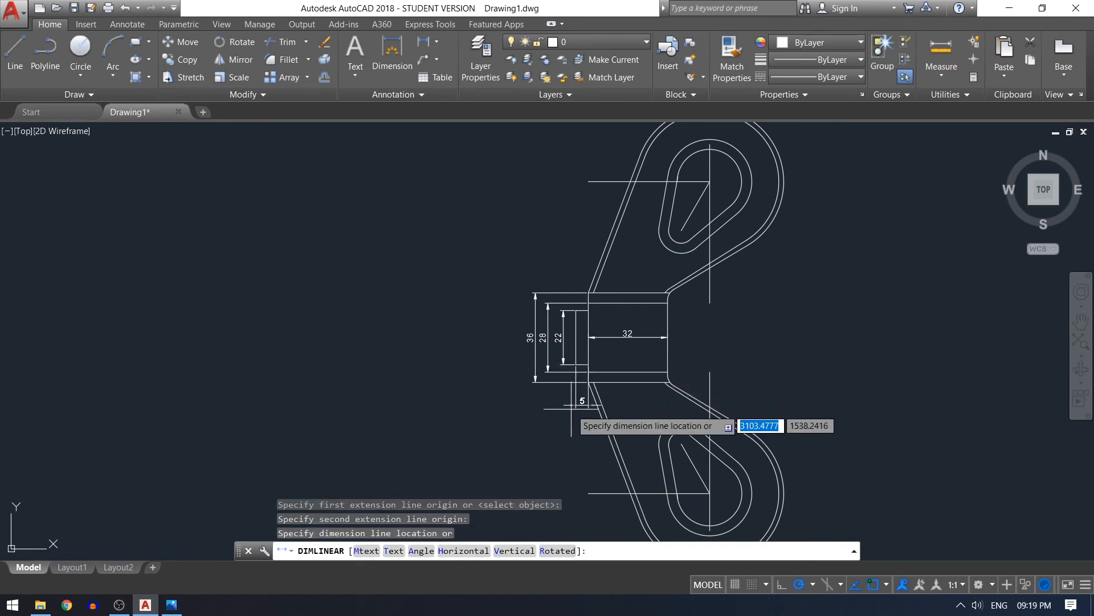
{"action": "left_click", "coordinate": [564, 408]}
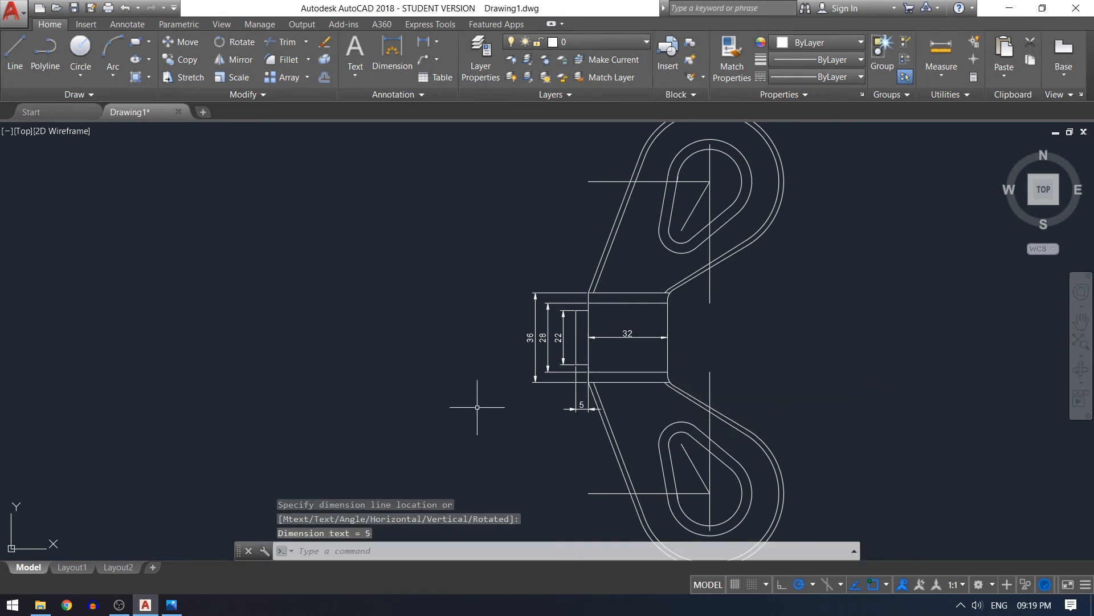
- Add a vertical linear dimension from the lower lobe's centre to the left end of the lower offset line, placed outside the lobe's left edge
{"action": "key", "text": "Return"}
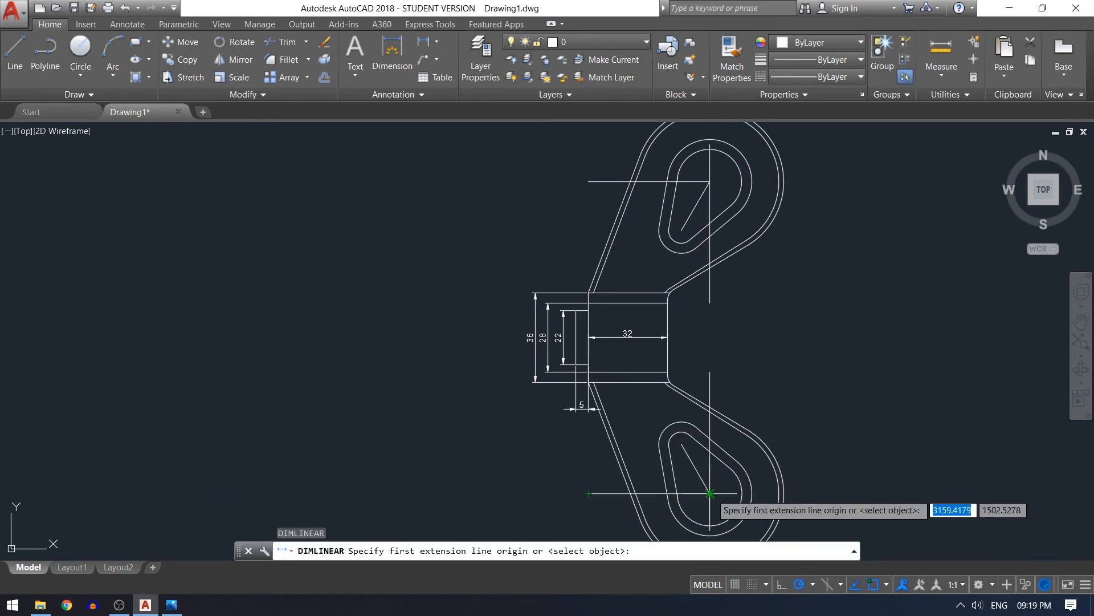
{"action": "right_click", "coordinate": [848, 459], "text": "shift"}
{"action": "left_click", "coordinate": [889, 287]}
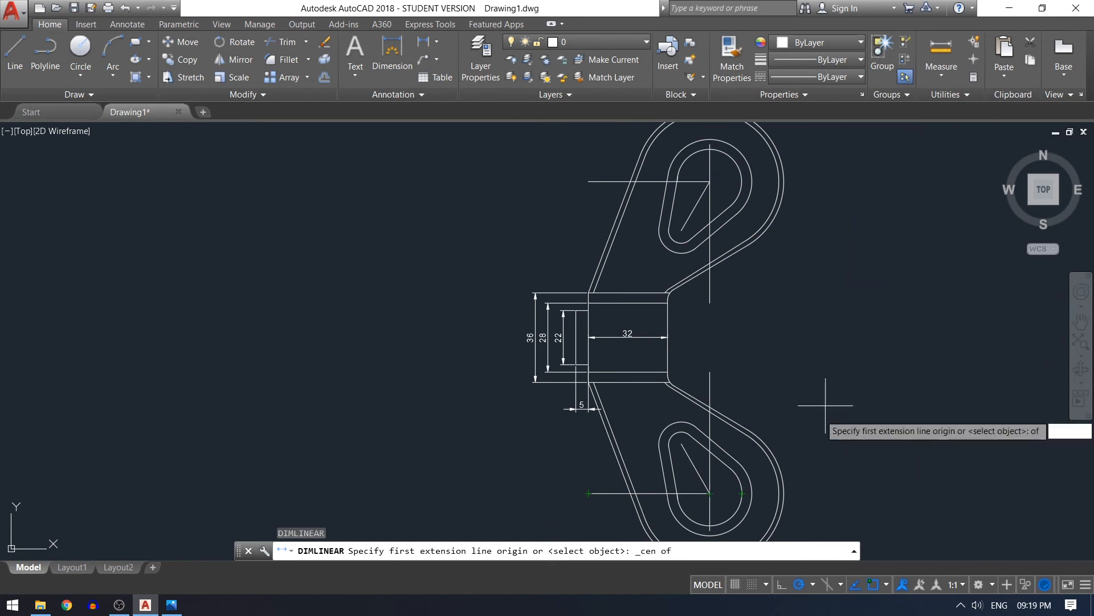
{"action": "left_click", "coordinate": [710, 493]}
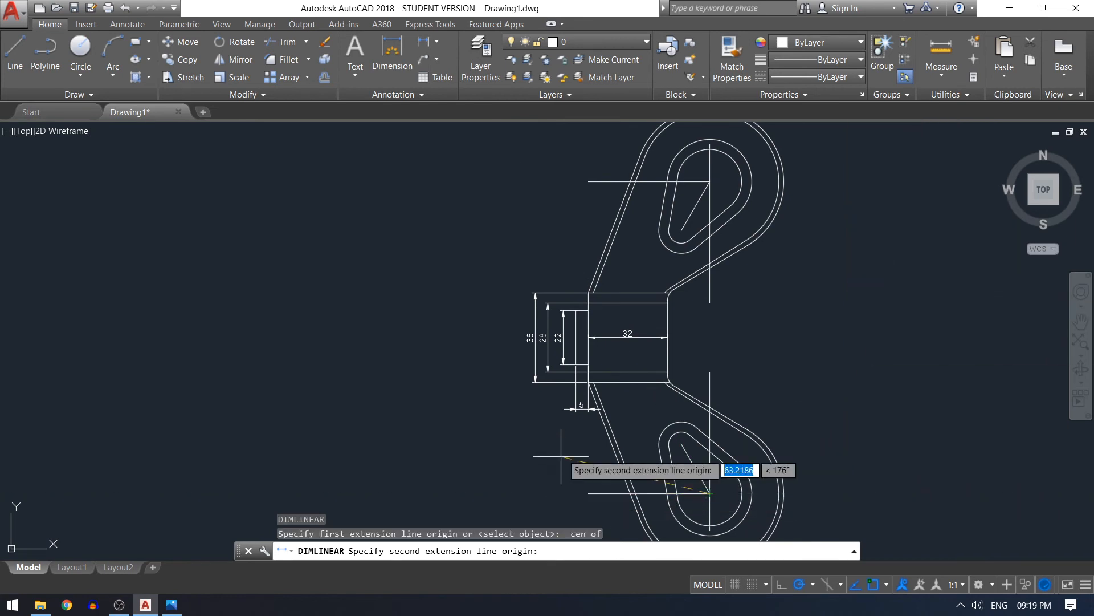
{"action": "scroll", "coordinate": [587, 399], "scroll_direction": "up", "scroll_amount": 2}
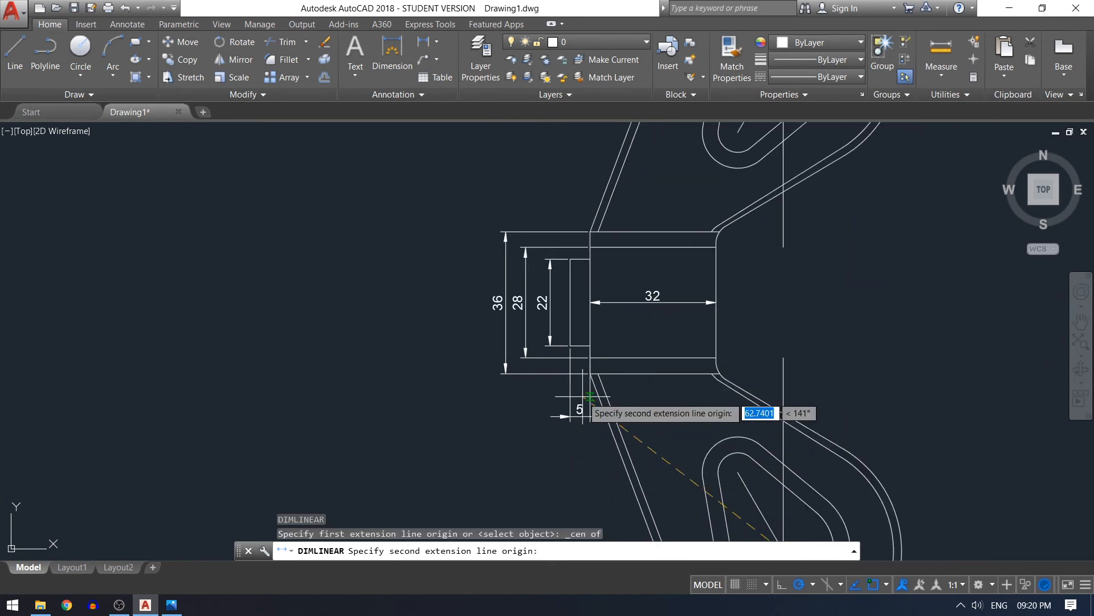
{"action": "left_click", "coordinate": [589, 374]}
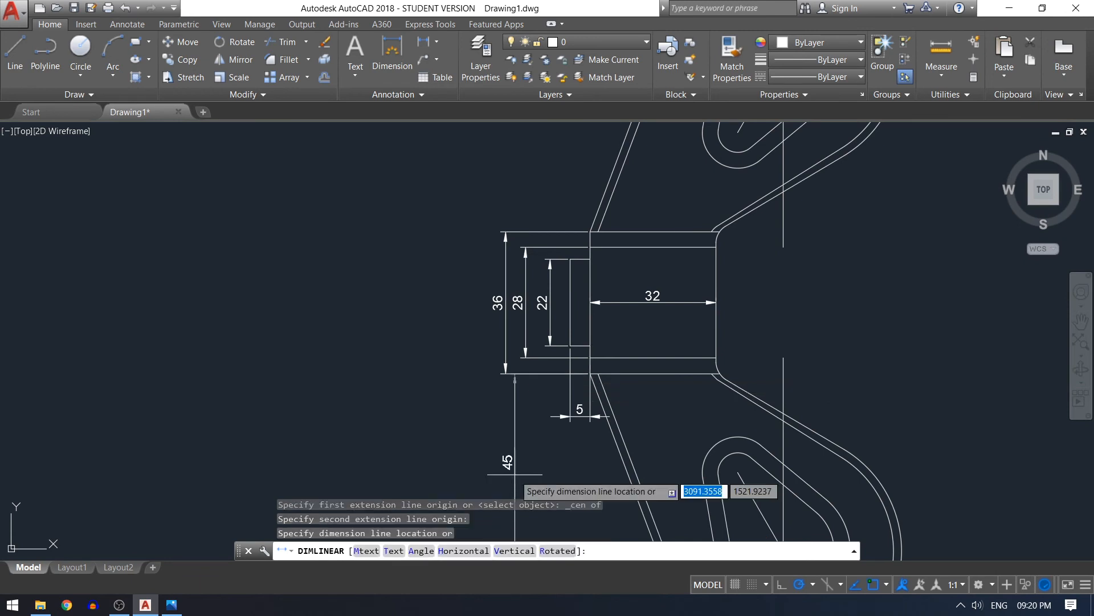
{"action": "scroll", "coordinate": [513, 477], "scroll_direction": "down", "scroll_amount": 4}
{"action": "left_click", "coordinate": [526, 481]}
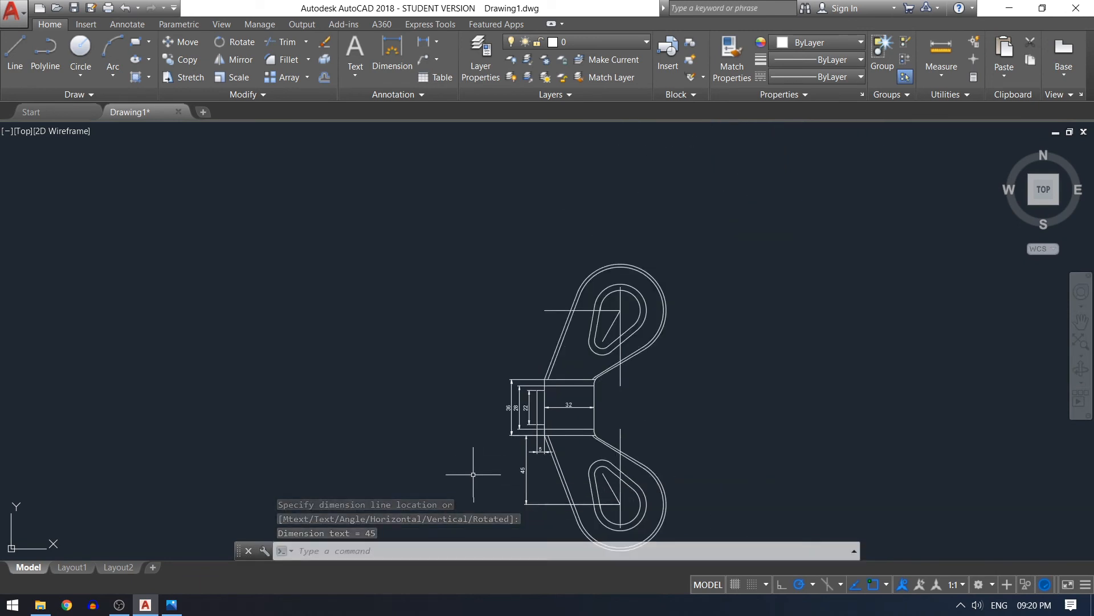
- Add an aligned dimension between the large and small arc centres of the lower lobe's inner slot, placed parallel to the angled line on its left
{"action": "left_click", "coordinate": [437, 42]}
{"action": "left_click", "coordinate": [459, 97]}
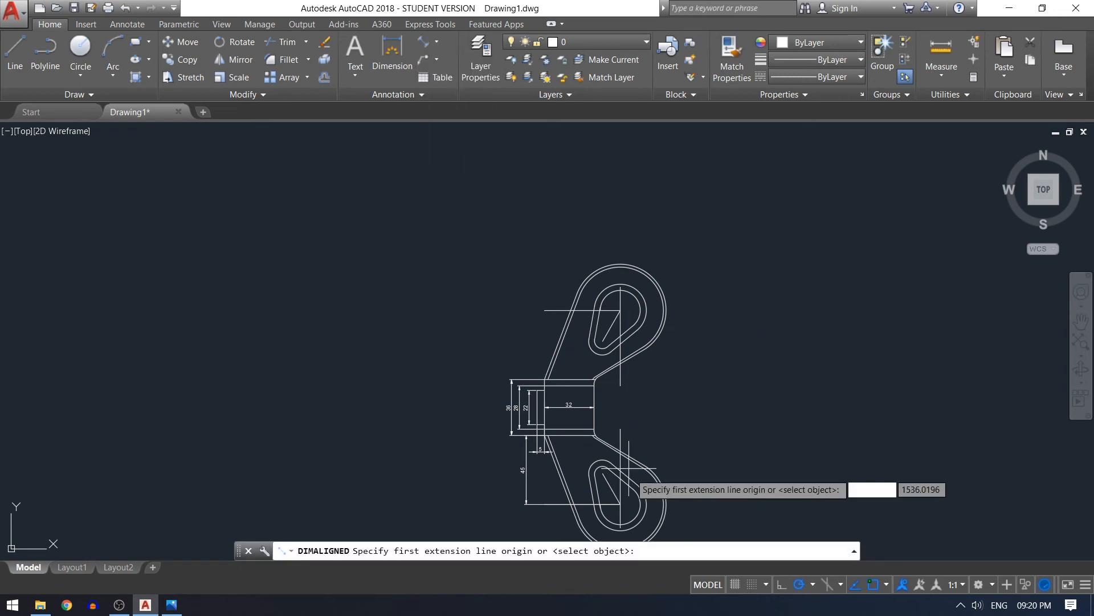
{"action": "left_click", "coordinate": [1082, 323]}
{"action": "left_click_drag", "start_coordinate": [752, 425], "coordinate": [768, 280]}
{"action": "right_click", "coordinate": [757, 303]}
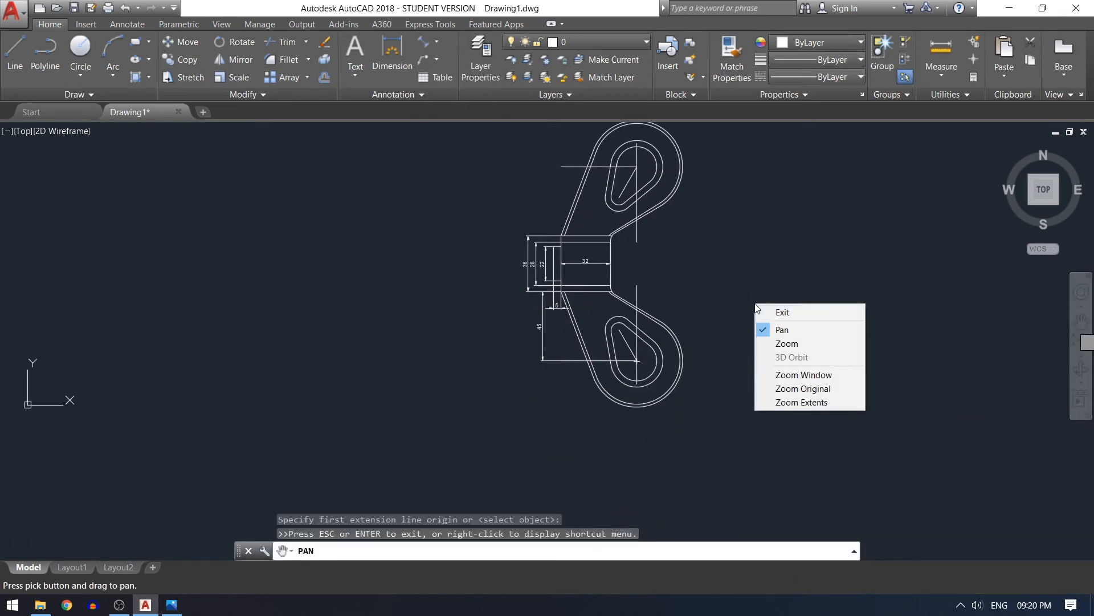
{"action": "left_click", "coordinate": [781, 313]}
{"action": "scroll", "coordinate": [624, 348], "scroll_direction": "up", "scroll_amount": 4}
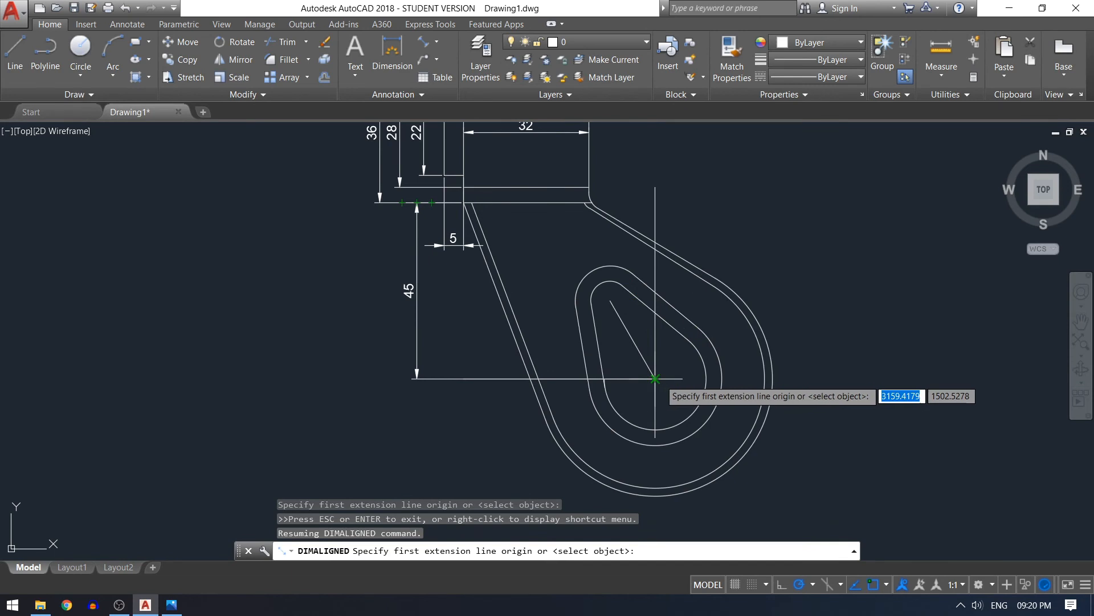
{"action": "right_click", "coordinate": [855, 331], "text": "shift"}
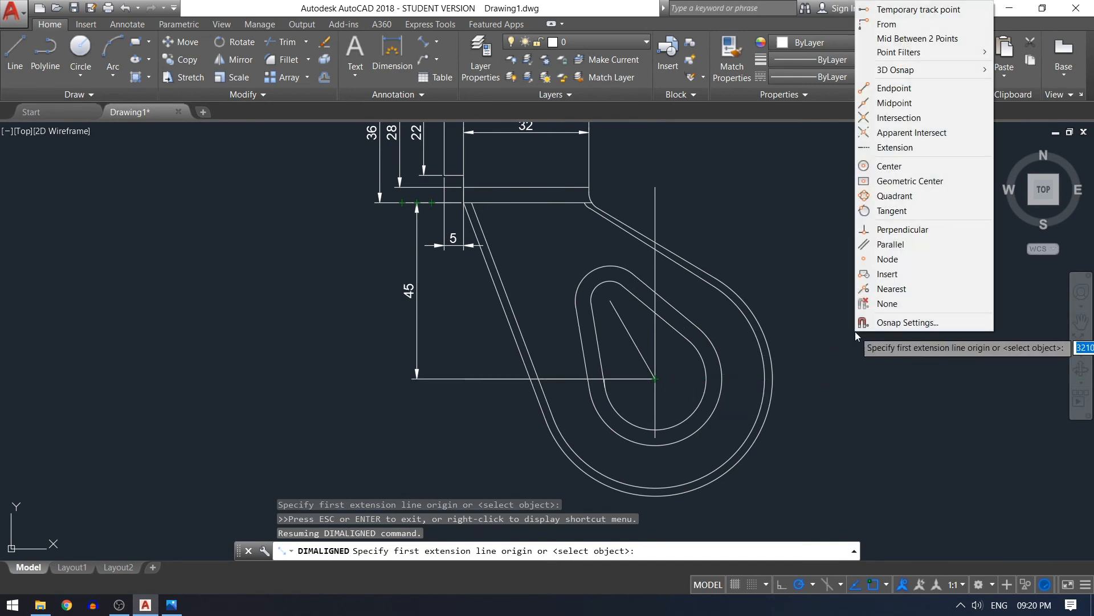
{"action": "left_click", "coordinate": [889, 166]}
{"action": "left_click", "coordinate": [655, 377]}
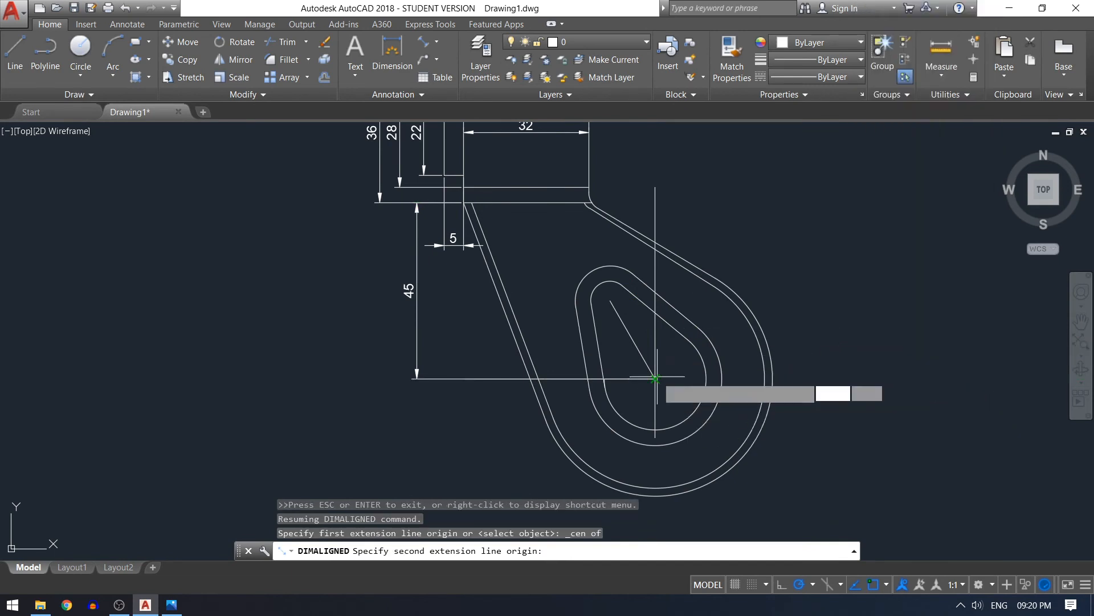
{"action": "left_click", "coordinate": [609, 301]}
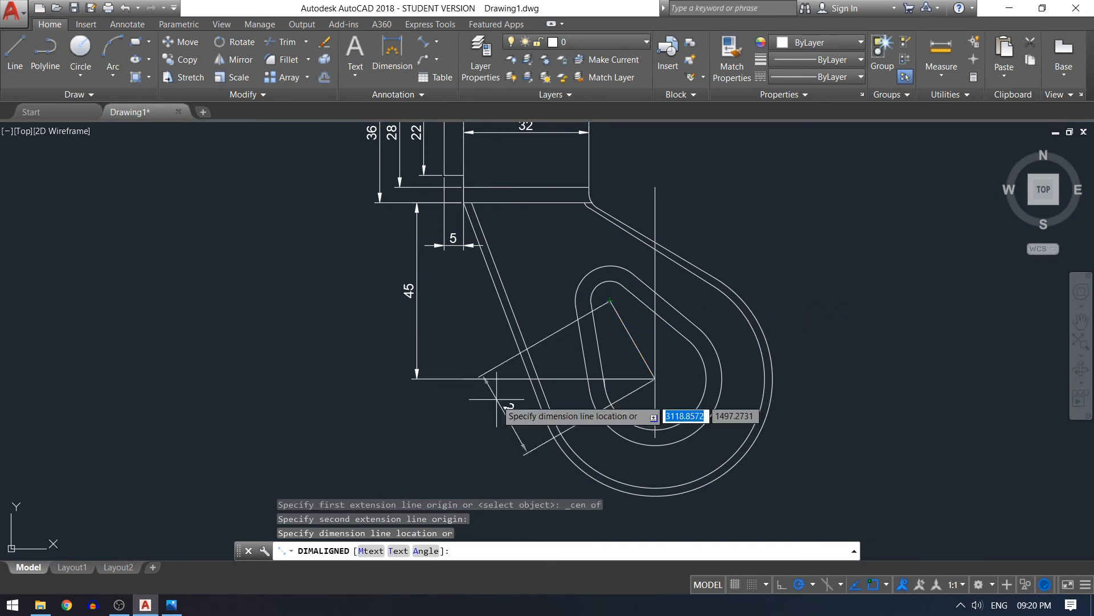
{"action": "left_click", "coordinate": [559, 379]}
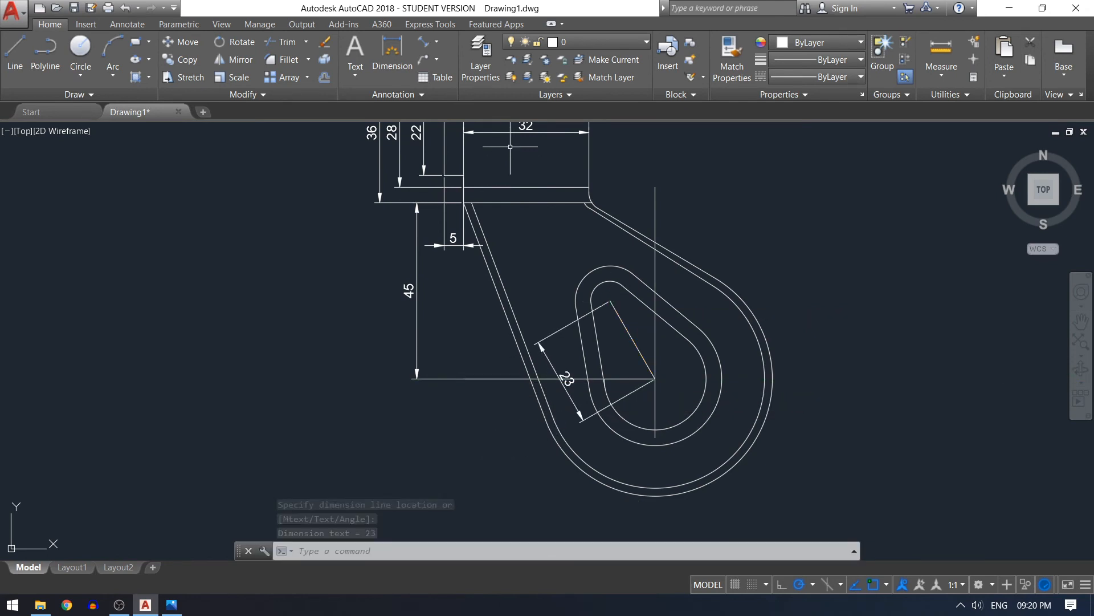
- Add an angular dimension between the lower lobe's angled line and its vertical centre line, placed inside the slot
{"action": "left_click", "coordinate": [439, 42]}
{"action": "left_click", "coordinate": [474, 127]}
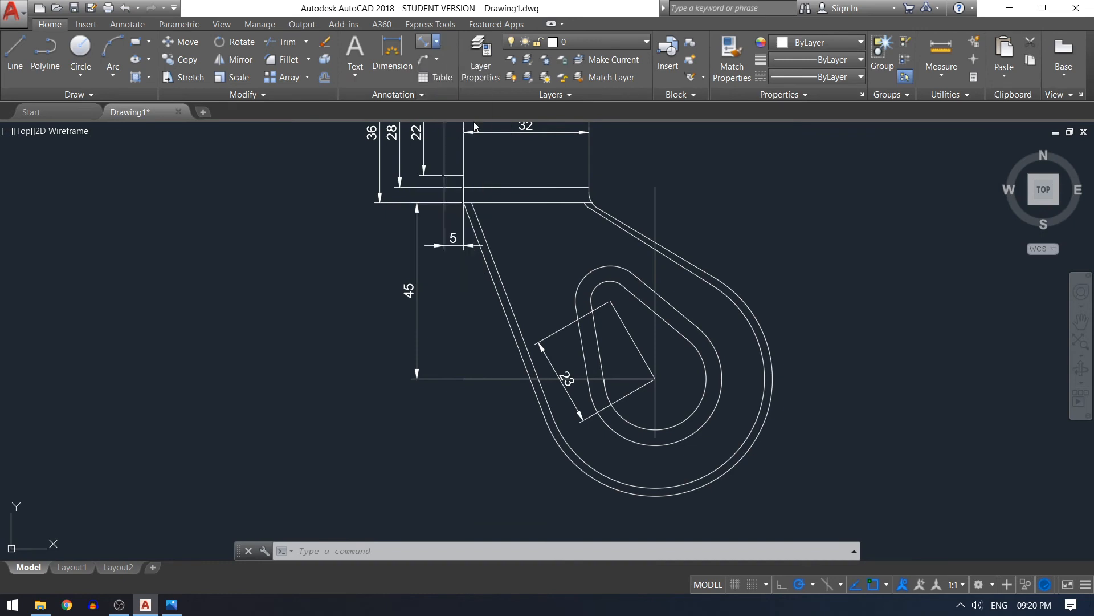
{"action": "left_click", "coordinate": [630, 330]}
{"action": "left_click", "coordinate": [655, 331]}
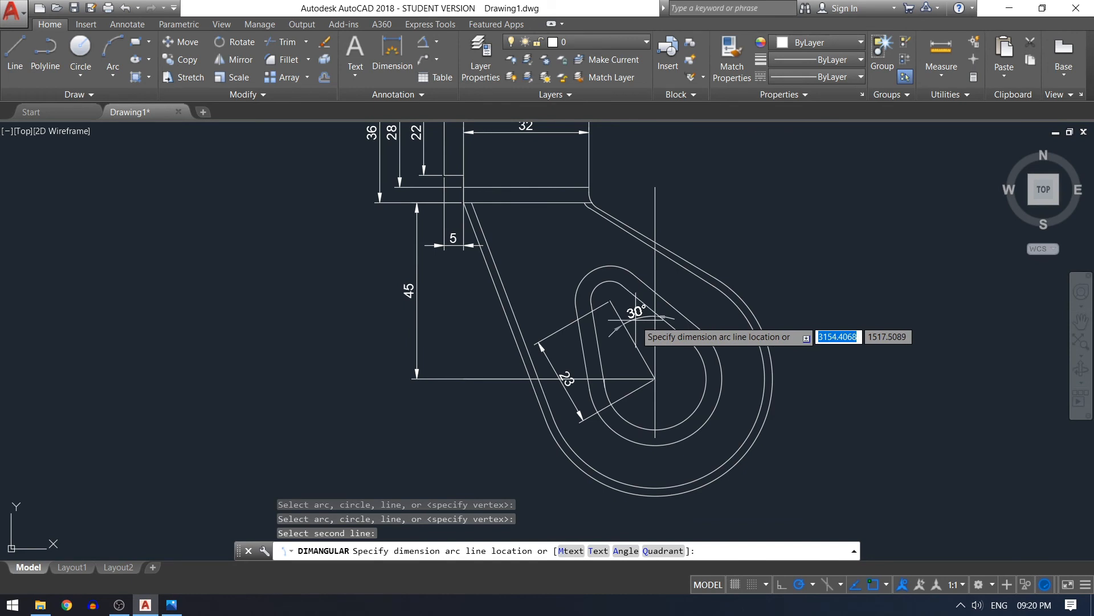
{"action": "left_click", "coordinate": [639, 322]}
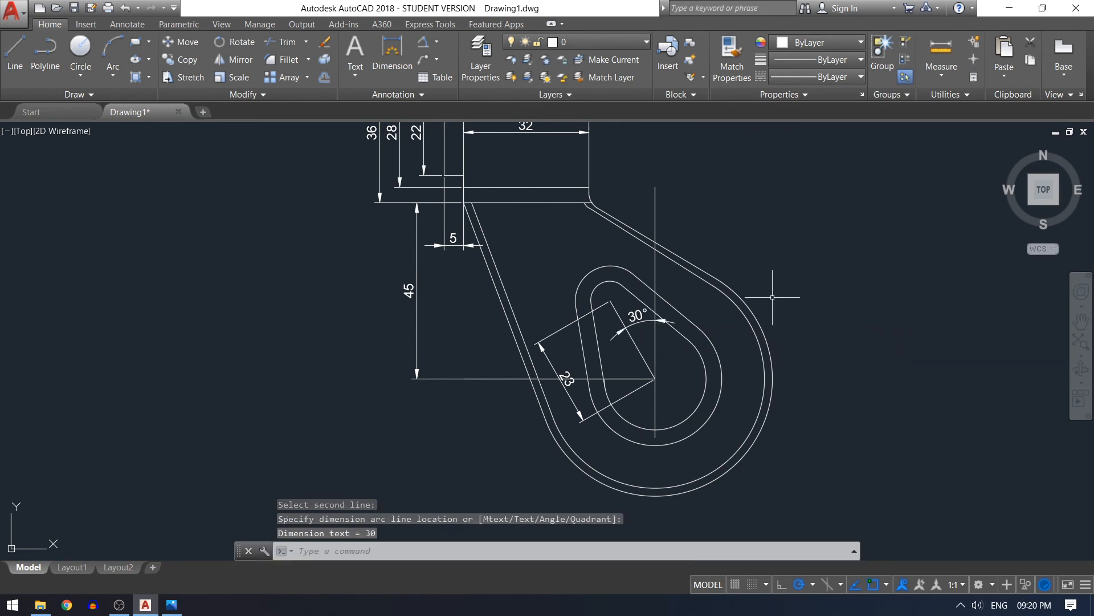
{"action": "scroll", "coordinate": [773, 239], "scroll_direction": "down", "scroll_amount": 2}
{"action": "scroll", "coordinate": [772, 240], "scroll_direction": "down", "scroll_amount": 2}
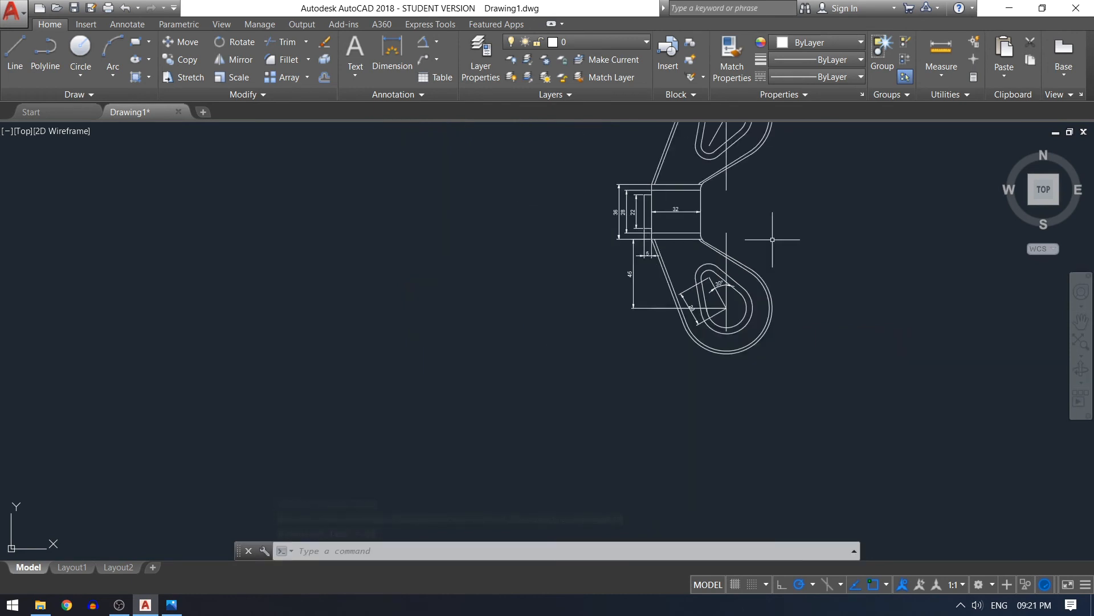
{"action": "type", "text": "p"}
{"action": "key", "text": "Return"}
{"action": "left_click_drag", "start_coordinate": [867, 215], "coordinate": [849, 293]}
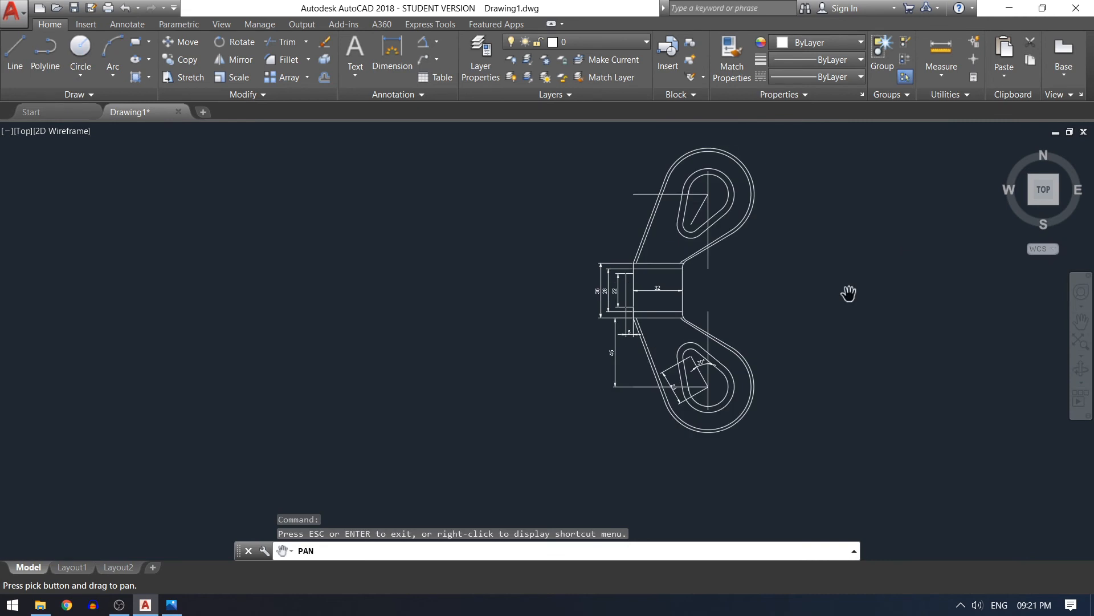
{"action": "key", "text": "Escape"}
{"action": "left_click", "coordinate": [434, 57]}
{"action": "left_click", "coordinate": [452, 89]}
{"action": "scroll", "coordinate": [724, 288], "scroll_direction": "up", "scroll_amount": 2}
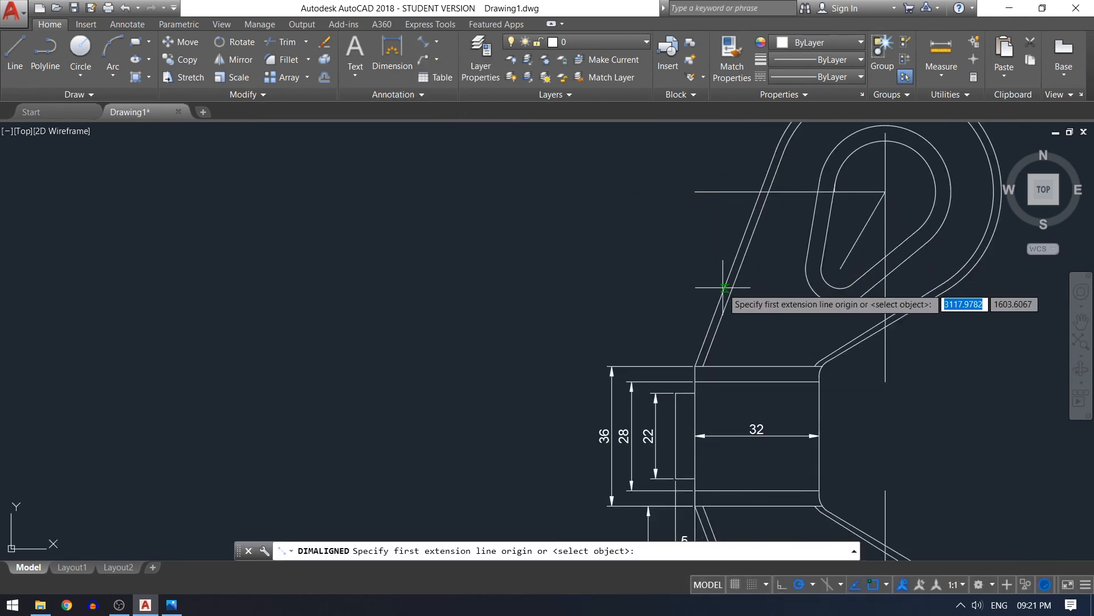
{"action": "left_click", "coordinate": [724, 288]}
{"action": "left_click", "coordinate": [727, 293]}
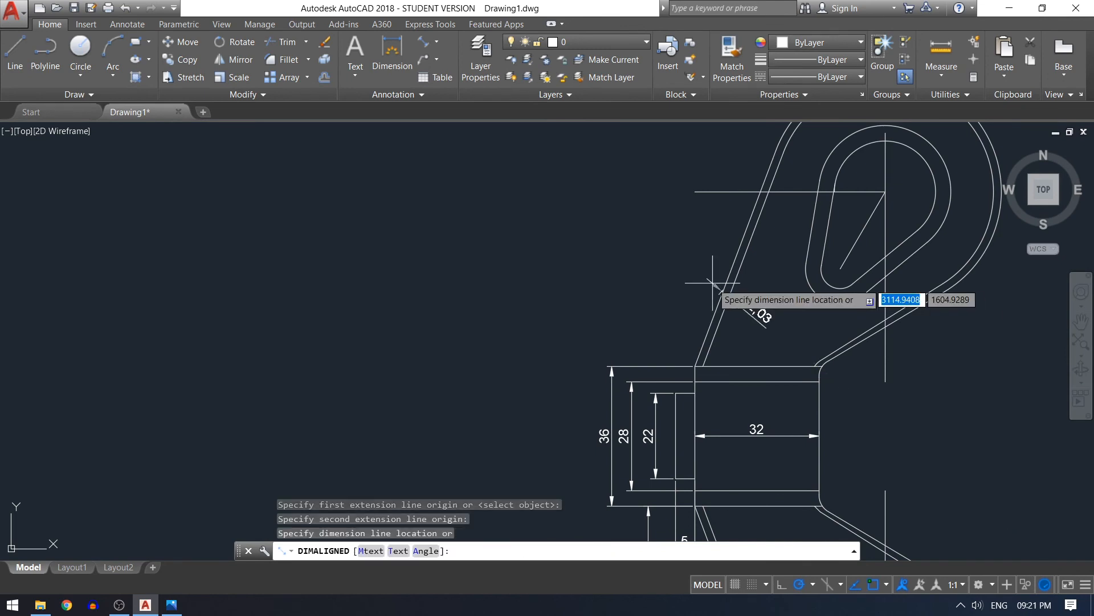
{"action": "key", "text": "Escape"}
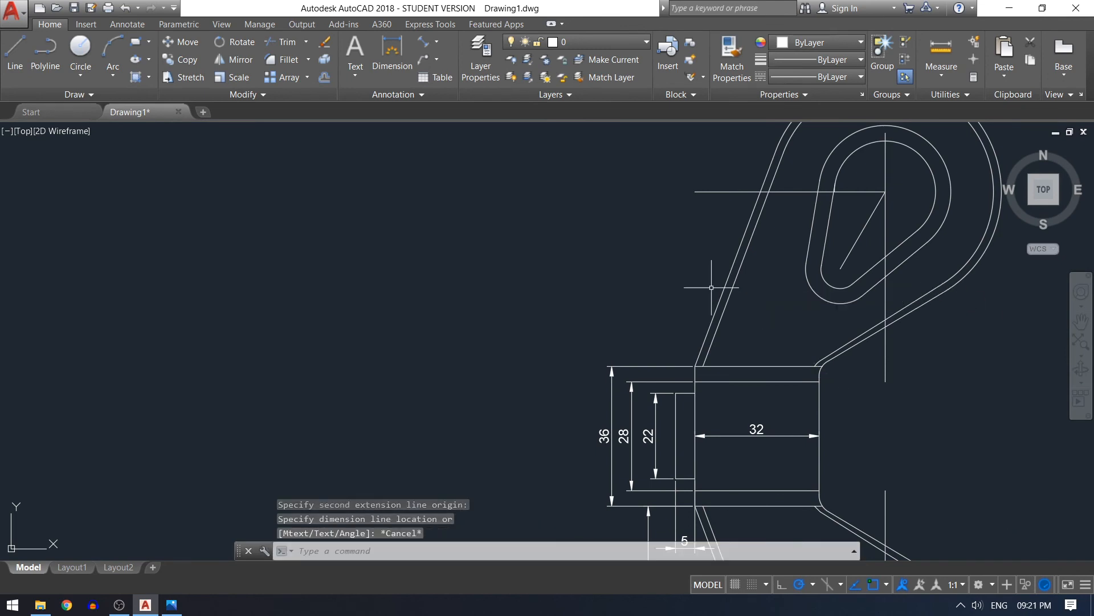
- Add an aligned dimension for the gap between the two parallel slanted lines on the upper lobe's left side
{"action": "left_click", "coordinate": [423, 52]}
{"action": "left_click", "coordinate": [731, 268]}
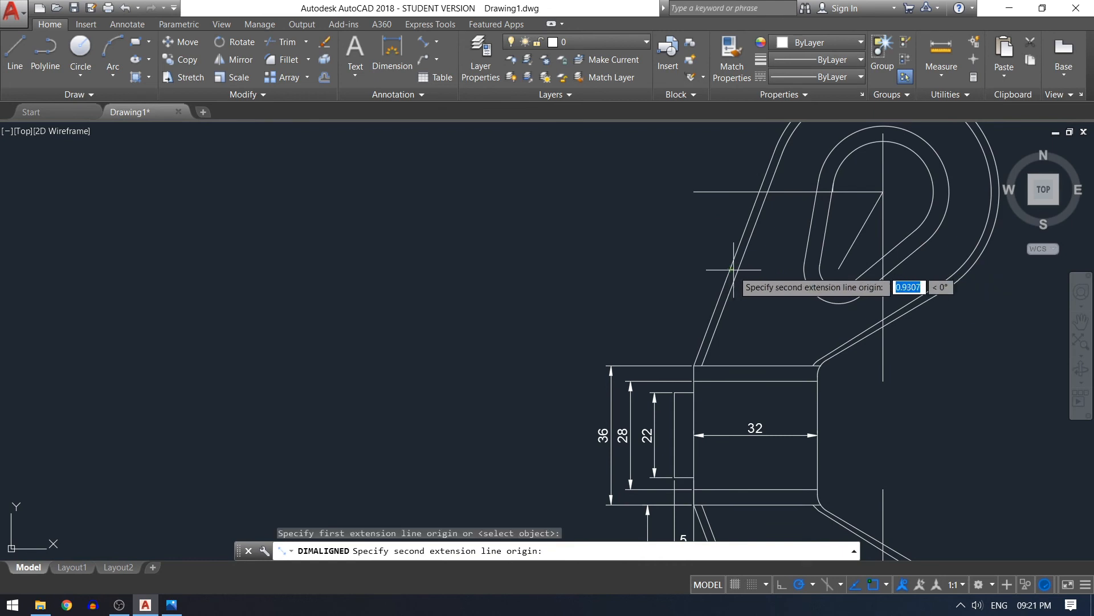
{"action": "left_click", "coordinate": [736, 273]}
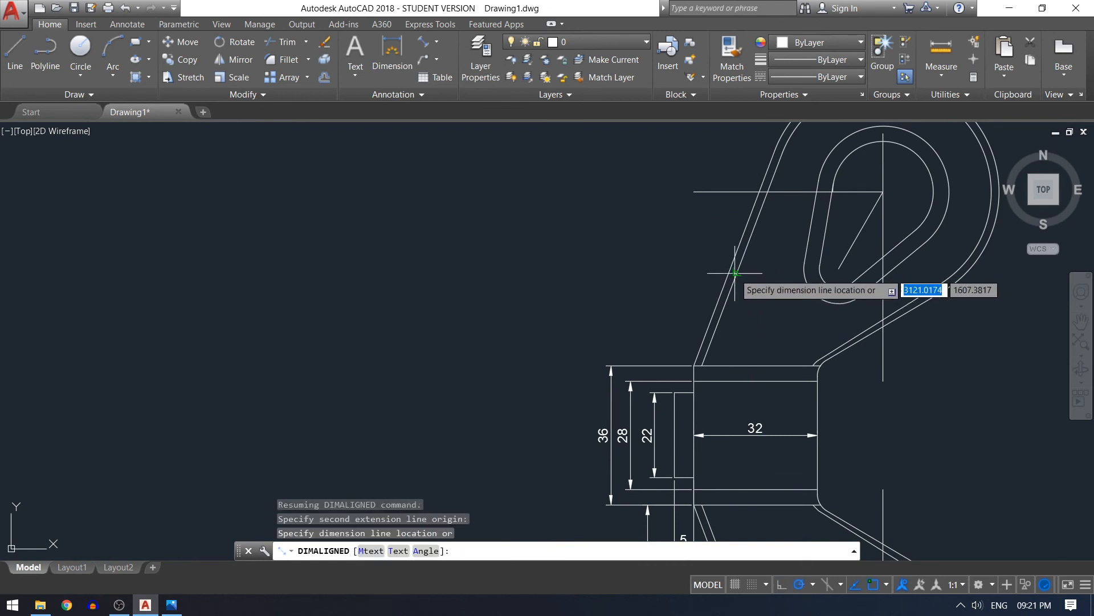
{"action": "left_click", "coordinate": [730, 294]}
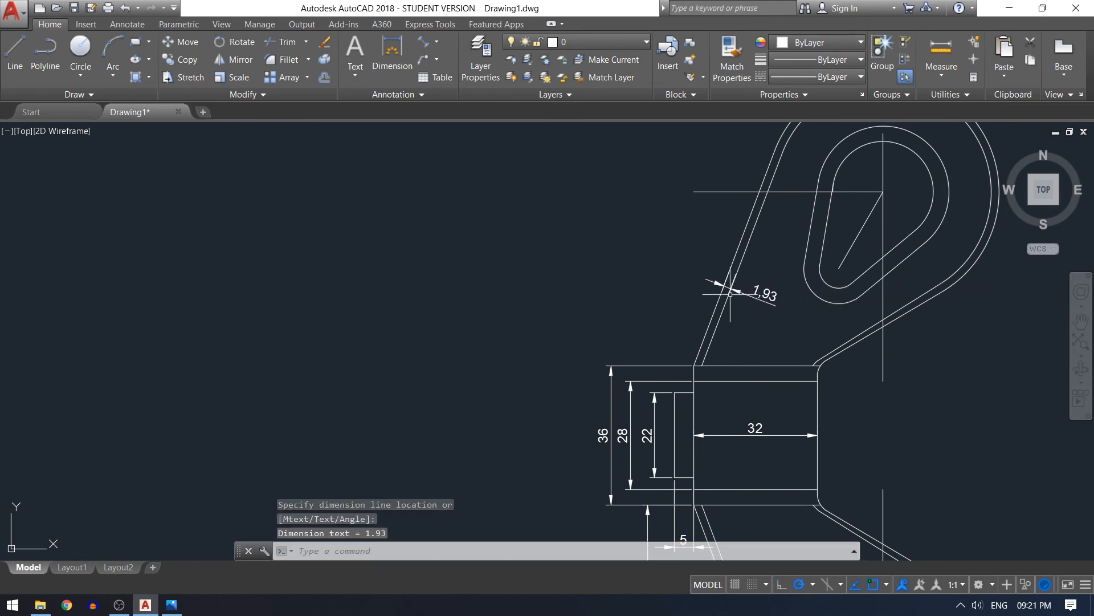
- Override the text of the aligned dimension between the upper lobe's slanted lines with 2
{"action": "left_click", "coordinate": [765, 294]}
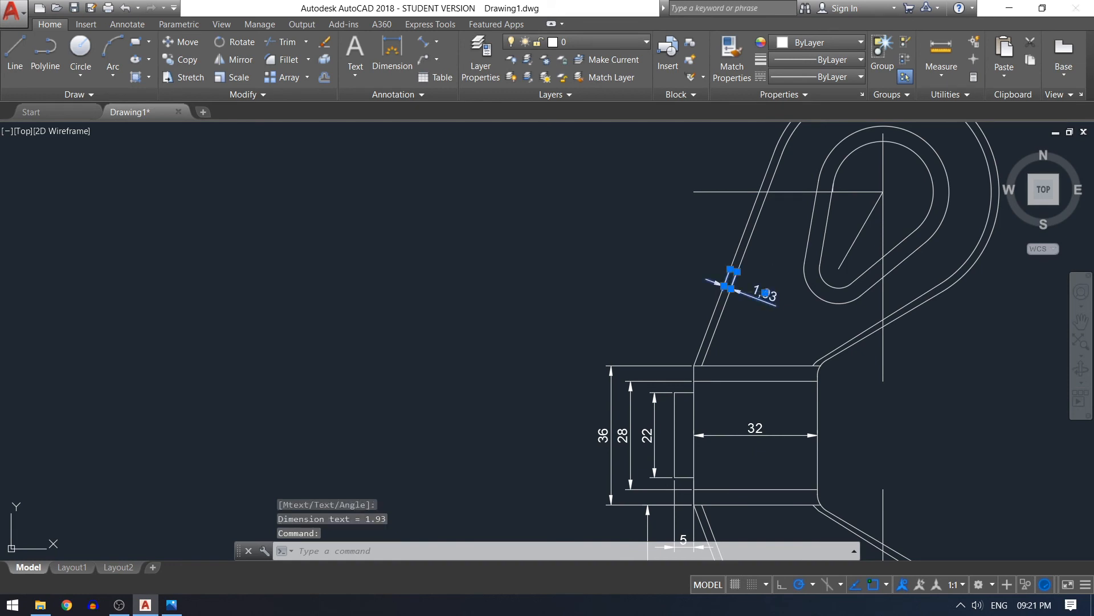
{"action": "double_click", "coordinate": [765, 293]}
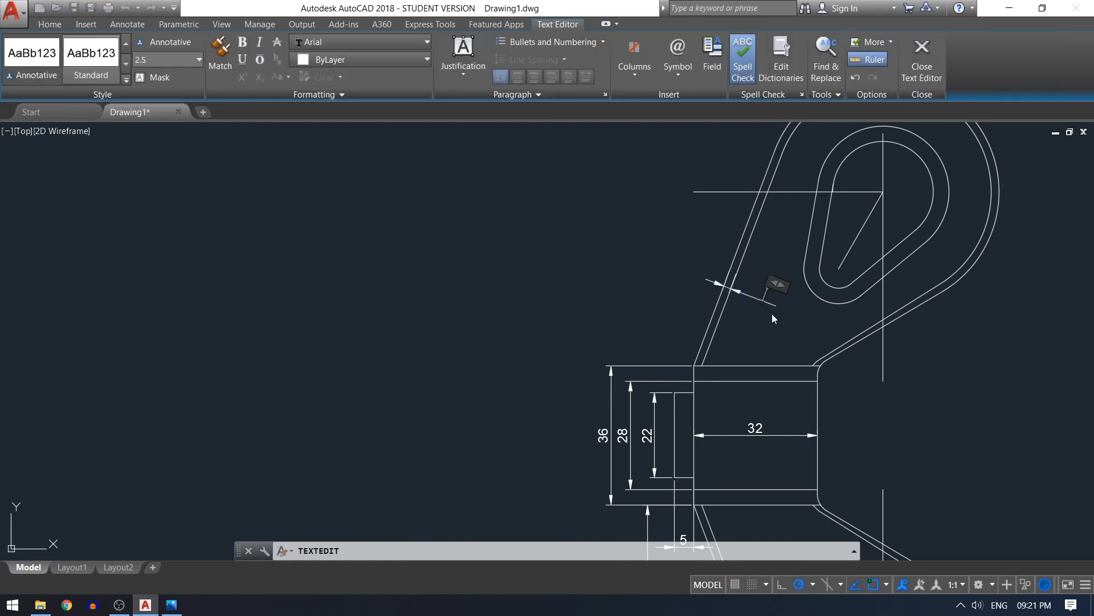
{"action": "left_click", "coordinate": [744, 320]}
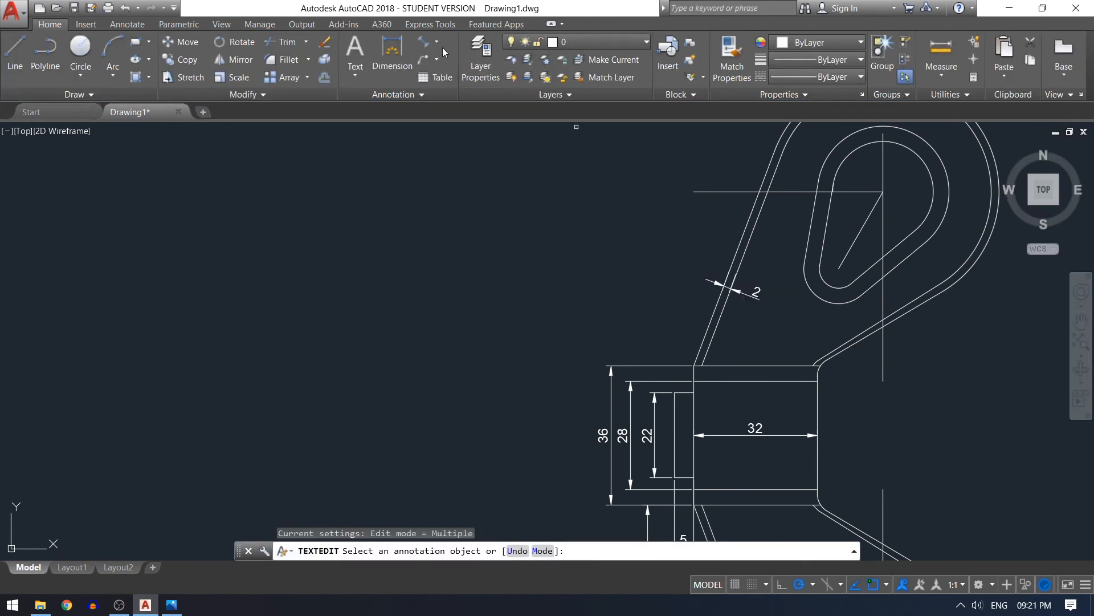
- Add a radius dimension to the fillet at the rectangle's lower right corner, placed up and to its right
{"action": "scroll", "coordinate": [559, 174], "scroll_direction": "down", "scroll_amount": 2}
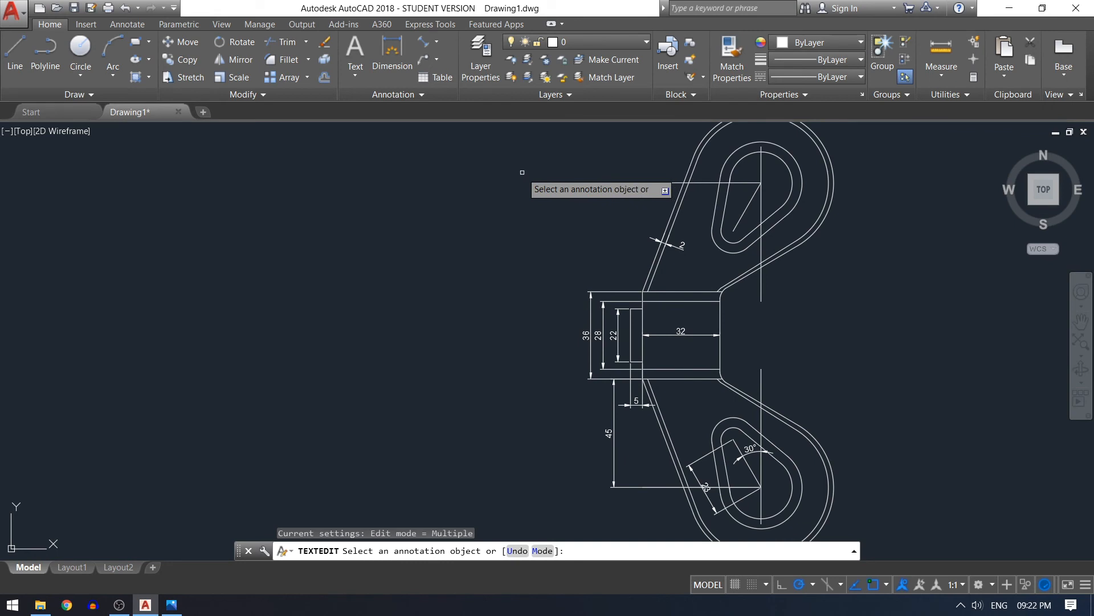
{"action": "left_click", "coordinate": [436, 60]}
{"action": "left_click", "coordinate": [451, 211]}
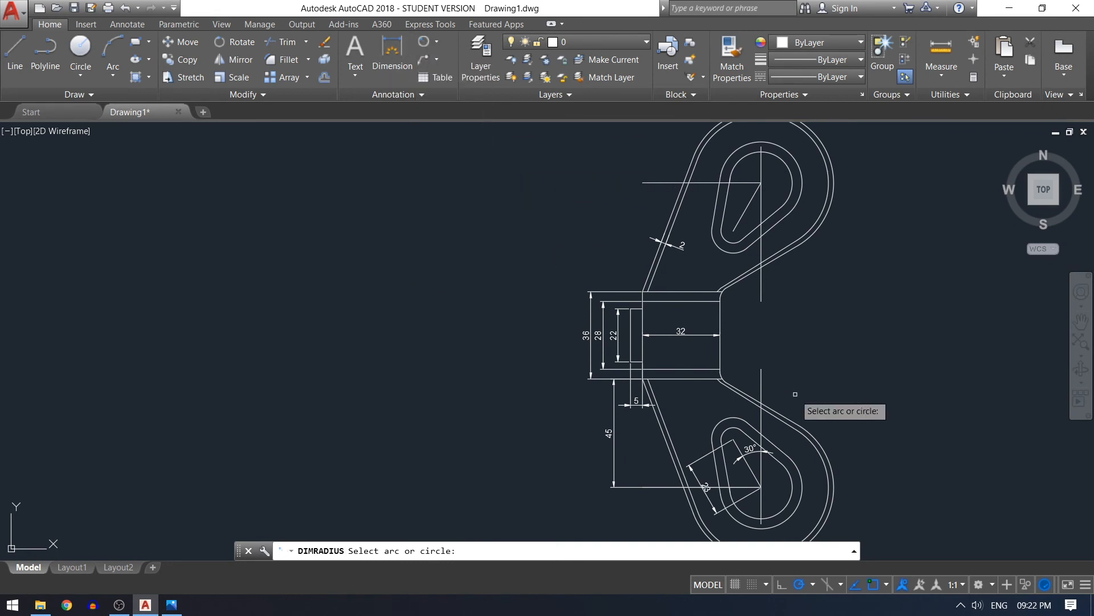
{"action": "scroll", "coordinate": [737, 369], "scroll_direction": "up", "scroll_amount": 2}
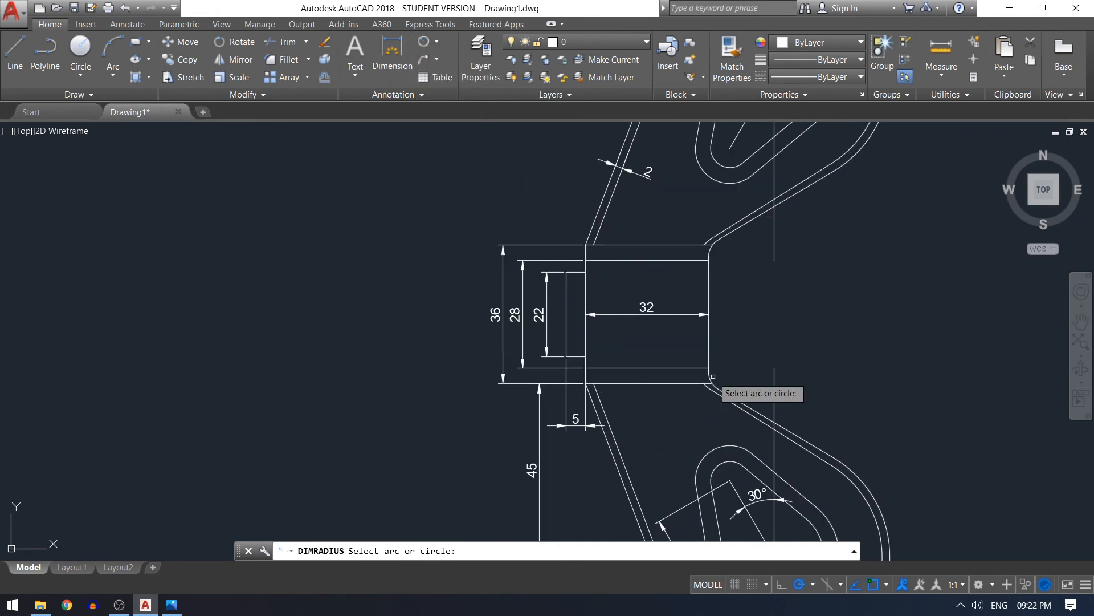
{"action": "left_click", "coordinate": [714, 381]}
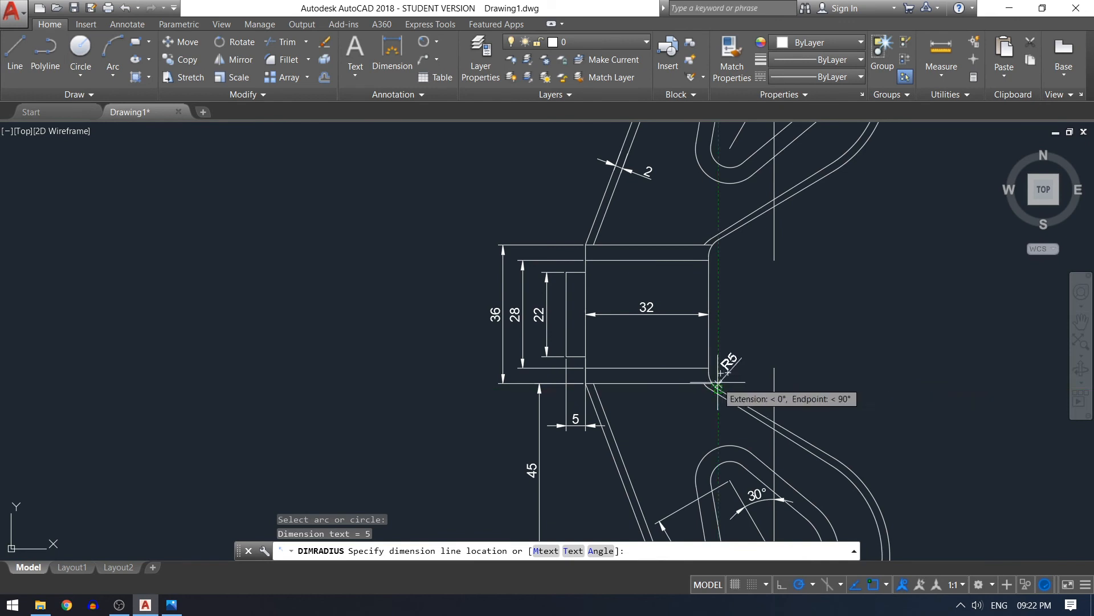
{"action": "left_click", "coordinate": [735, 358]}
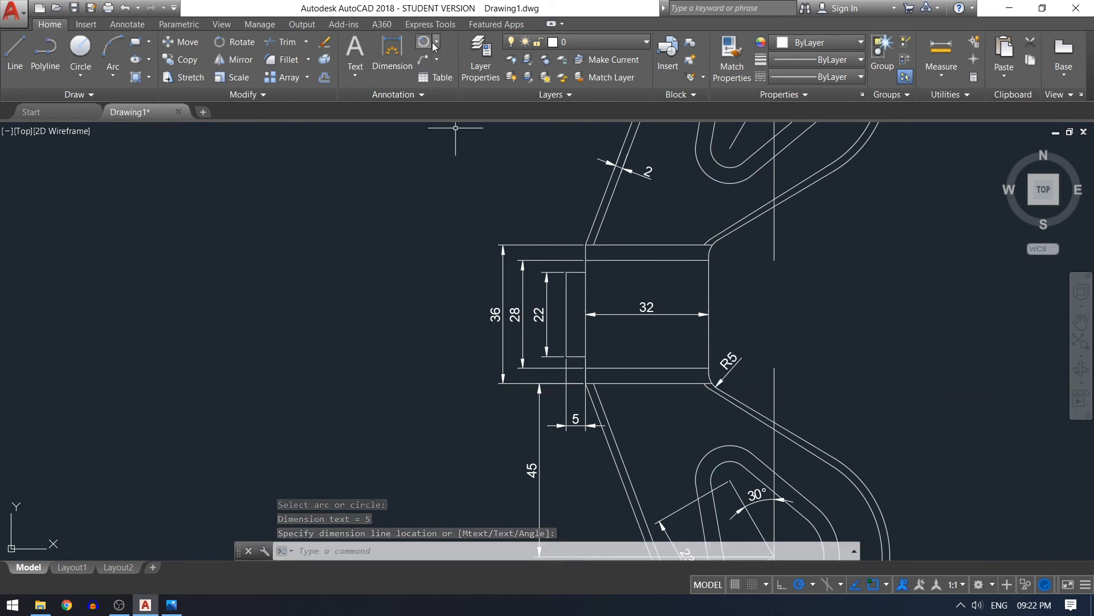
- Add radius dimensions to the outer and inner arcs at the lower slot's small end, placed above and to the right of the lobe
{"action": "key", "text": "Return"}
{"action": "left_click", "coordinate": [725, 444]}
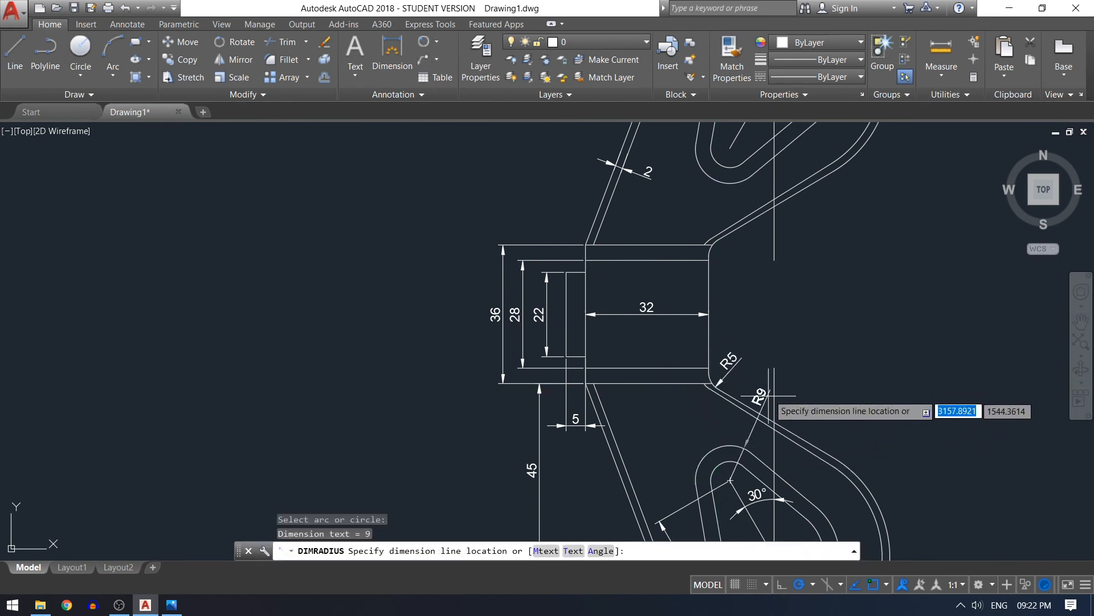
{"action": "left_click", "coordinate": [812, 362]}
{"action": "key", "text": "Return"}
{"action": "left_click", "coordinate": [734, 463]}
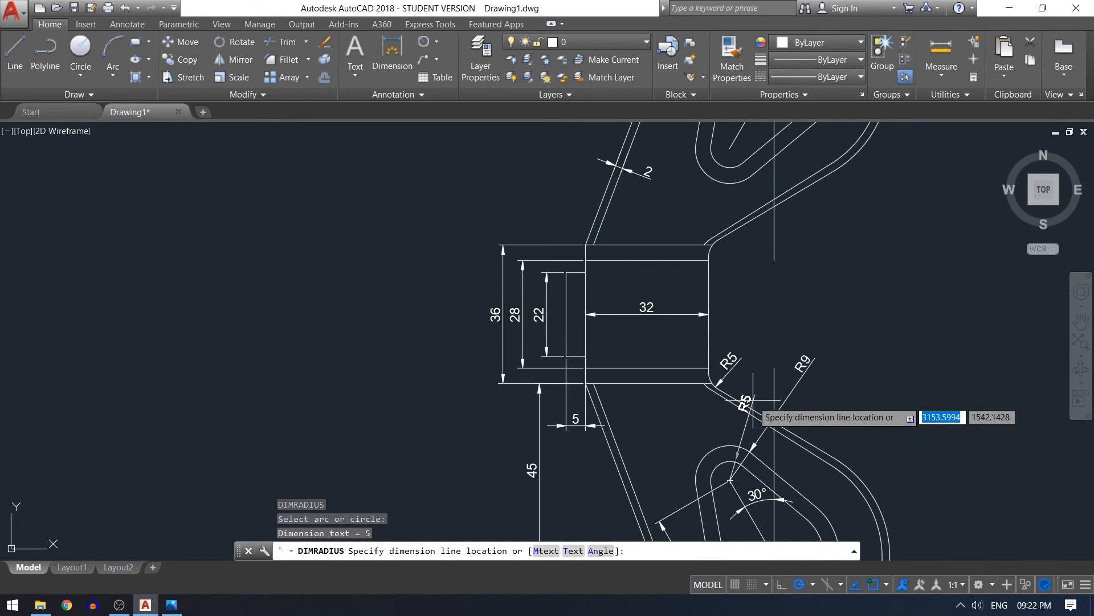
{"action": "left_click", "coordinate": [777, 349]}
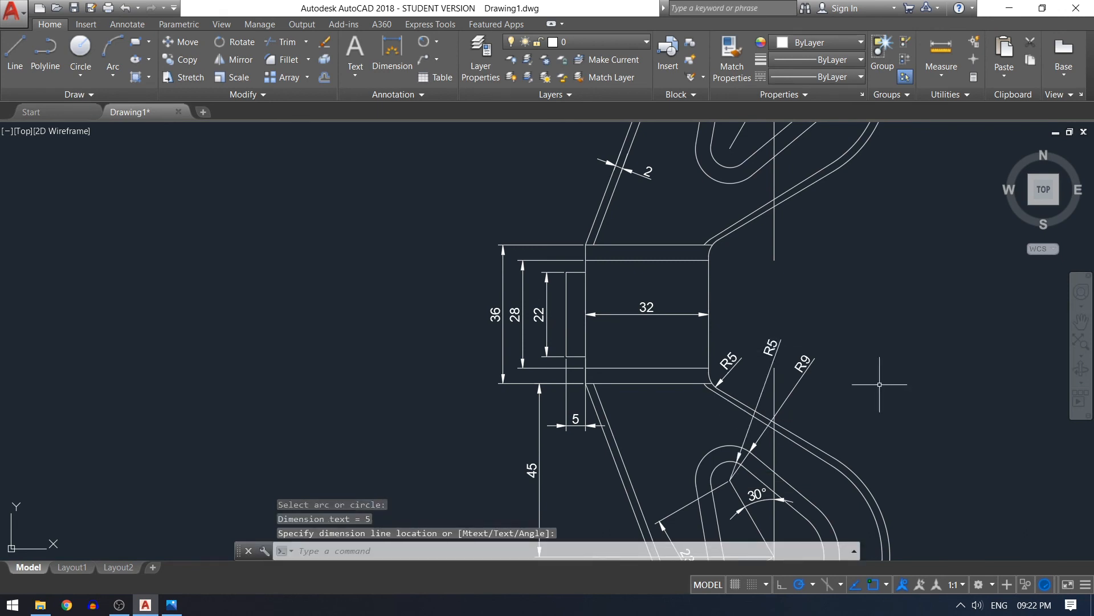
- Add a radius dimension to the outer arc of the upper lobe, placed up and to its right
{"action": "left_click", "coordinate": [1082, 321]}
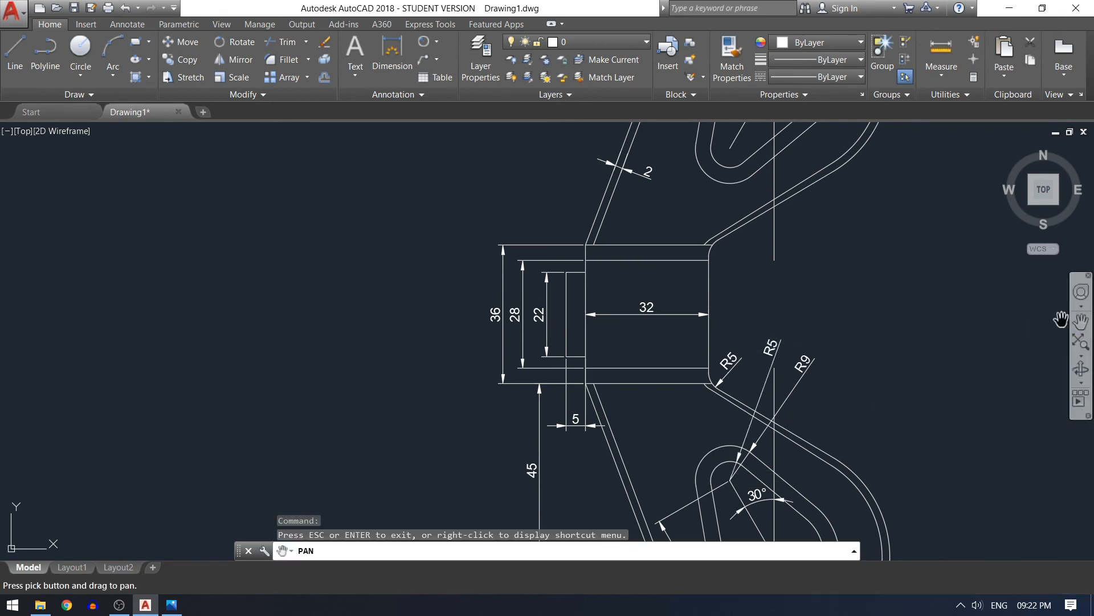
{"action": "left_click_drag", "start_coordinate": [889, 208], "coordinate": [859, 390]}
{"action": "key", "text": "Escape"}
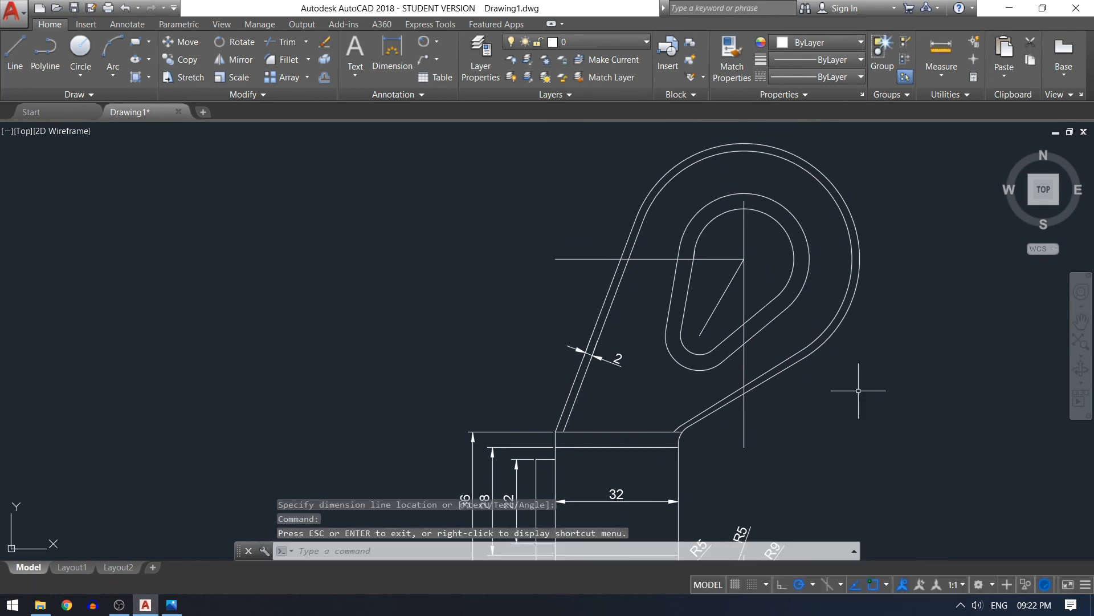
{"action": "left_click", "coordinate": [423, 42]}
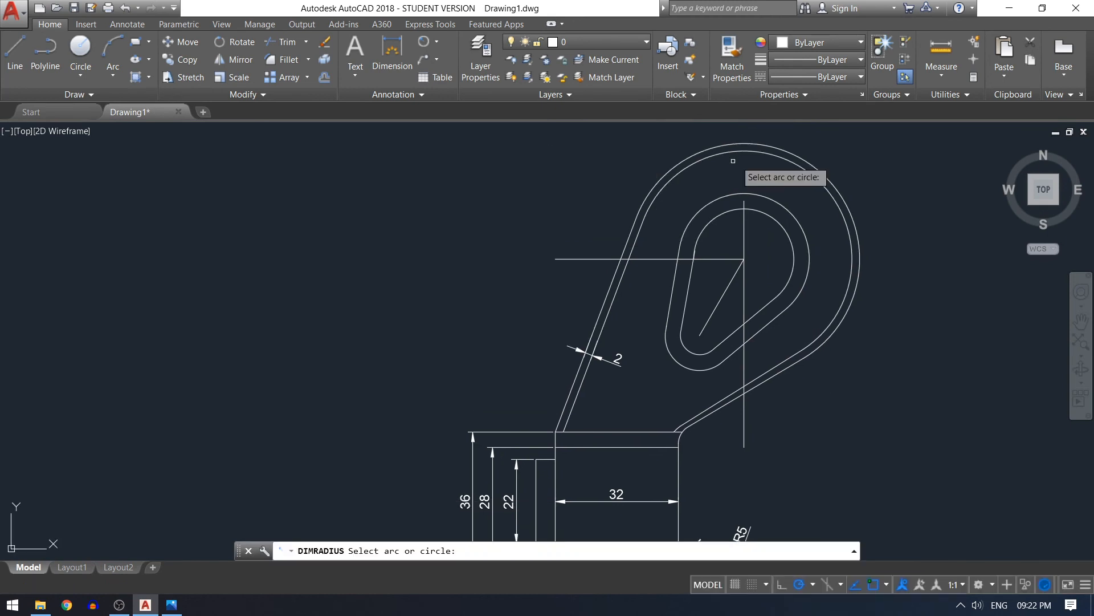
{"action": "left_click", "coordinate": [806, 162]}
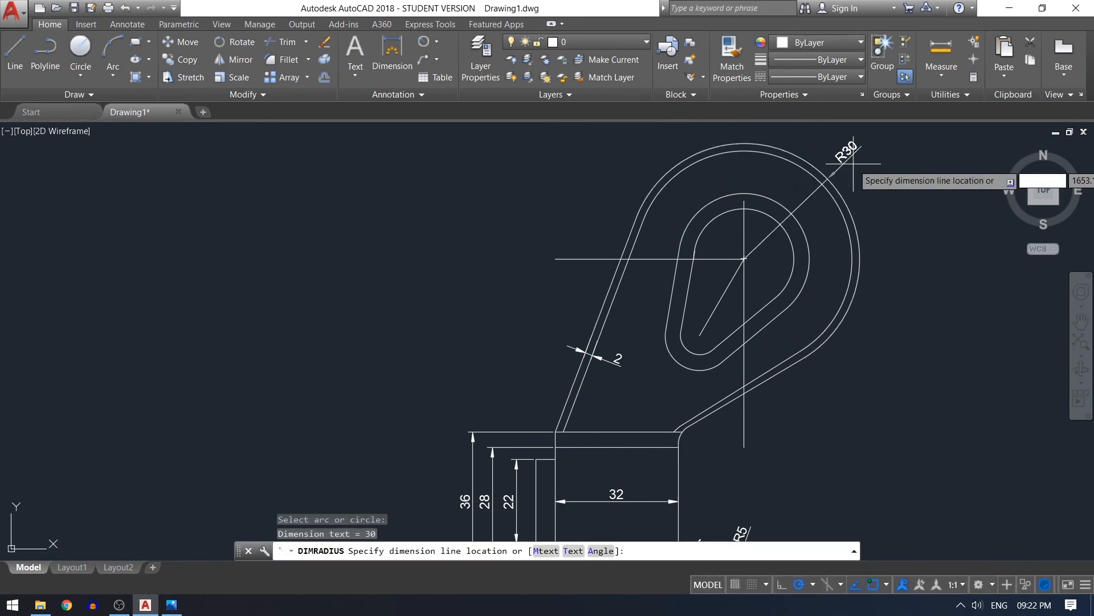
{"action": "left_click", "coordinate": [906, 170]}
{"action": "key", "text": "Return"}
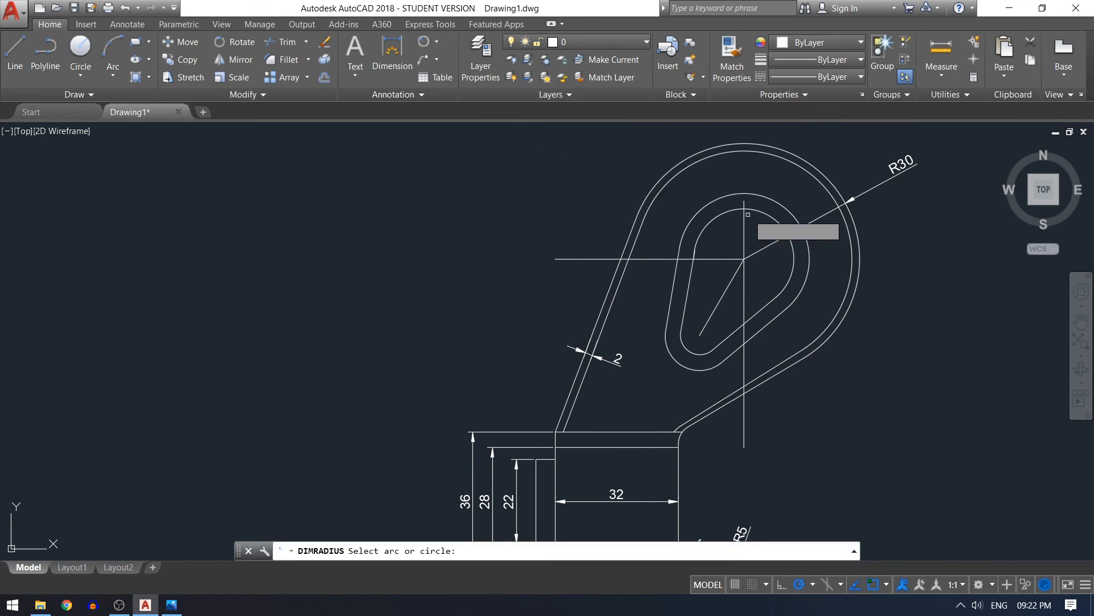
- Add radius dimensions to the outer and inner arcs at the upper slot's large end, placed above and to the left of the lobe
{"action": "left_click", "coordinate": [758, 195]}
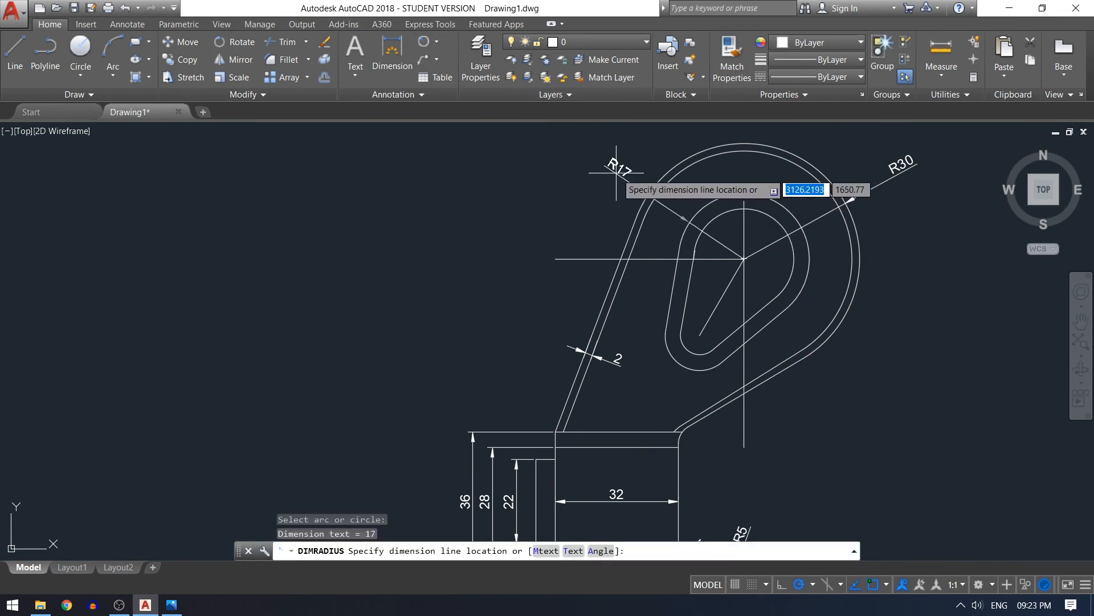
{"action": "left_click", "coordinate": [629, 157]}
{"action": "key", "text": "Return"}
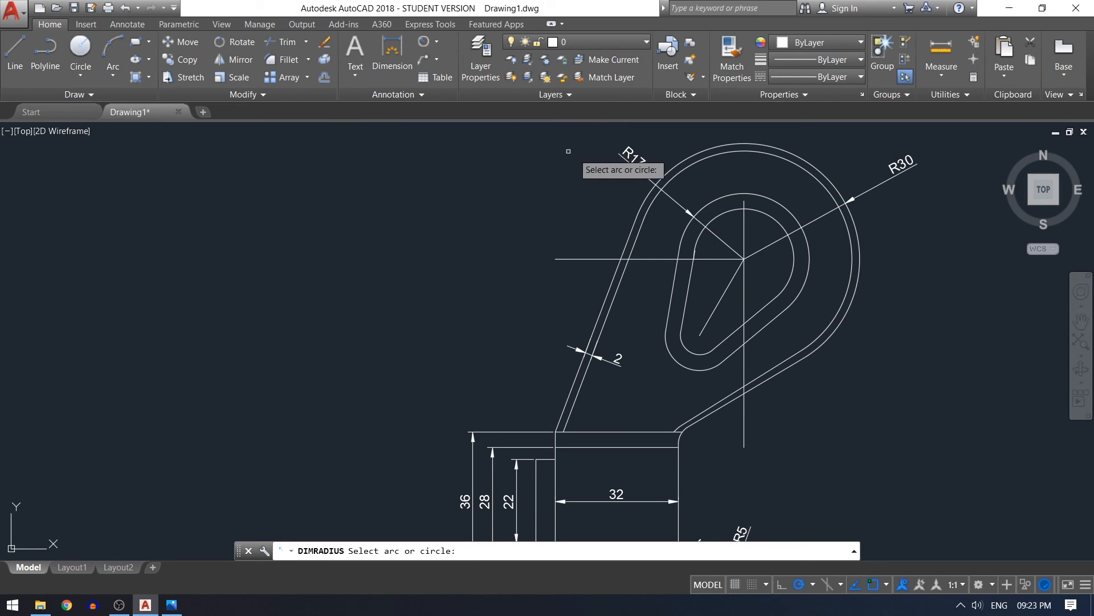
{"action": "left_click", "coordinate": [710, 220]}
{"action": "left_click", "coordinate": [651, 135]}
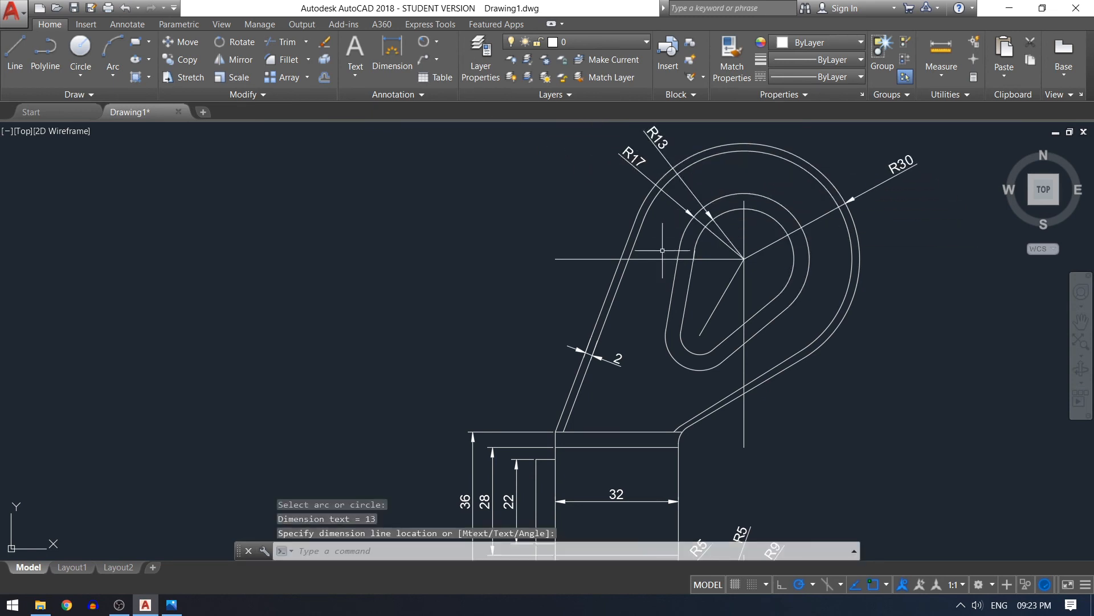
- Erase the slanted construction line inside the upper lobe's slot
{"action": "left_click", "coordinate": [722, 297]}
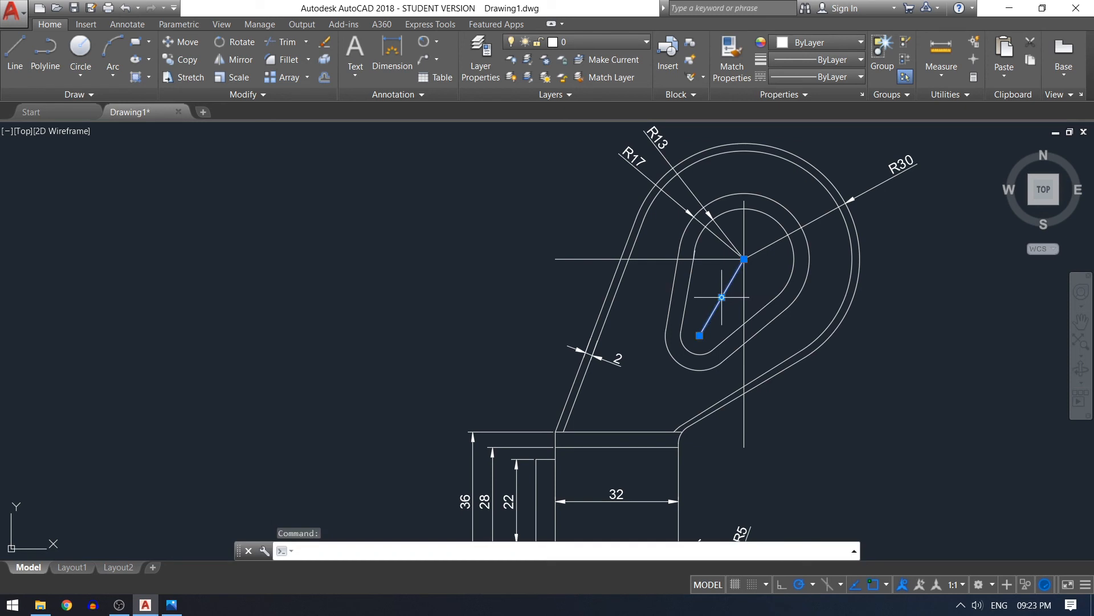
{"action": "key", "text": "Delete"}
{"action": "scroll", "coordinate": [921, 398], "scroll_direction": "down", "scroll_amount": 2}
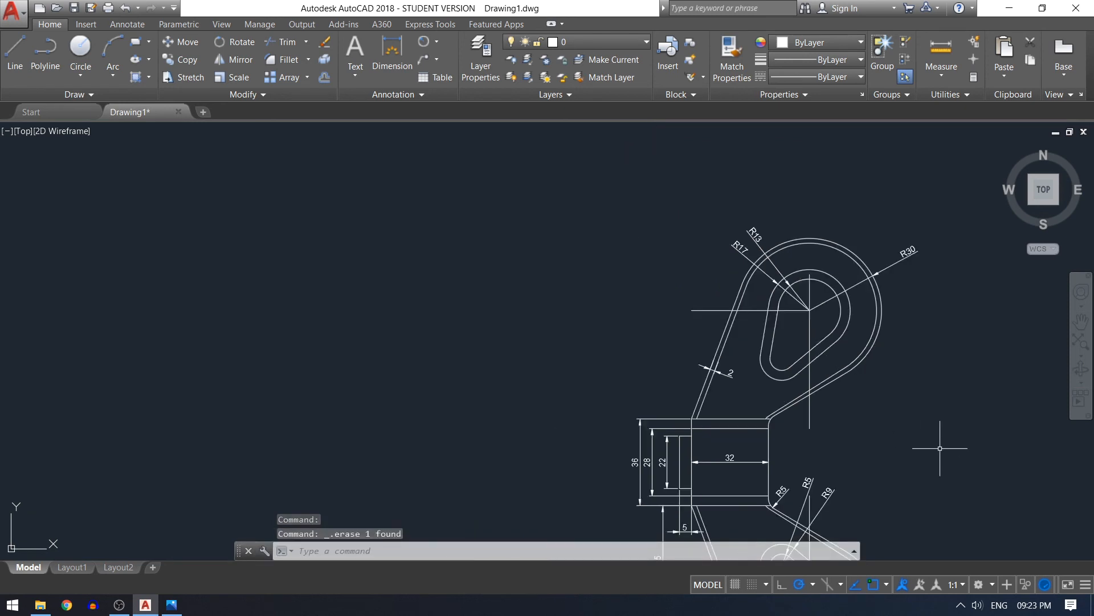
{"action": "middle_click_drag", "start_coordinate": [948, 416], "coordinate": [876, 326]}
{"action": "right_click", "coordinate": [877, 326]}
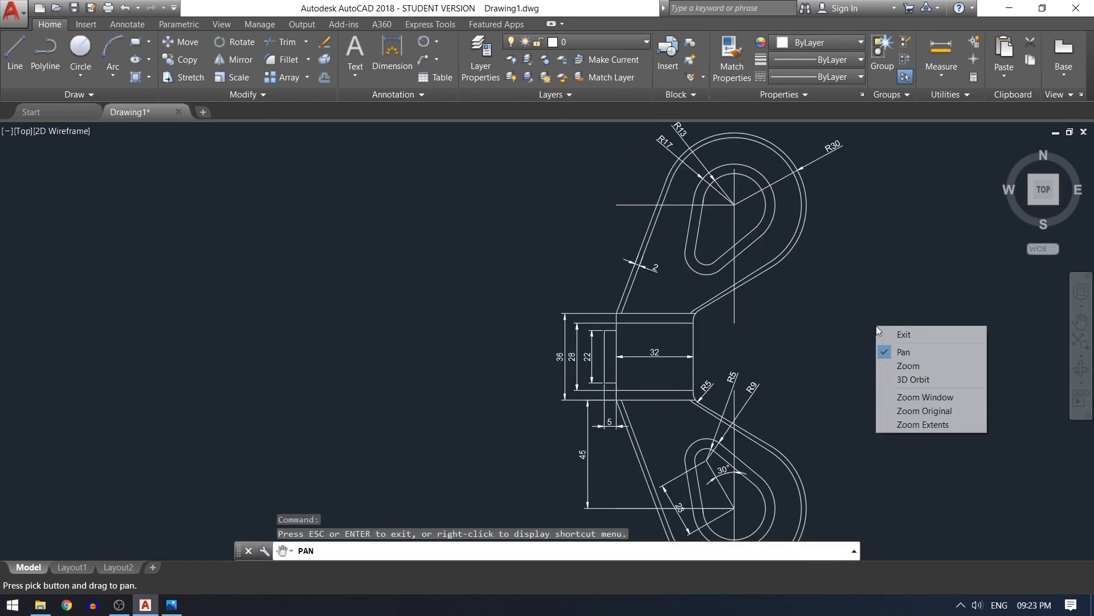
{"action": "left_click", "coordinate": [879, 333]}
- Modify the ISO-25 dimension style with a larger text height and an arrow size of 5
{"action": "type", "text": "d"}
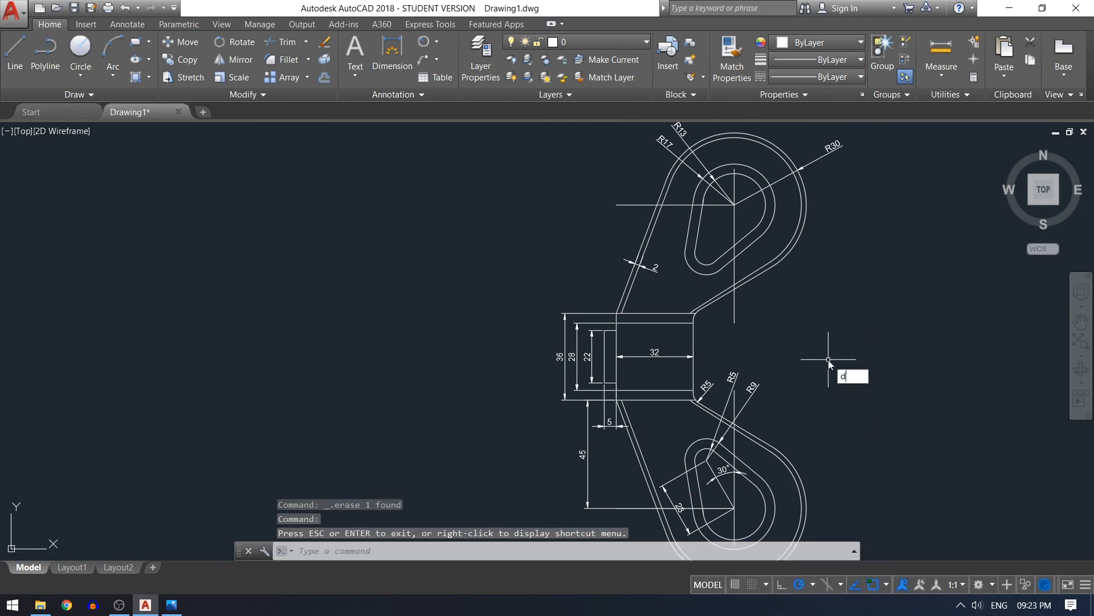
{"action": "key", "text": "Return"}
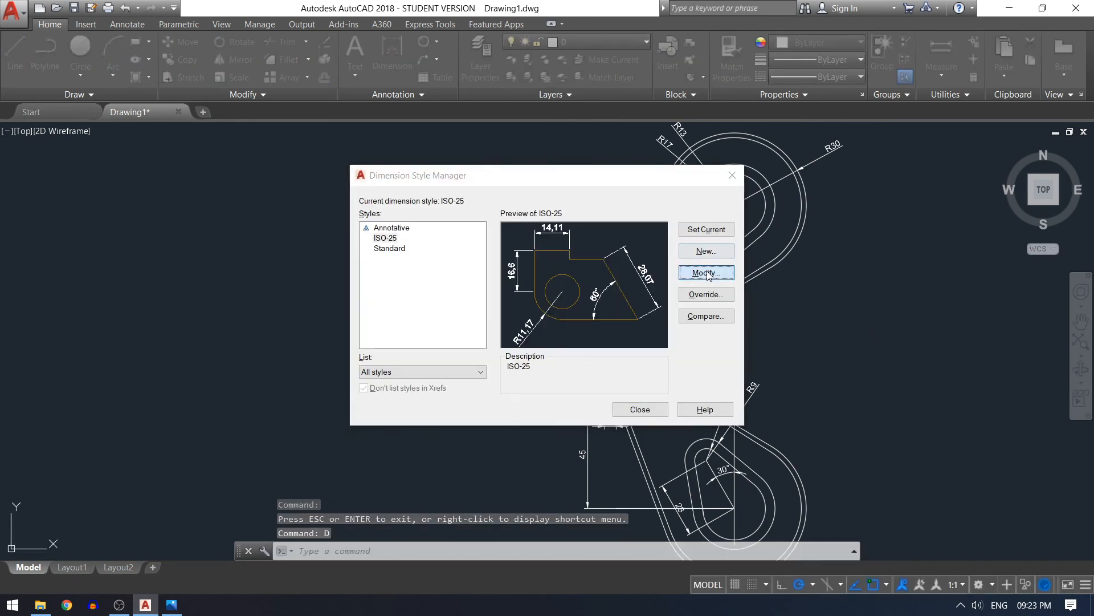
{"action": "left_click", "coordinate": [706, 273]}
{"action": "double_click", "coordinate": [510, 249]}
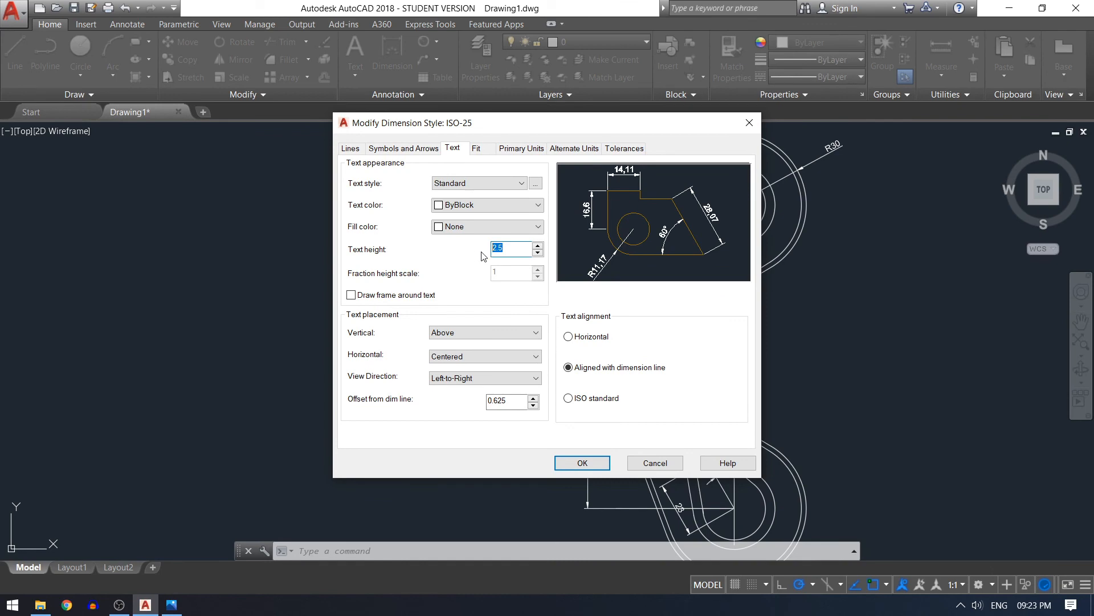
{"action": "left_click", "coordinate": [403, 148]}
{"action": "left_click", "coordinate": [368, 290]}
{"action": "double_click", "coordinate": [368, 292]}
{"action": "type", "text": "5"}
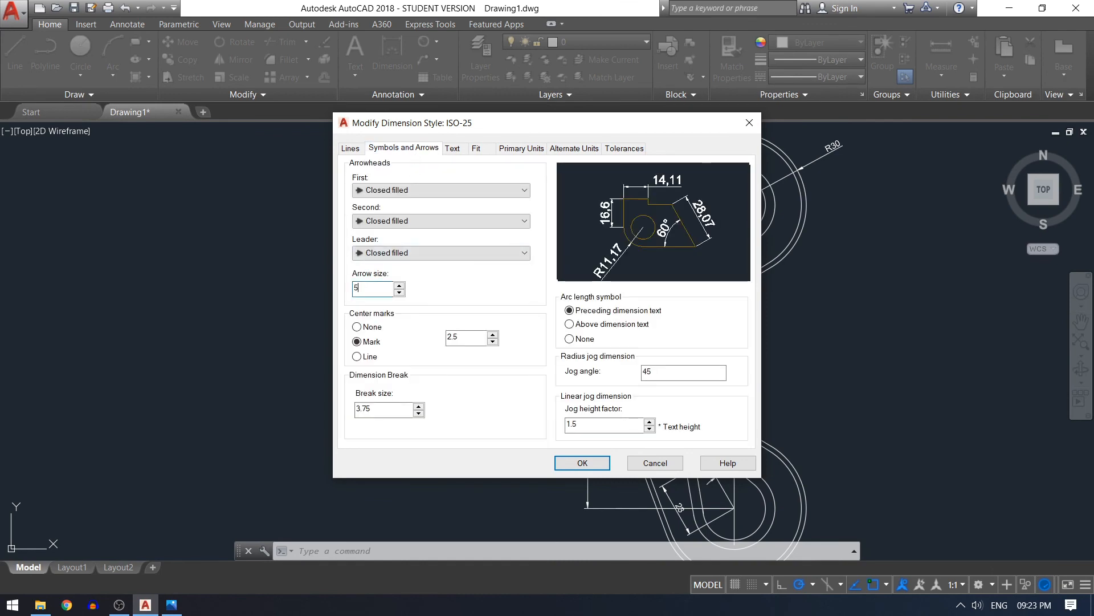
{"action": "left_click", "coordinate": [582, 463]}
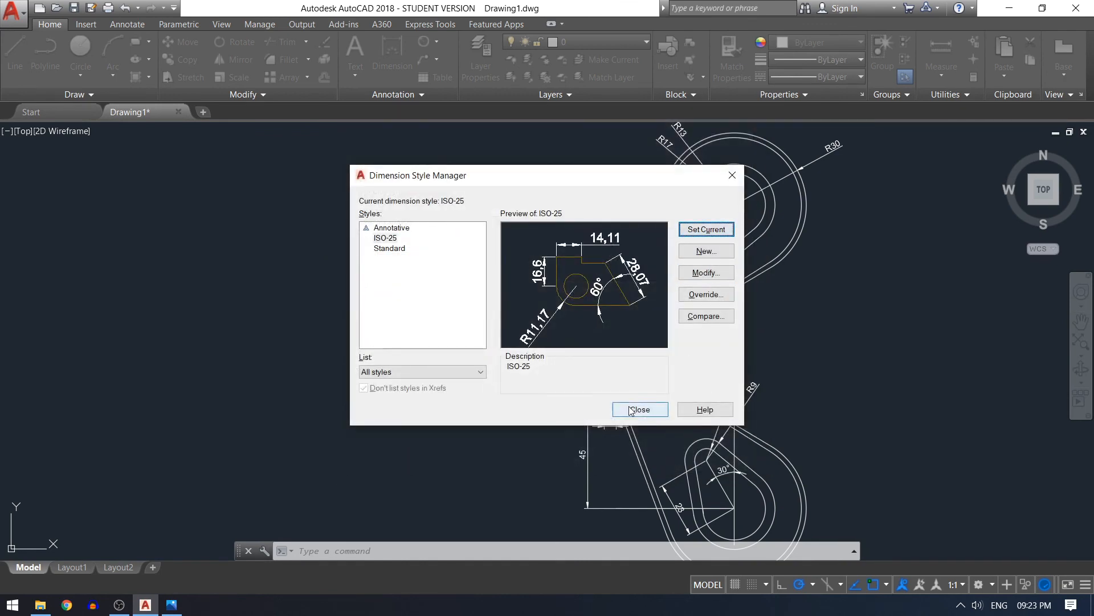
{"action": "left_click", "coordinate": [640, 408]}
- Start the PLOT command for the model and select DWG To PDF.pc3 as the plotter
{"action": "scroll", "coordinate": [854, 411], "scroll_direction": "down", "scroll_amount": 1}
{"action": "scroll", "coordinate": [861, 428], "scroll_direction": "up", "scroll_amount": 1}
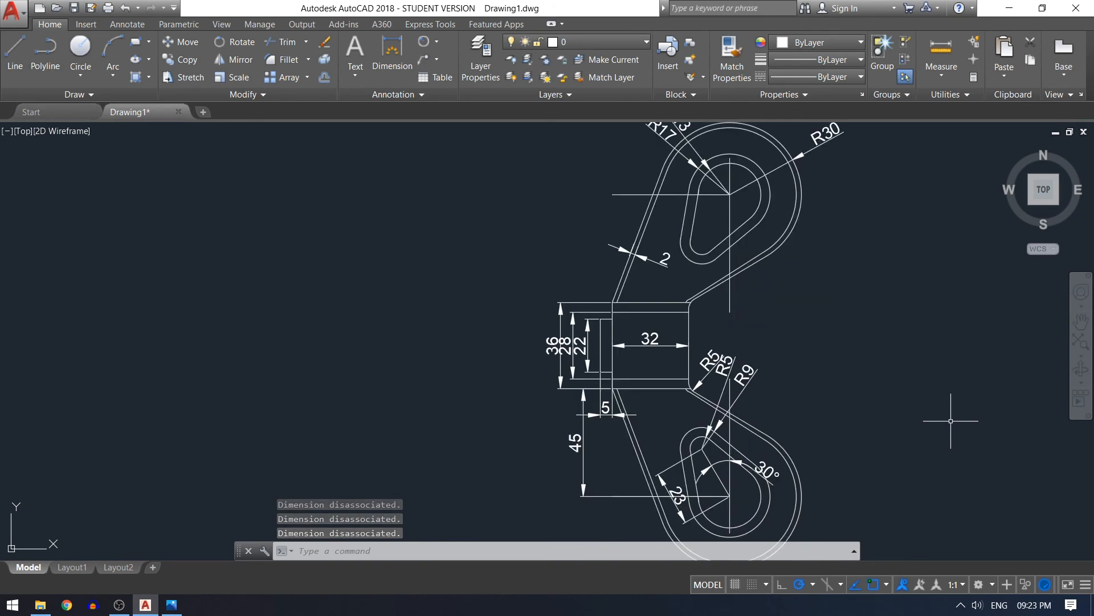
{"action": "left_click", "coordinate": [1080, 321]}
{"action": "left_click_drag", "start_coordinate": [995, 351], "coordinate": [816, 359]}
{"action": "scroll", "coordinate": [816, 359], "scroll_direction": "down", "scroll_amount": 2}
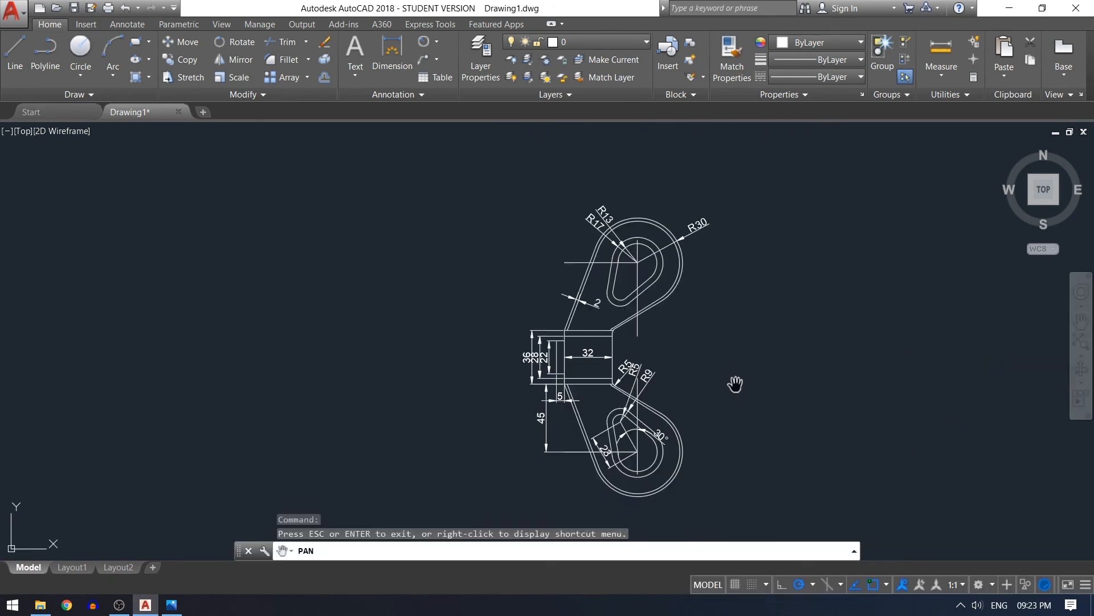
{"action": "left_click_drag", "start_coordinate": [733, 384], "coordinate": [709, 376]}
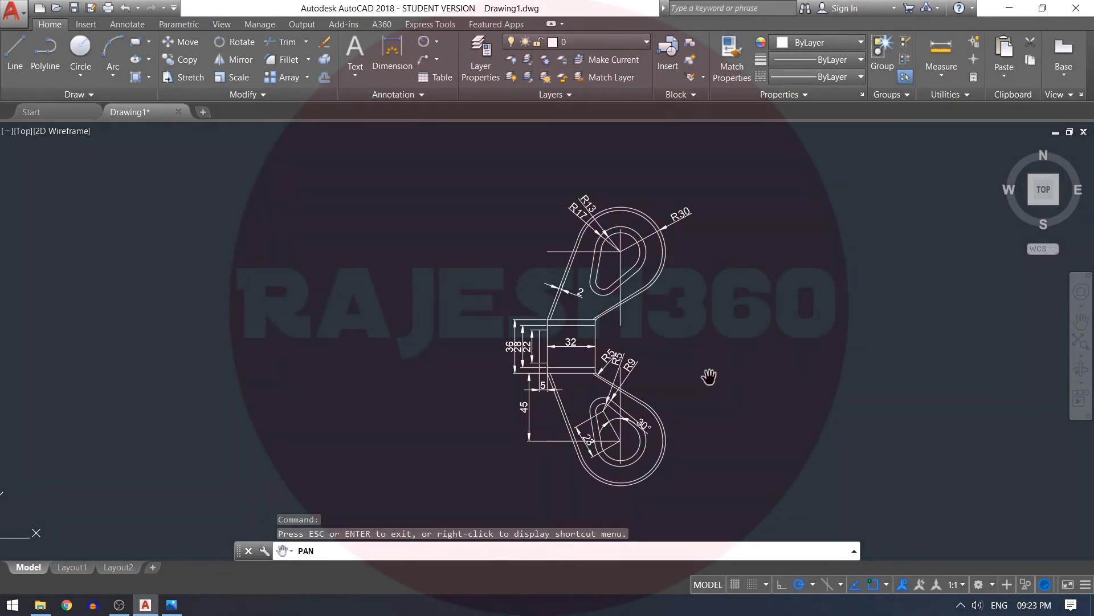
{"action": "key", "text": "Escape"}
{"action": "type", "text": "PLOT"}
{"action": "key", "text": "Return"}
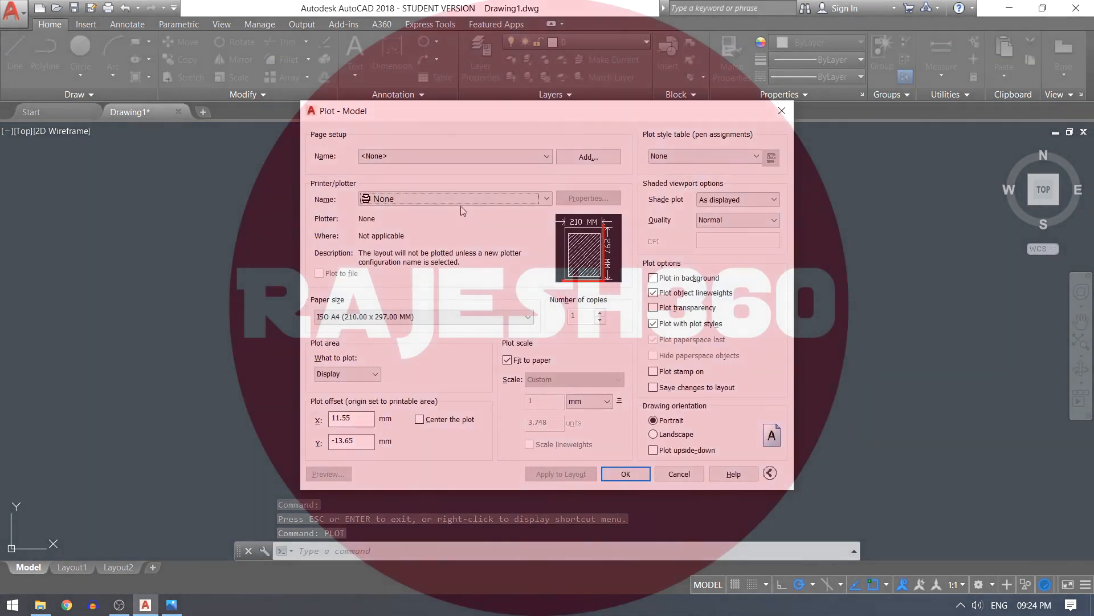
{"action": "left_click", "coordinate": [461, 199]}
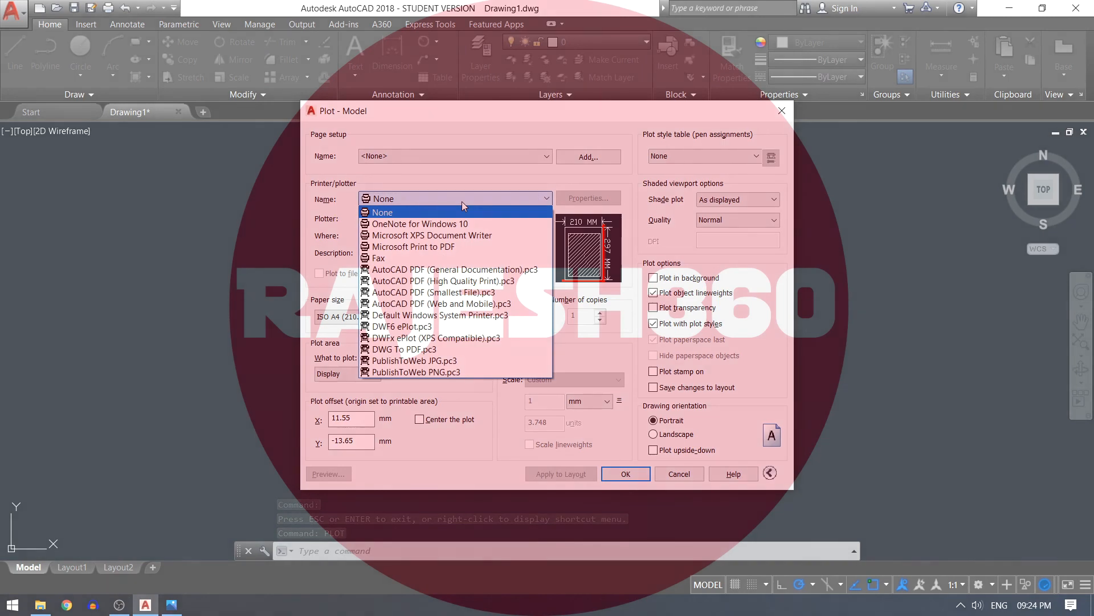
{"action": "left_click", "coordinate": [452, 349]}
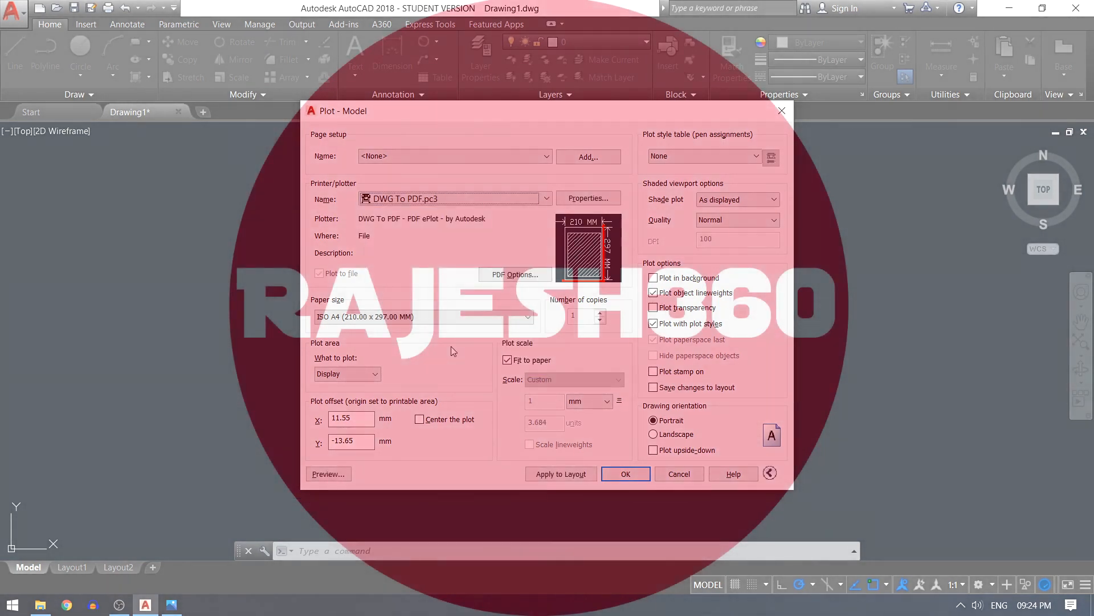
- Set the plot area to a window enclosing the whole dimensioned part, centred on the paper, and preview the plot
{"action": "left_click", "coordinate": [359, 373]}
{"action": "left_click", "coordinate": [334, 410]}
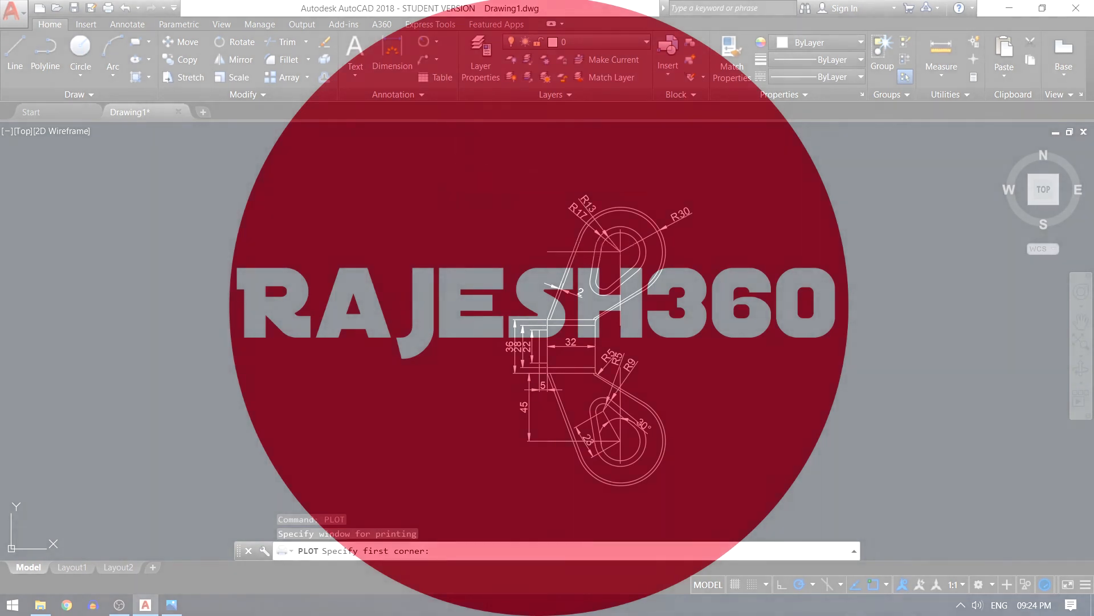
{"action": "left_click", "coordinate": [465, 168]}
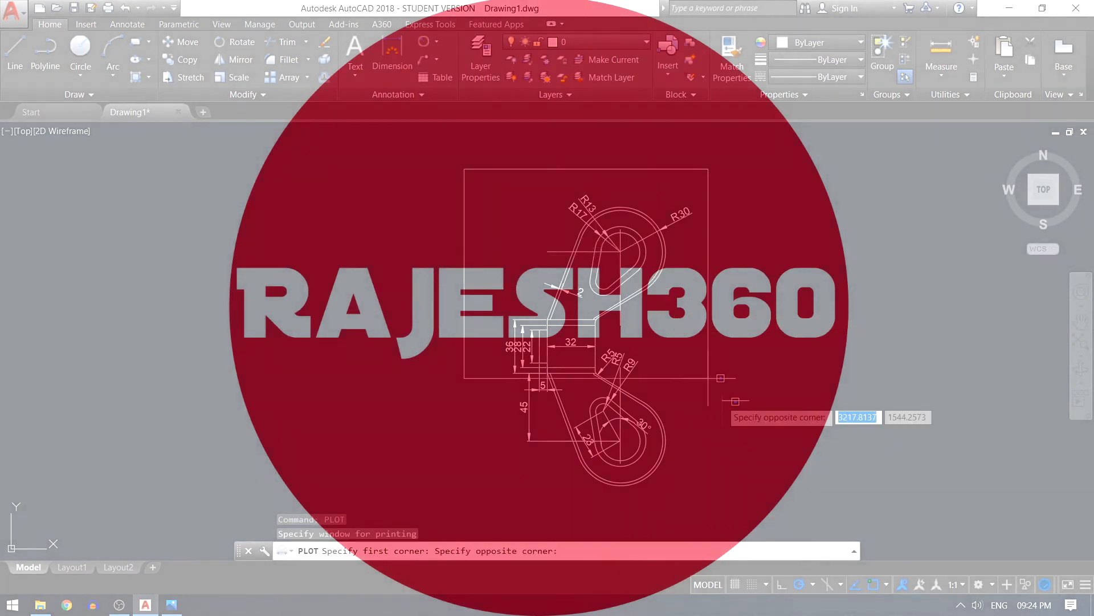
{"action": "left_click", "coordinate": [734, 505]}
{"action": "left_click", "coordinate": [420, 420]}
{"action": "left_click", "coordinate": [328, 474]}
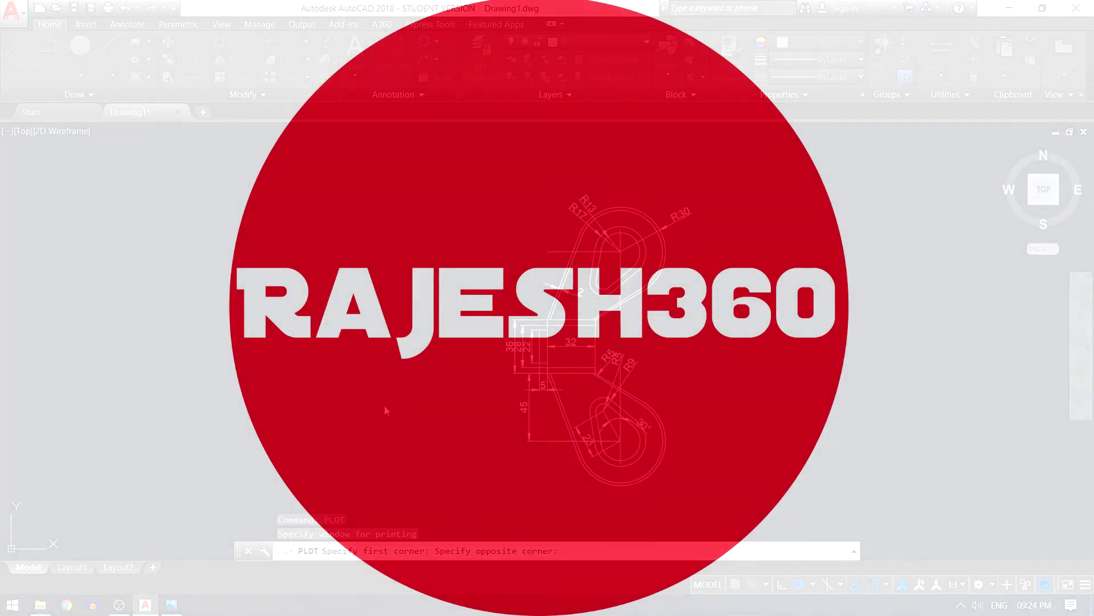